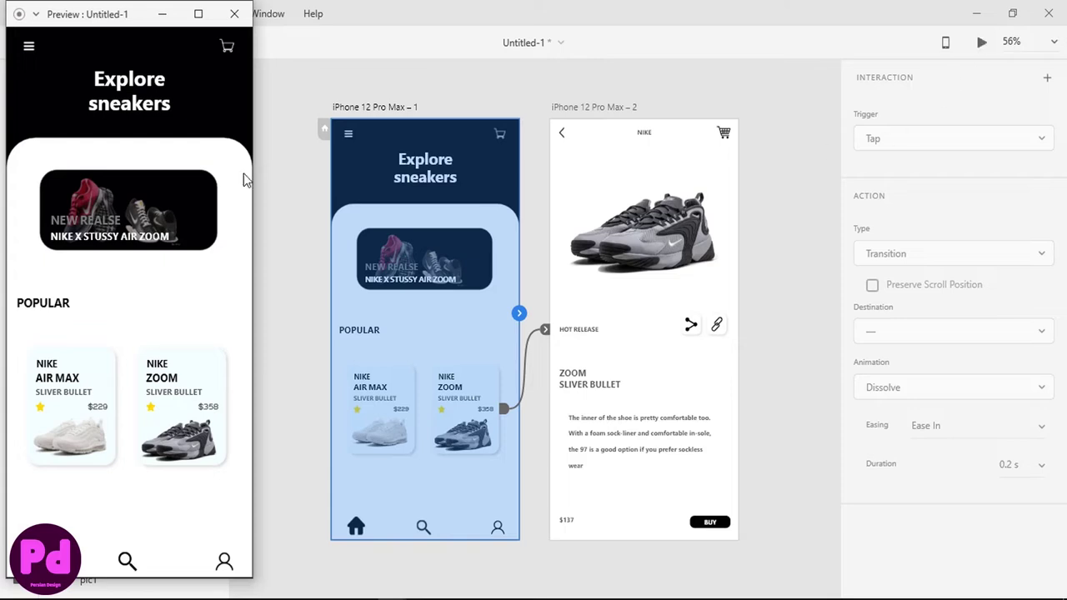
Step: Fill the blank iPhone 12 Pro Max artboard with near-black #010103
{"action": "left_click", "coordinate": [180, 440]}
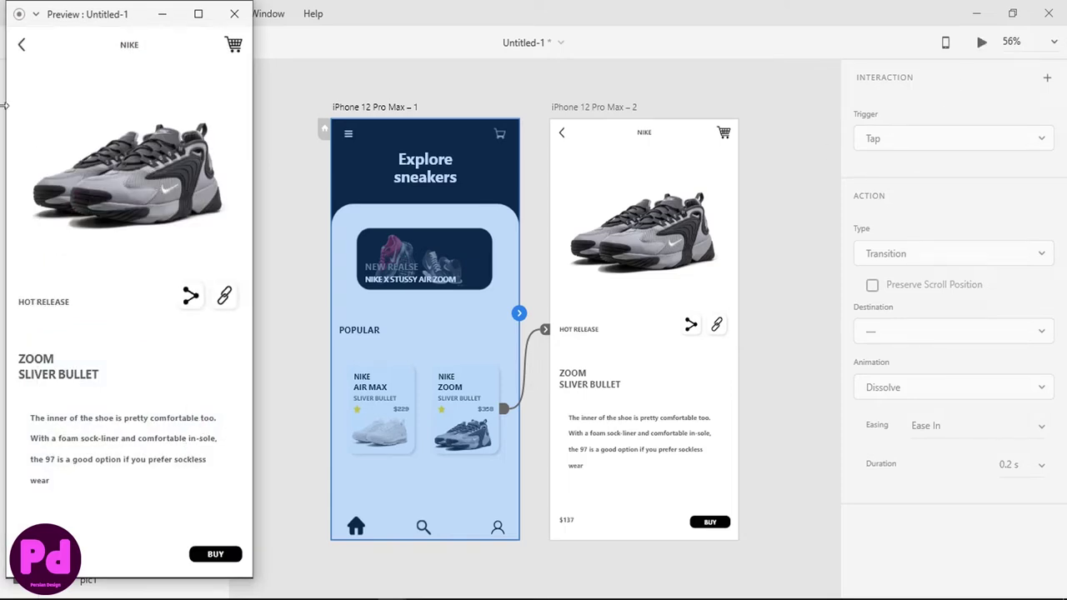
{"action": "left_click", "coordinate": [24, 45]}
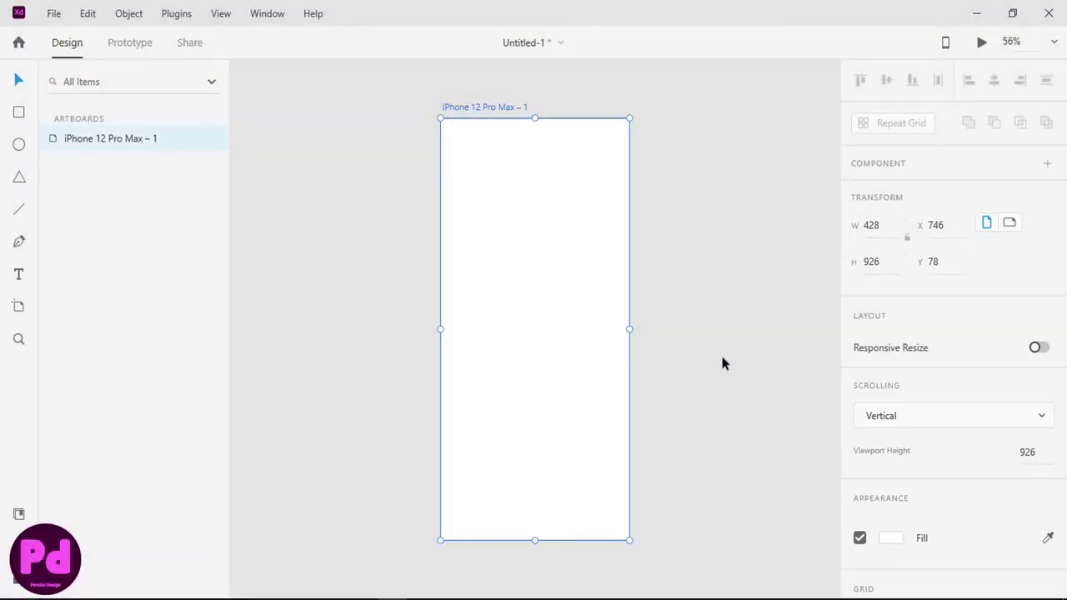
{"action": "left_click", "coordinate": [891, 539]}
{"action": "left_click", "coordinate": [713, 532]}
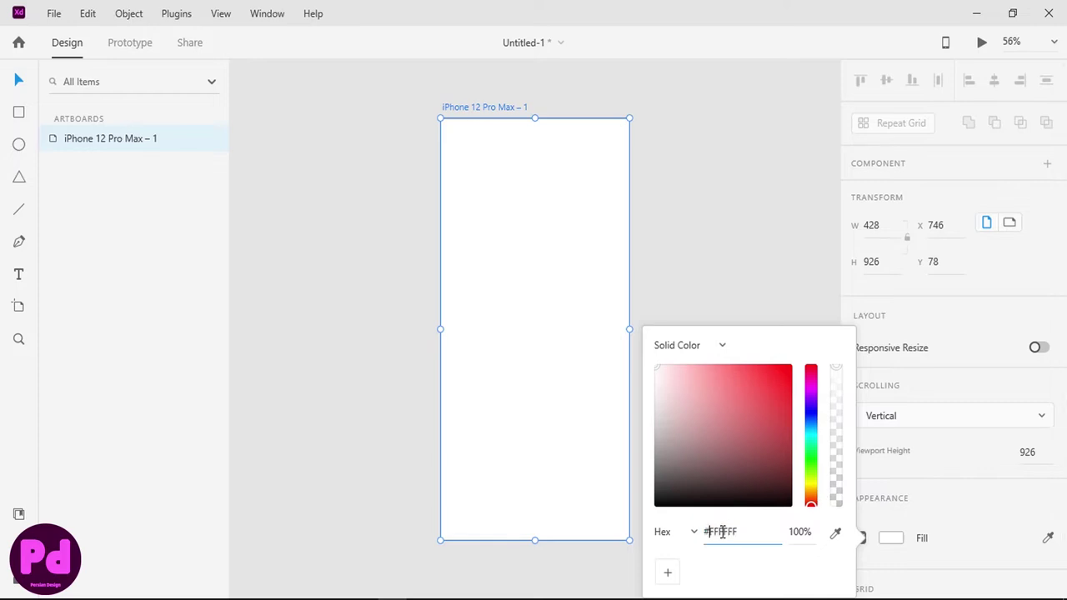
{"action": "type", "text": "010103"}
{"action": "key", "text": "Return"}
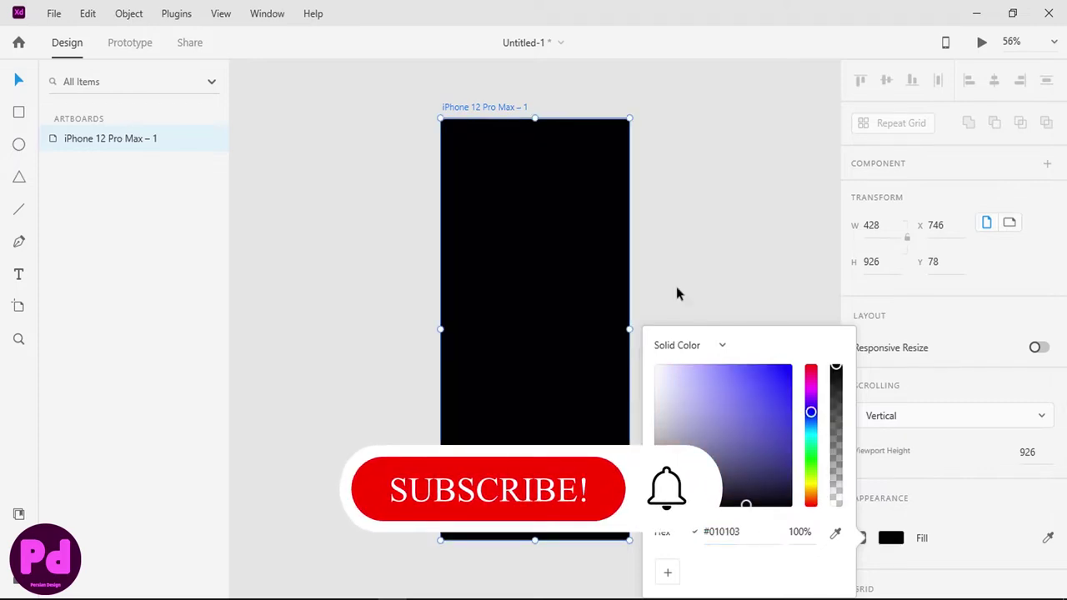
{"action": "left_click", "coordinate": [677, 253]}
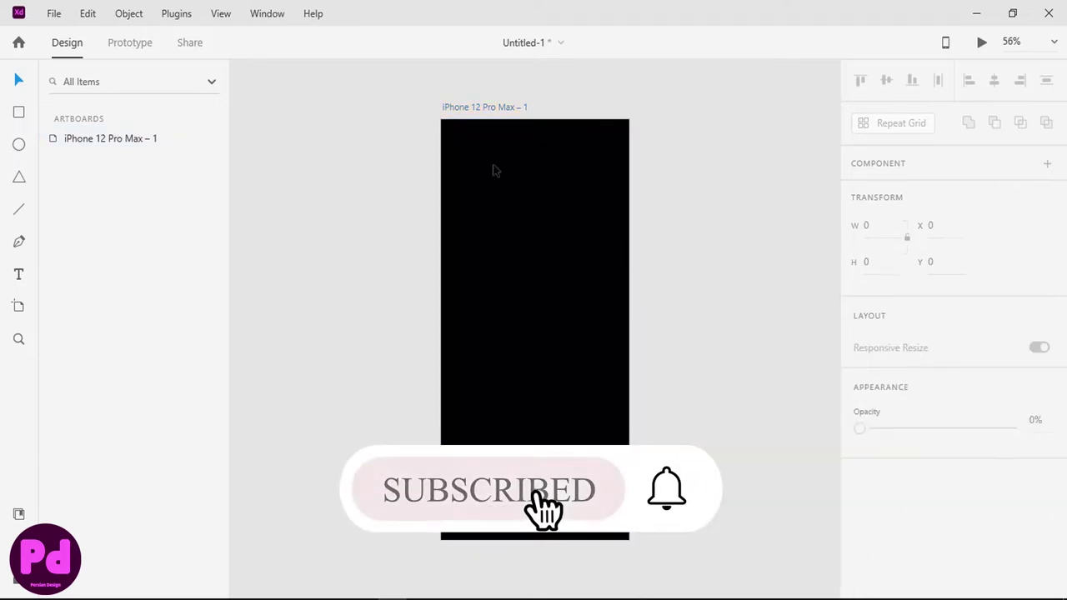
Step: Import cart.png and menu-icon-white-2.png from the Desktop
{"action": "left_click", "coordinate": [60, 15]}
{"action": "left_click", "coordinate": [98, 344]}
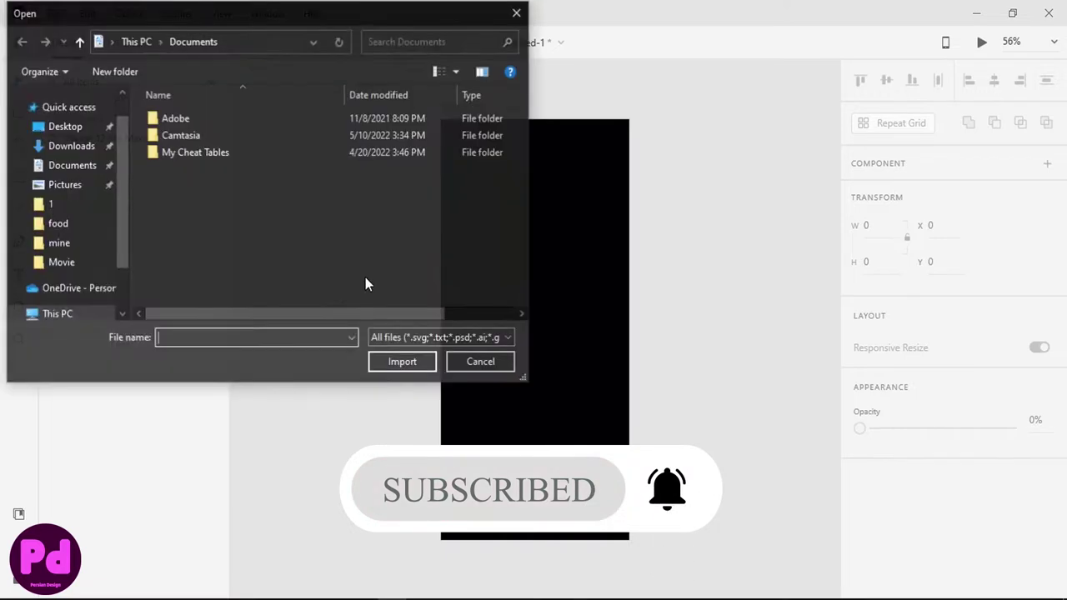
{"action": "left_click", "coordinate": [64, 139]}
{"action": "scroll", "coordinate": [294, 197], "scroll_direction": "down", "scroll_amount": 1}
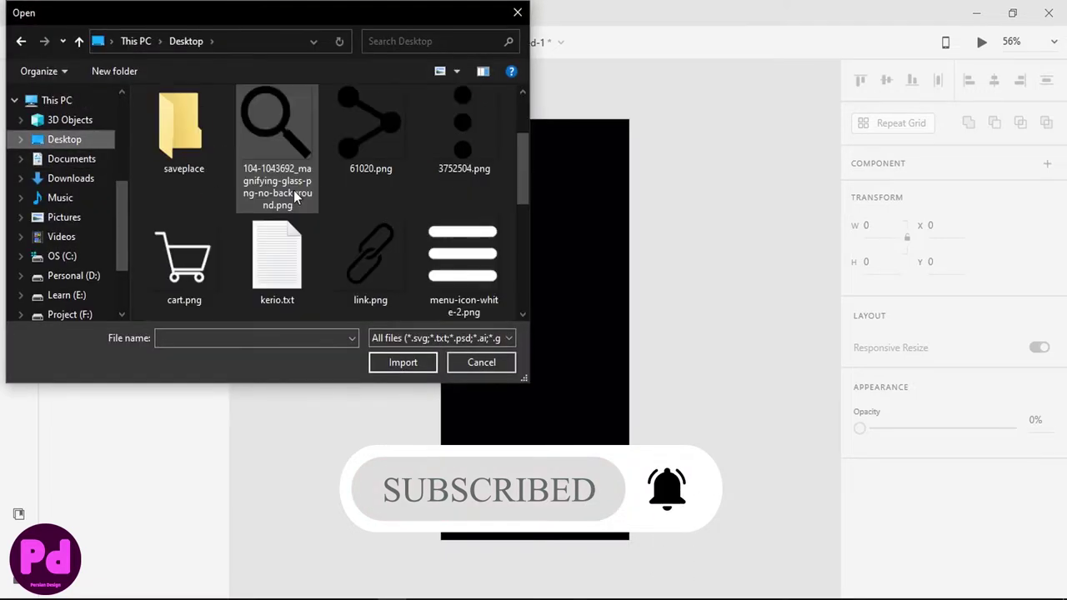
{"action": "left_click", "coordinate": [464, 255]}
{"action": "left_click", "coordinate": [183, 259], "text": "ctrl"}
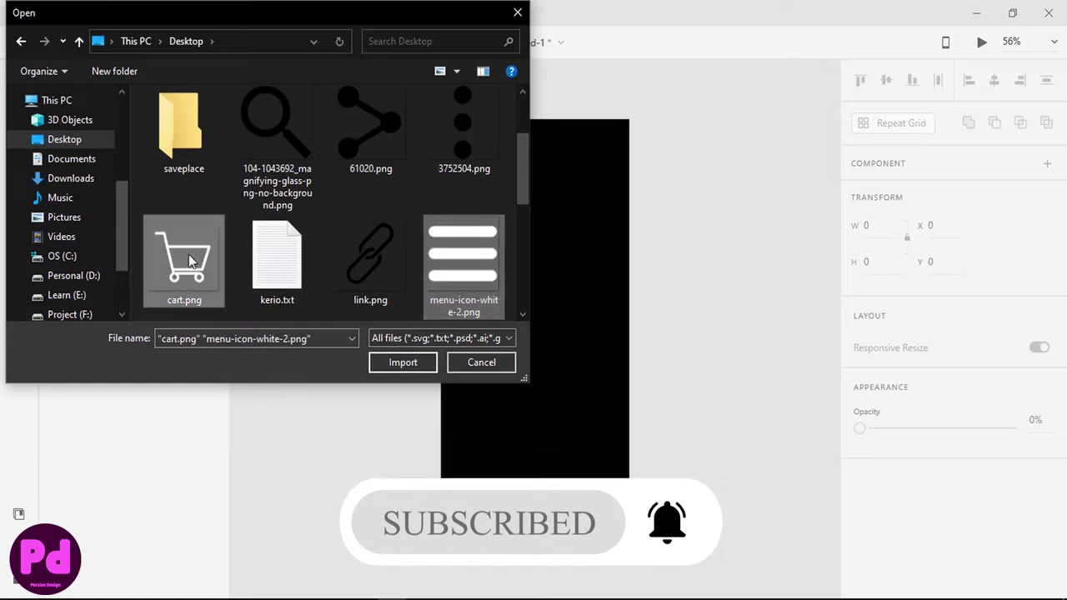
{"action": "left_click", "coordinate": [400, 362]}
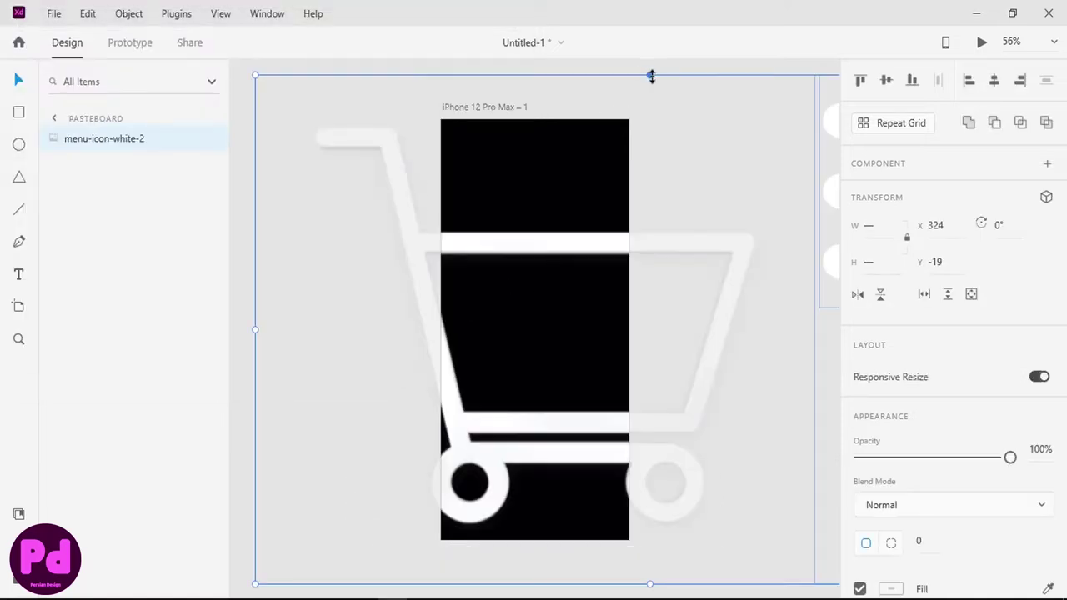
Step: Shrink the imported cart and menu icons, with responsive resize off, and bring them onto the artboard
{"action": "left_click_drag", "start_coordinate": [652, 76], "coordinate": [650, 338]}
{"action": "scroll", "coordinate": [652, 339], "scroll_direction": "down", "scroll_amount": 5}
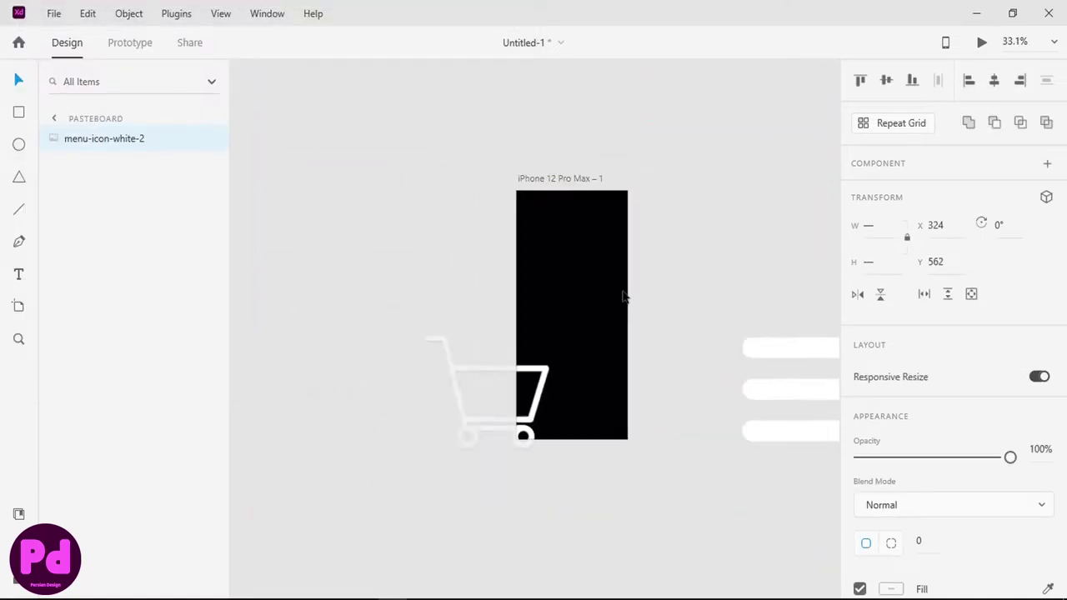
{"action": "scroll", "coordinate": [703, 324], "scroll_direction": "down", "scroll_amount": 2}
{"action": "left_click_drag", "start_coordinate": [713, 314], "coordinate": [627, 314]}
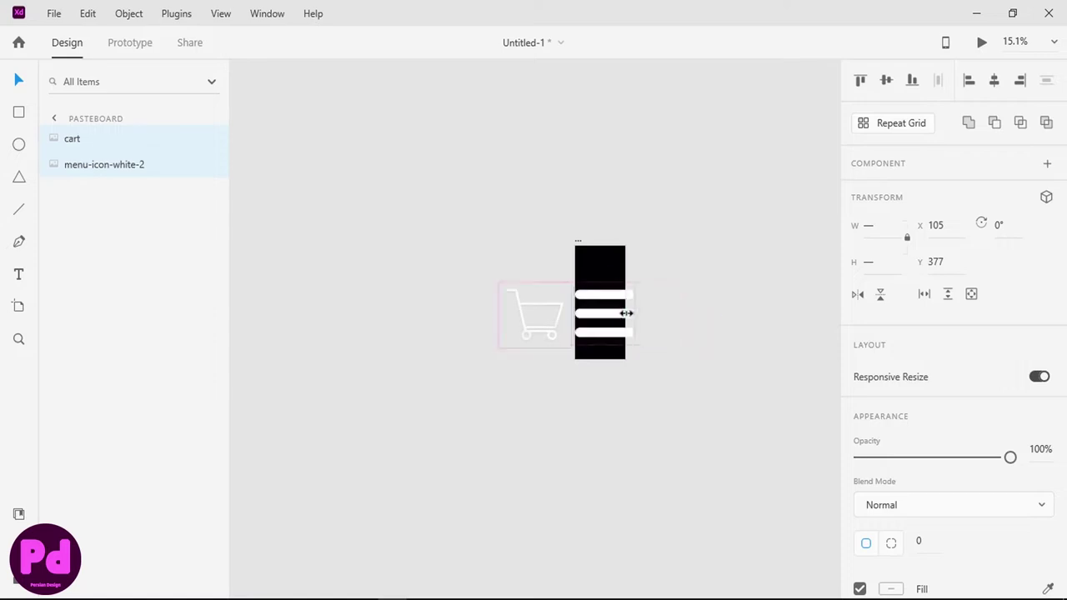
{"action": "mouse_move", "coordinate": [561, 283]}
{"action": "left_mouse_down"}
{"action": "mouse_move", "coordinate": [567, 317]}
{"action": "mouse_move", "coordinate": [595, 349]}
{"action": "left_mouse_up"}
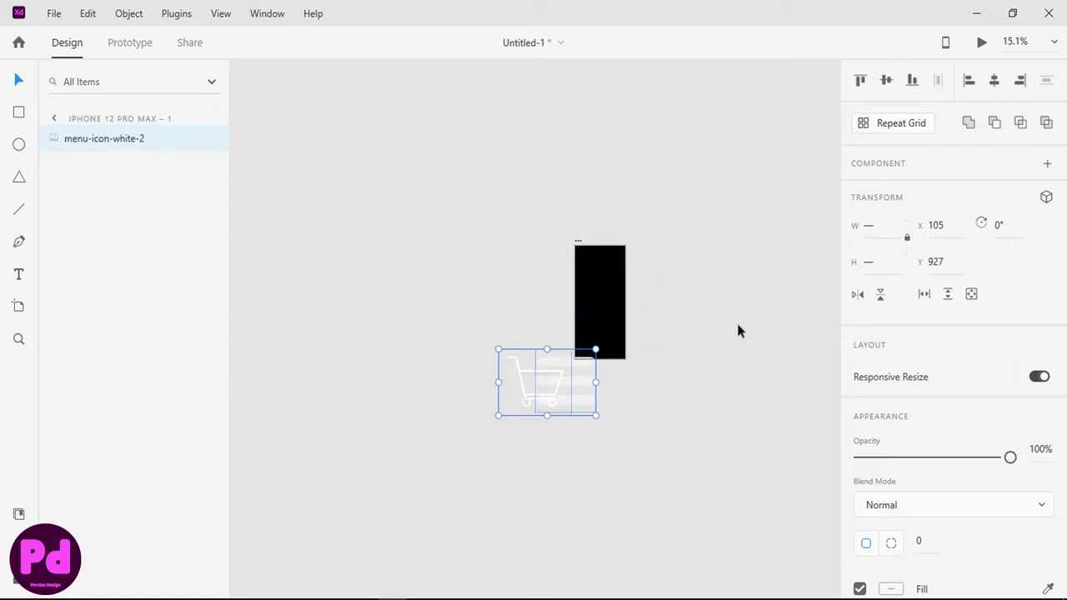
{"action": "left_click", "coordinate": [1038, 377]}
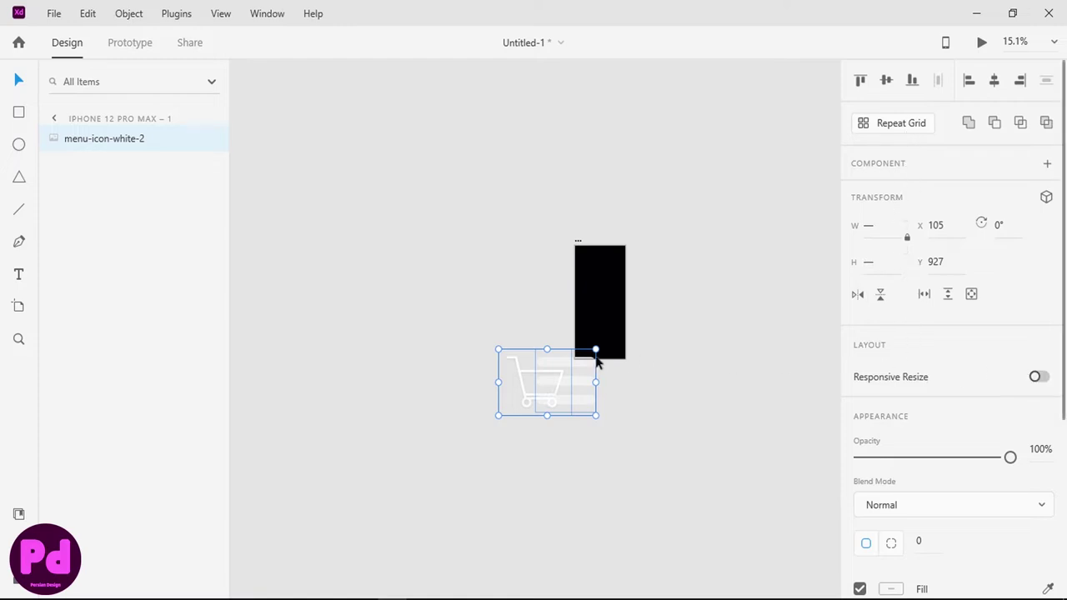
{"action": "mouse_move", "coordinate": [595, 349]}
{"action": "left_mouse_down"}
{"action": "mouse_move", "coordinate": [505, 417]}
{"action": "mouse_move", "coordinate": [609, 292]}
{"action": "left_mouse_up"}
{"action": "key", "text": "ctrl+0"}
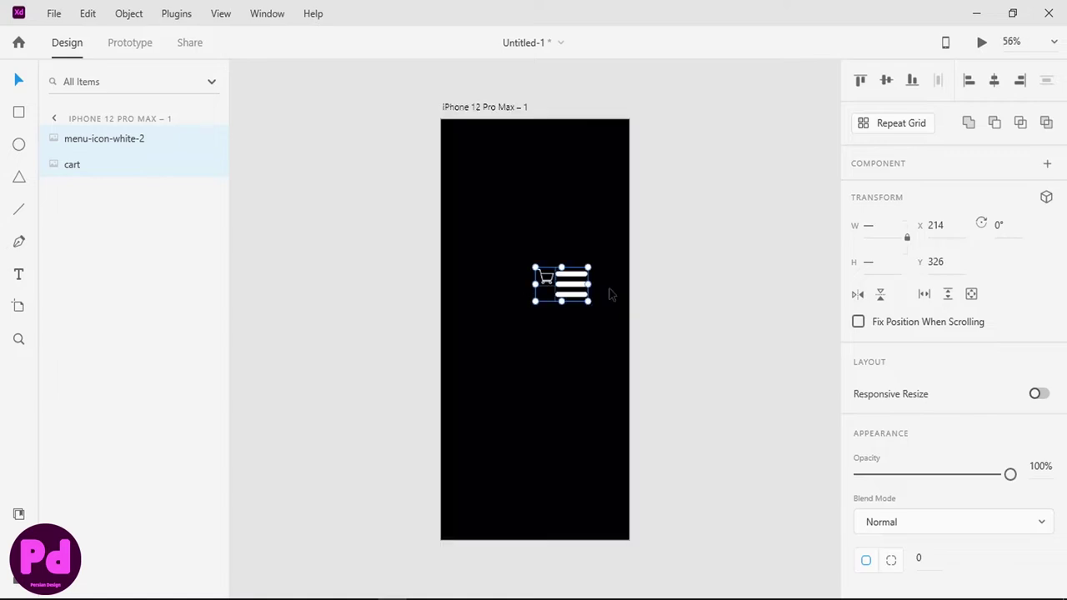
Step: Put a 21x21 menu icon at the top-left and the cart icon at the top-right
{"action": "scroll", "coordinate": [555, 210], "scroll_direction": "up", "scroll_amount": 5}
{"action": "scroll", "coordinate": [555, 210], "scroll_direction": "down", "scroll_amount": 3}
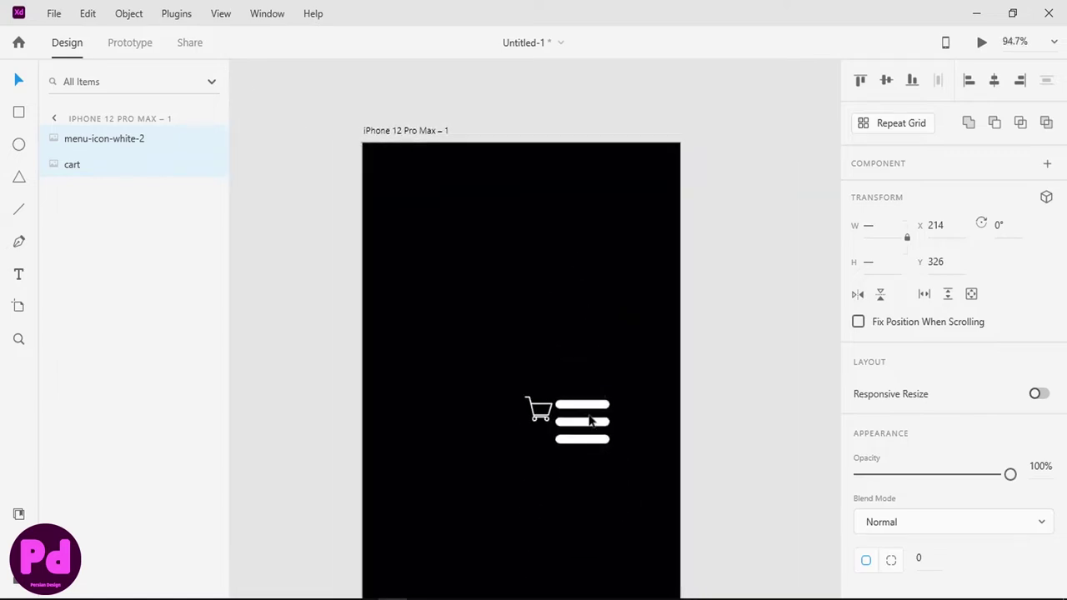
{"action": "scroll", "coordinate": [557, 360], "scroll_direction": "up", "scroll_amount": 1}
{"action": "left_click", "coordinate": [563, 334]}
{"action": "left_click_drag", "start_coordinate": [612, 451], "coordinate": [401, 173]}
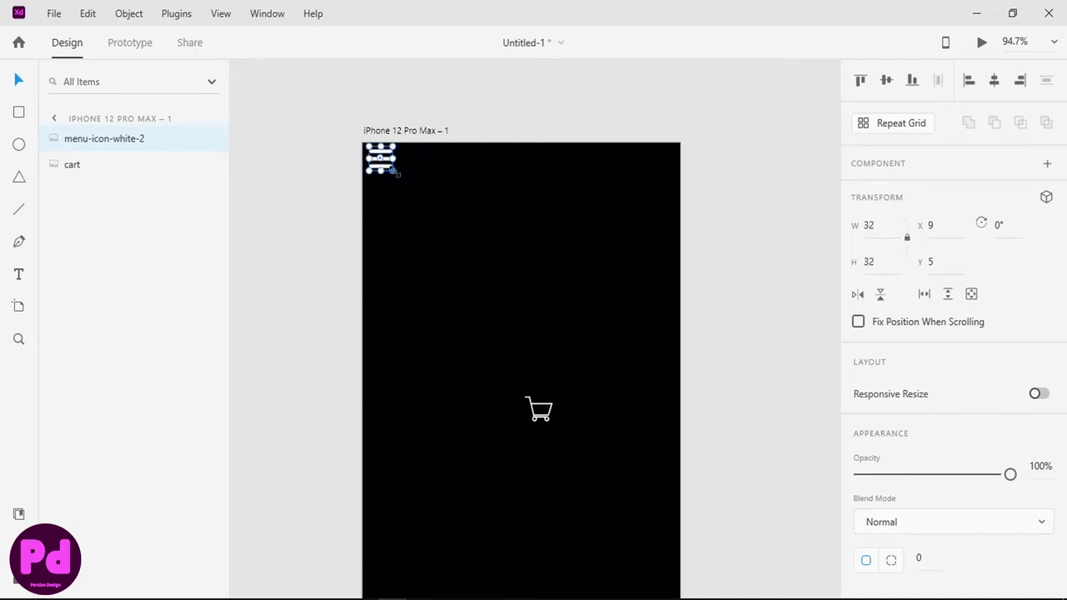
{"action": "left_click_drag", "start_coordinate": [397, 172], "coordinate": [385, 163]}
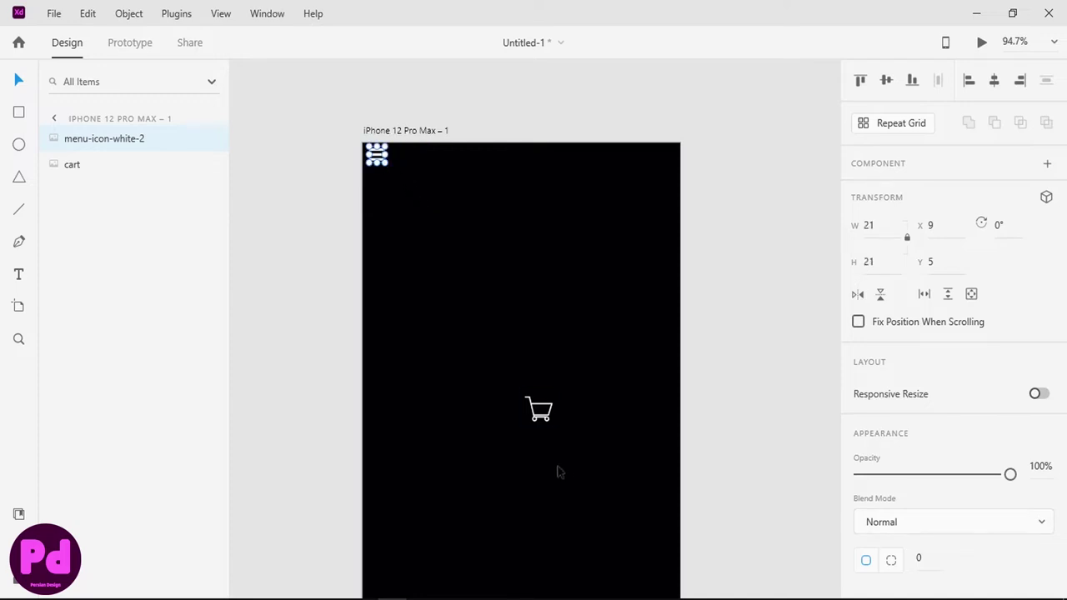
{"action": "mouse_move", "coordinate": [538, 409]}
{"action": "left_mouse_down"}
{"action": "mouse_move", "coordinate": [666, 168]}
{"action": "mouse_move", "coordinate": [660, 155]}
{"action": "left_mouse_up"}
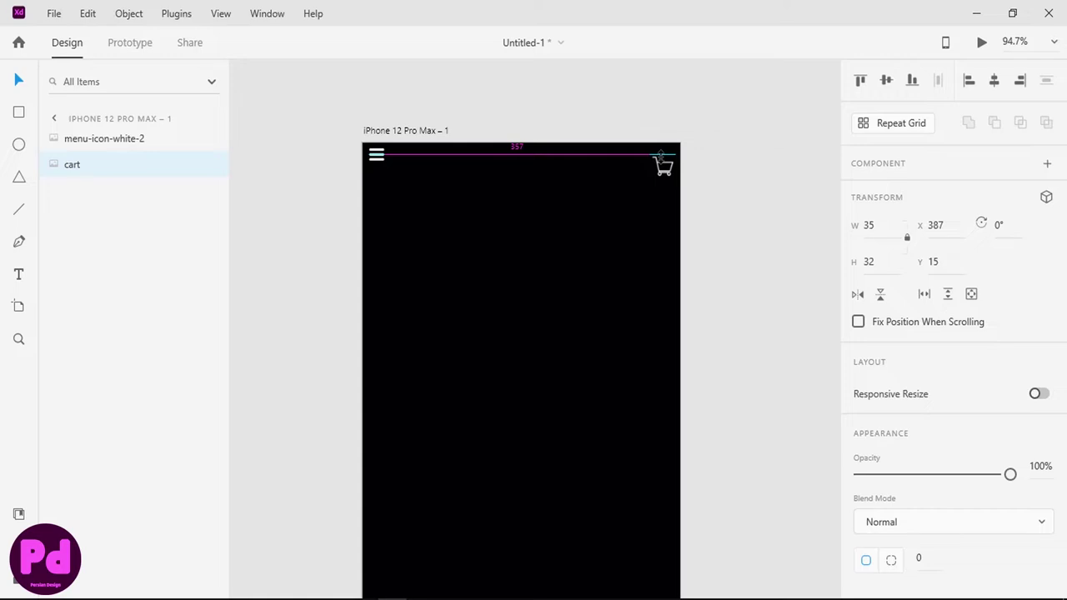
{"action": "left_click_drag", "start_coordinate": [660, 155], "coordinate": [661, 155]}
Step: Vertically centre the menu and cart icons, nudge them into place, and start a text box below
{"action": "left_click", "coordinate": [384, 165], "text": "shift"}
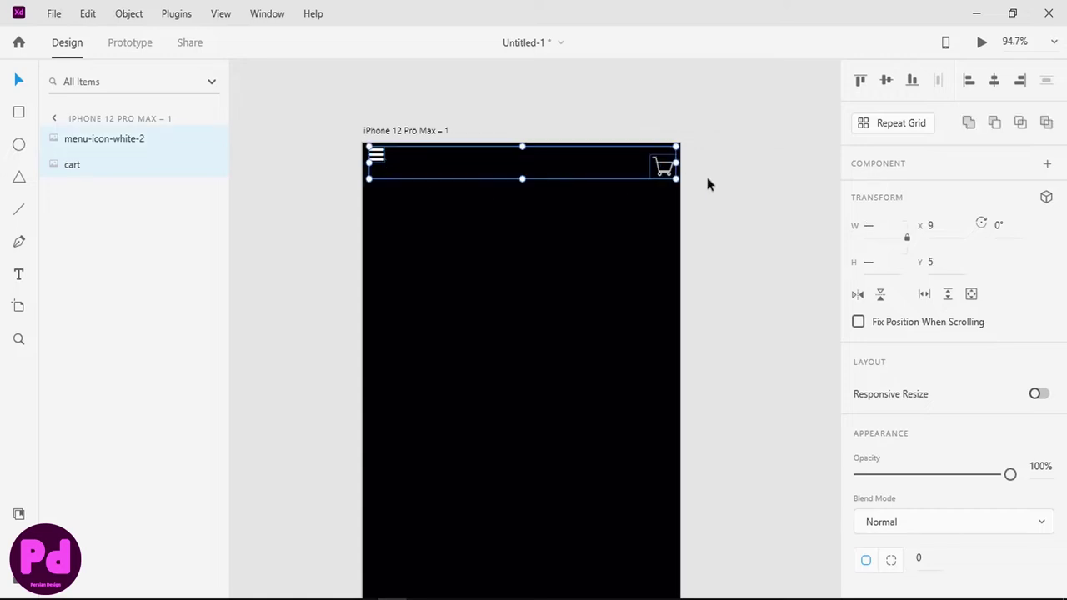
{"action": "left_click", "coordinate": [889, 78]}
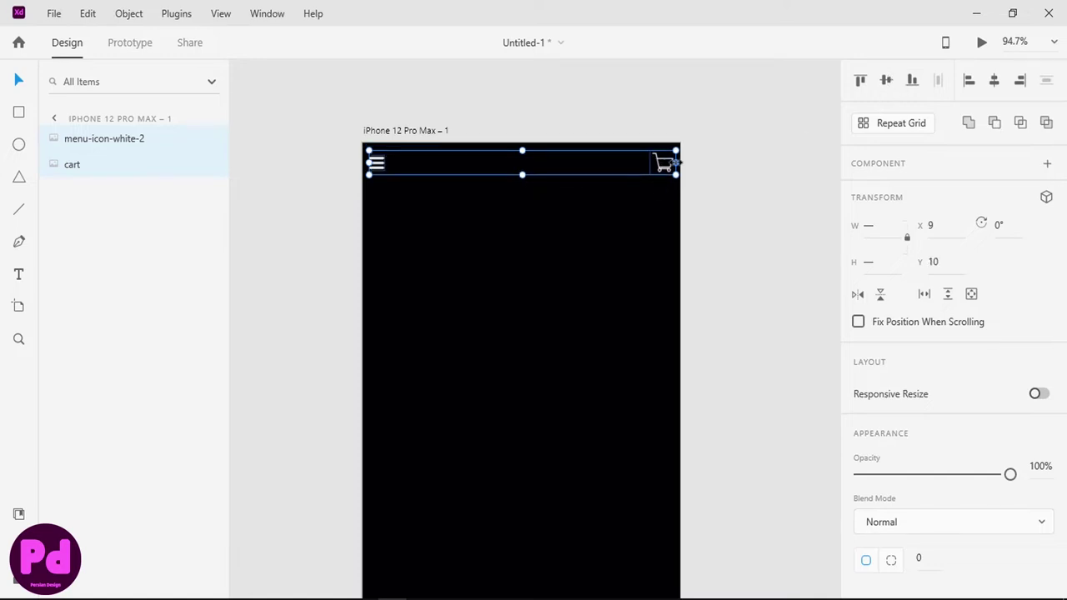
{"action": "left_click_drag", "start_coordinate": [677, 162], "coordinate": [663, 163]}
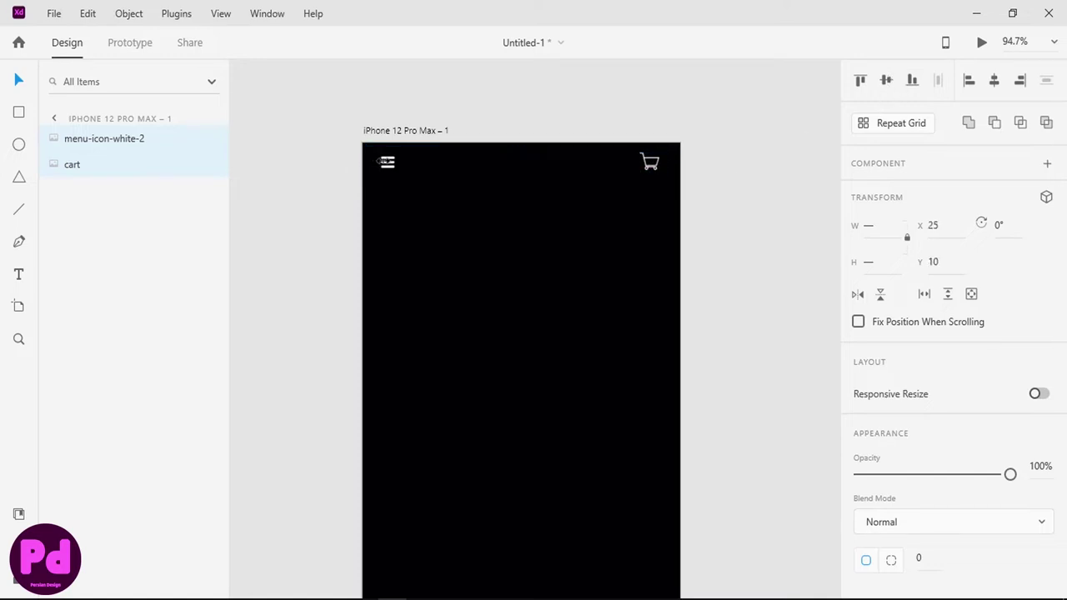
{"action": "left_click_drag", "start_coordinate": [367, 162], "coordinate": [388, 162]}
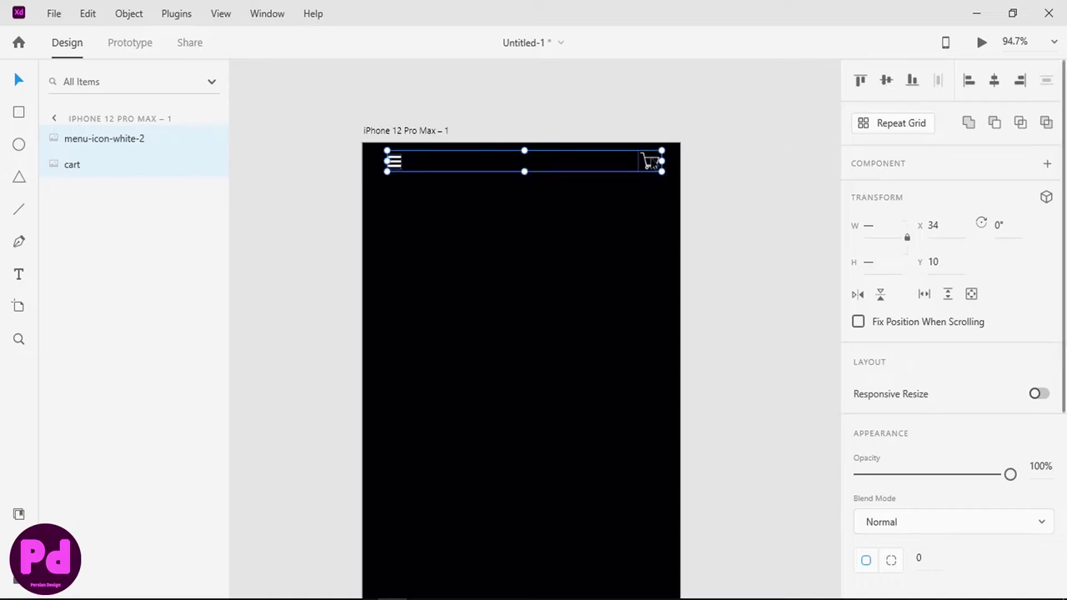
{"action": "left_click_drag", "start_coordinate": [650, 161], "coordinate": [648, 172]}
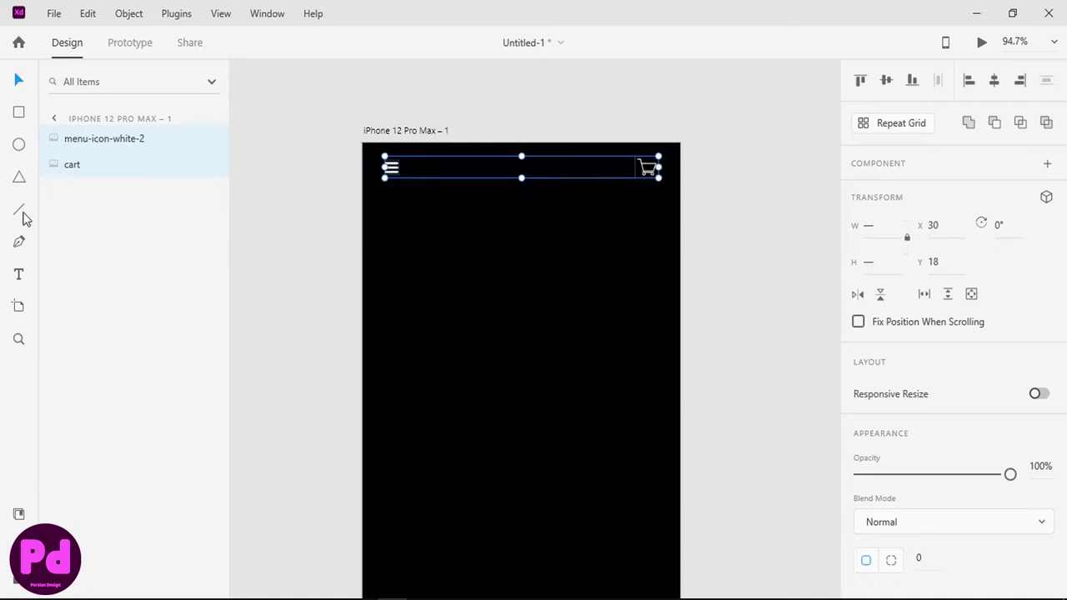
{"action": "left_click", "coordinate": [20, 276]}
{"action": "left_click", "coordinate": [475, 220]}
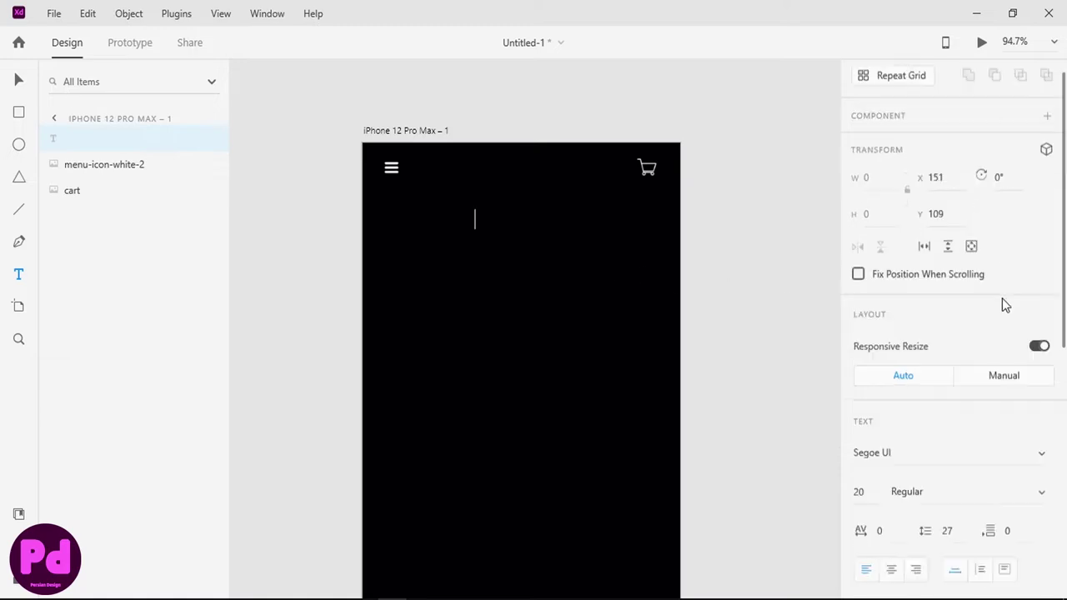
Step: Type 'Explore' in the sepahbod font, centre-aligned at size 30
{"action": "scroll", "coordinate": [1003, 303], "scroll_direction": "down", "scroll_amount": 5}
{"action": "left_click", "coordinate": [1043, 184]}
{"action": "left_click", "coordinate": [1043, 184]}
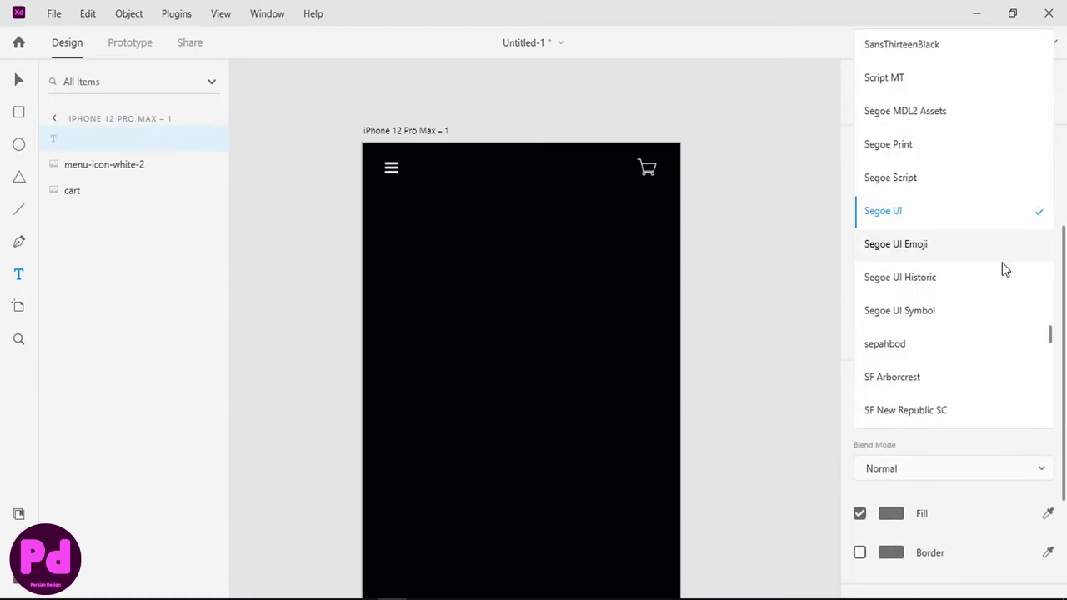
{"action": "left_click", "coordinate": [1001, 350]}
{"action": "type", "text": "E"}
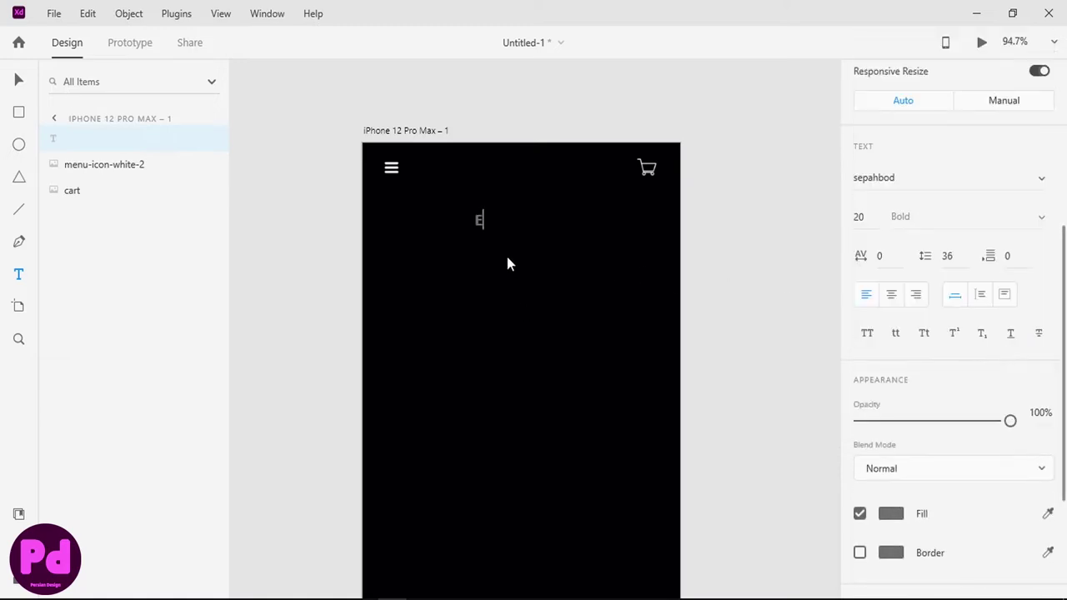
{"action": "type", "text": "xplore snaekers"}
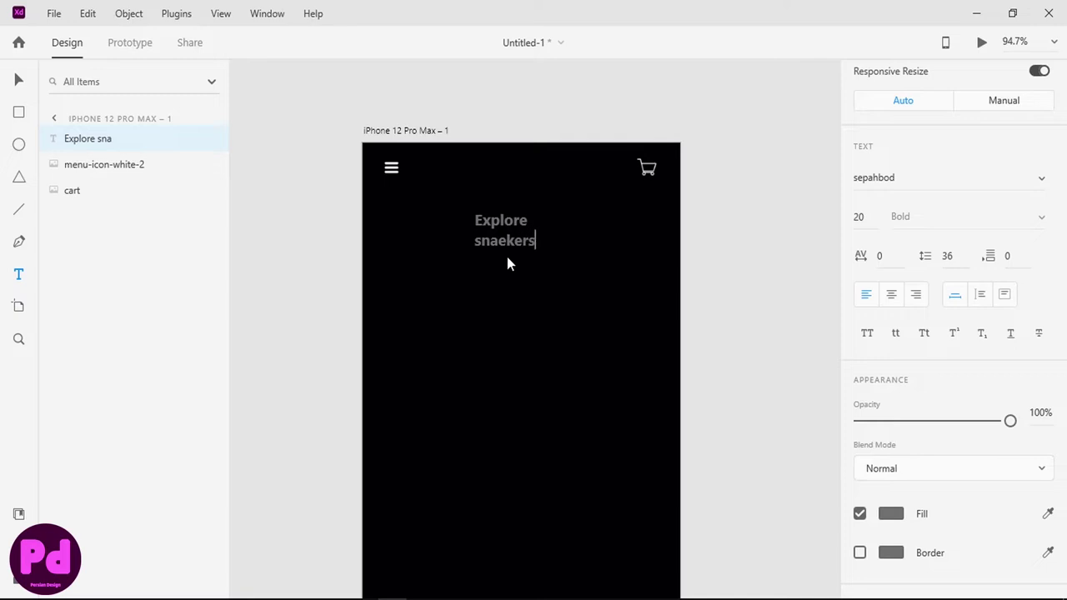
{"action": "key", "text": "ctrl+a"}
{"action": "left_click", "coordinate": [891, 294]}
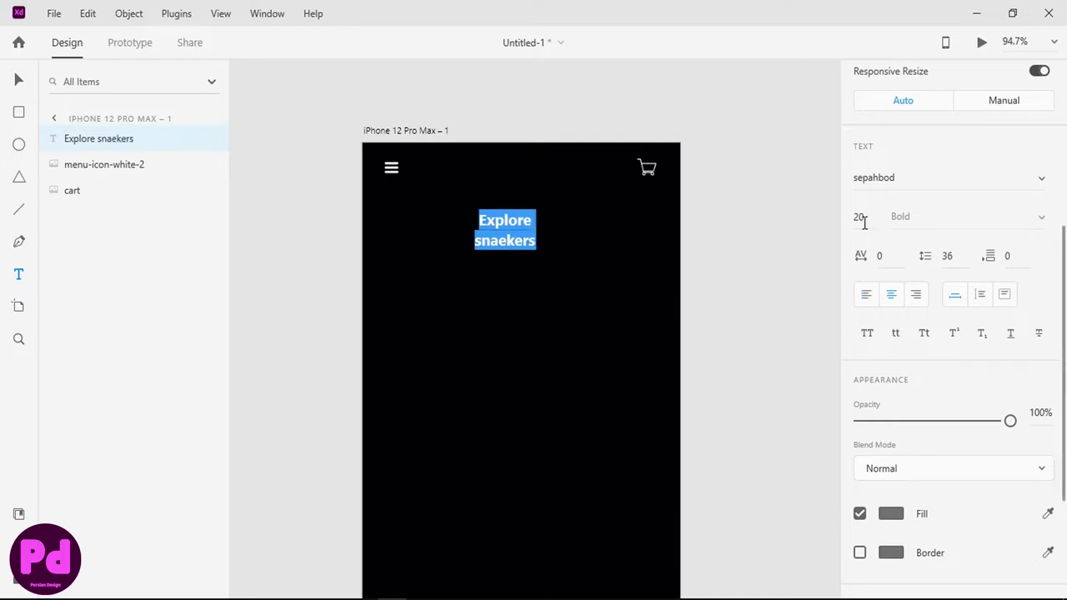
{"action": "left_click", "coordinate": [864, 221]}
{"action": "type", "text": "30"}
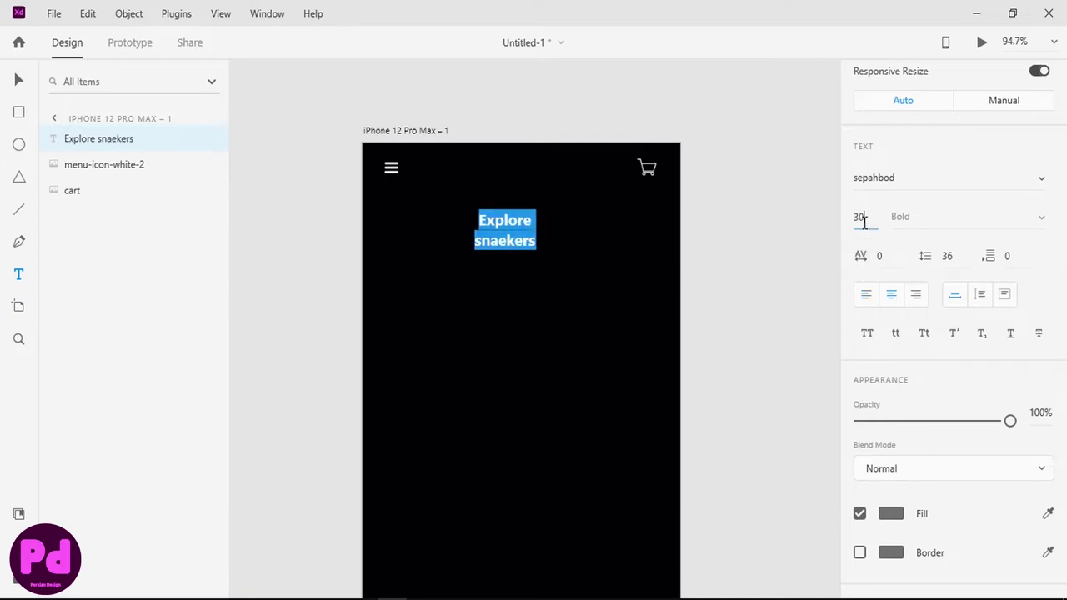
{"action": "key", "text": "Return"}
Step: Fix the line break and correct 'snaekers' to 'sneakers' in the heading
{"action": "left_click", "coordinate": [544, 217]}
{"action": "key", "text": "shift+Right"}
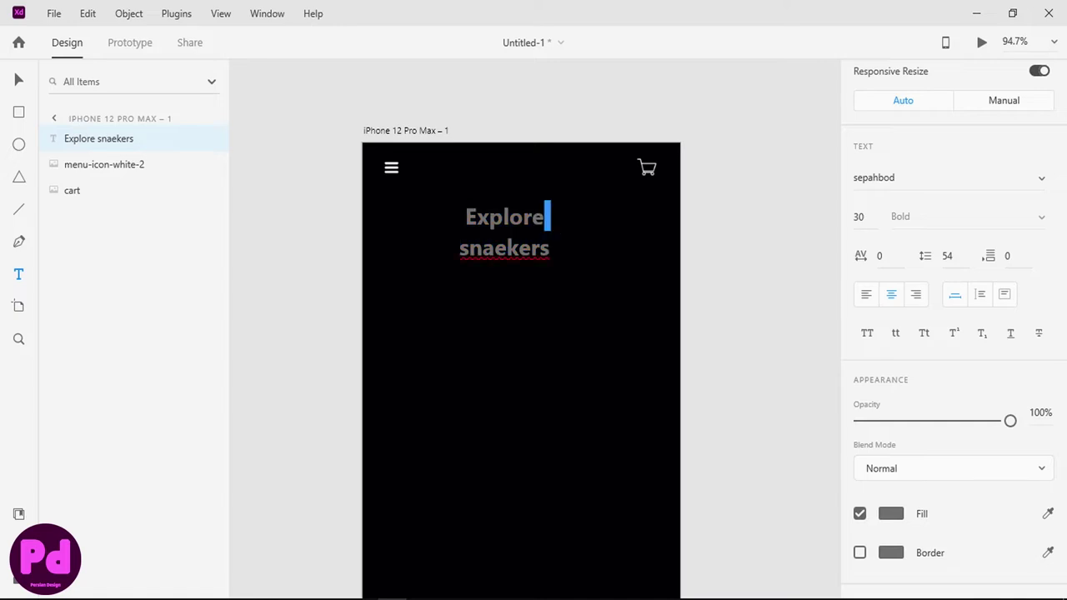
{"action": "key", "text": "Delete"}
{"action": "key", "text": "Return"}
{"action": "key", "text": "shift+Right"}
{"action": "key", "text": "shift+Right"}
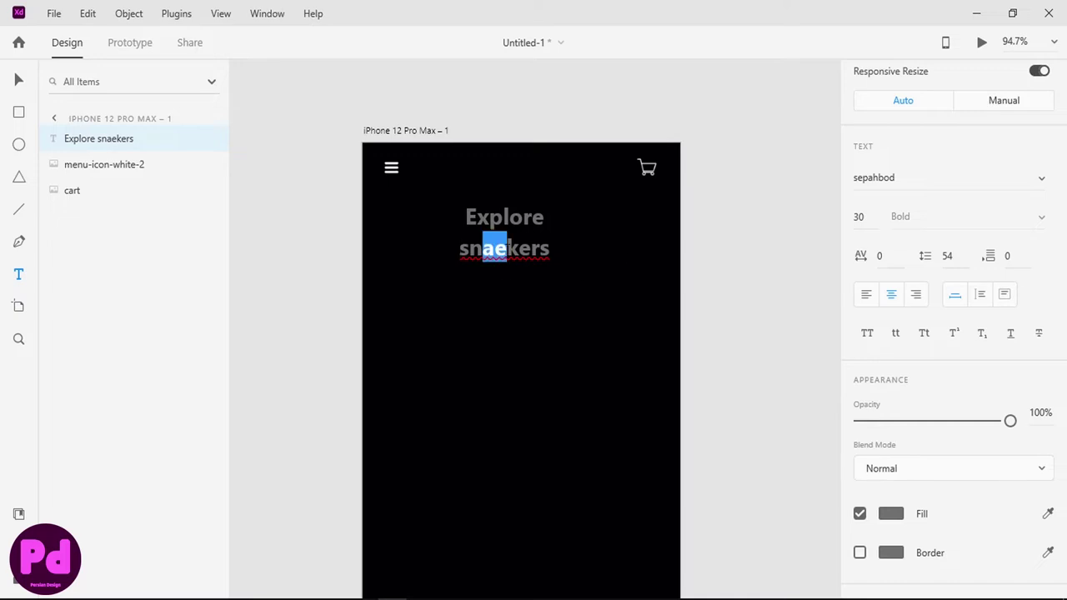
{"action": "type", "text": "ea"}
{"action": "key", "text": "ctrl+a"}
Step: Make the heading text white
{"action": "scroll", "coordinate": [938, 405], "scroll_direction": "down", "scroll_amount": 3}
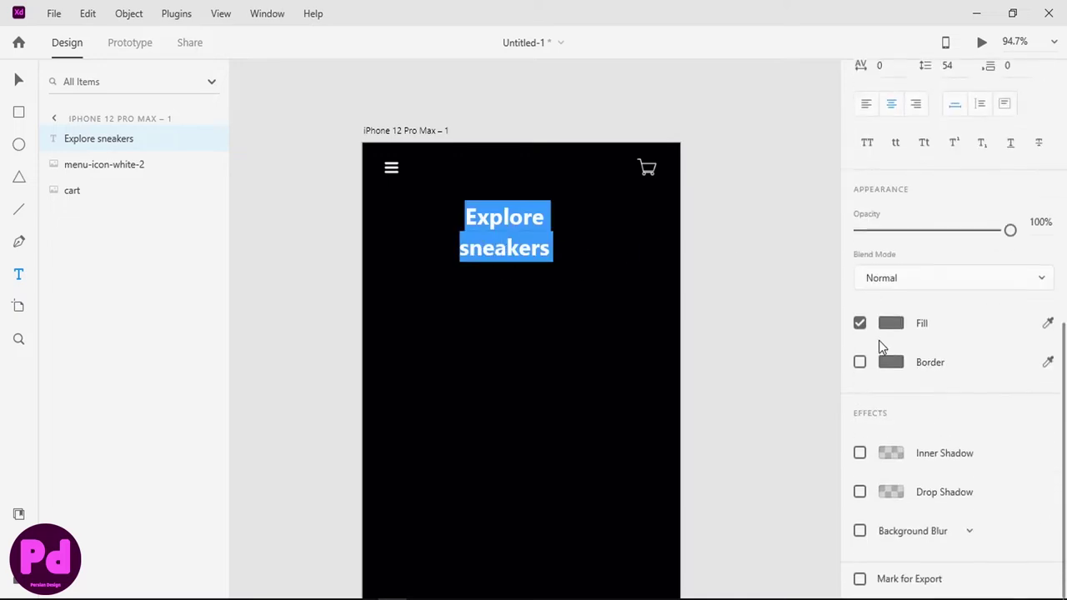
{"action": "left_click", "coordinate": [890, 323]}
{"action": "left_click", "coordinate": [656, 214]}
{"action": "left_click", "coordinate": [510, 217]}
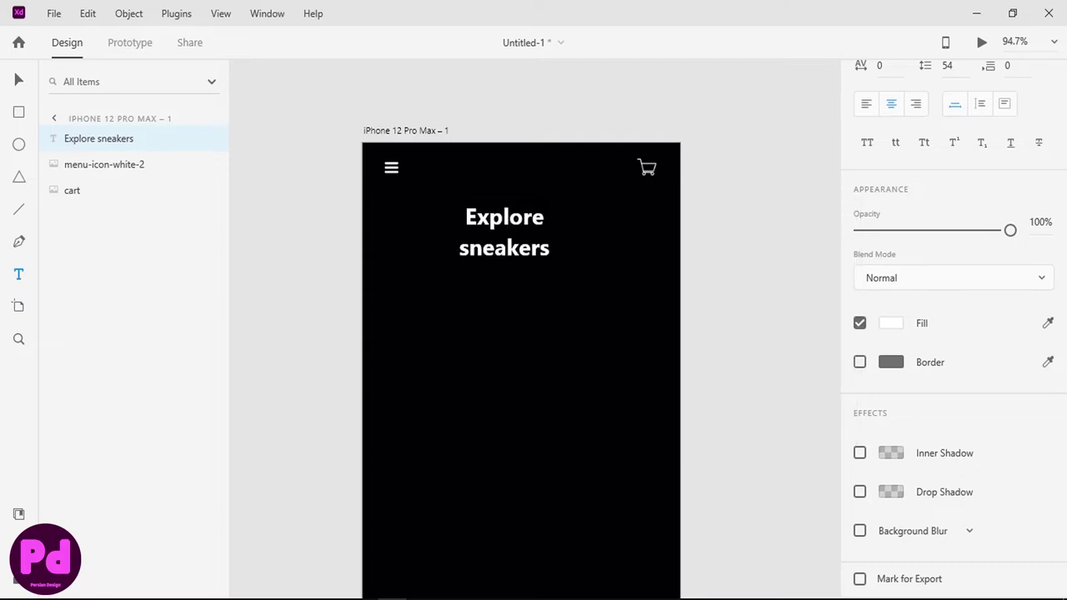
Step: Set the heading font size to 35 and move it to the artboard's centre
{"action": "key", "text": "ctrl+a"}
{"action": "scroll", "coordinate": [891, 238], "scroll_direction": "up", "scroll_amount": 3}
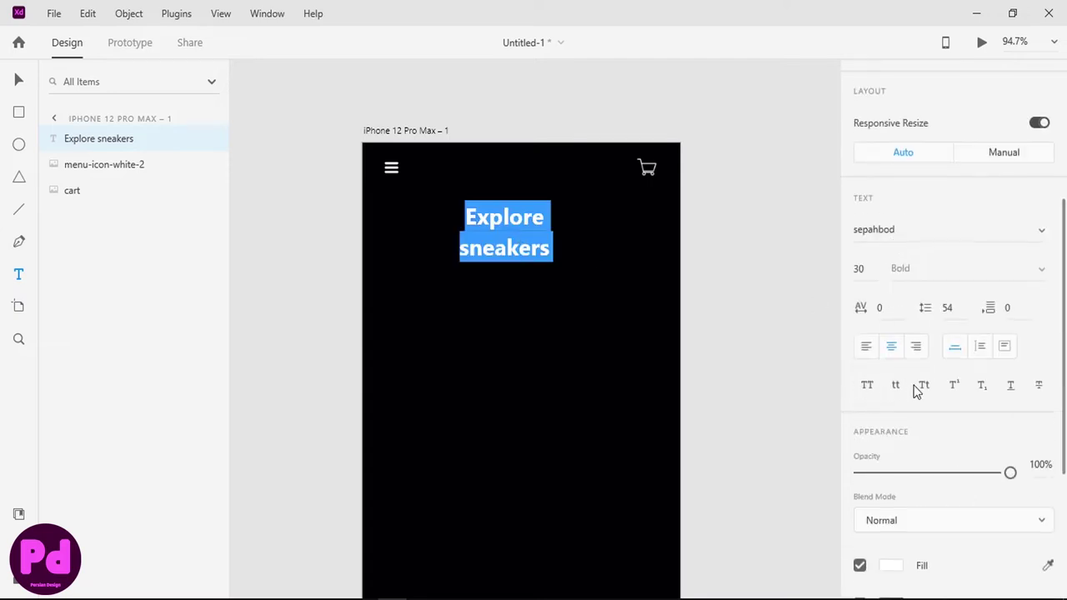
{"action": "left_click", "coordinate": [860, 270]}
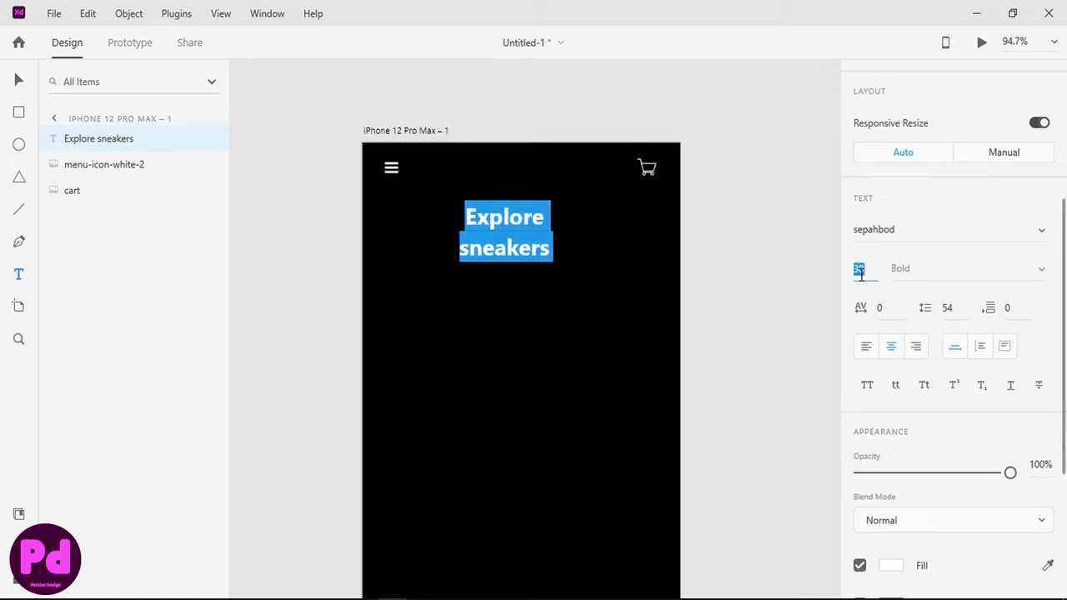
{"action": "type", "text": "35"}
{"action": "key", "text": "Return"}
{"action": "key", "text": "Escape"}
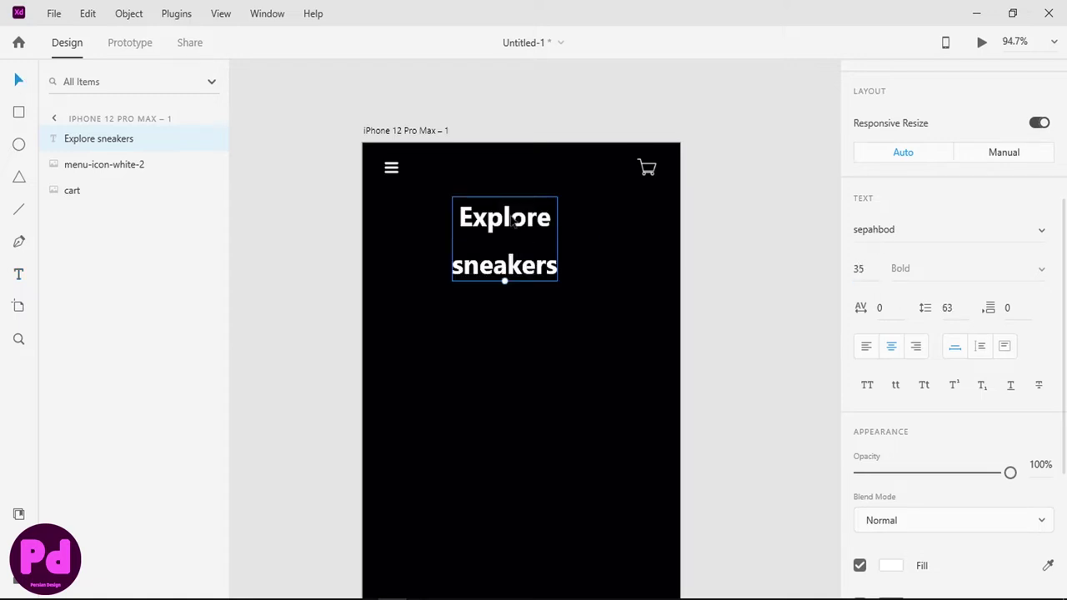
{"action": "left_click_drag", "start_coordinate": [514, 219], "coordinate": [530, 215]}
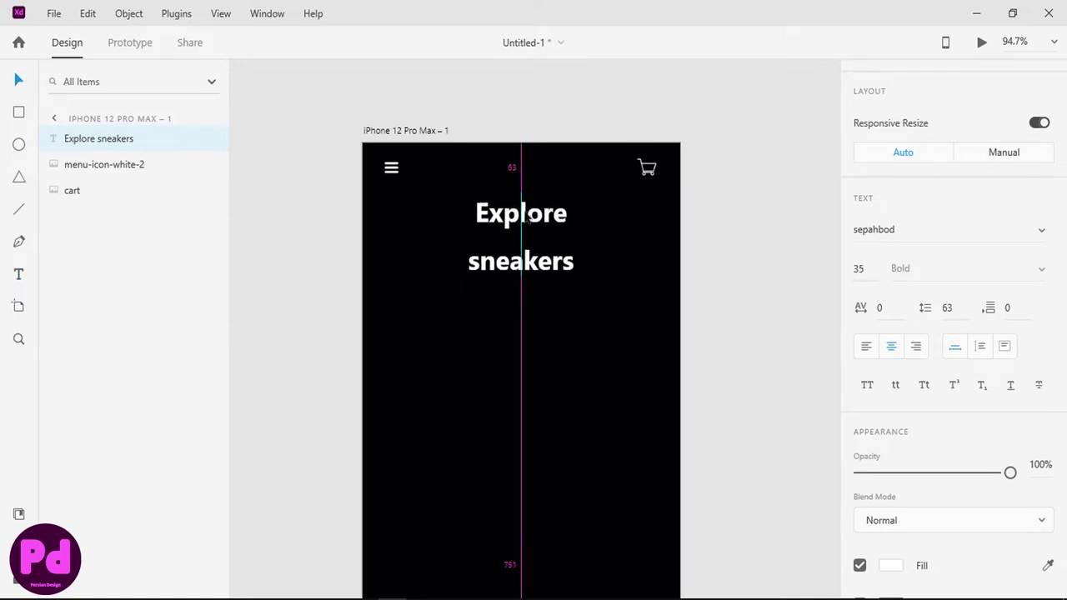
Step: Group the menu and cart icons and centre the heading horizontally with them
{"action": "left_click", "coordinate": [647, 167]}
{"action": "left_click", "coordinate": [510, 219], "text": "shift"}
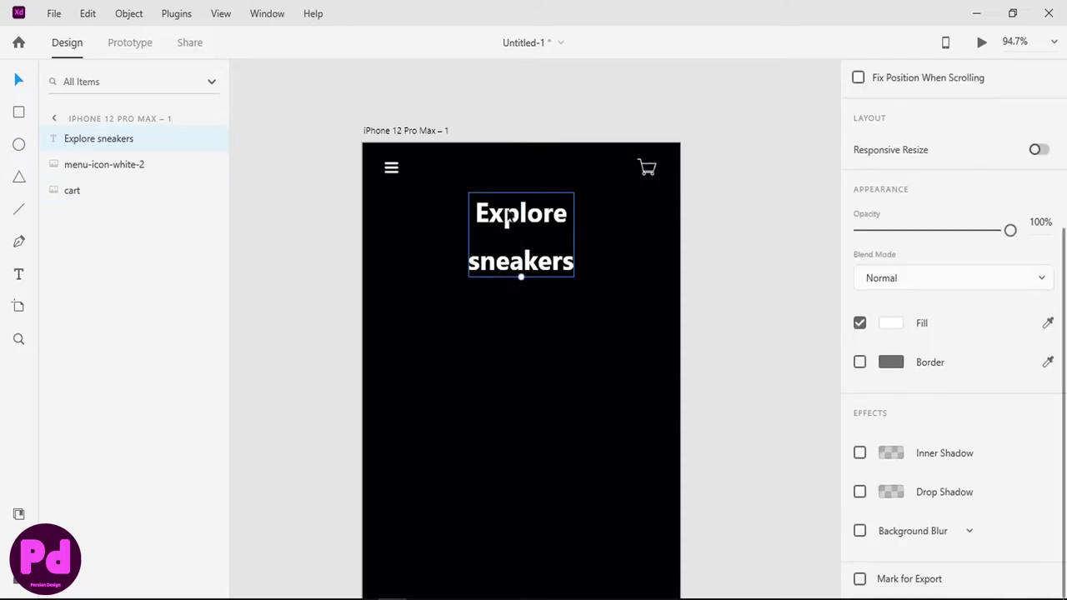
{"action": "left_click", "coordinate": [392, 168]}
{"action": "left_click", "coordinate": [647, 169], "text": "shift"}
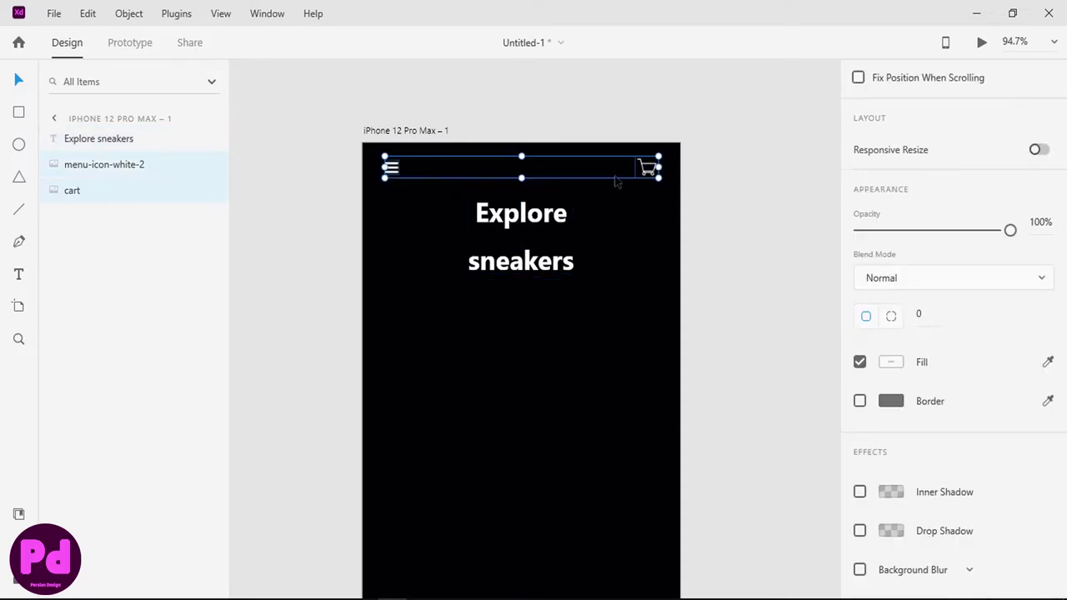
{"action": "key", "text": "ctrl+g"}
{"action": "left_click", "coordinate": [499, 228], "text": "shift"}
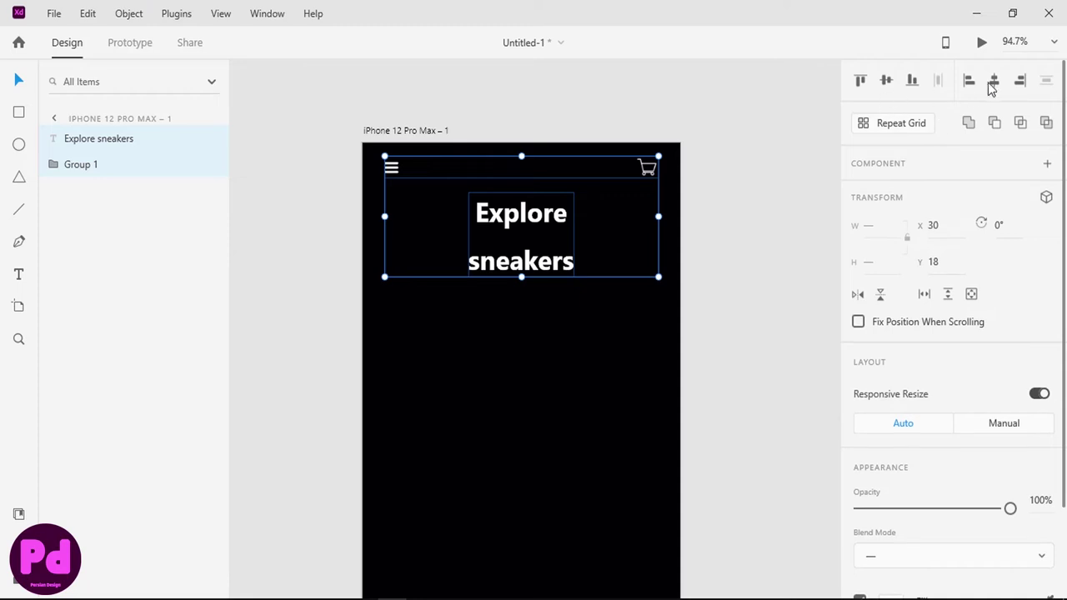
{"action": "left_click", "coordinate": [993, 82]}
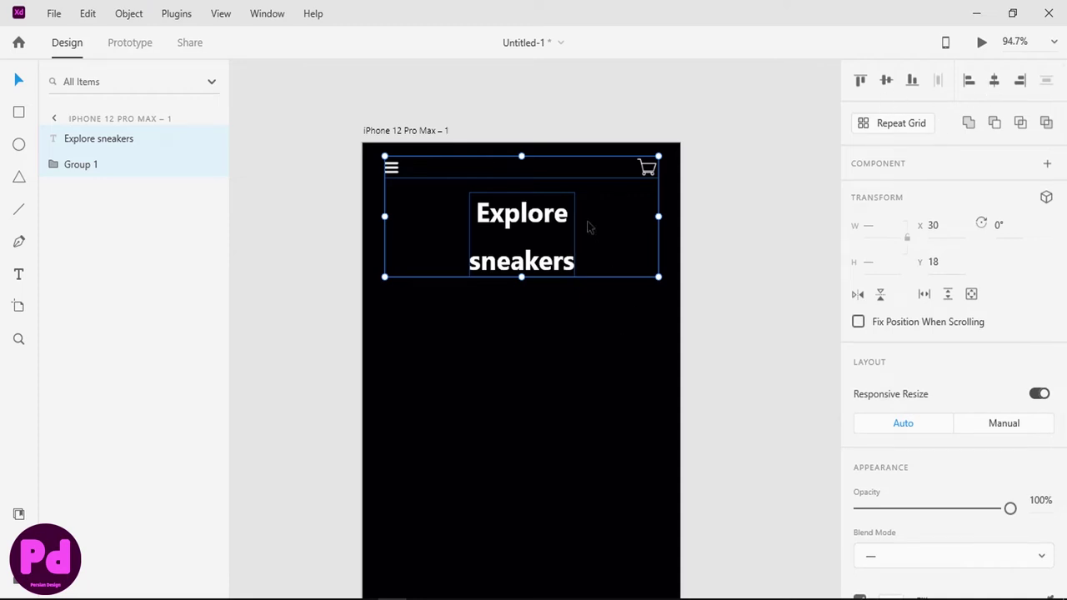
{"action": "scroll", "coordinate": [587, 230], "scroll_direction": "down", "scroll_amount": 2}
{"action": "scroll", "coordinate": [467, 261], "scroll_direction": "down", "scroll_amount": 1}
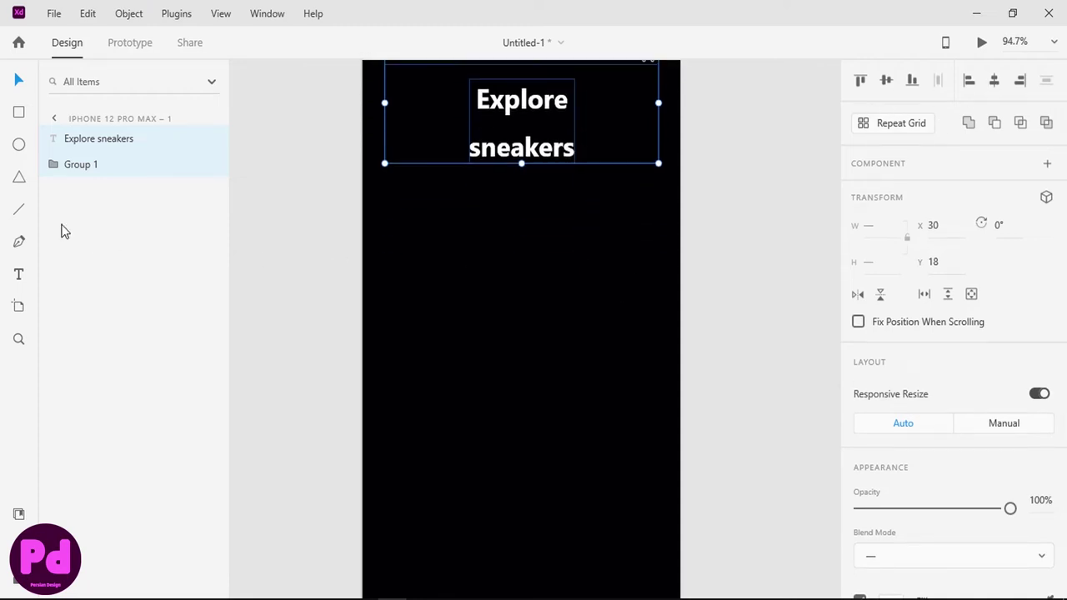
Step: Draw a white rectangle below the heading extending to the artboard's bottom
{"action": "left_click", "coordinate": [19, 112]}
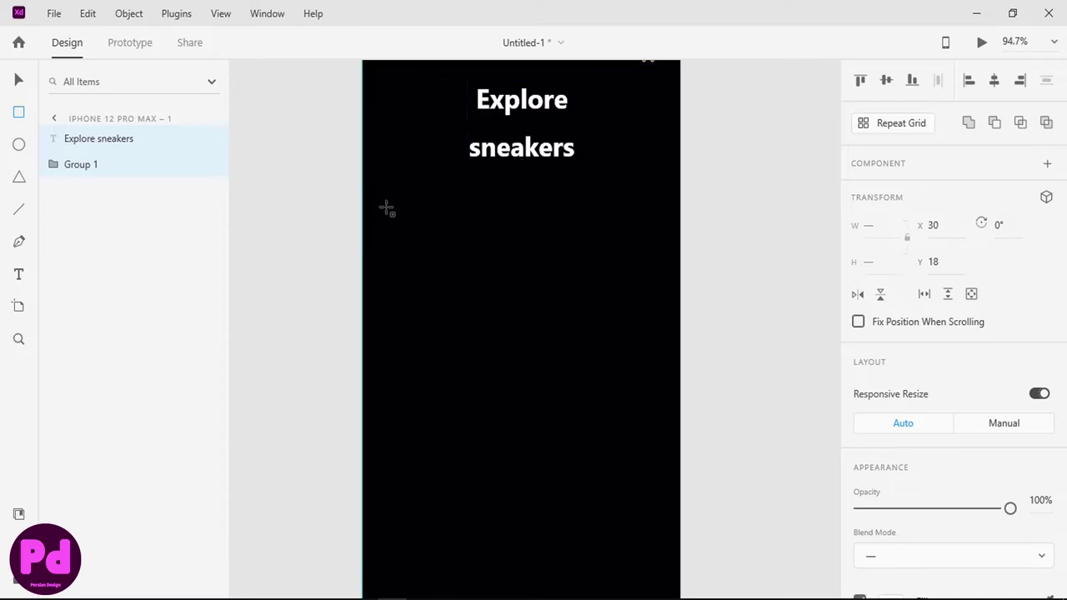
{"action": "left_click_drag", "start_coordinate": [364, 201], "coordinate": [658, 446]}
{"action": "scroll", "coordinate": [655, 446], "scroll_direction": "down", "scroll_amount": 2}
{"action": "scroll", "coordinate": [637, 354], "scroll_direction": "down", "scroll_amount": 1}
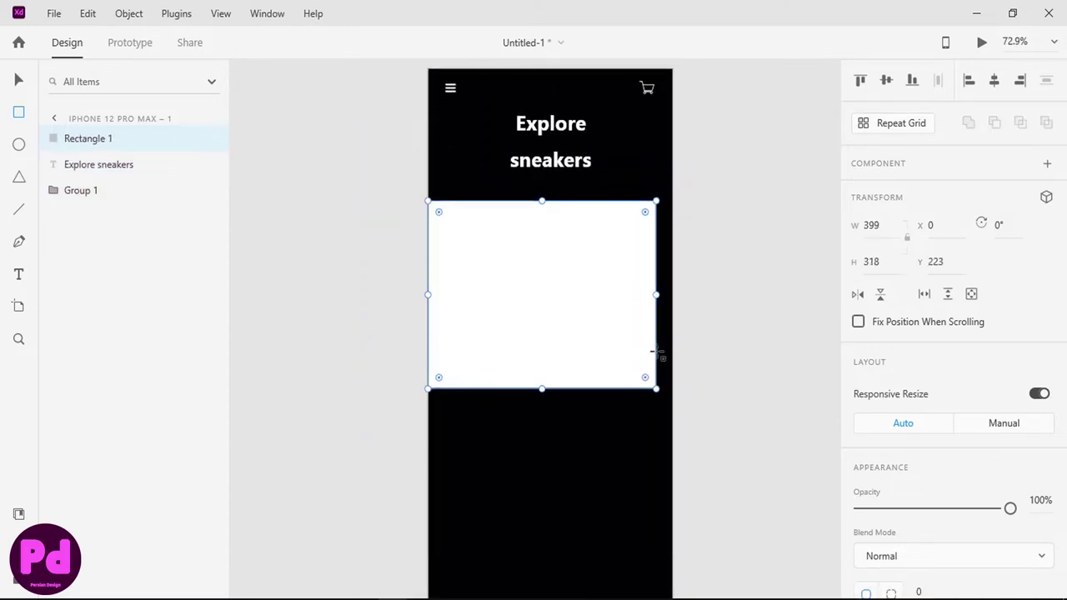
{"action": "scroll", "coordinate": [655, 353], "scroll_direction": "down", "scroll_amount": 1}
{"action": "left_click_drag", "start_coordinate": [656, 376], "coordinate": [669, 555]}
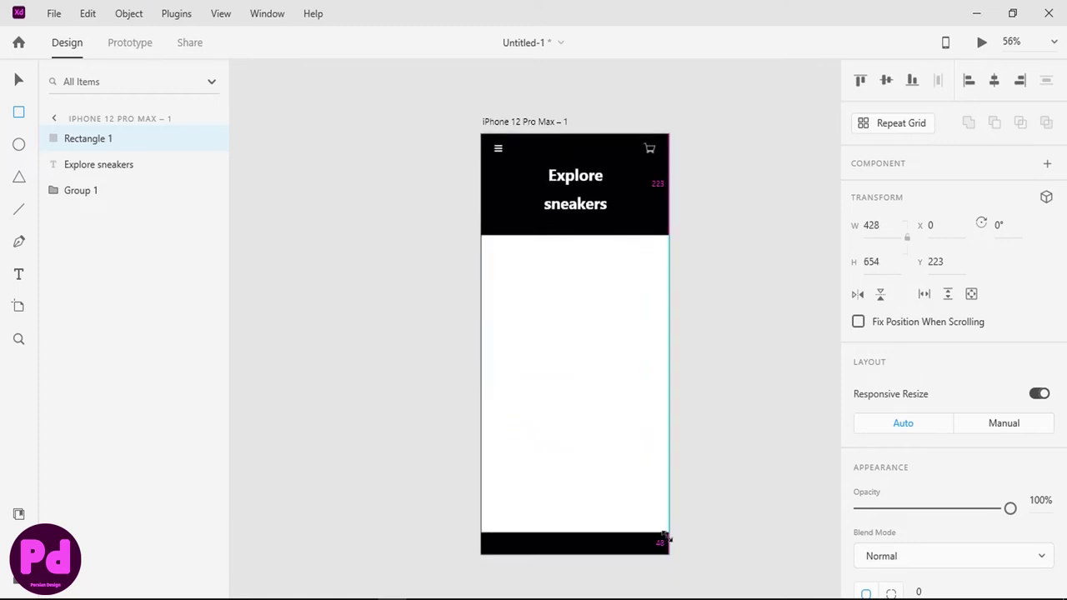
{"action": "scroll", "coordinate": [921, 263], "scroll_direction": "down", "scroll_amount": 5}
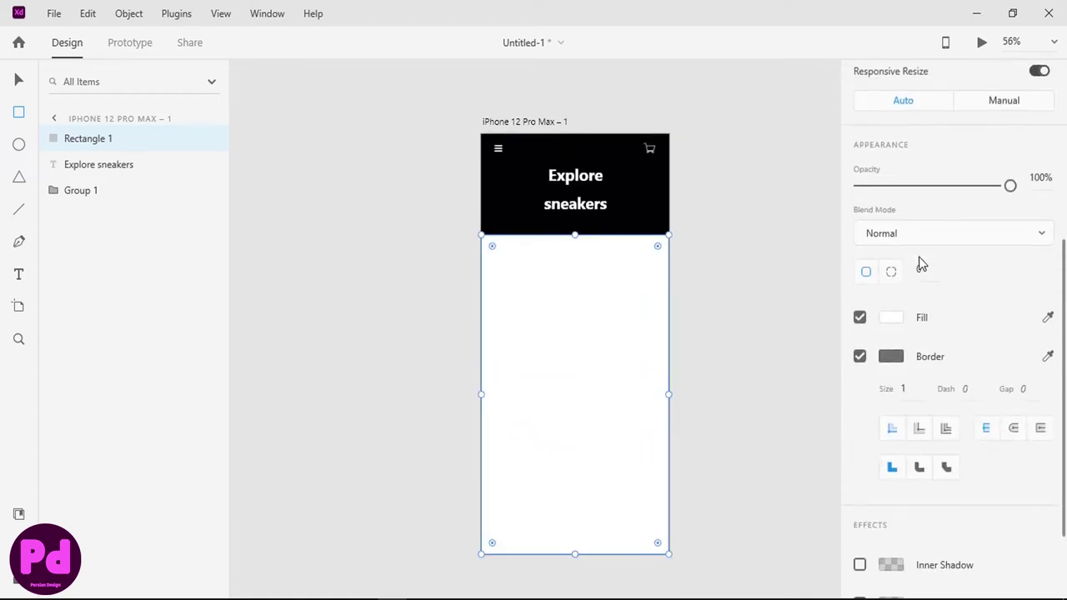
Step: Round the rectangle's top-left and top-right corners to 50, leaving bottom corners square
{"action": "left_click", "coordinate": [891, 271]}
{"action": "left_click", "coordinate": [920, 271]}
{"action": "type", "text": "30"}
{"action": "key", "text": "Return"}
{"action": "left_click", "coordinate": [968, 271]}
{"action": "type", "text": "30"}
{"action": "key", "text": "Return"}
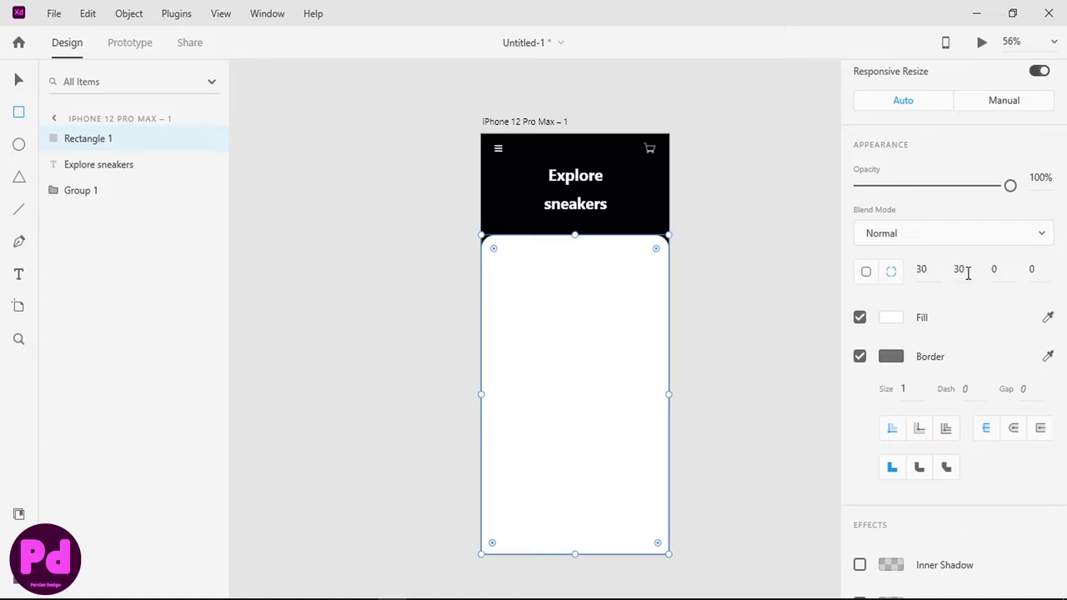
{"action": "left_click", "coordinate": [921, 271]}
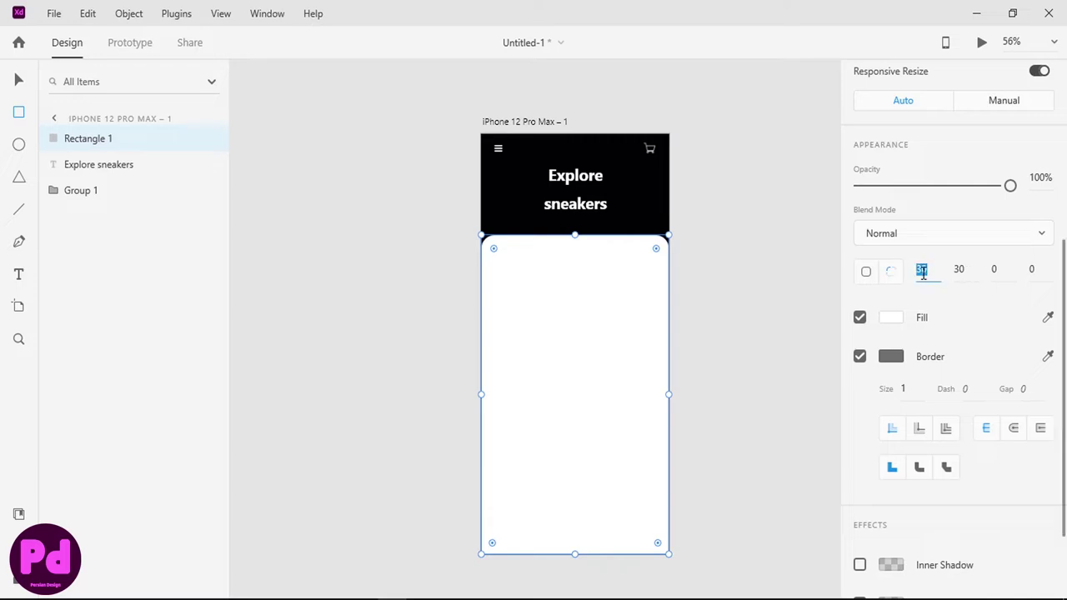
{"action": "type", "text": "50"}
{"action": "key", "text": "Return"}
{"action": "left_click", "coordinate": [962, 271]}
{"action": "type", "text": "50"}
{"action": "key", "text": "Return"}
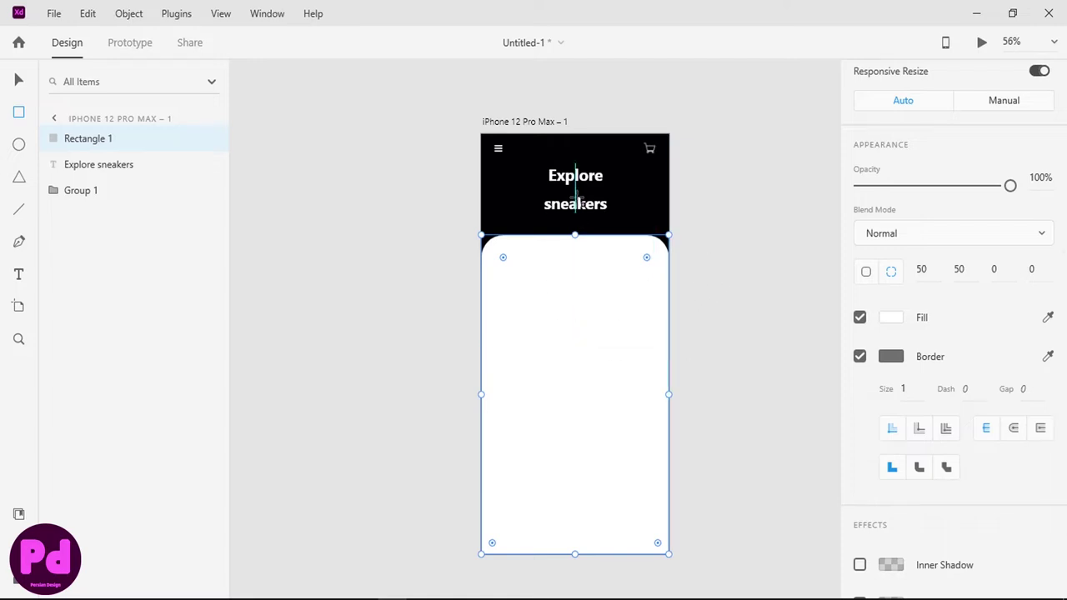
Step: Set the Explore sneakers heading's line spacing to 40
{"action": "key", "text": "v"}
{"action": "left_click", "coordinate": [581, 193]}
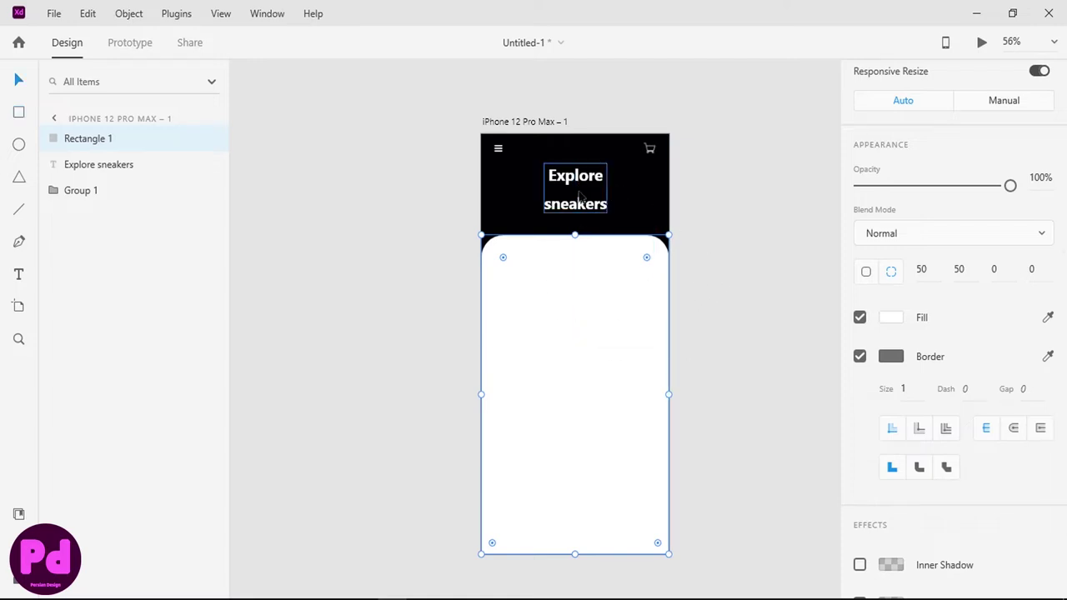
{"action": "double_click", "coordinate": [581, 193]}
{"action": "double_click", "coordinate": [942, 301]}
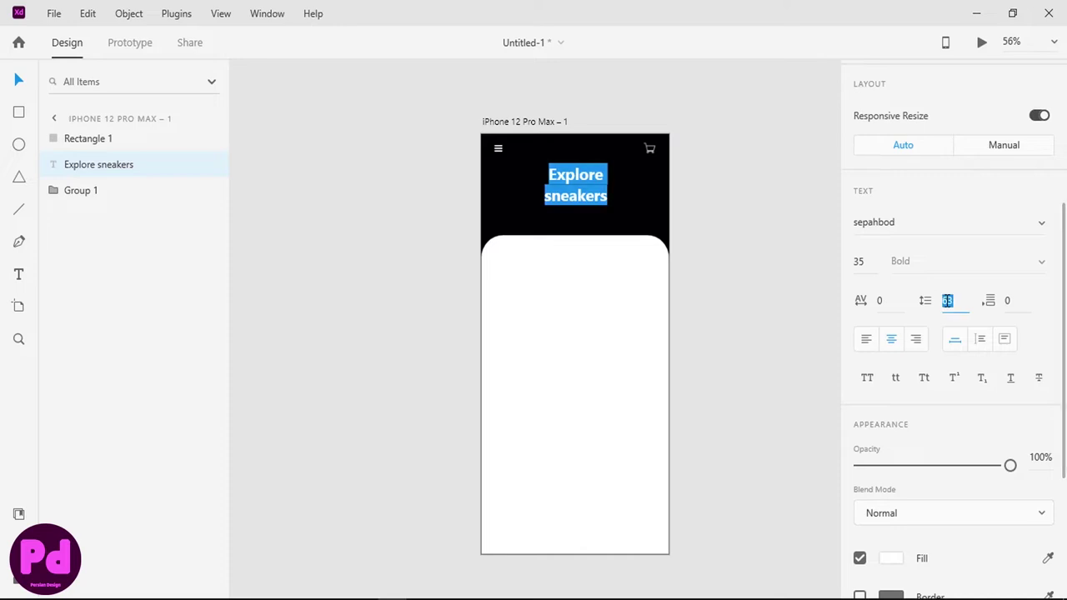
{"action": "type", "text": "70"}
{"action": "key", "text": "Return"}
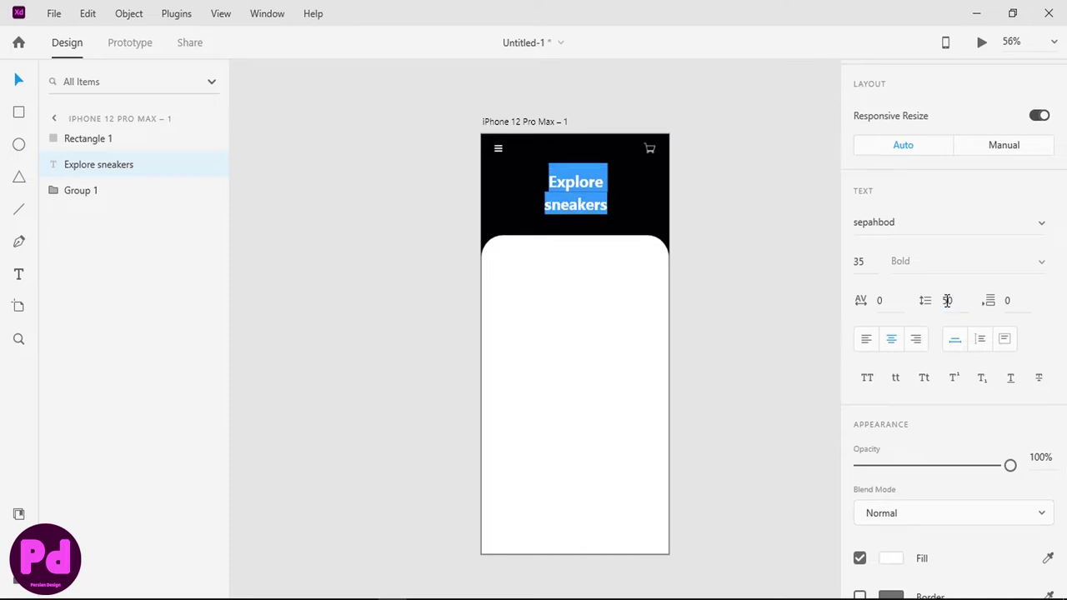
{"action": "scroll", "coordinate": [947, 300], "scroll_direction": "up", "scroll_amount": 3}
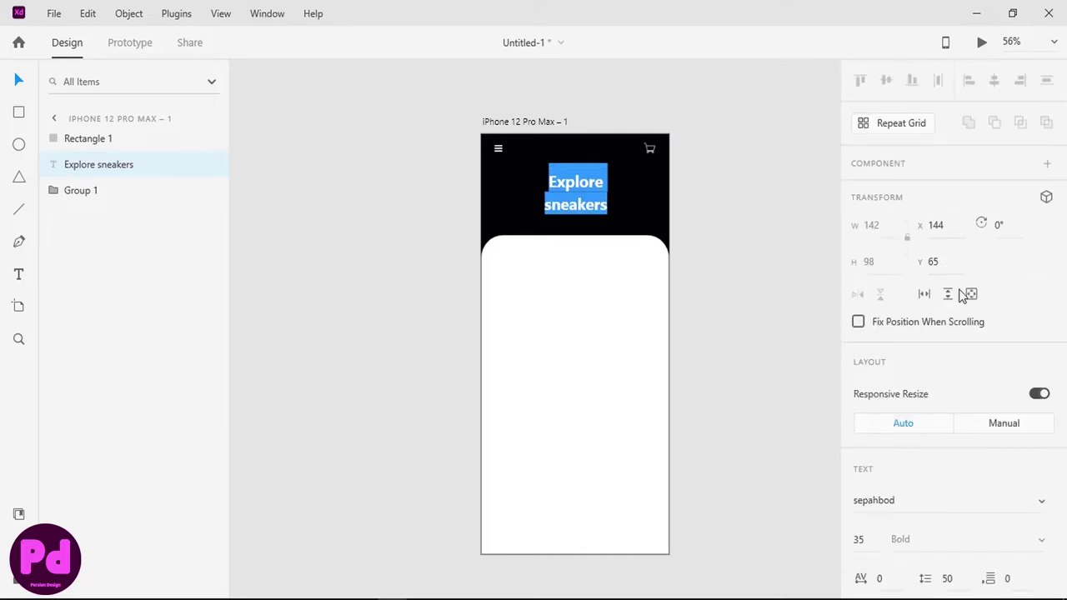
{"action": "scroll", "coordinate": [950, 375], "scroll_direction": "down", "scroll_amount": 3}
{"action": "left_click", "coordinate": [950, 417]}
{"action": "type", "text": "30"}
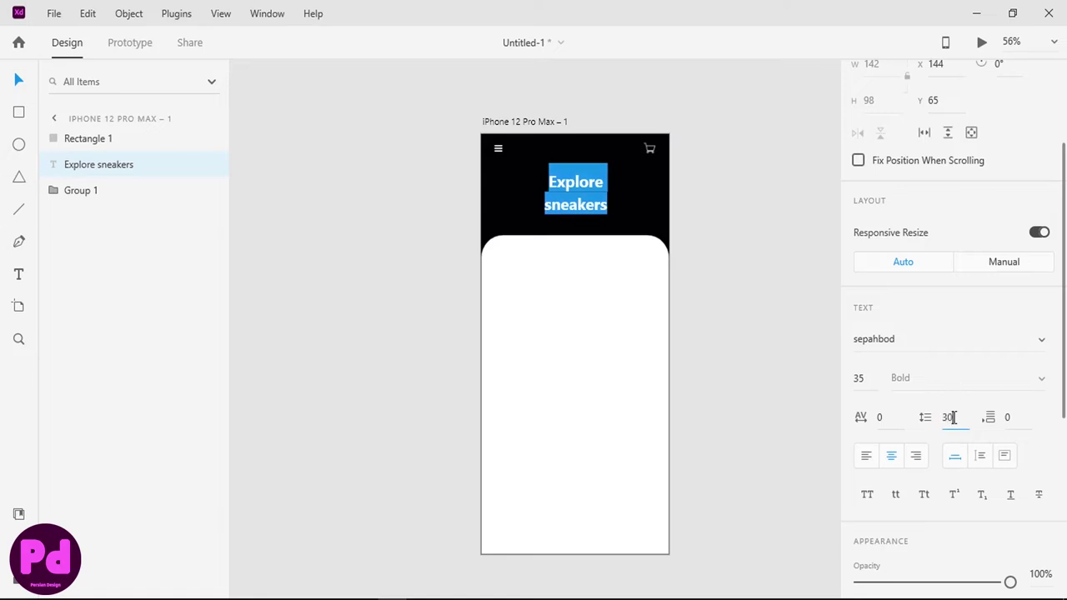
{"action": "type", "text": "40"}
{"action": "key", "text": "Return"}
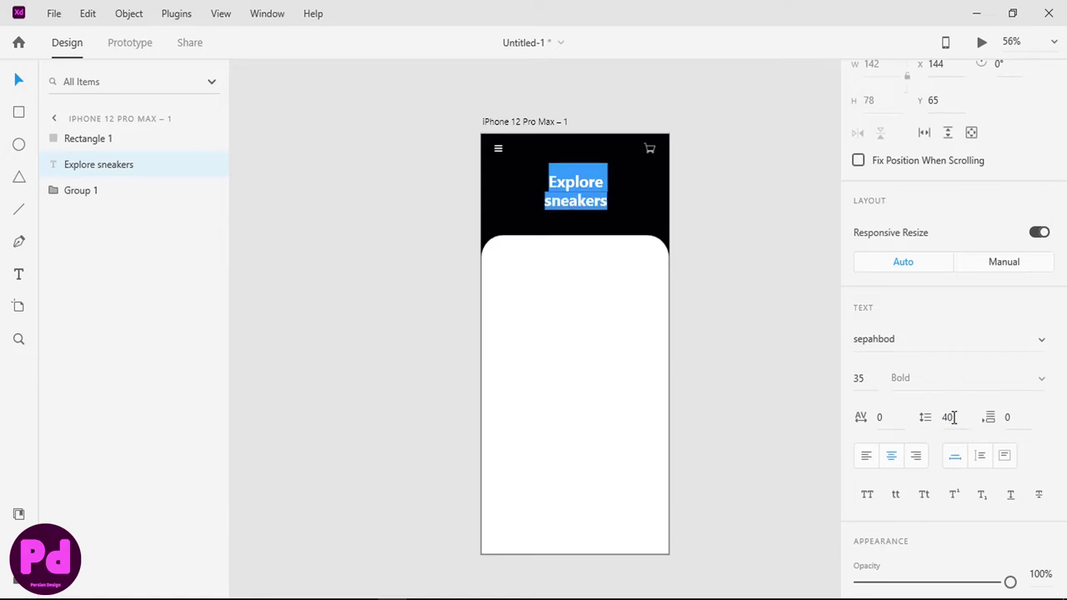
{"action": "key", "text": "Return"}
{"action": "key", "text": "Escape"}
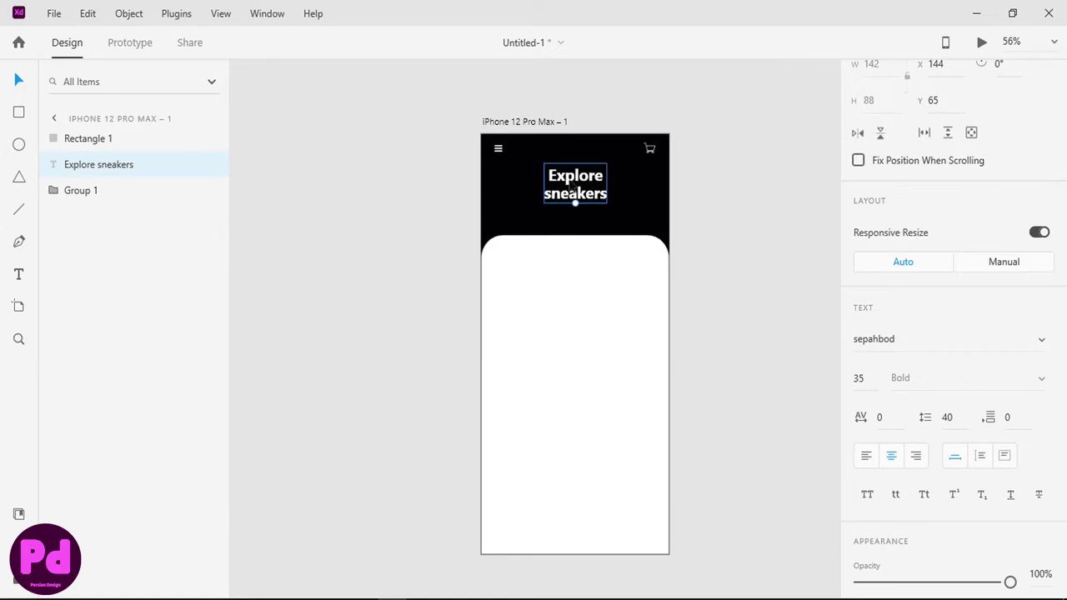
Step: Move the heading slightly down and raise the white panel's top edge toward it
{"action": "left_click_drag", "start_coordinate": [575, 201], "coordinate": [577, 187]}
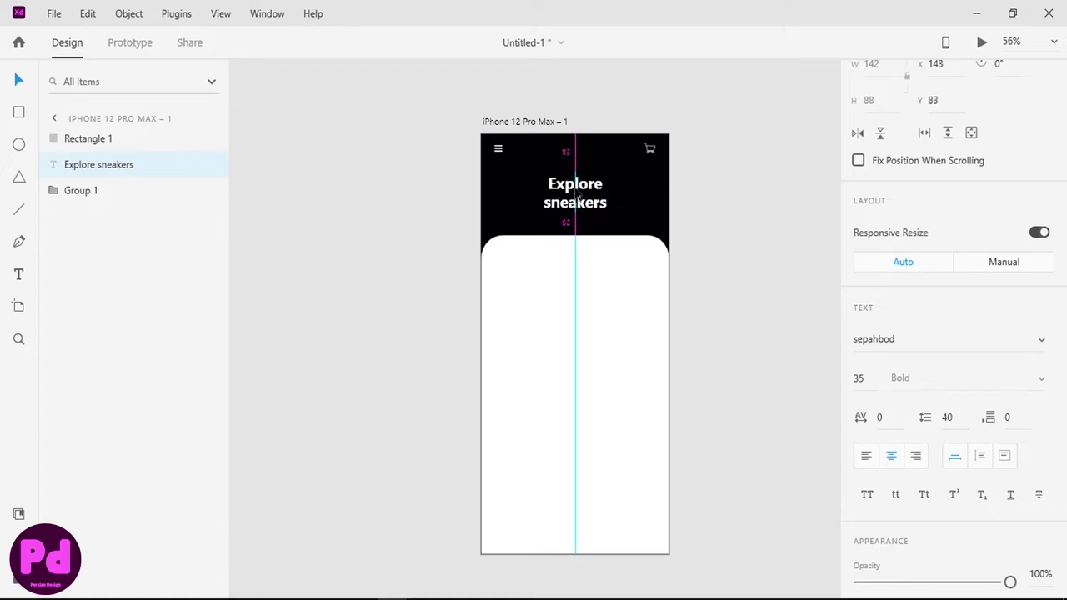
{"action": "left_click", "coordinate": [594, 291]}
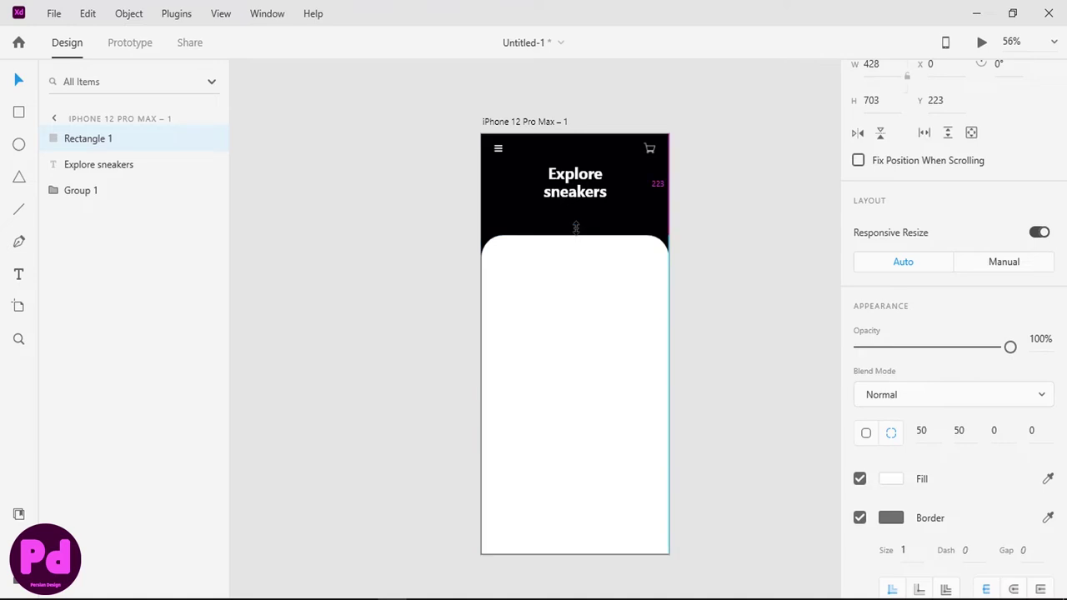
{"action": "left_click_drag", "start_coordinate": [575, 237], "coordinate": [575, 219]}
{"action": "left_click", "coordinate": [710, 242]}
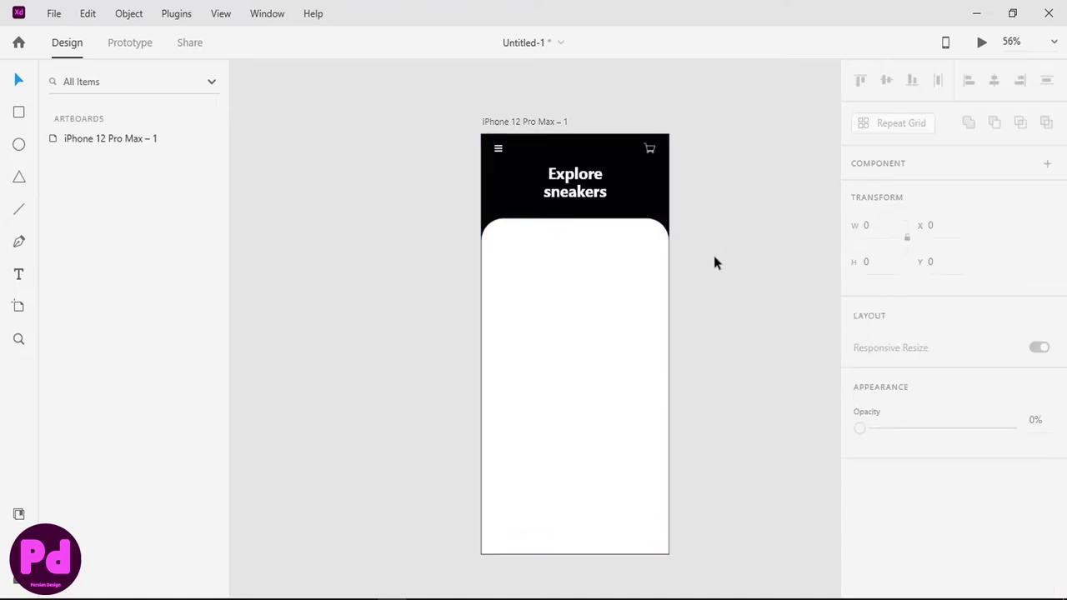
Step: Draw a small outline-free rectangle near the panel's top with a near-black fill saved as a swatch
{"action": "left_click", "coordinate": [19, 111]}
{"action": "left_click_drag", "start_coordinate": [512, 246], "coordinate": [640, 302]}
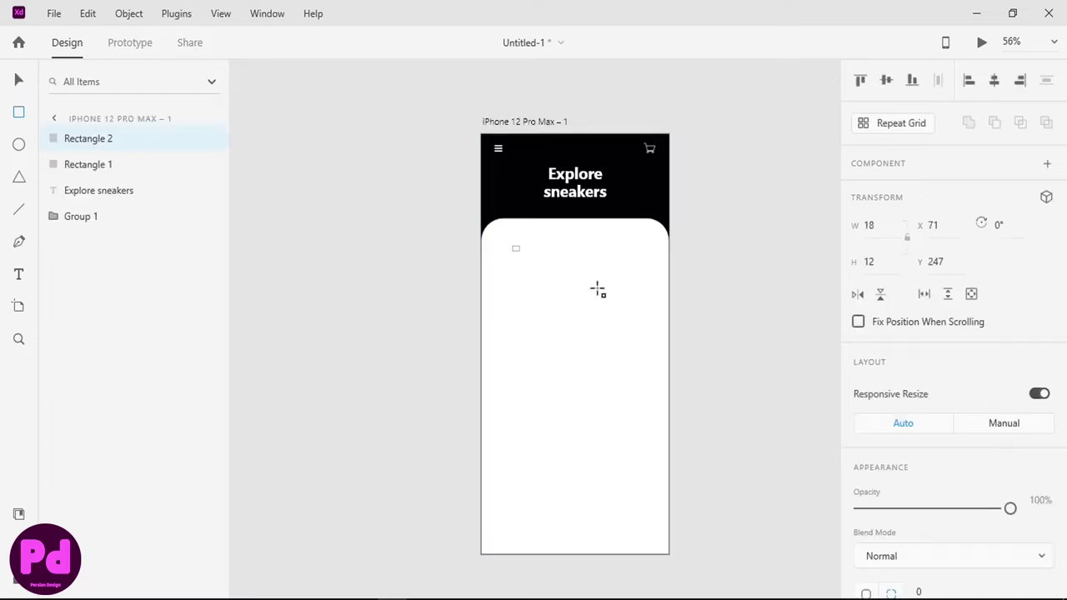
{"action": "scroll", "coordinate": [918, 373], "scroll_direction": "down", "scroll_amount": 5}
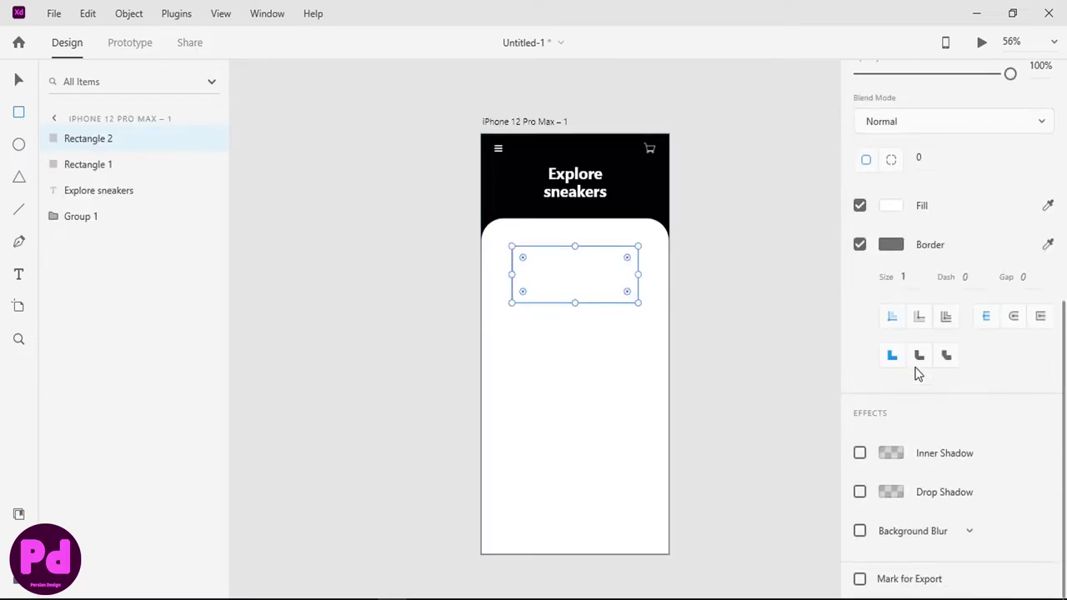
{"action": "left_click", "coordinate": [859, 243]}
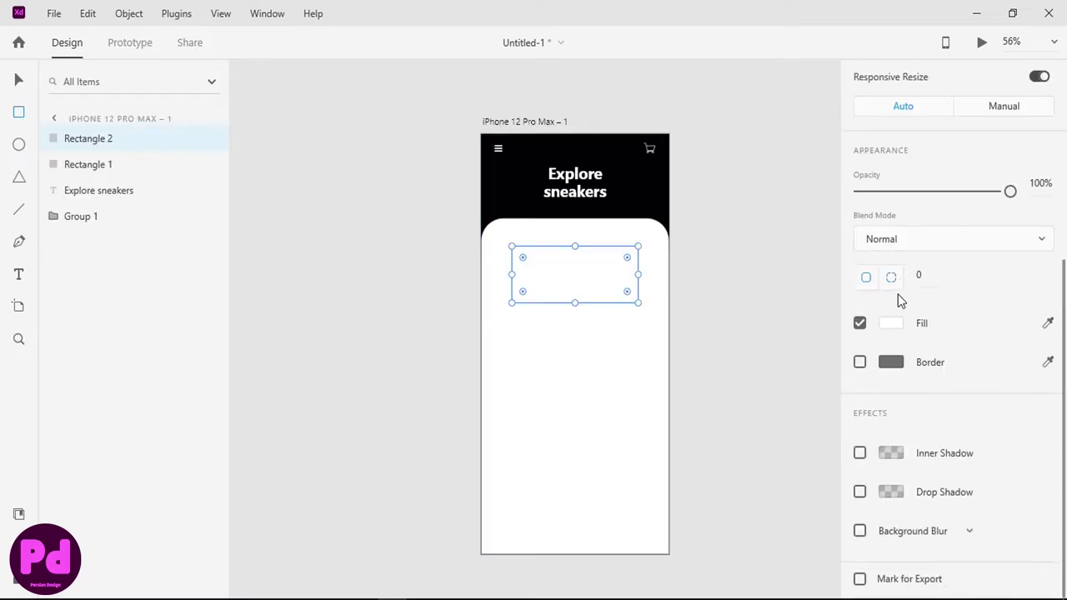
{"action": "left_click", "coordinate": [891, 326]}
{"action": "type", "text": "50"}
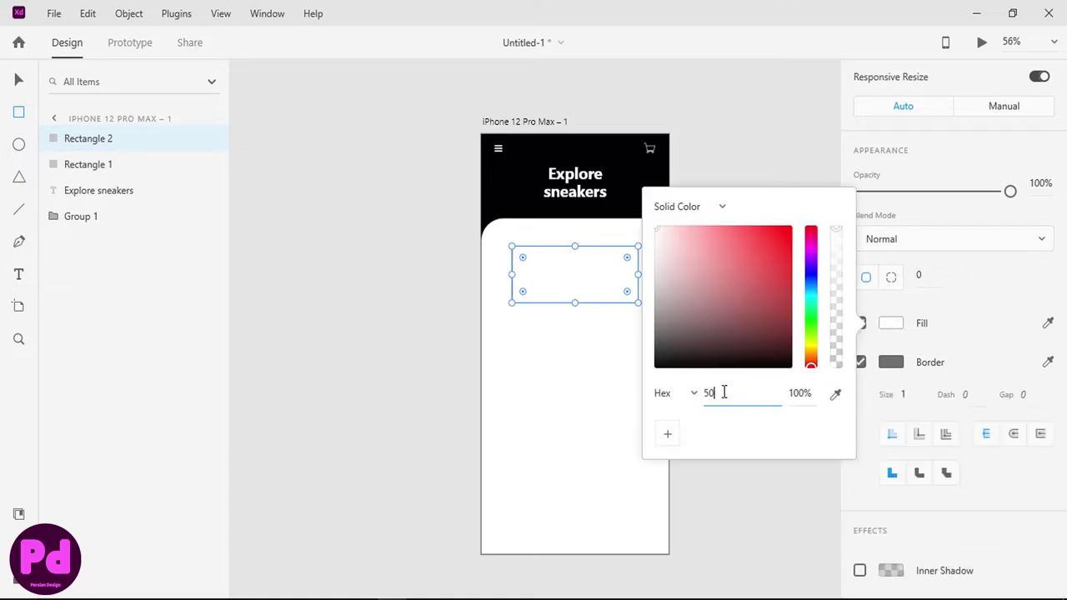
{"action": "key", "text": "Return"}
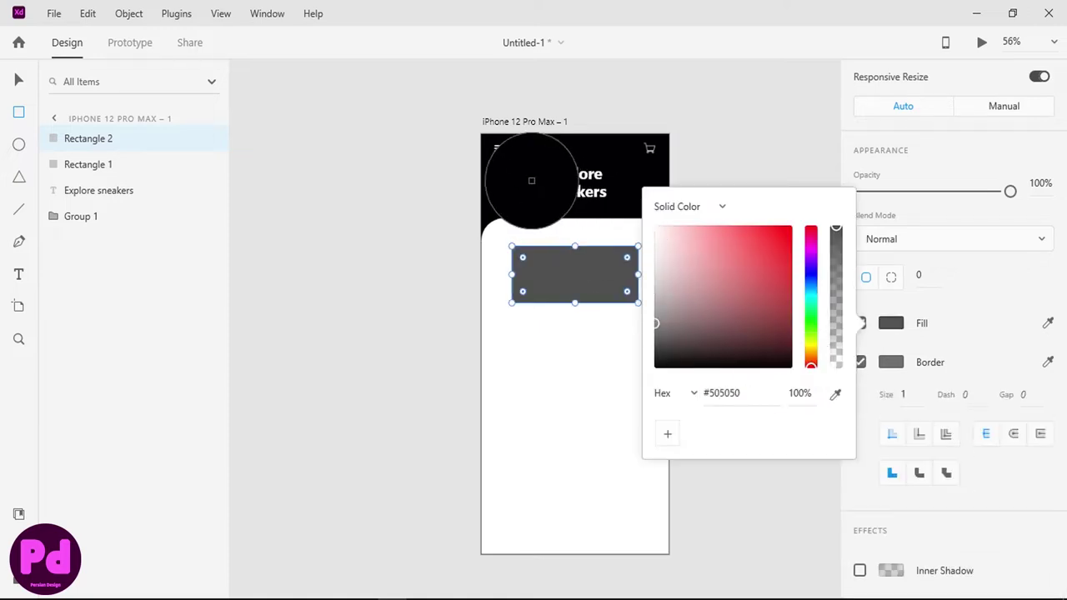
{"action": "left_click", "coordinate": [746, 367]}
{"action": "left_click", "coordinate": [667, 434]}
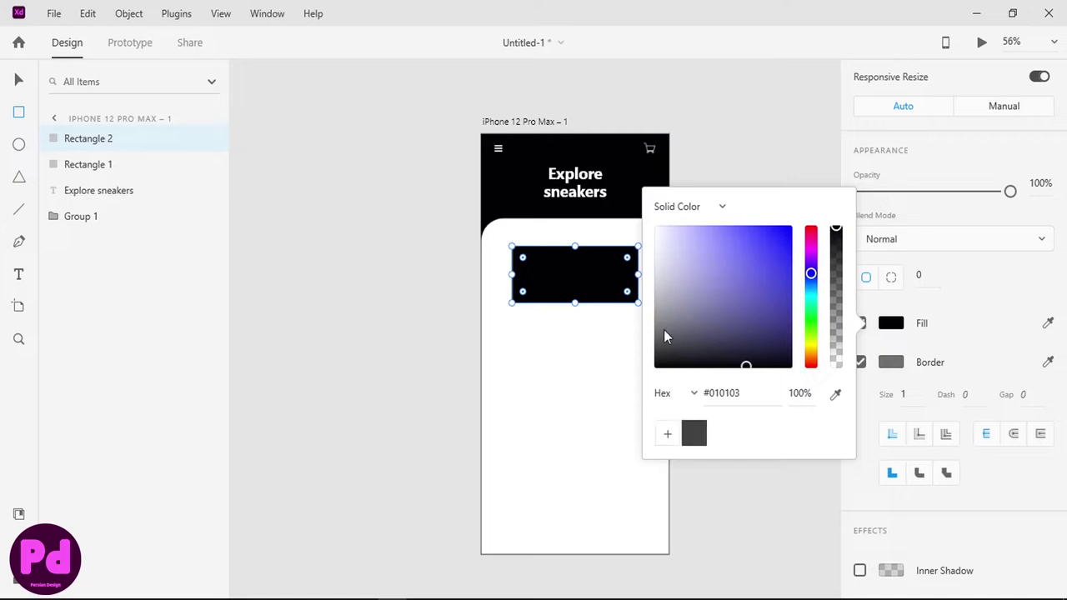
Step: Round the banner rectangle's corners to 30 and keep it centred on the screen
{"action": "left_click", "coordinate": [920, 277]}
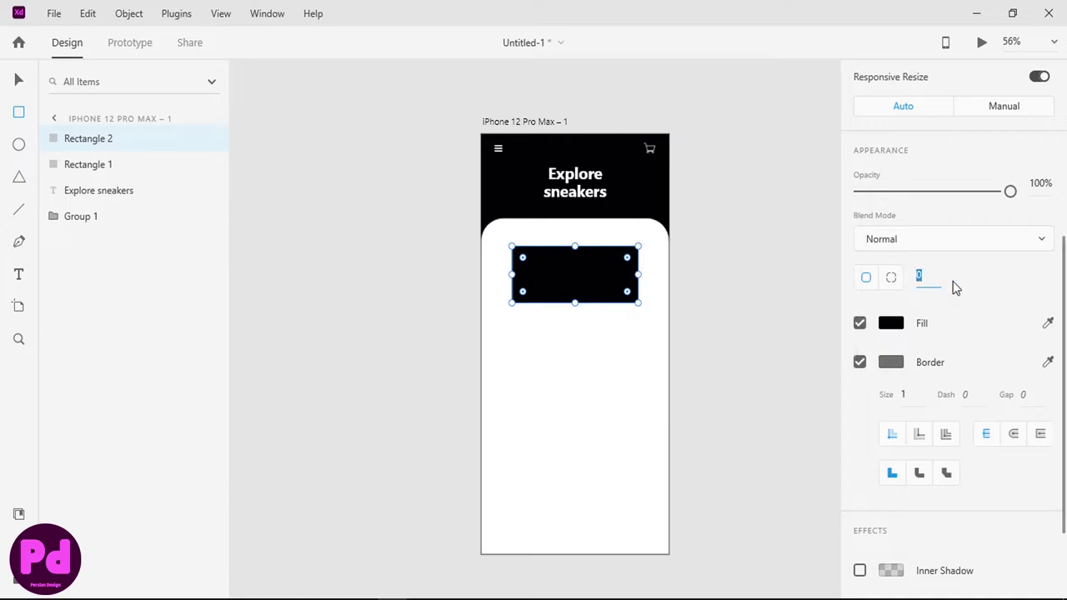
{"action": "type", "text": "15"}
{"action": "key", "text": "Return"}
{"action": "type", "text": "0"}
{"action": "key", "text": "Return"}
{"action": "left_click", "coordinate": [24, 79]}
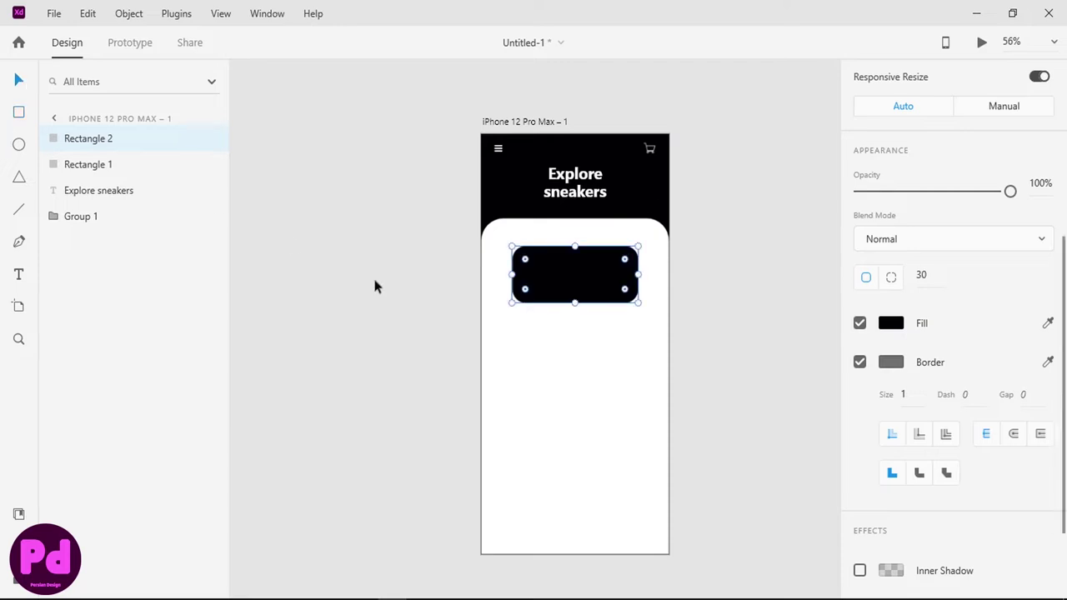
{"action": "left_click_drag", "start_coordinate": [574, 272], "coordinate": [570, 269]}
{"action": "scroll", "coordinate": [578, 277], "scroll_direction": "up", "scroll_amount": 3}
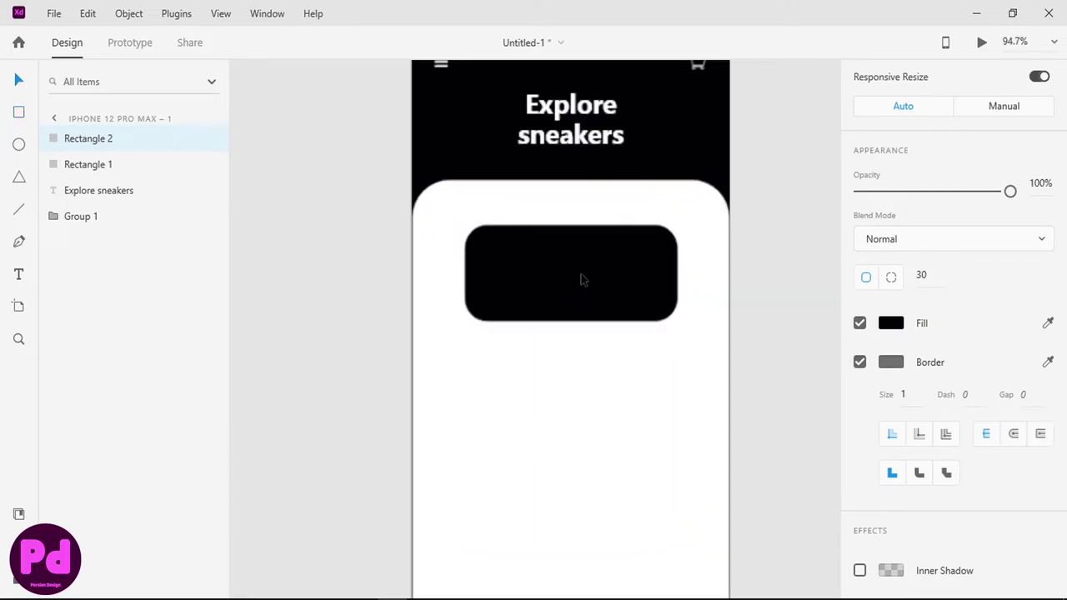
{"action": "left_click", "coordinate": [303, 191]}
{"action": "left_click", "coordinate": [53, 13]}
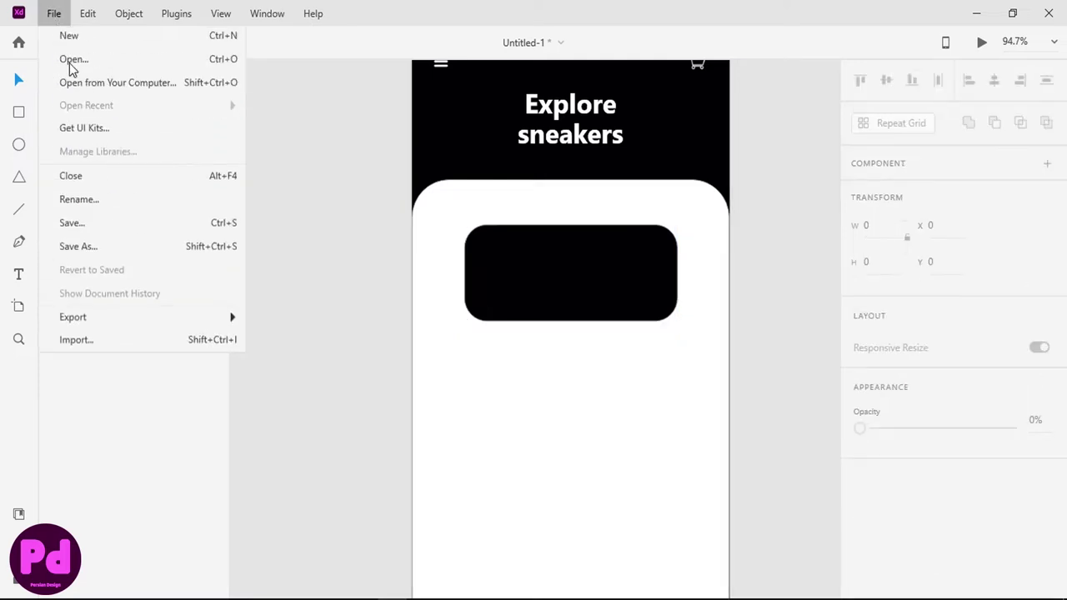
Step: Import pic1.png and pic2.png and size them to width 150 with Responsive Resize off
{"action": "left_click", "coordinate": [138, 339]}
{"action": "scroll", "coordinate": [398, 208], "scroll_direction": "down", "scroll_amount": 1}
{"action": "scroll", "coordinate": [397, 206], "scroll_direction": "down", "scroll_amount": 2}
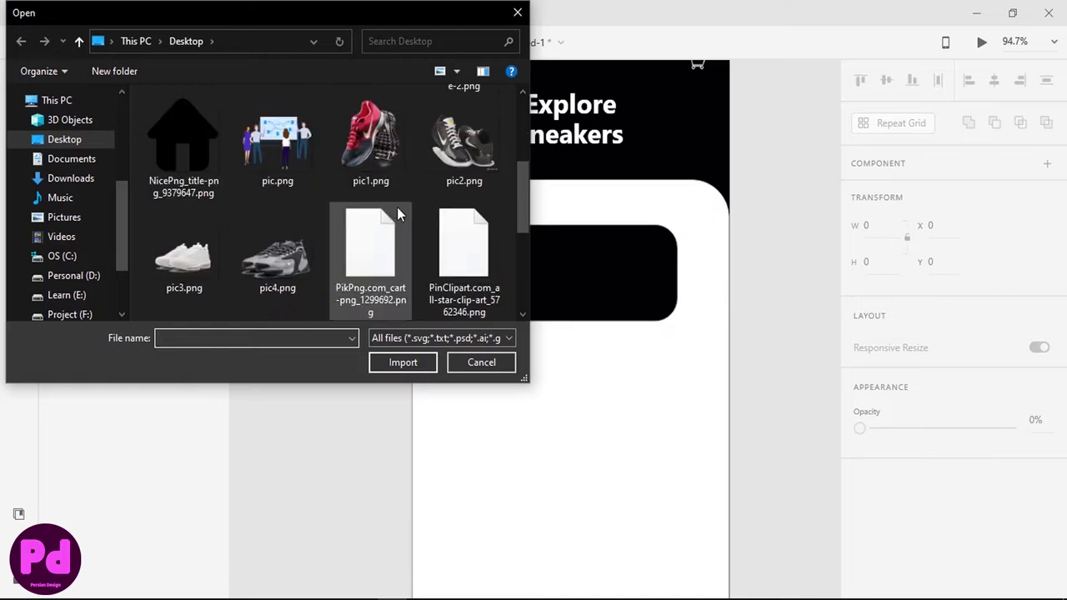
{"action": "left_click", "coordinate": [364, 152]}
{"action": "left_click", "coordinate": [451, 146], "text": "ctrl"}
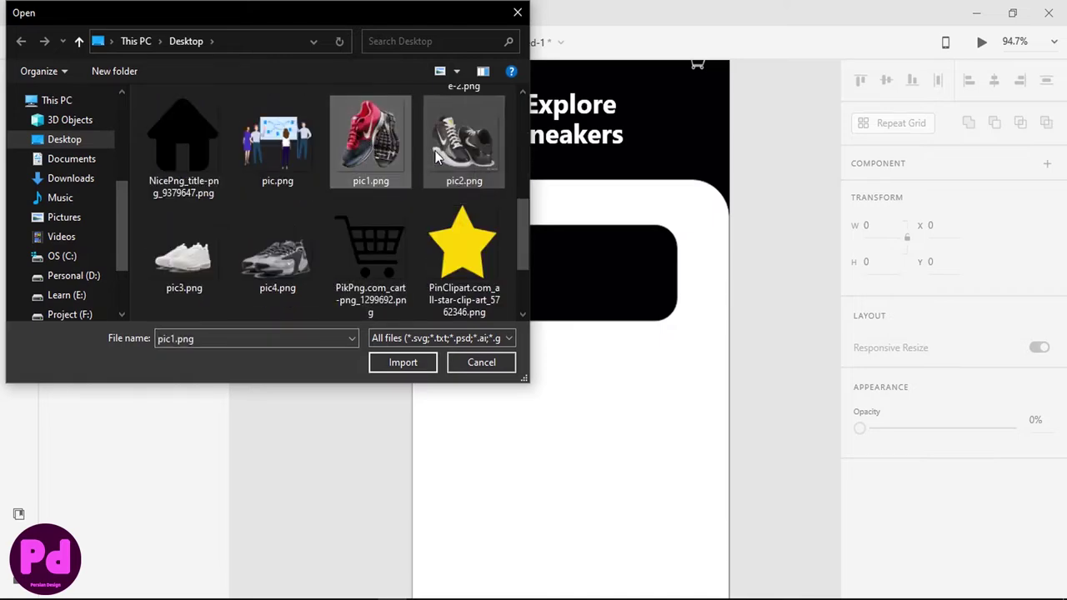
{"action": "key", "text": "Return"}
{"action": "left_click", "coordinate": [1037, 378]}
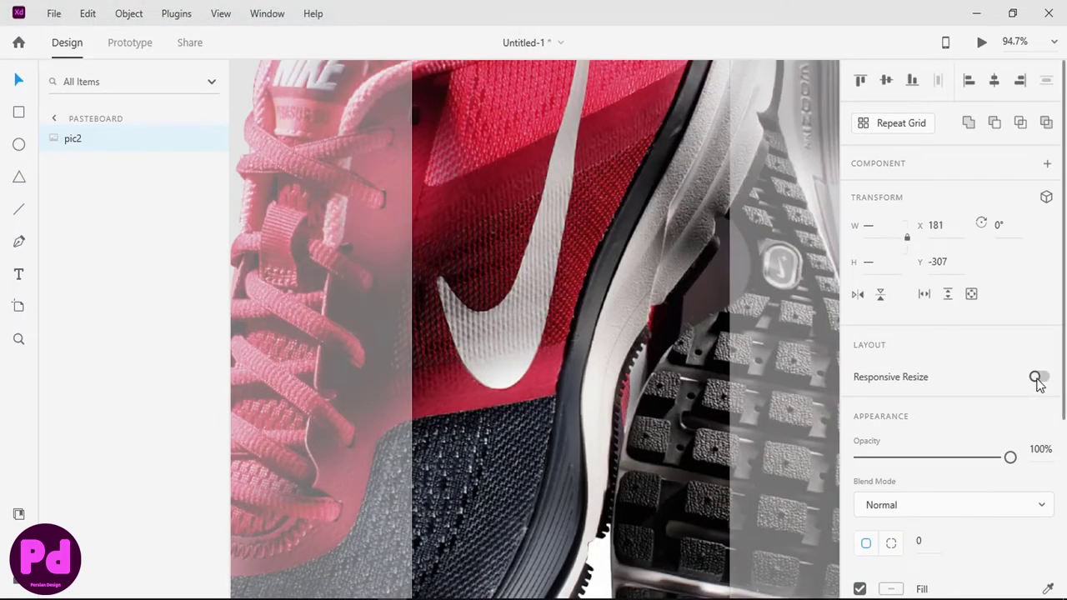
{"action": "type", "text": "150"}
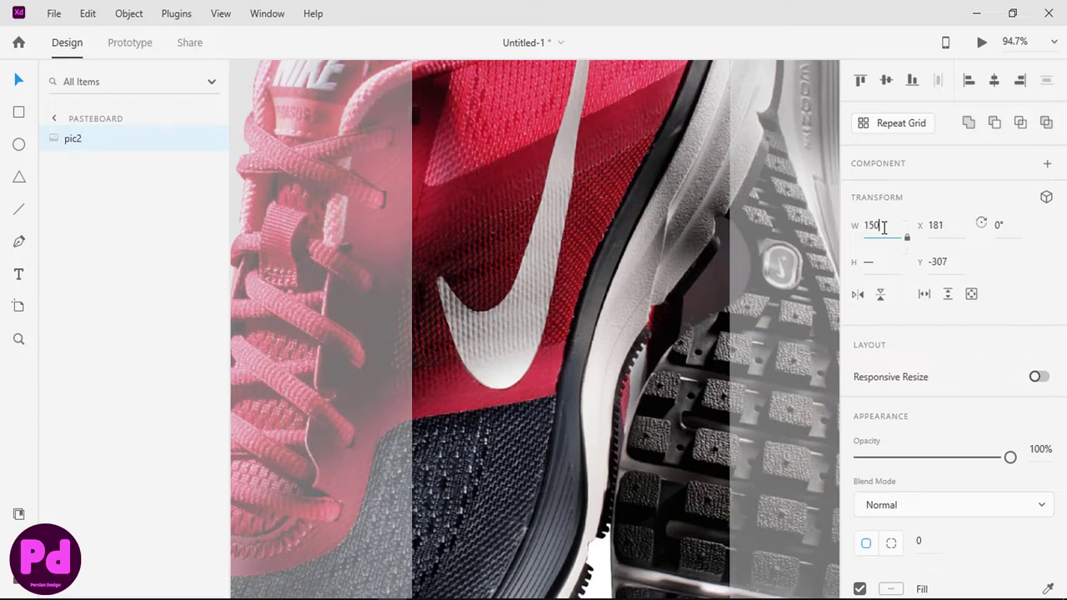
{"action": "key", "text": "Return"}
Step: Place both shoe images on the white panel below the black banner
{"action": "scroll", "coordinate": [732, 207], "scroll_direction": "down", "scroll_amount": 1}
{"action": "scroll", "coordinate": [684, 175], "scroll_direction": "down", "scroll_amount": 5}
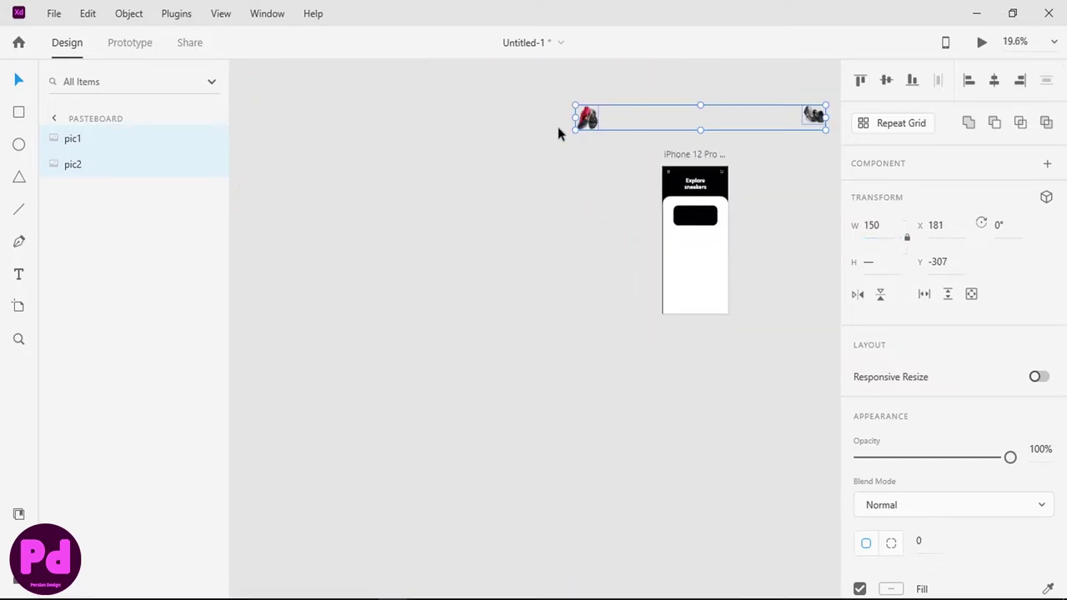
{"action": "mouse_move", "coordinate": [575, 117]}
{"action": "left_mouse_down"}
{"action": "mouse_move", "coordinate": [705, 118]}
{"action": "mouse_move", "coordinate": [684, 251]}
{"action": "left_mouse_up"}
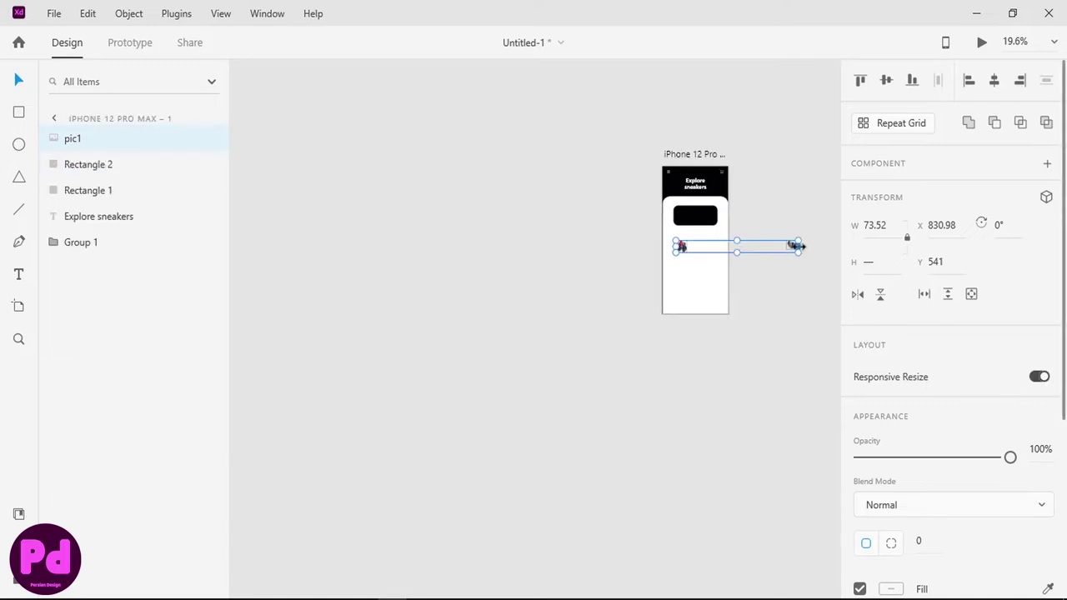
{"action": "left_click_drag", "start_coordinate": [799, 246], "coordinate": [716, 246]}
{"action": "scroll", "coordinate": [711, 253], "scroll_direction": "up", "scroll_amount": 1}
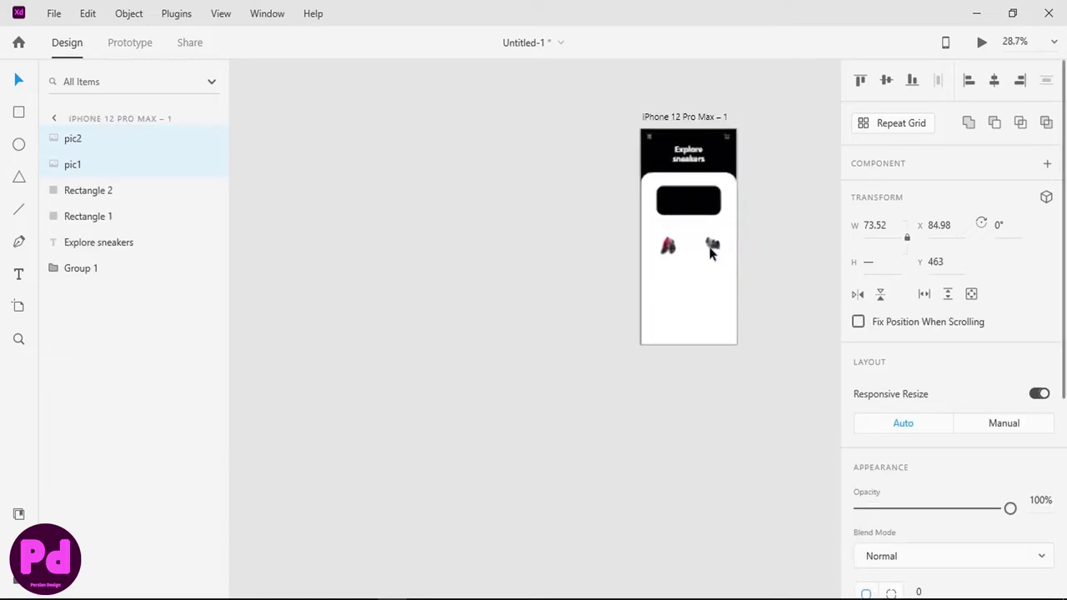
{"action": "scroll", "coordinate": [712, 252], "scroll_direction": "up", "scroll_amount": 3}
{"action": "scroll", "coordinate": [712, 253], "scroll_direction": "up", "scroll_amount": 3}
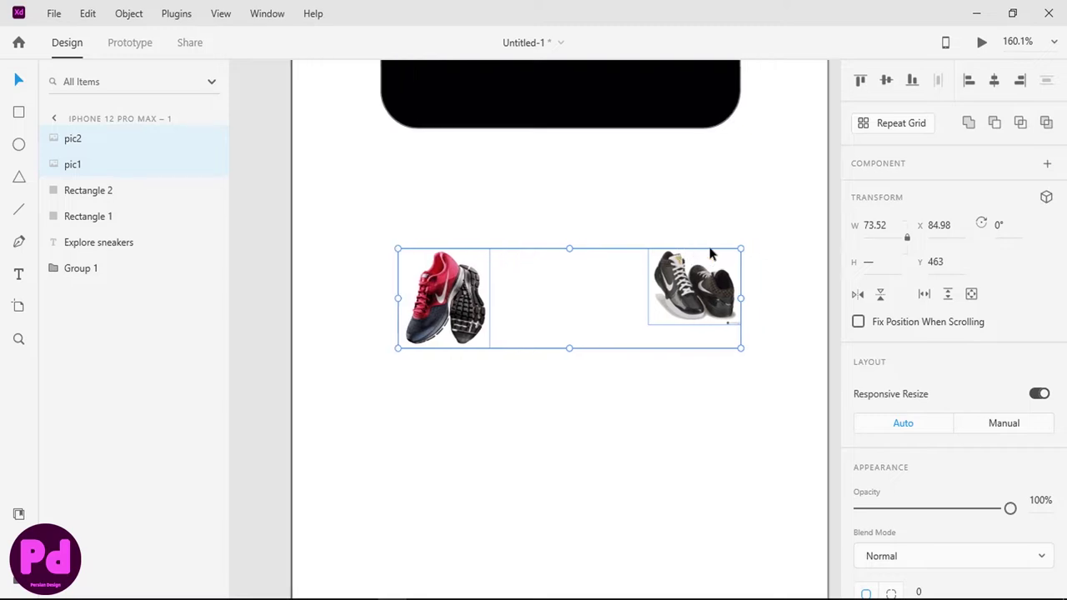
{"action": "scroll", "coordinate": [710, 254], "scroll_direction": "up", "scroll_amount": 2}
{"action": "scroll", "coordinate": [711, 255], "scroll_direction": "down", "scroll_amount": 3}
{"action": "scroll", "coordinate": [711, 255], "scroll_direction": "right", "scroll_amount": 1}
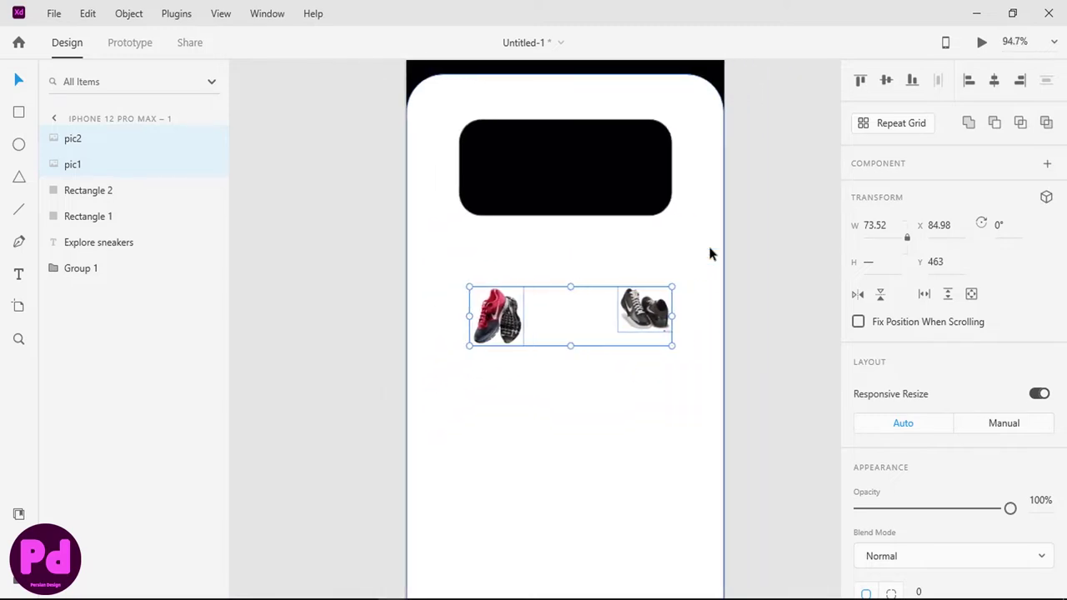
{"action": "scroll", "coordinate": [710, 255], "scroll_direction": "up", "scroll_amount": 2}
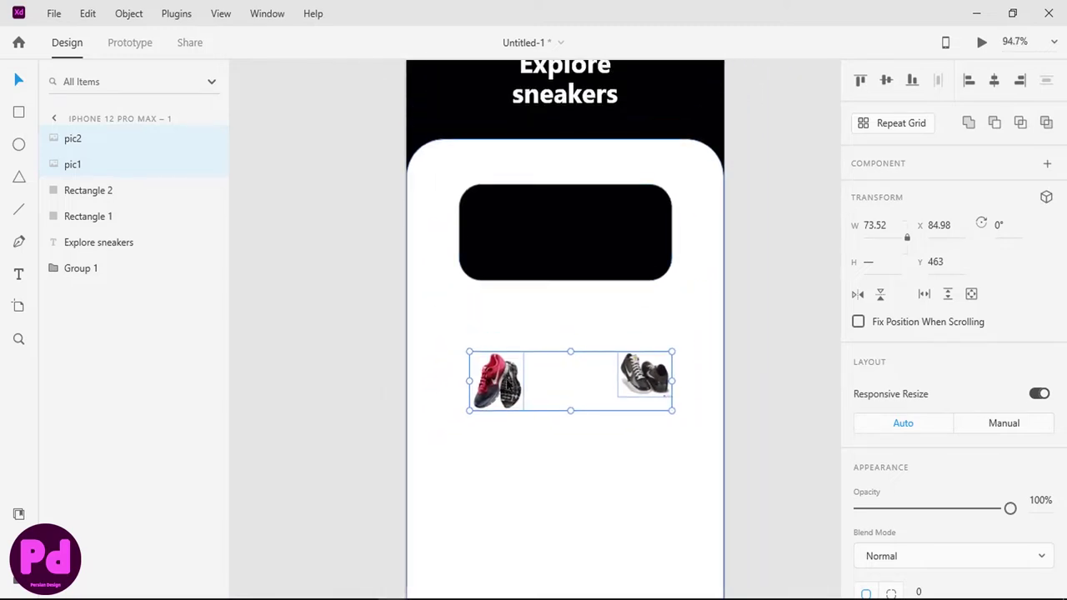
Step: Move both shoe images into the black banner and enlarge each one
{"action": "left_click_drag", "start_coordinate": [484, 390], "coordinate": [484, 229]}
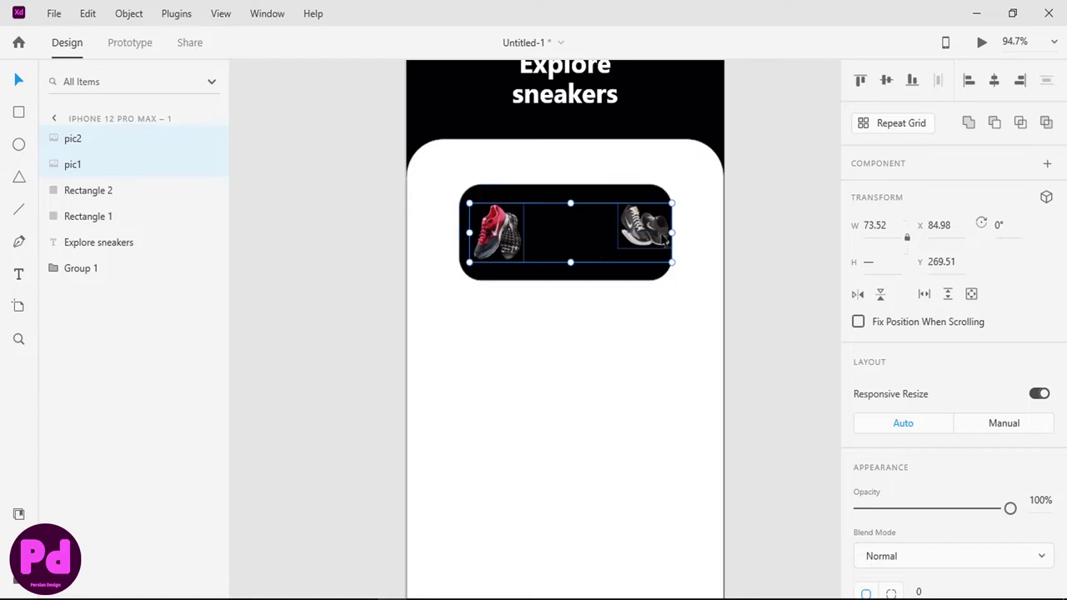
{"action": "left_click_drag", "start_coordinate": [672, 234], "coordinate": [627, 233]}
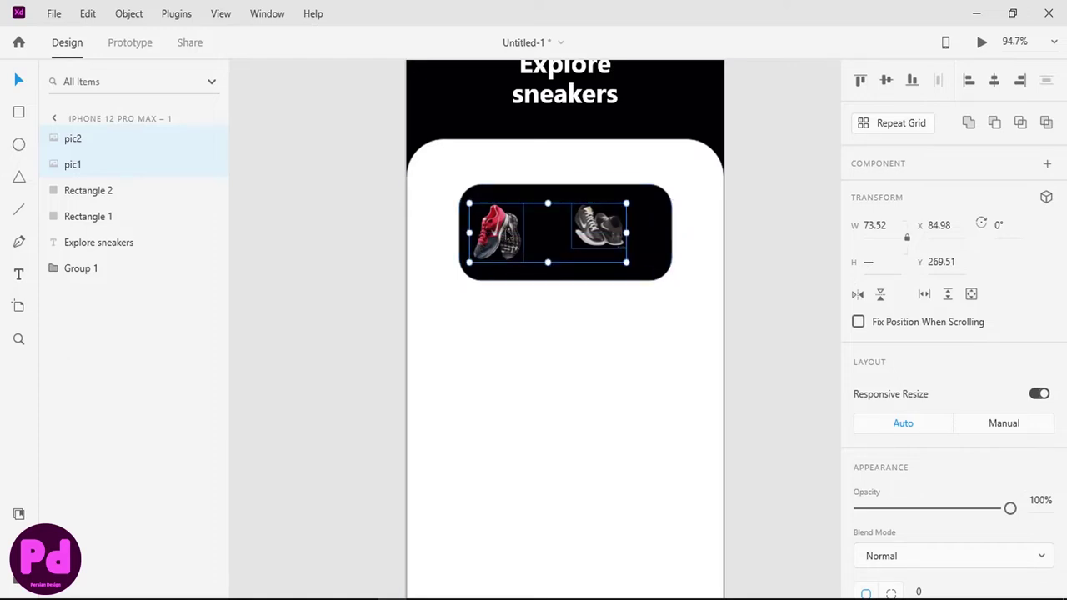
{"action": "left_click", "coordinate": [508, 234]}
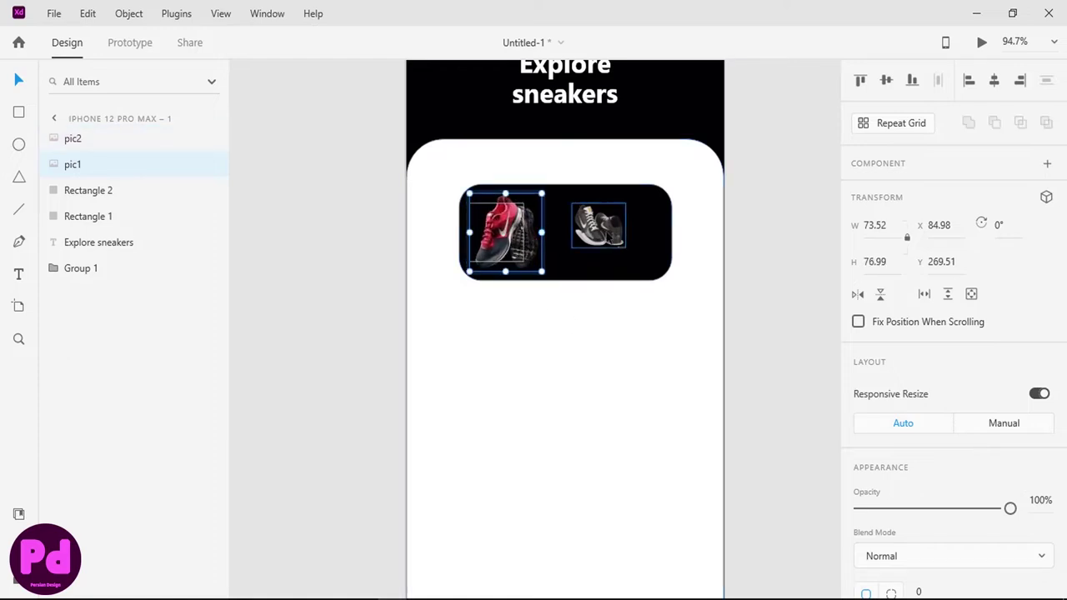
{"action": "left_click", "coordinate": [621, 225]}
{"action": "mouse_move", "coordinate": [627, 226]}
{"action": "left_mouse_down"}
{"action": "mouse_move", "coordinate": [650, 225]}
{"action": "mouse_move", "coordinate": [649, 255]}
{"action": "left_mouse_up"}
{"action": "left_click", "coordinate": [521, 232]}
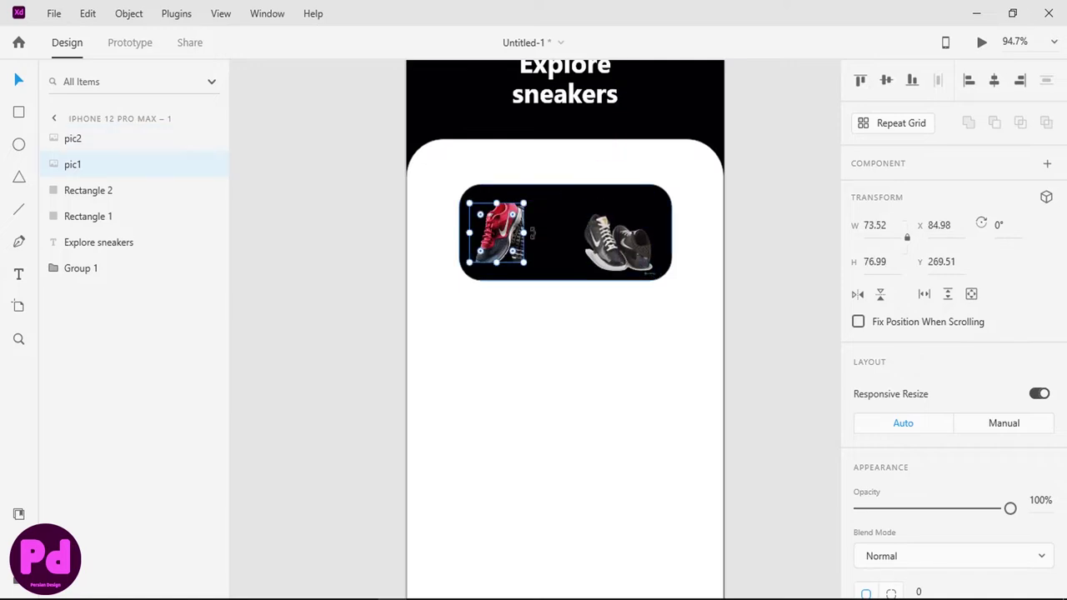
{"action": "mouse_move", "coordinate": [526, 232]}
{"action": "left_mouse_down"}
{"action": "mouse_move", "coordinate": [542, 231]}
{"action": "mouse_move", "coordinate": [500, 222]}
{"action": "left_mouse_up"}
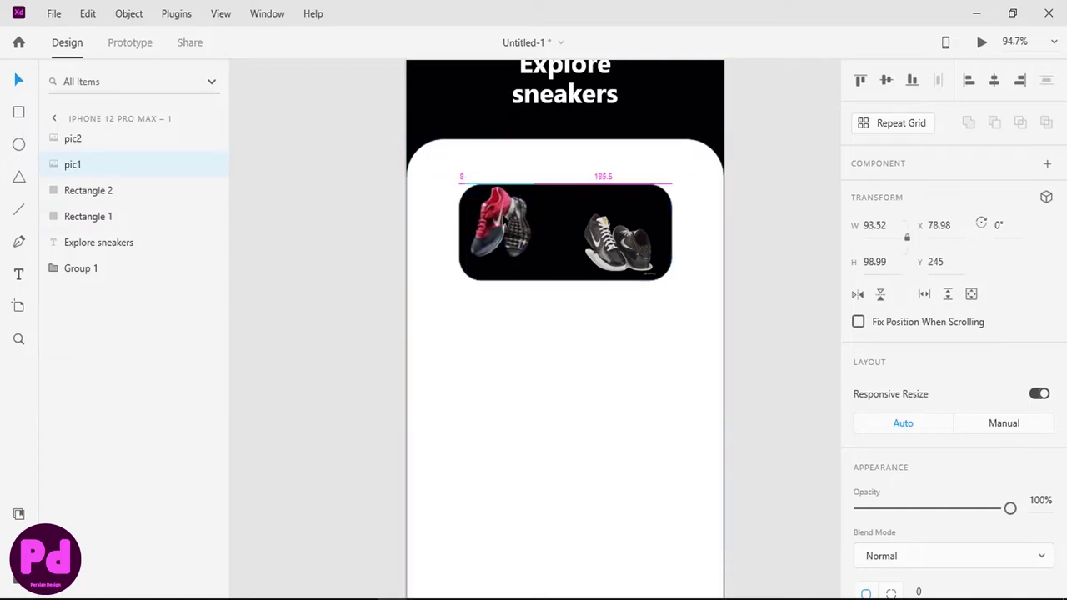
Step: Nudge the dark shoe into place and set both shoe images to 70% opacity
{"action": "left_click", "coordinate": [621, 246]}
{"action": "key", "text": "Left"}
{"action": "key", "text": "Down"}
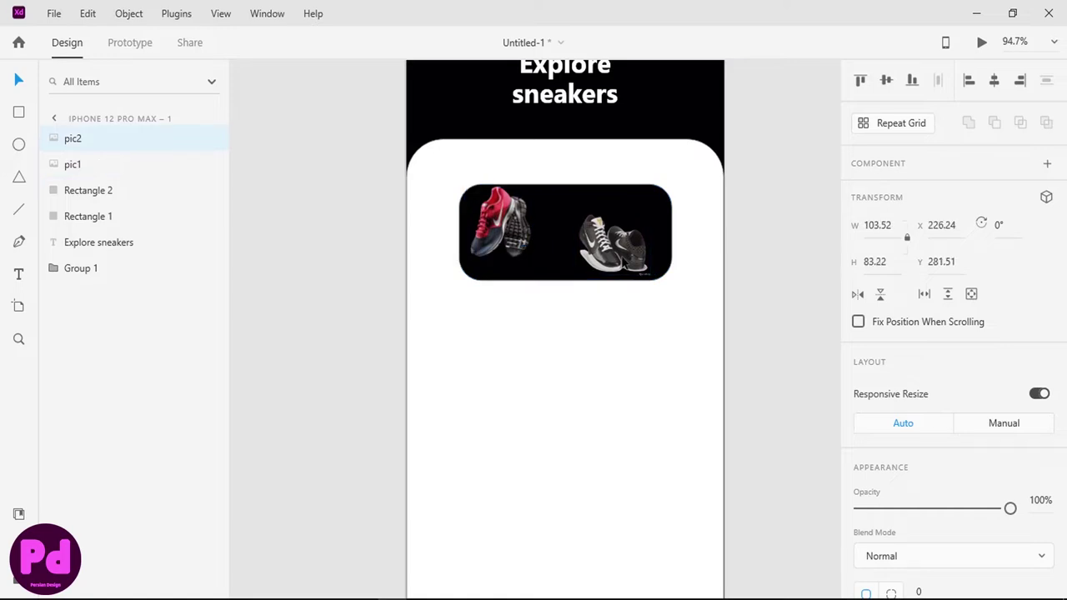
{"action": "scroll", "coordinate": [959, 334], "scroll_direction": "down", "scroll_amount": 5}
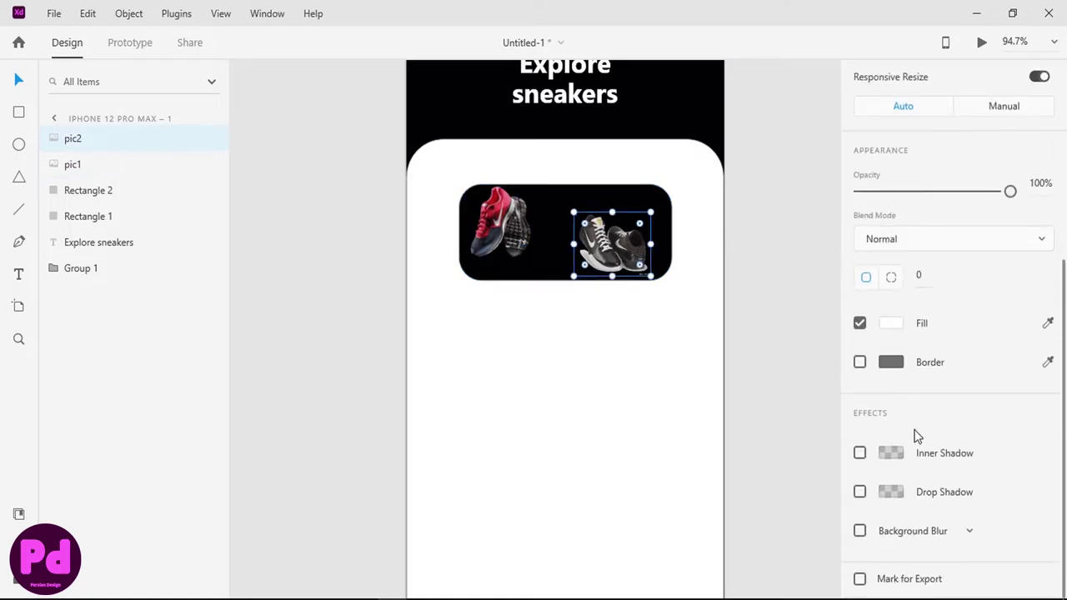
{"action": "scroll", "coordinate": [959, 392], "scroll_direction": "up", "scroll_amount": 3}
{"action": "left_click_drag", "start_coordinate": [1010, 434], "coordinate": [965, 434]}
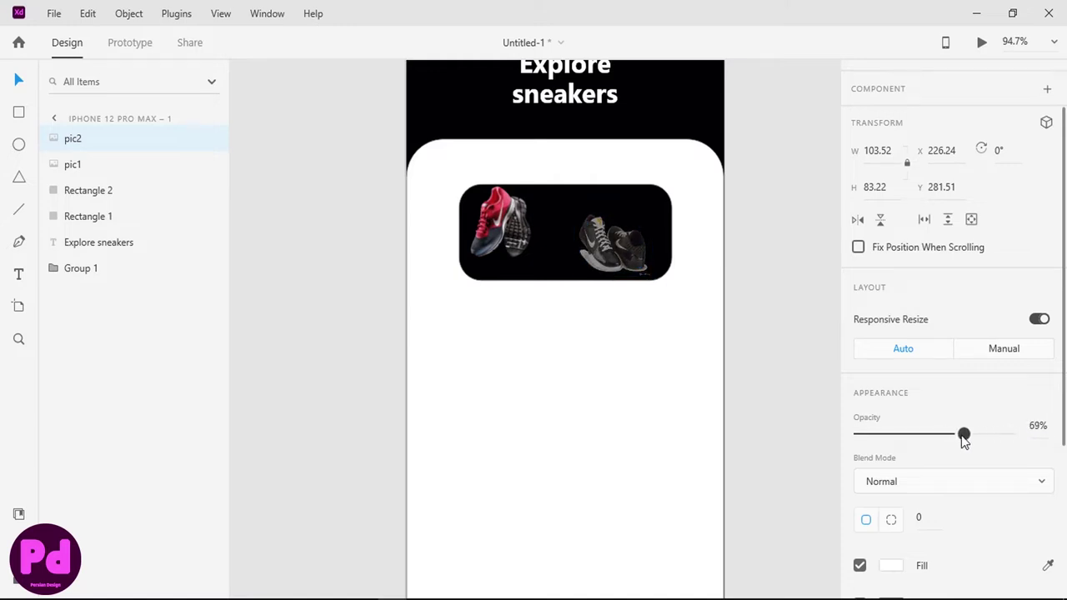
{"action": "left_click", "coordinate": [499, 224]}
{"action": "left_click", "coordinate": [1037, 426]}
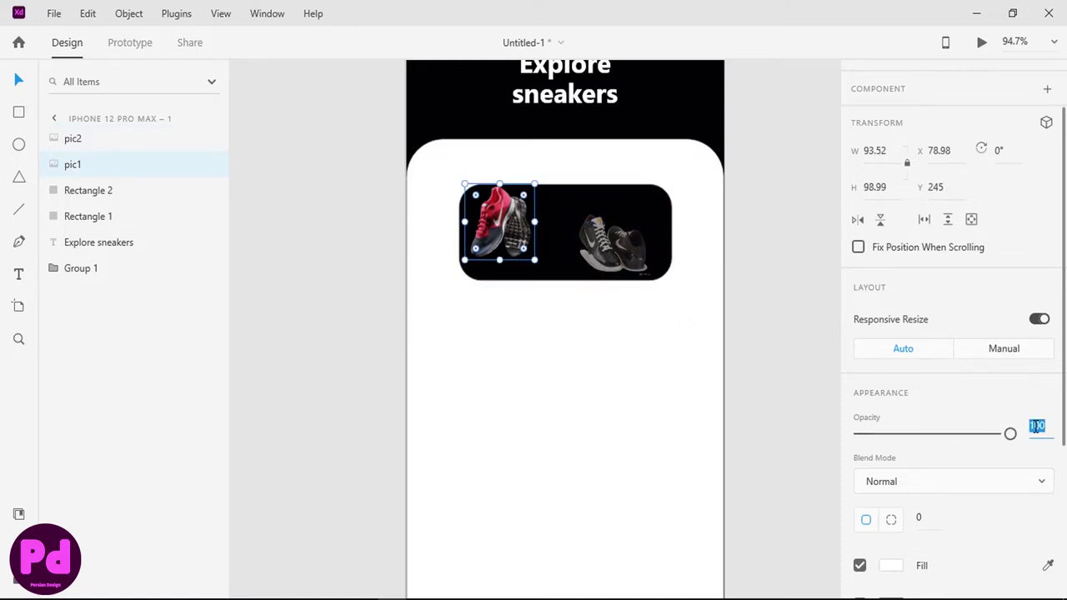
{"action": "type", "text": "0"}
{"action": "key", "text": "Return"}
Step: Enlarge and slightly tilt the red shoe within the banner
{"action": "left_click", "coordinate": [612, 246]}
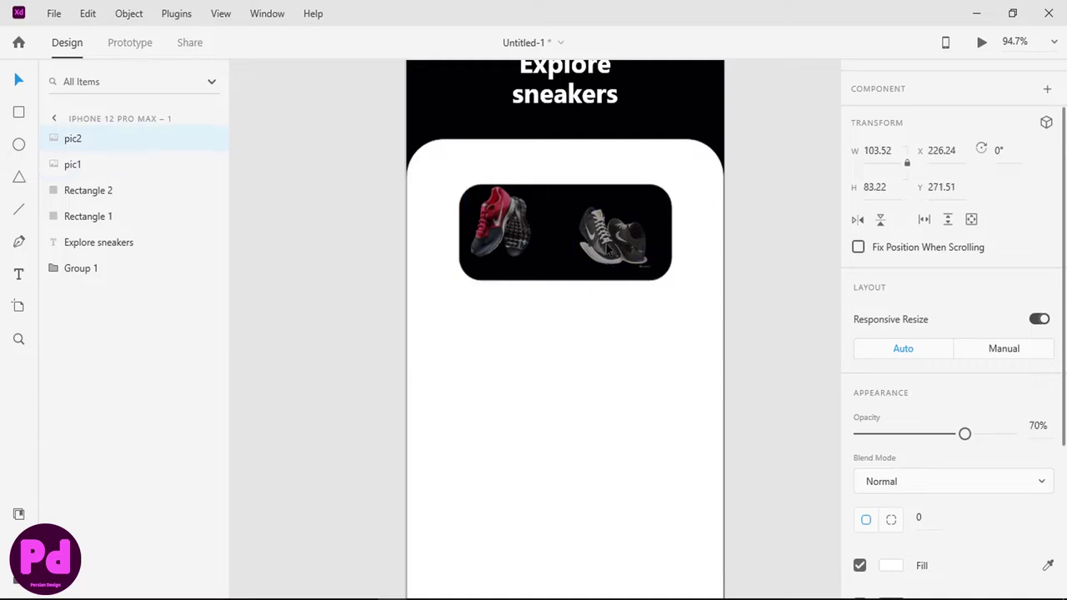
{"action": "left_click", "coordinate": [530, 232]}
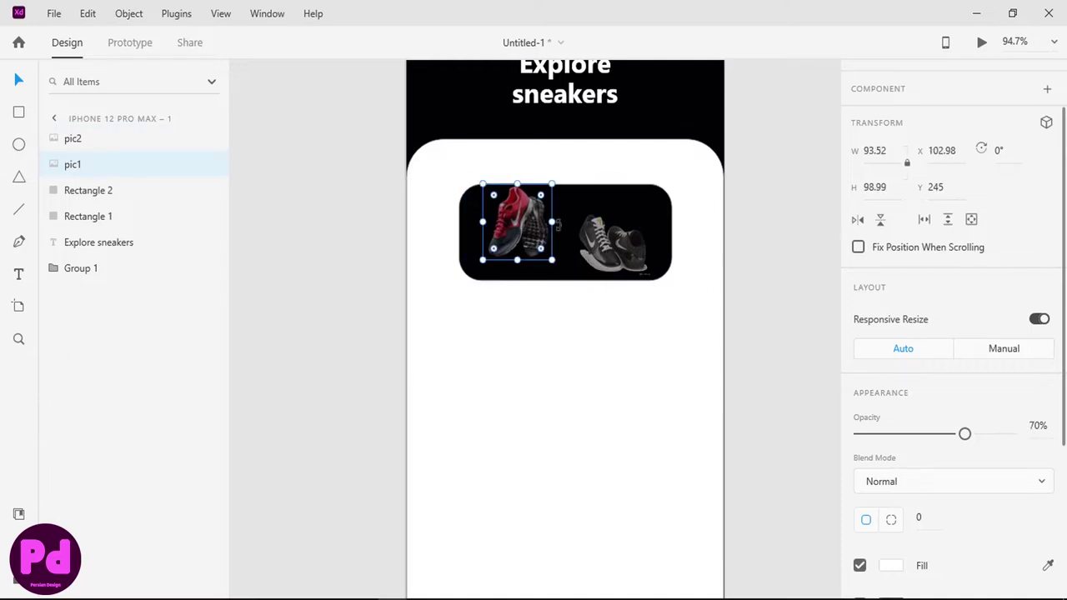
{"action": "left_click_drag", "start_coordinate": [557, 223], "coordinate": [557, 180]}
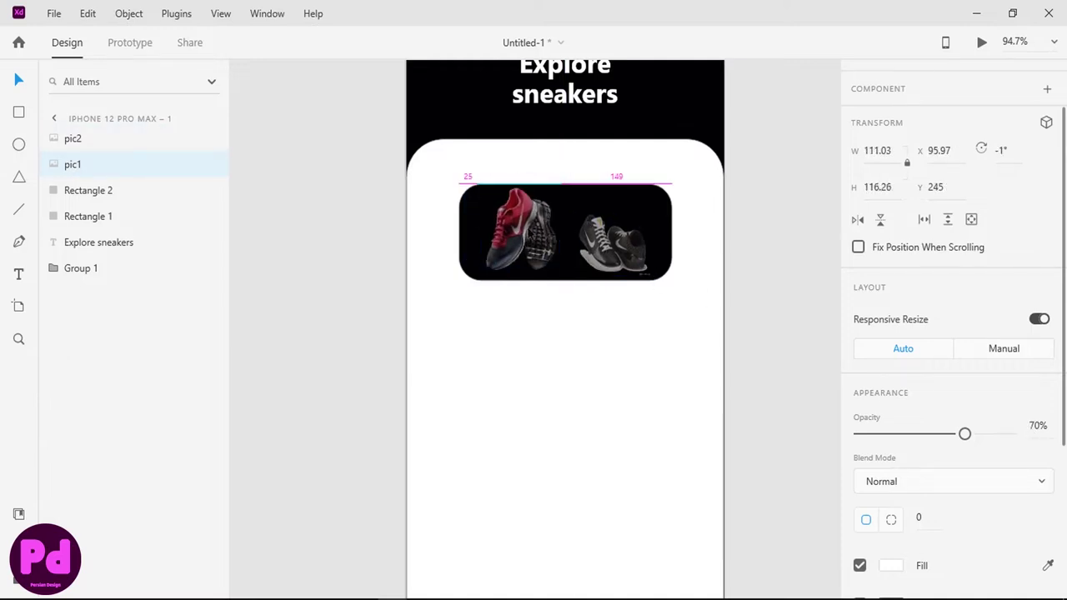
{"action": "left_click", "coordinate": [588, 244]}
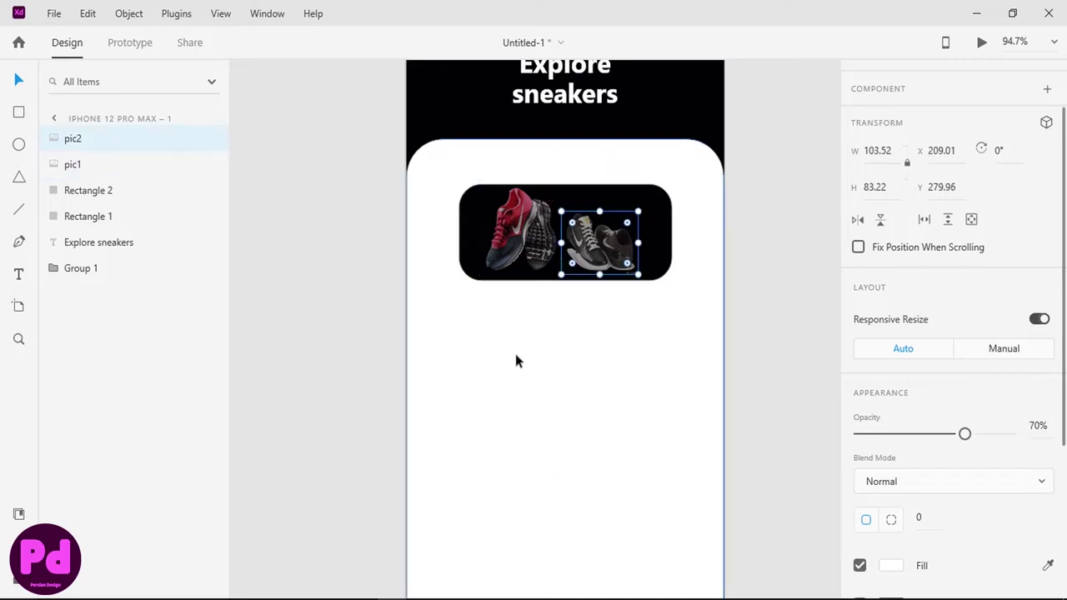
{"action": "left_click", "coordinate": [25, 276]}
Step: Add a NEW REALSE text label on the banner coloured #666666
{"action": "left_click", "coordinate": [477, 247]}
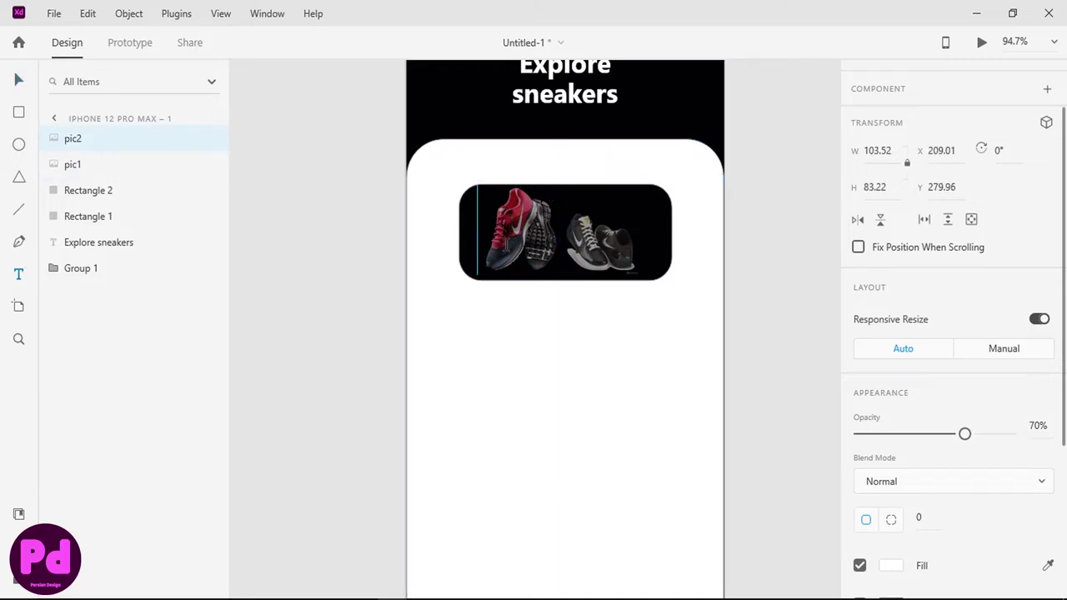
{"action": "type", "text": "NEW"}
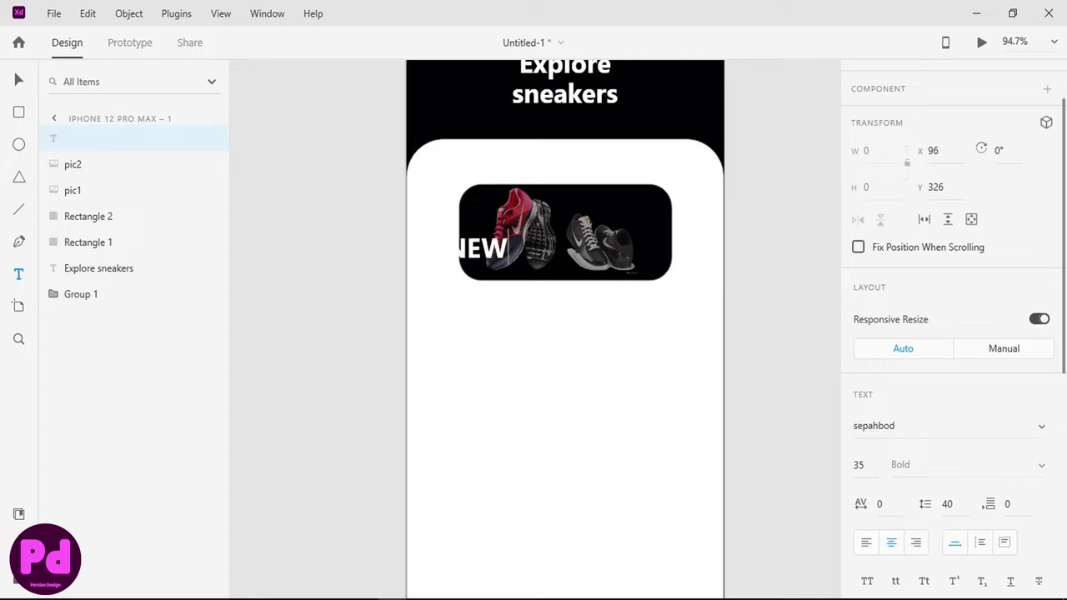
{"action": "type", "text": " REALS"}
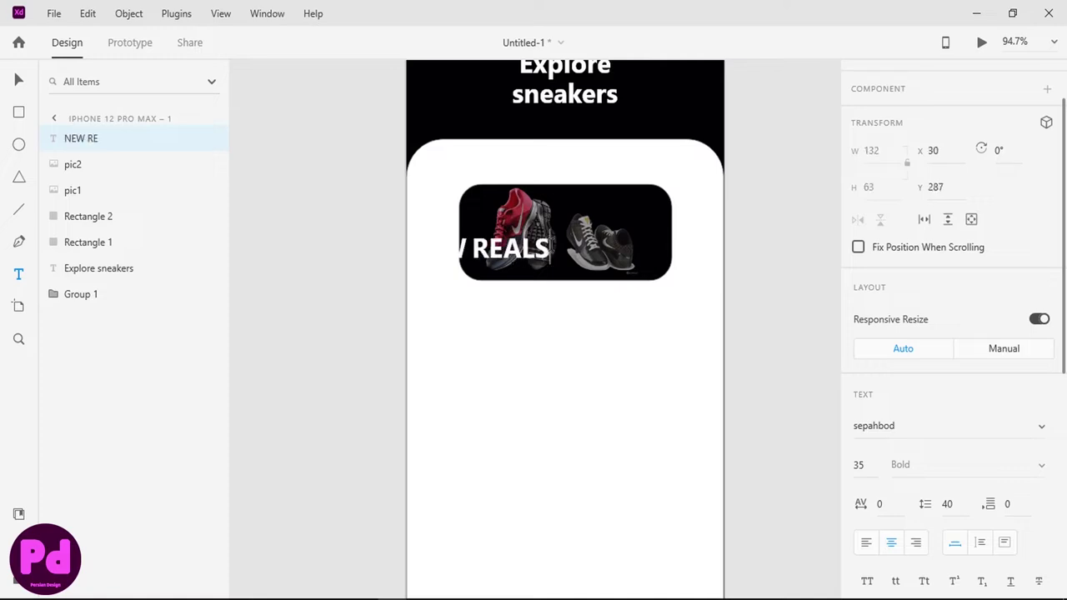
{"action": "type", "text": "E"}
{"action": "key", "text": "ctrl+a"}
{"action": "scroll", "coordinate": [926, 349], "scroll_direction": "down", "scroll_amount": 5}
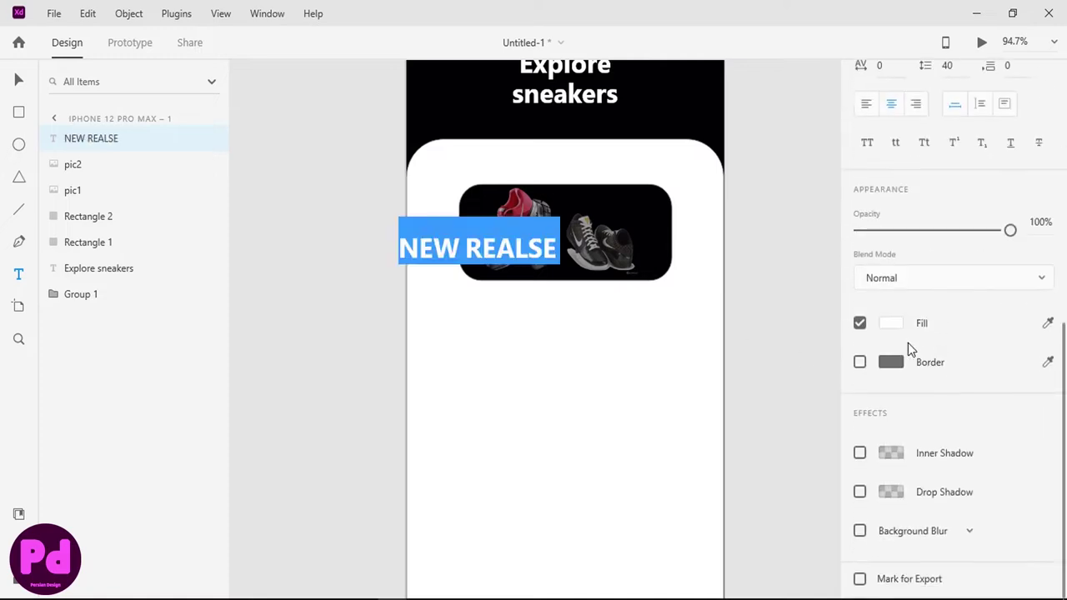
{"action": "left_click", "coordinate": [889, 323]}
{"action": "type", "text": "666666"}
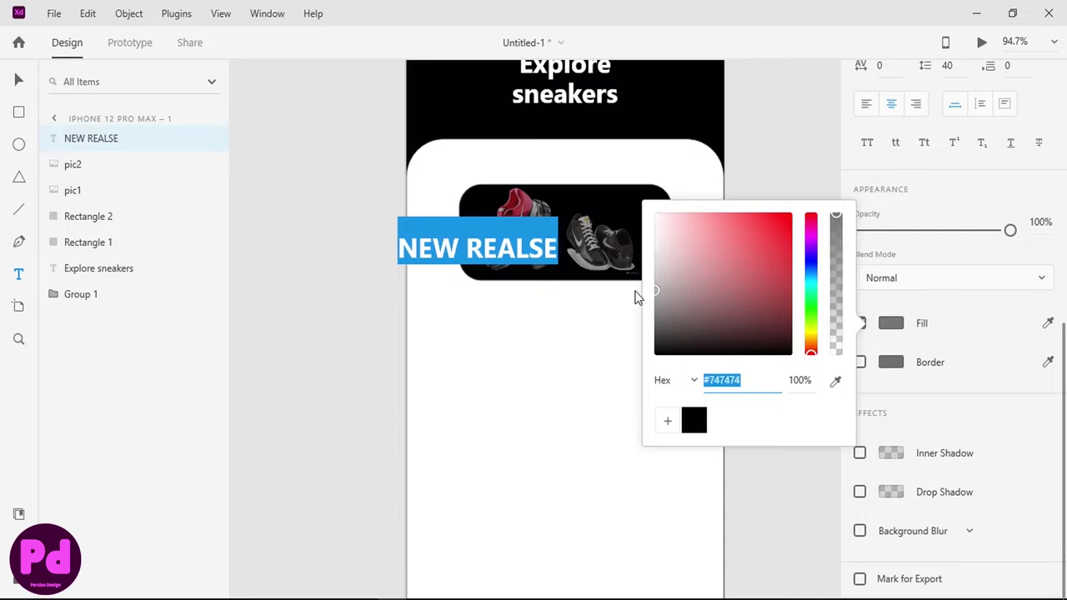
{"action": "left_click", "coordinate": [526, 253]}
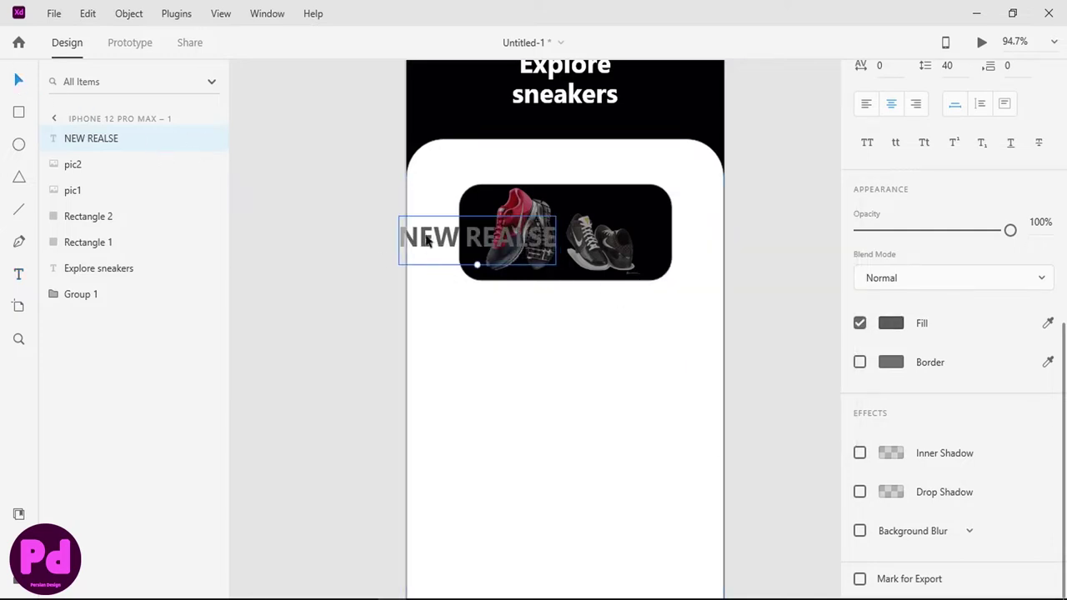
Step: Set the label's font size to 20 and position it over the red shoe
{"action": "left_click_drag", "start_coordinate": [427, 241], "coordinate": [495, 257]}
{"action": "double_click", "coordinate": [495, 257]}
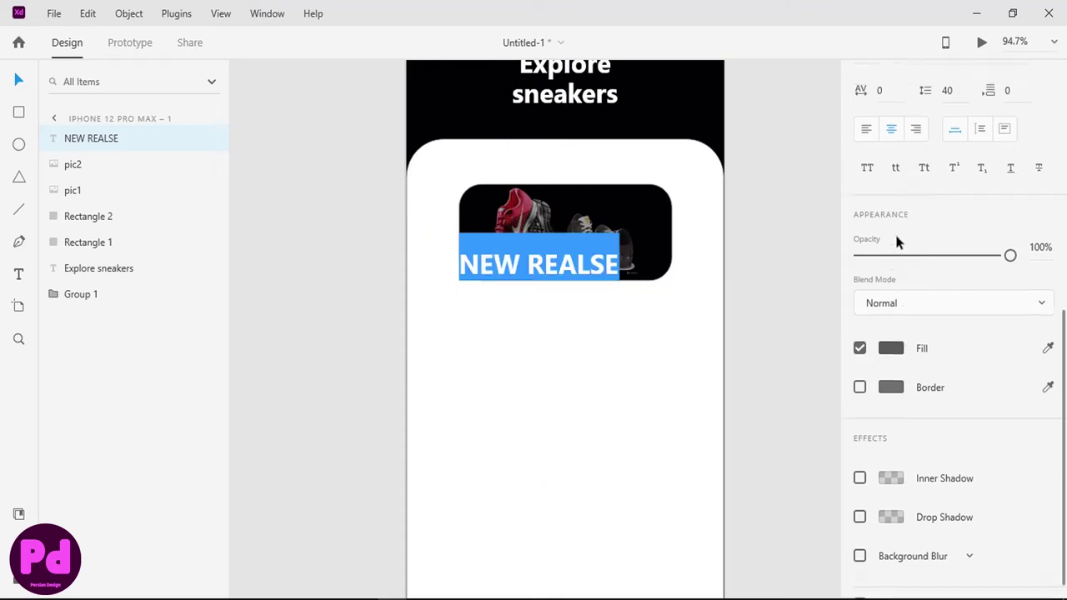
{"action": "scroll", "coordinate": [898, 242], "scroll_direction": "up", "scroll_amount": 5}
{"action": "left_click", "coordinate": [860, 350]}
{"action": "type", "text": "20"}
{"action": "key", "text": "Return"}
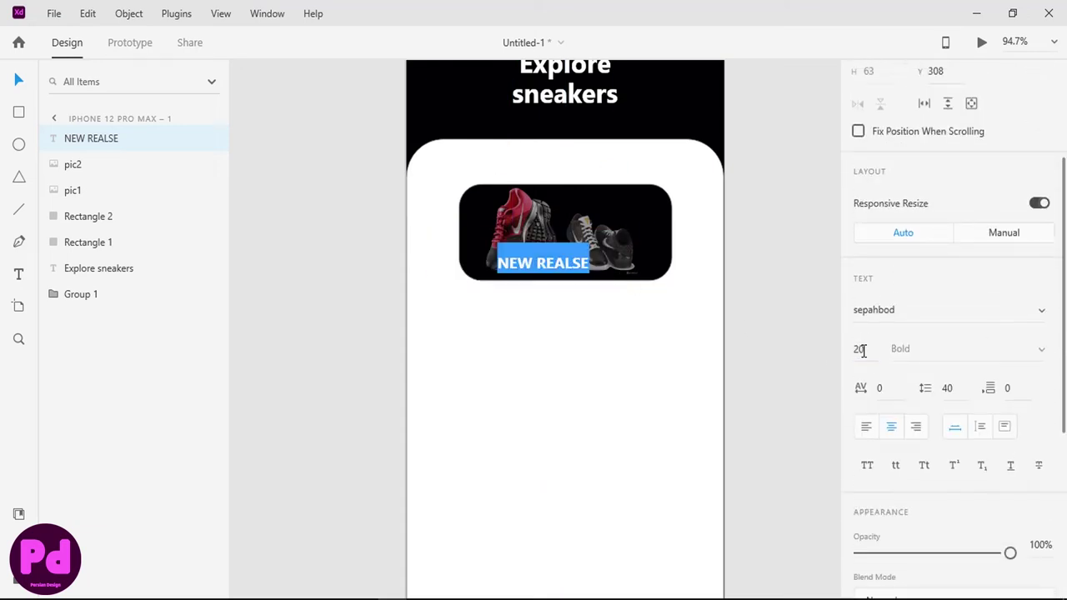
{"action": "left_click", "coordinate": [124, 139]}
{"action": "left_click_drag", "start_coordinate": [542, 260], "coordinate": [505, 249]}
Step: Lower the red shoe image's opacity to 60%
{"action": "left_click", "coordinate": [517, 212]}
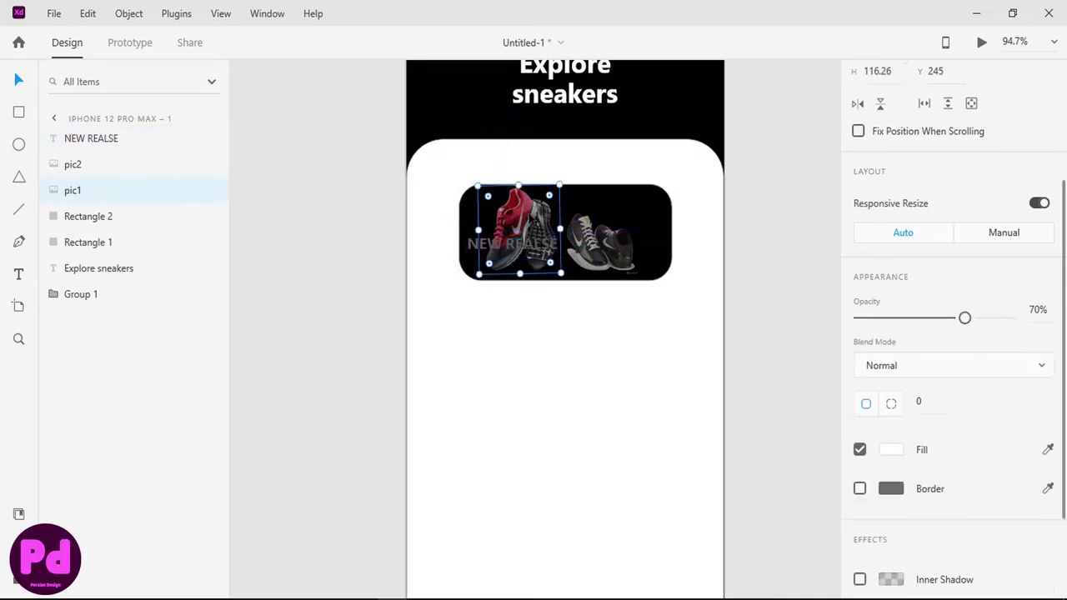
{"action": "type", "text": "60"}
{"action": "key", "text": "Return"}
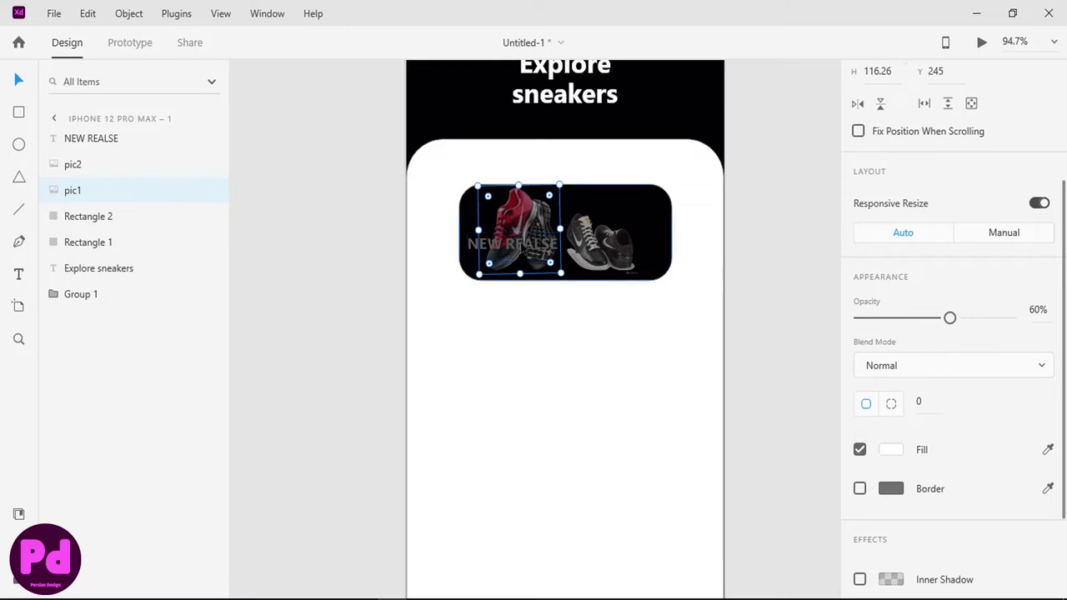
{"action": "left_click", "coordinate": [18, 273]}
Step: Type NIKE X STUSSY AIR ZOOM in white (#FFFFFF) and move it onto the banner
{"action": "left_click", "coordinate": [477, 271]}
{"action": "type", "text": "NI"}
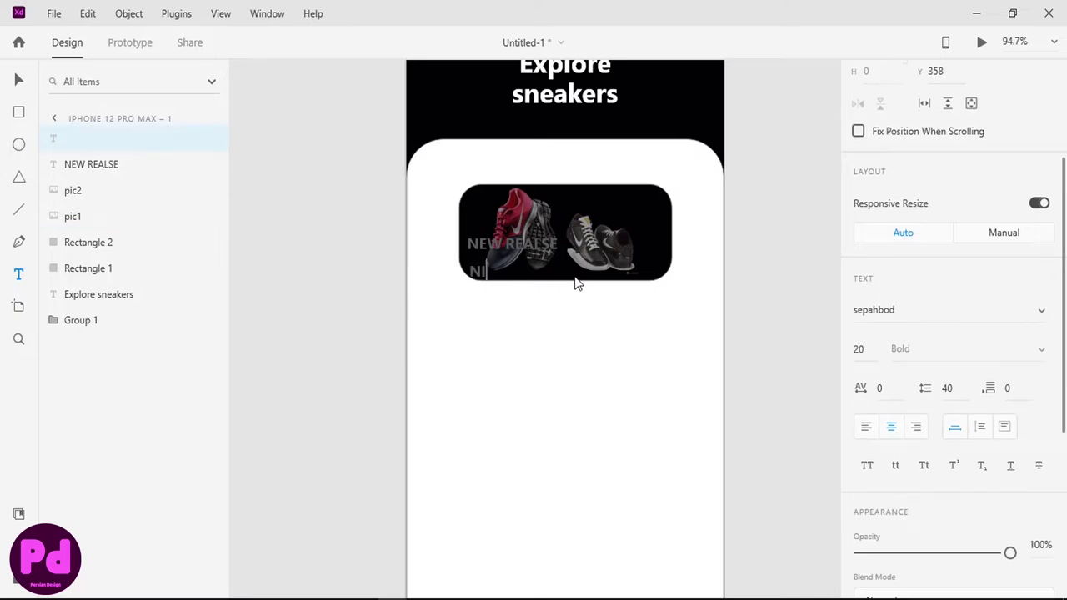
{"action": "type", "text": "KE"}
{"action": "type", "text": " X S"}
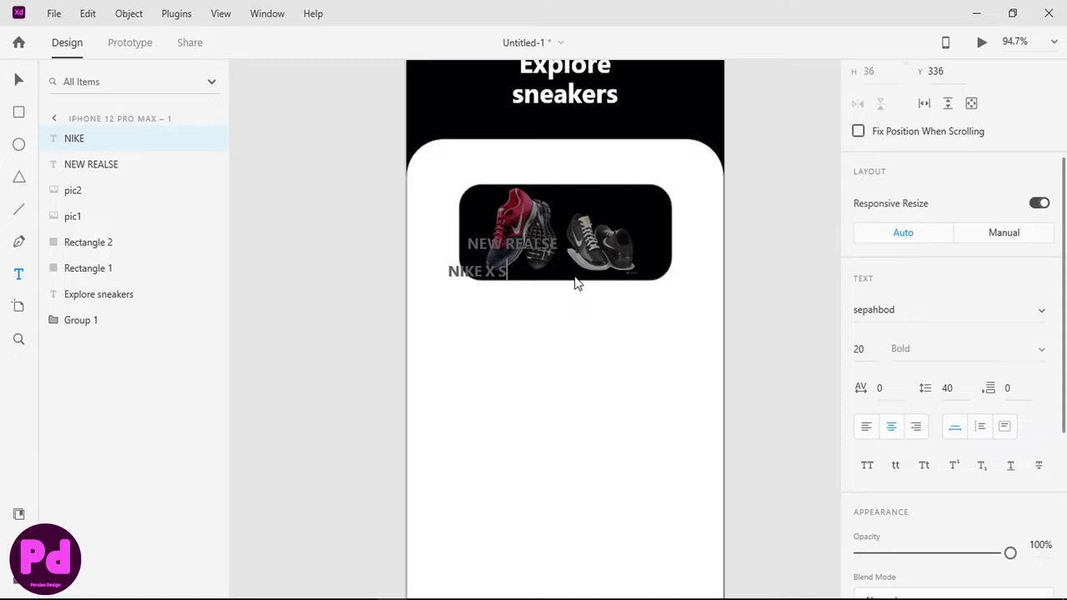
{"action": "type", "text": "TUSSY"}
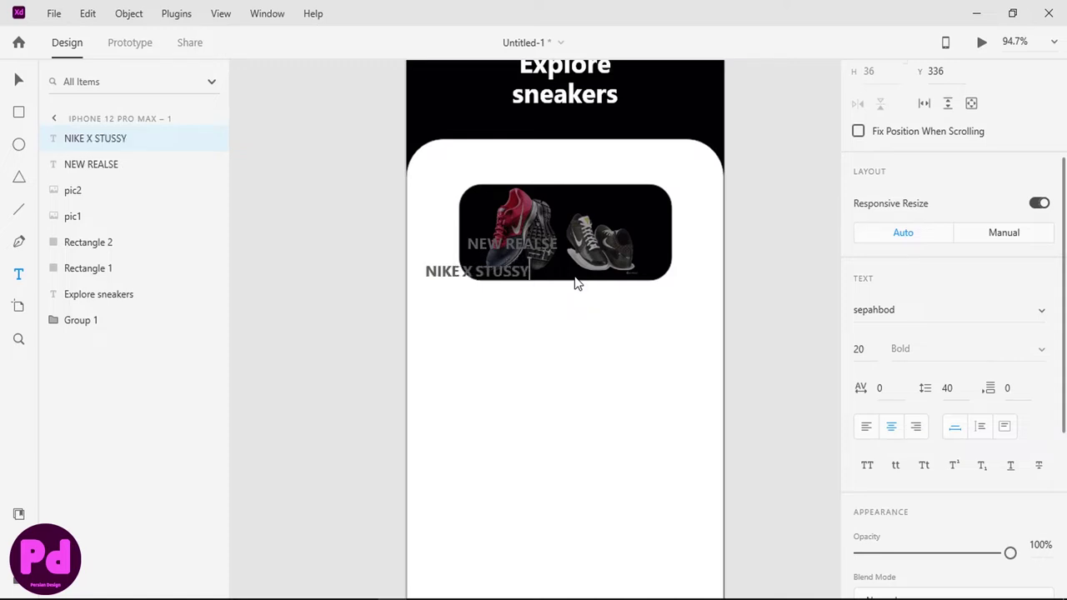
{"action": "type", "text": " AIR "}
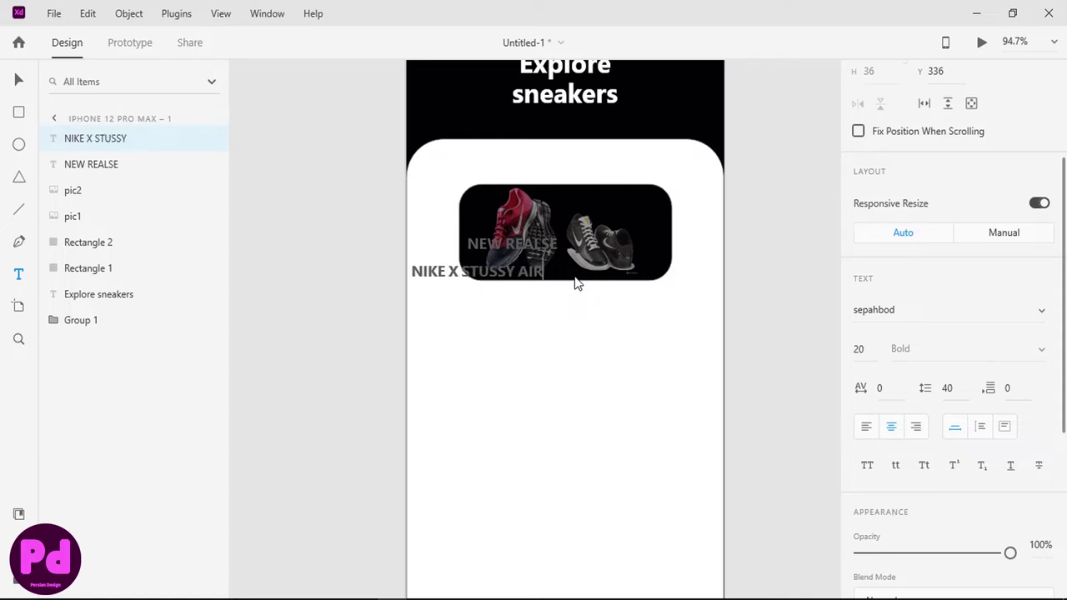
{"action": "type", "text": "ZOOM"}
{"action": "key", "text": "ctrl+a"}
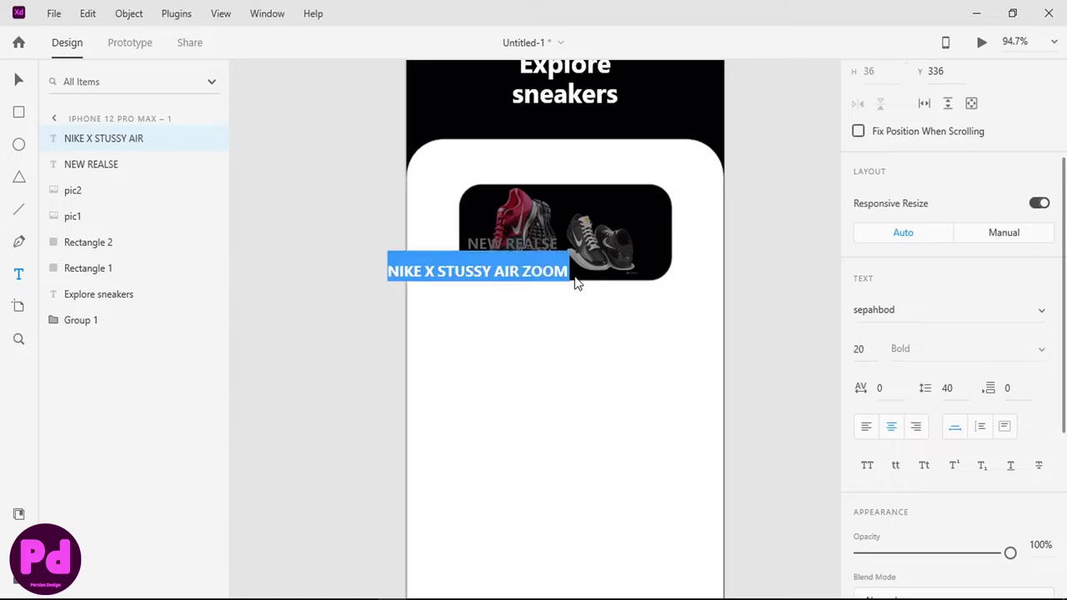
{"action": "scroll", "coordinate": [971, 392], "scroll_direction": "down", "scroll_amount": 5}
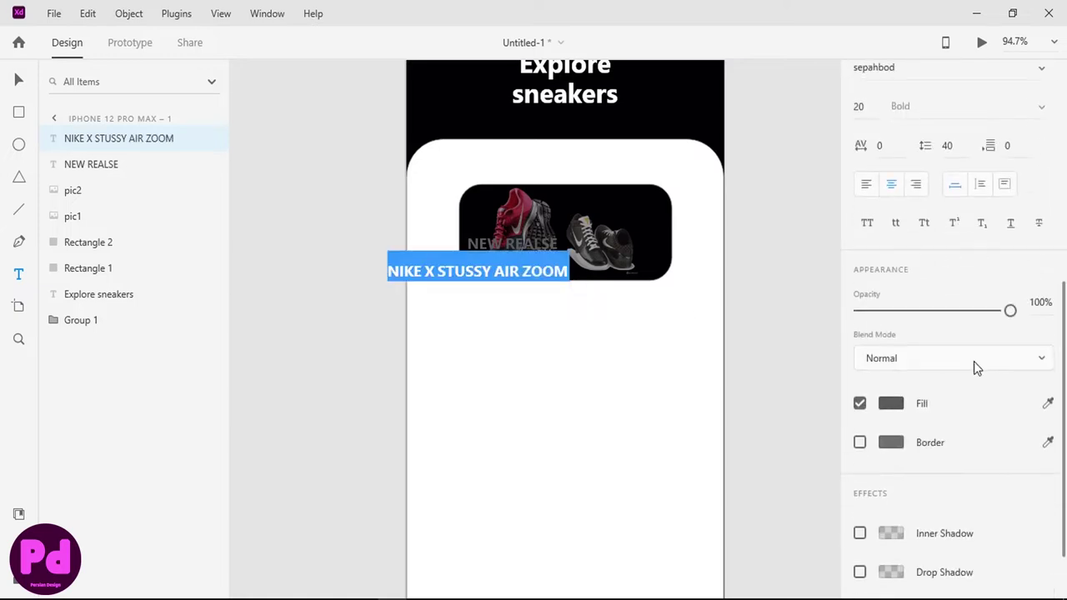
{"action": "left_click", "coordinate": [889, 405]}
{"action": "type", "text": "ffffff"}
{"action": "key", "text": "Return"}
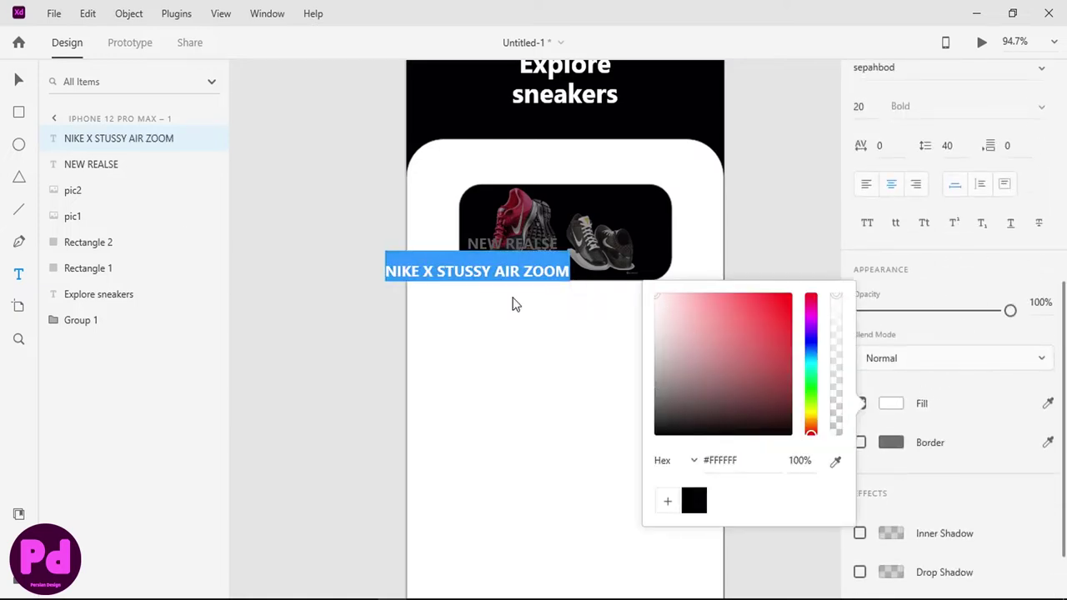
{"action": "key", "text": "Escape"}
{"action": "mouse_move", "coordinate": [494, 278]}
{"action": "left_mouse_down"}
{"action": "mouse_move", "coordinate": [560, 265]}
{"action": "mouse_move", "coordinate": [572, 277]}
{"action": "left_mouse_up"}
Step: Set the title's font size to 18, nudge it beneath NEW REALSE, and check NEW REALSE's colour
{"action": "key", "text": "Return"}
{"action": "scroll", "coordinate": [878, 275], "scroll_direction": "up", "scroll_amount": 3}
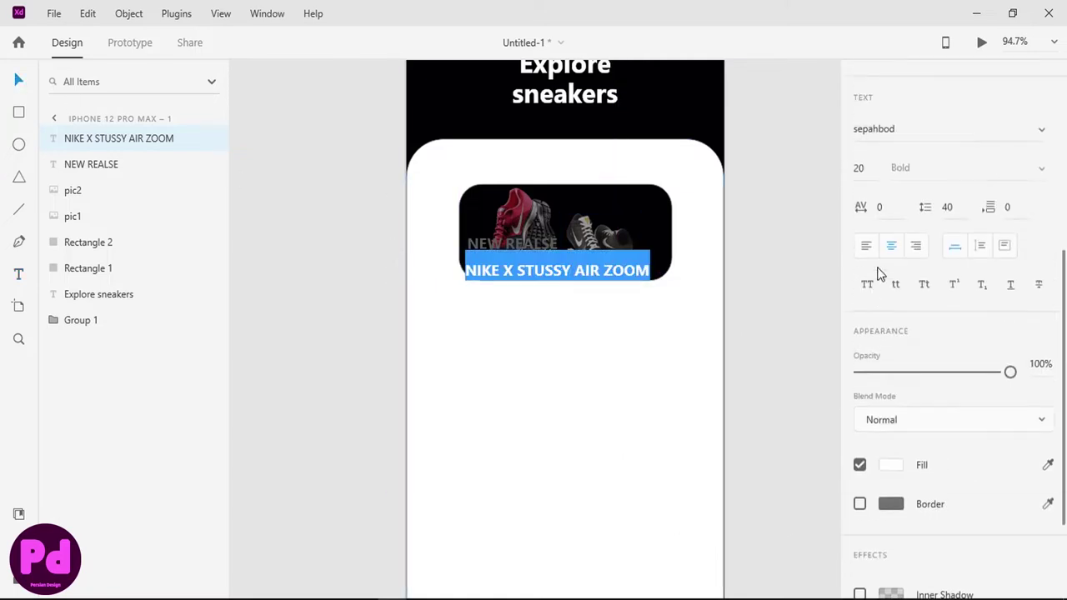
{"action": "scroll", "coordinate": [877, 270], "scroll_direction": "up", "scroll_amount": 1}
{"action": "left_click", "coordinate": [860, 188]}
{"action": "type", "text": "18"}
{"action": "key", "text": "Return"}
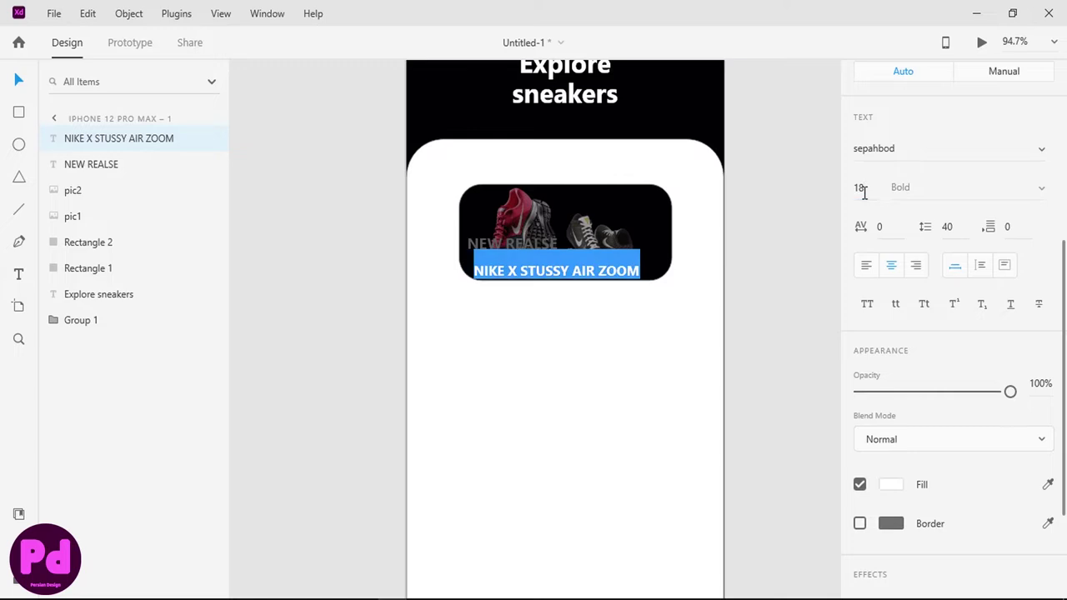
{"action": "key", "text": "Escape"}
{"action": "left_click_drag", "start_coordinate": [510, 269], "coordinate": [501, 263]}
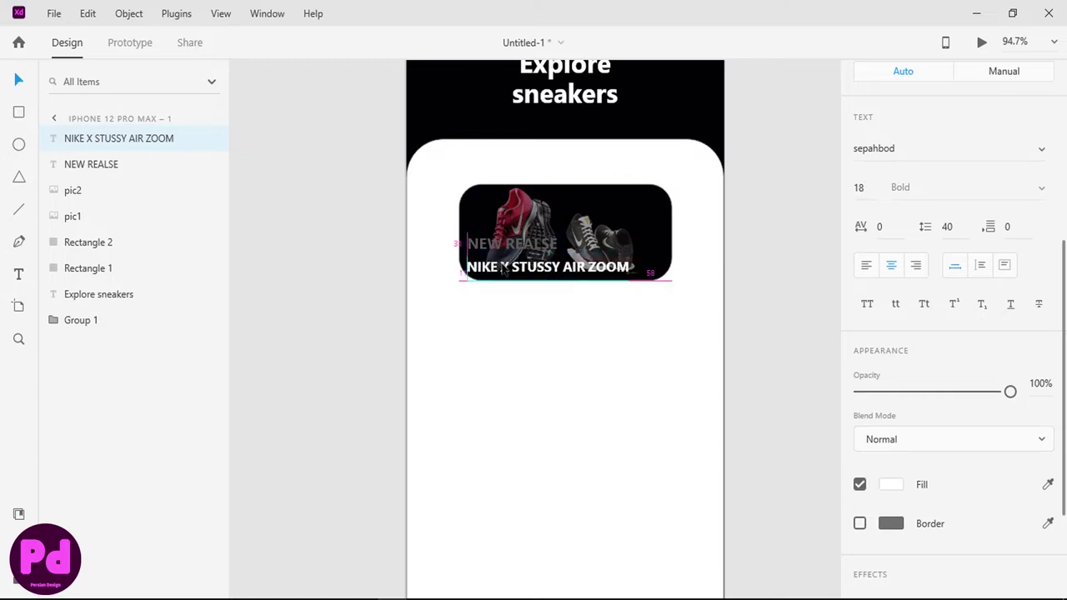
{"action": "double_click", "coordinate": [505, 247]}
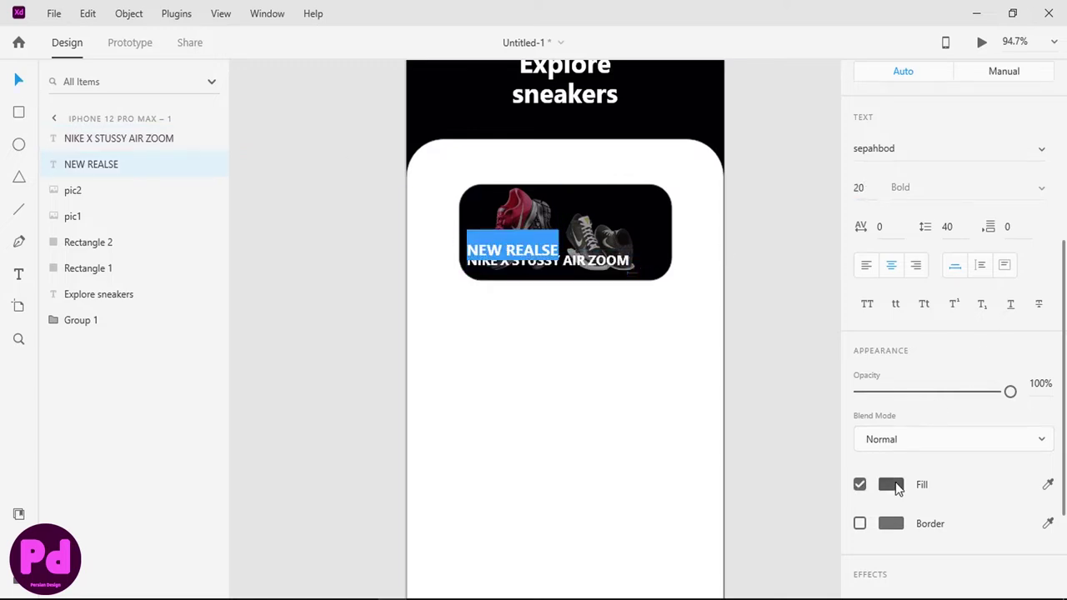
{"action": "left_click", "coordinate": [892, 485]}
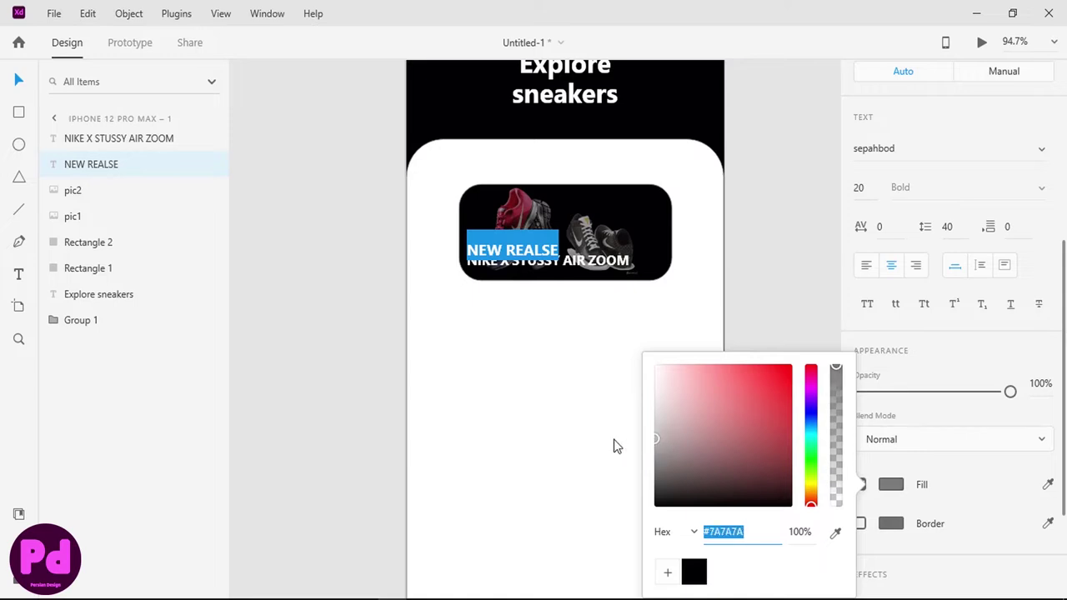
{"action": "key", "text": "Escape"}
Step: Left-align the NEW REALSE and NIKE X STUSSY AIR ZOOM text lines
{"action": "left_click", "coordinate": [543, 274], "text": "shift"}
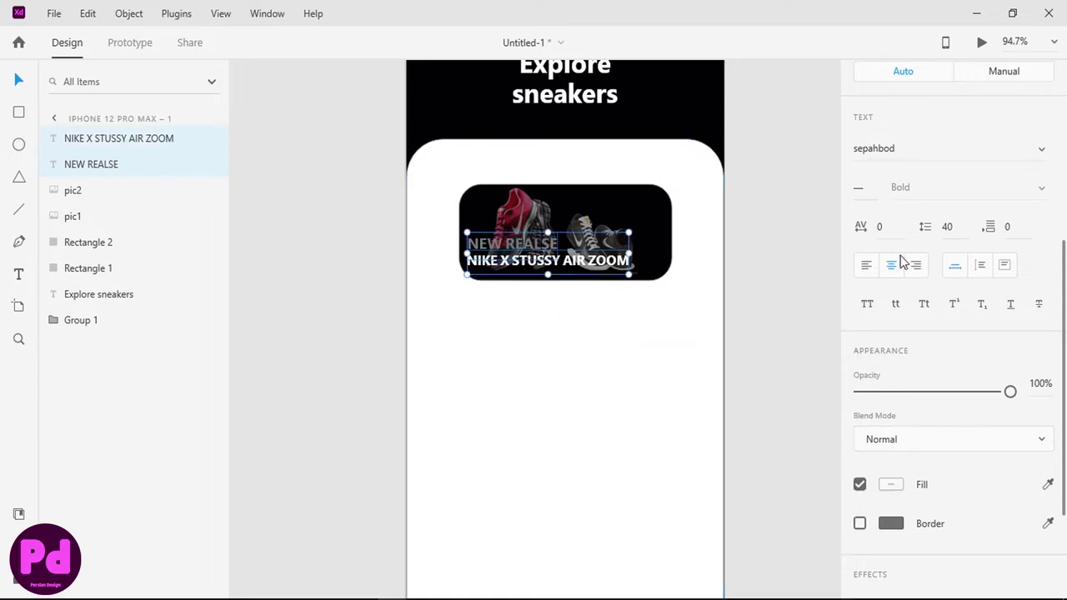
{"action": "scroll", "coordinate": [907, 259], "scroll_direction": "down", "scroll_amount": 2}
{"action": "scroll", "coordinate": [907, 259], "scroll_direction": "down", "scroll_amount": 2}
{"action": "left_click", "coordinate": [866, 375]}
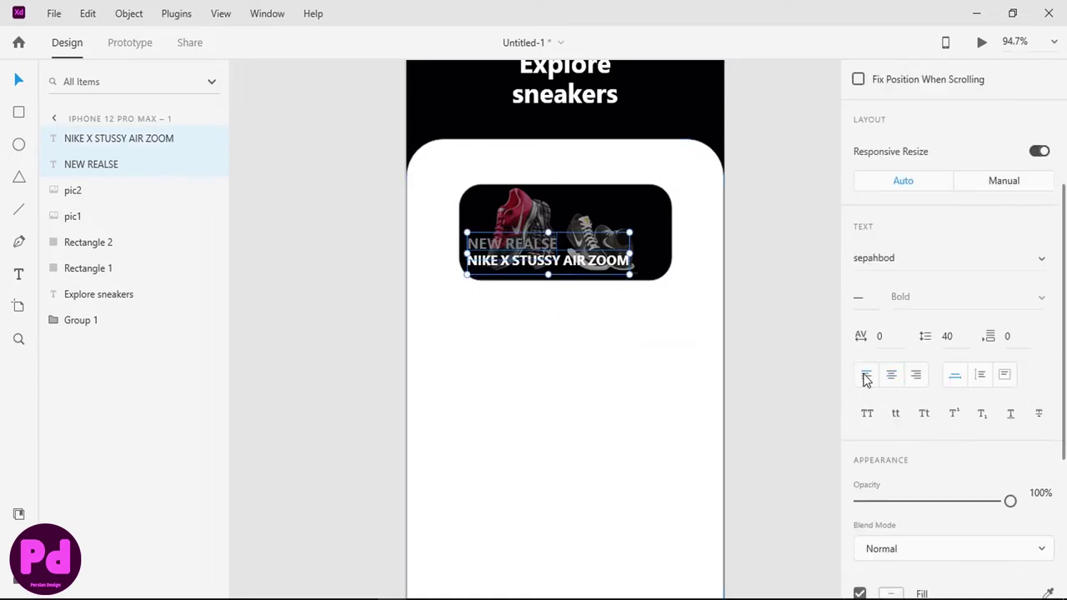
Step: Stack the two text lines tightly together near the banner's lower left
{"action": "left_click_drag", "start_coordinate": [548, 233], "coordinate": [548, 229]}
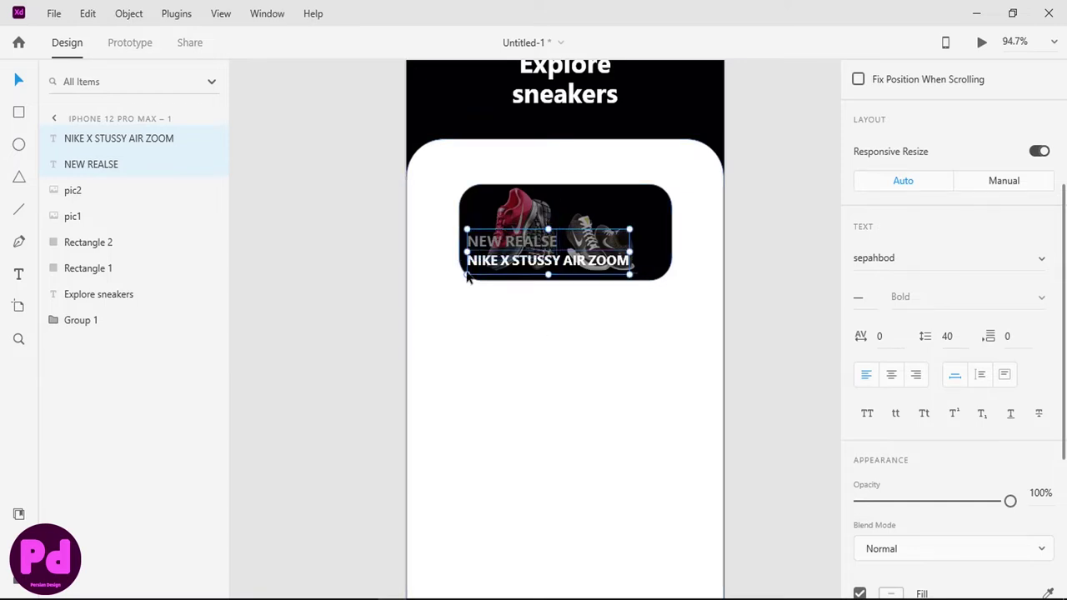
{"action": "left_click_drag", "start_coordinate": [466, 268], "coordinate": [471, 267]}
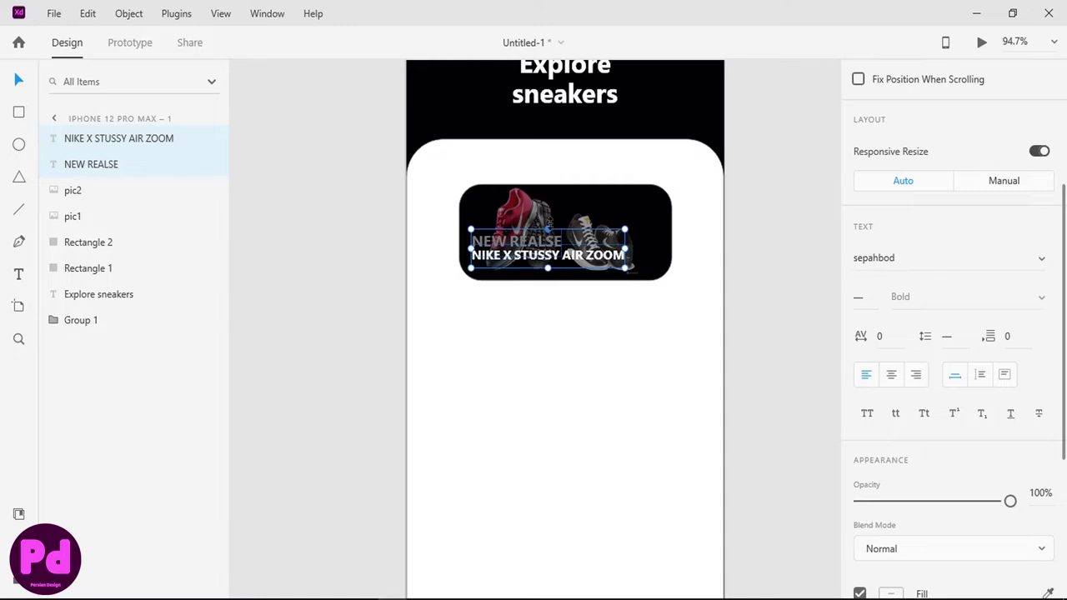
{"action": "left_click_drag", "start_coordinate": [517, 241], "coordinate": [517, 233]}
{"action": "left_click", "coordinate": [517, 234]}
{"action": "left_click", "coordinate": [534, 341]}
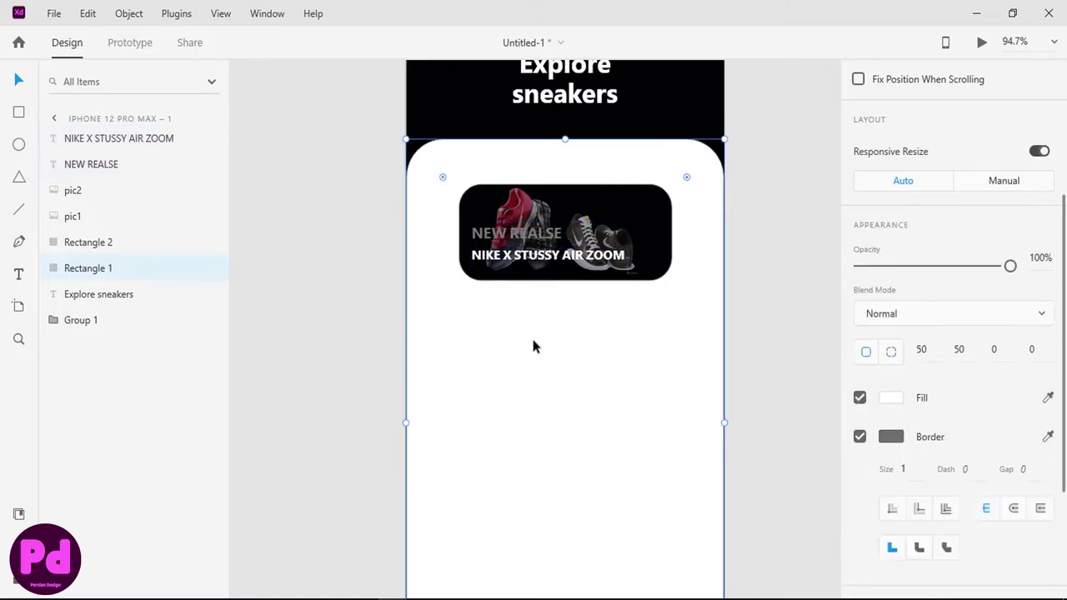
{"action": "left_click", "coordinate": [517, 235]}
{"action": "left_click", "coordinate": [550, 255], "text": "shift"}
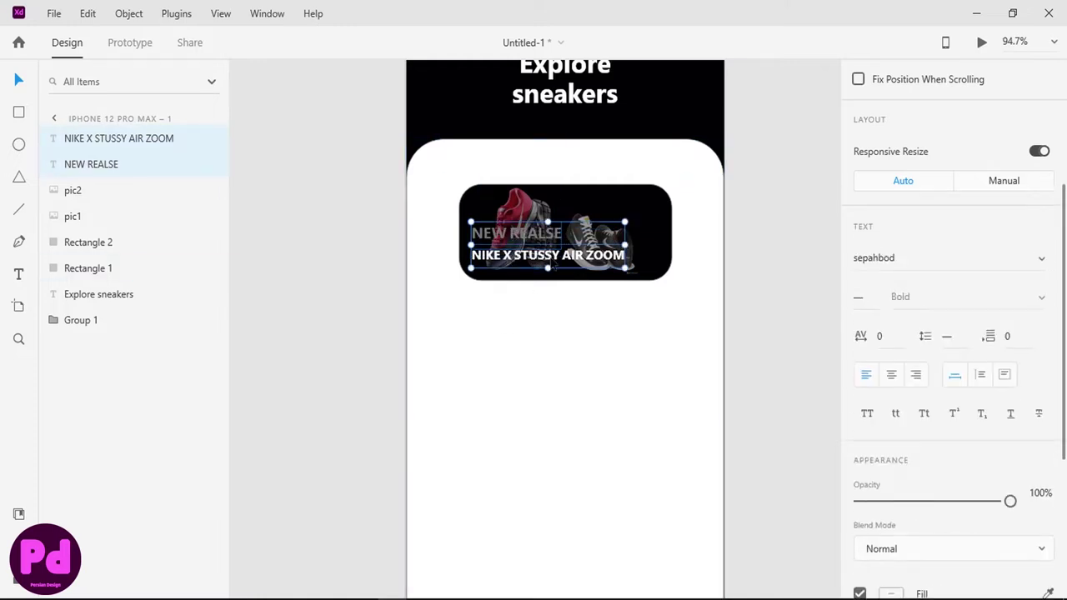
{"action": "left_click_drag", "start_coordinate": [552, 256], "coordinate": [554, 266]}
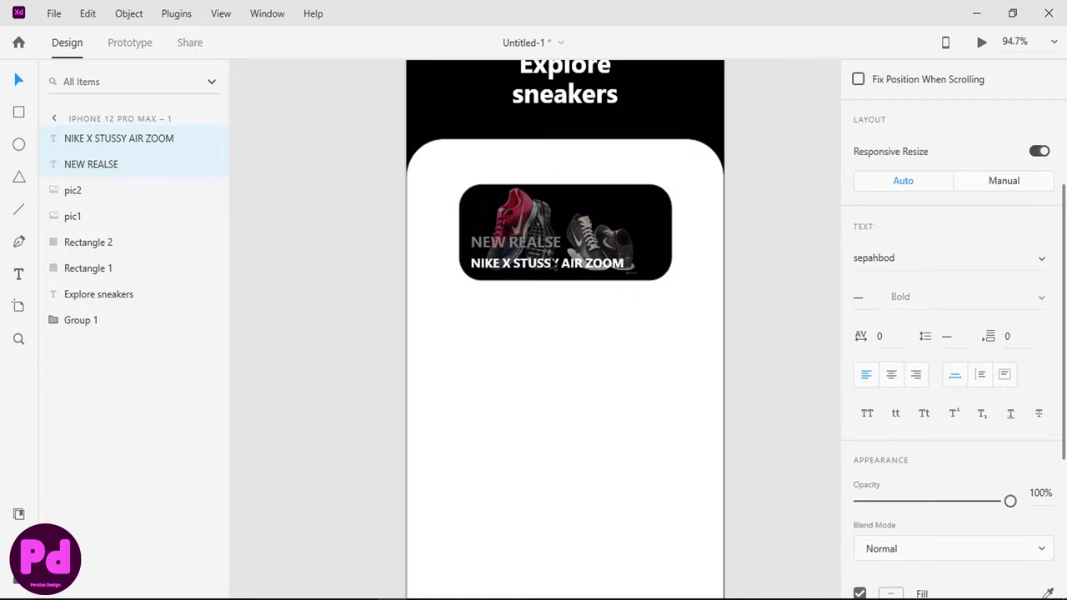
Step: Select the banner layers down to the panel, group them, then undo the grouping
{"action": "left_click", "coordinate": [576, 350]}
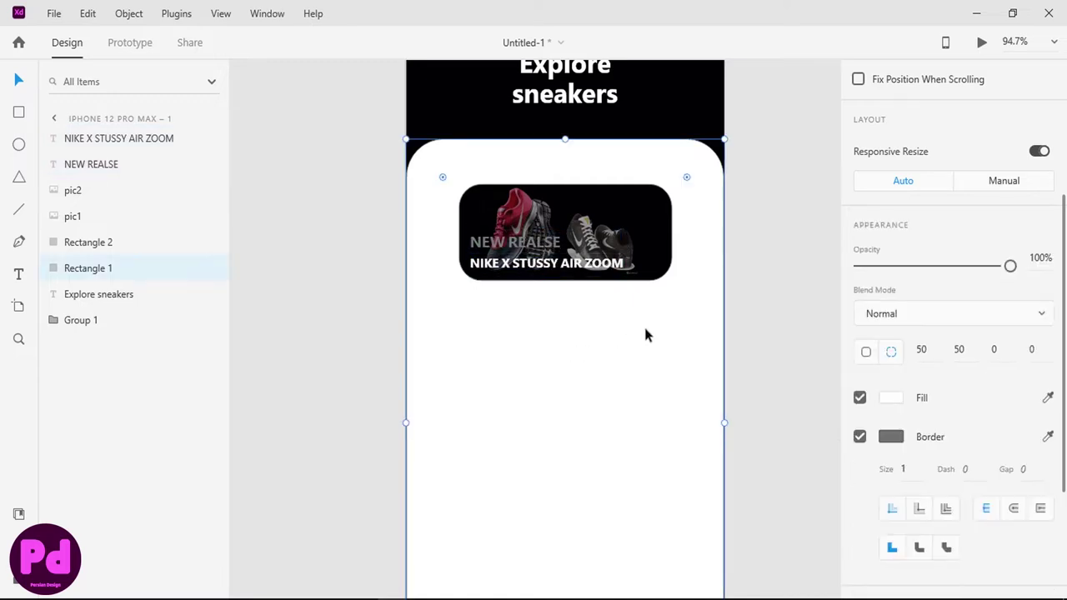
{"action": "mouse_move", "coordinate": [119, 139]}
{"action": "left_click", "coordinate": [94, 142], "text": "shift"}
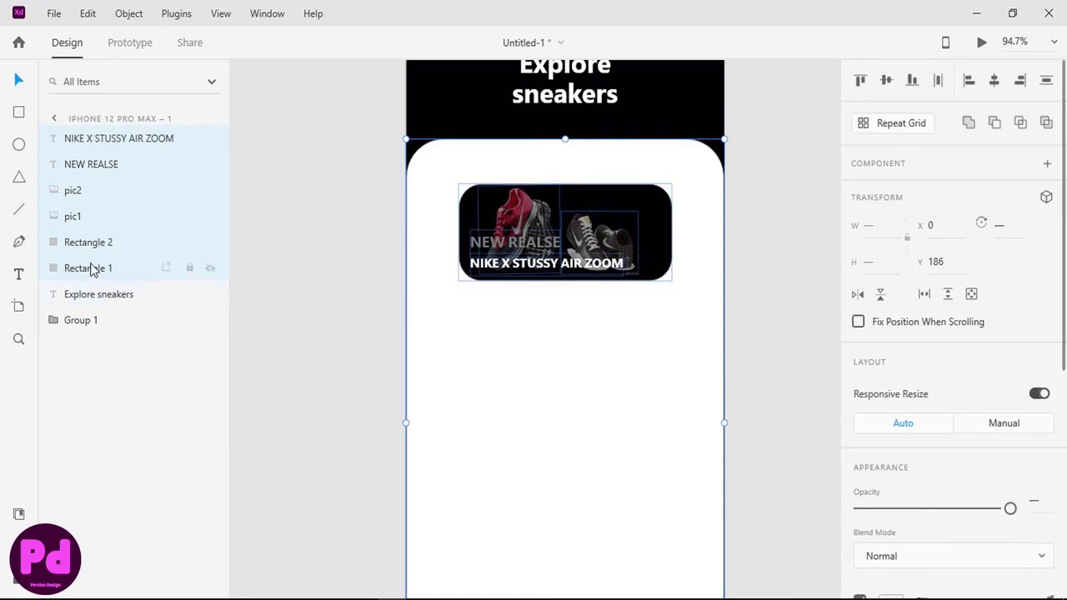
{"action": "key", "text": "ctrl+g"}
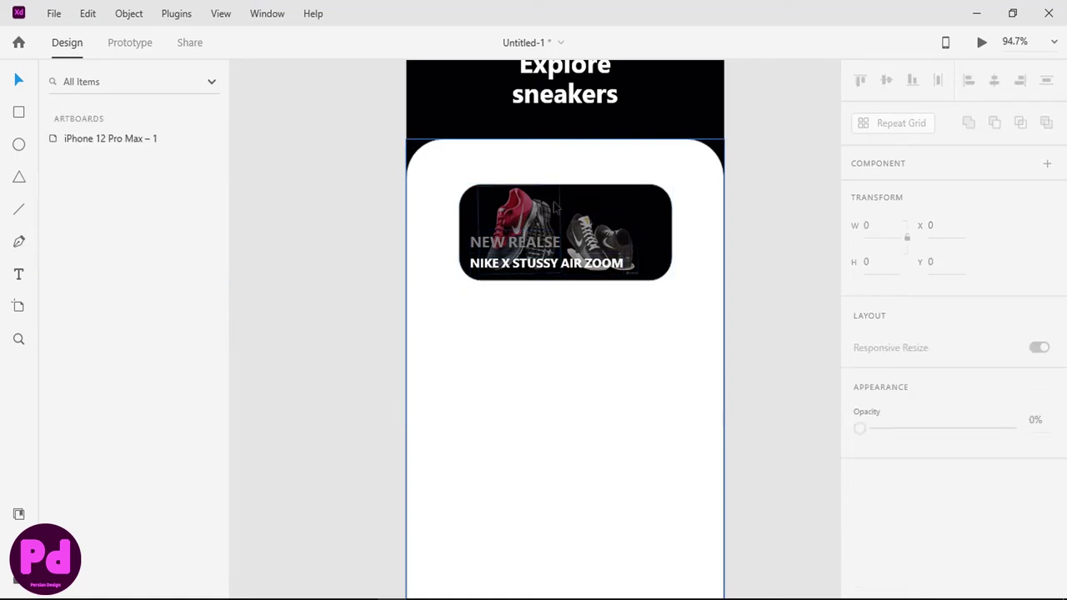
{"action": "key", "text": "ctrl+shift+g"}
Step: Group the banner's images and text, excluding the white panel, and raise the group slightly
{"action": "left_click", "coordinate": [71, 241], "text": "shift"}
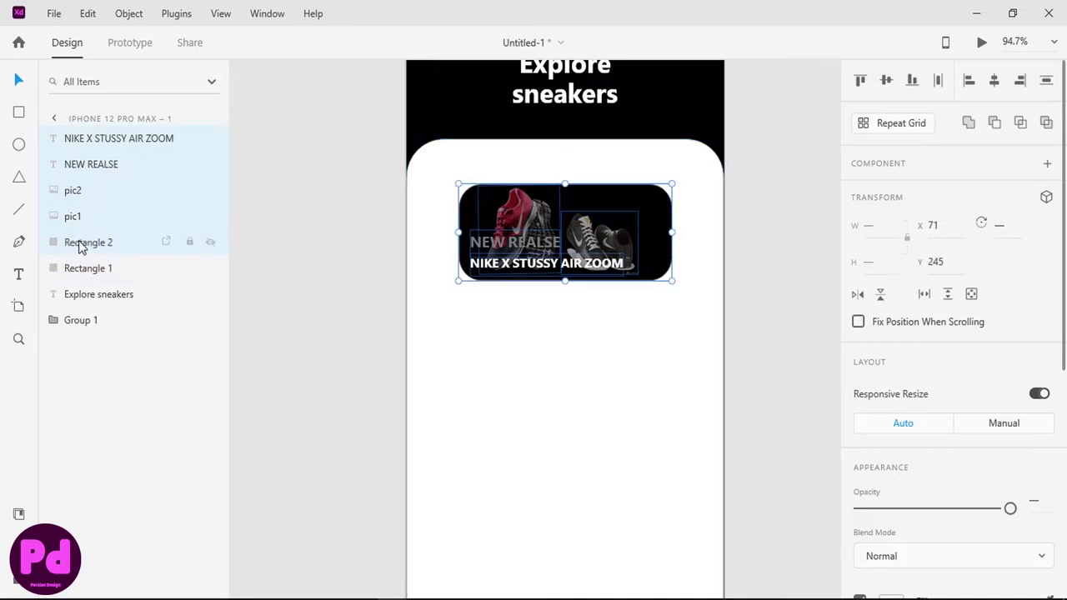
{"action": "key", "text": "ctrl+g"}
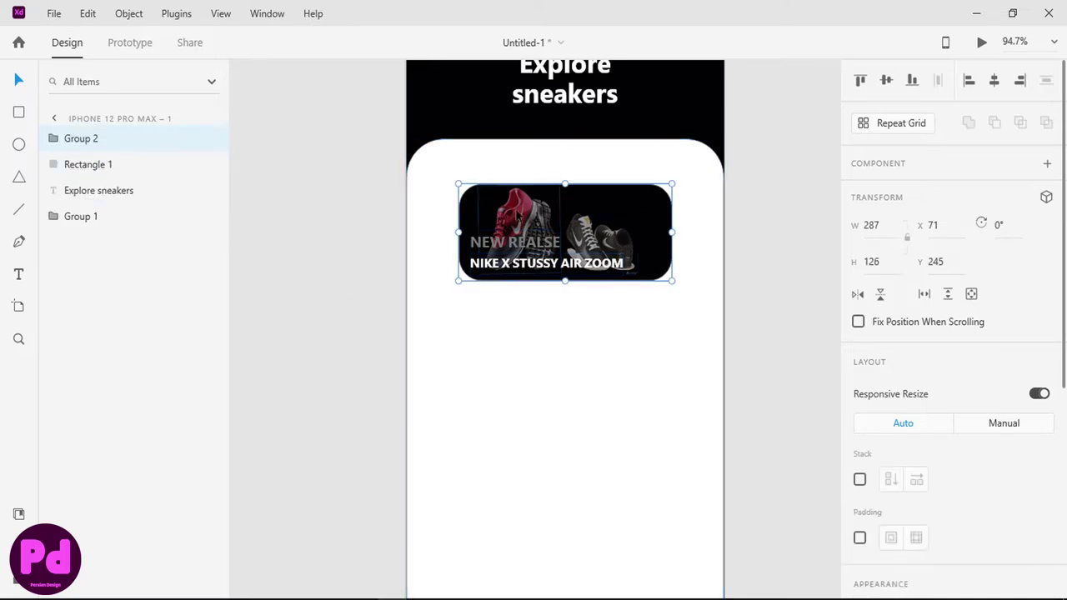
{"action": "left_click_drag", "start_coordinate": [517, 214], "coordinate": [511, 210]}
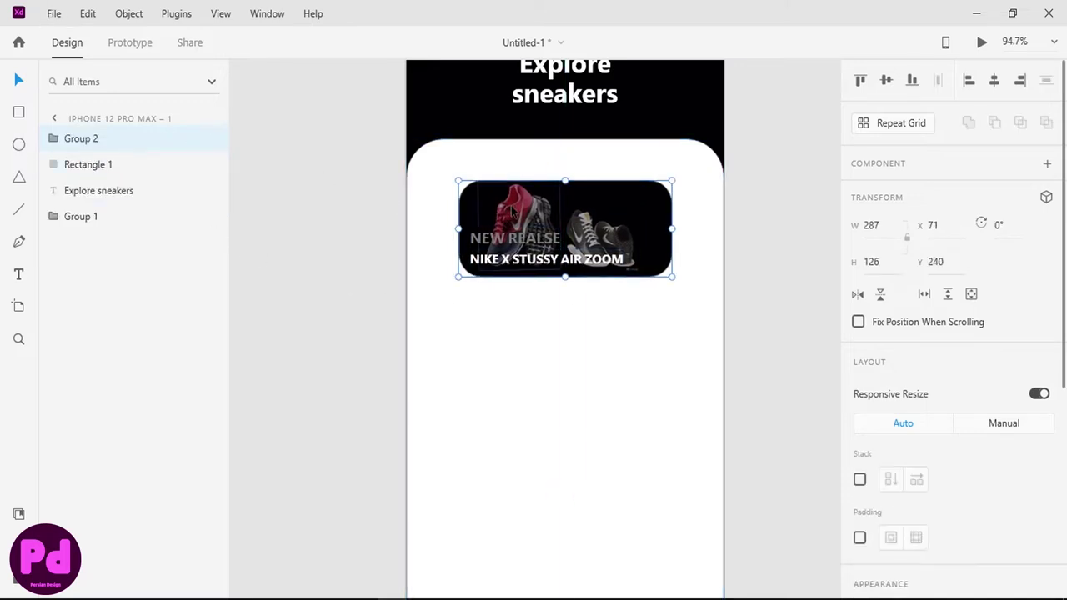
{"action": "scroll", "coordinate": [555, 229], "scroll_direction": "down", "scroll_amount": 2}
{"action": "scroll", "coordinate": [557, 232], "scroll_direction": "down", "scroll_amount": 2}
{"action": "scroll", "coordinate": [553, 221], "scroll_direction": "up", "scroll_amount": 2}
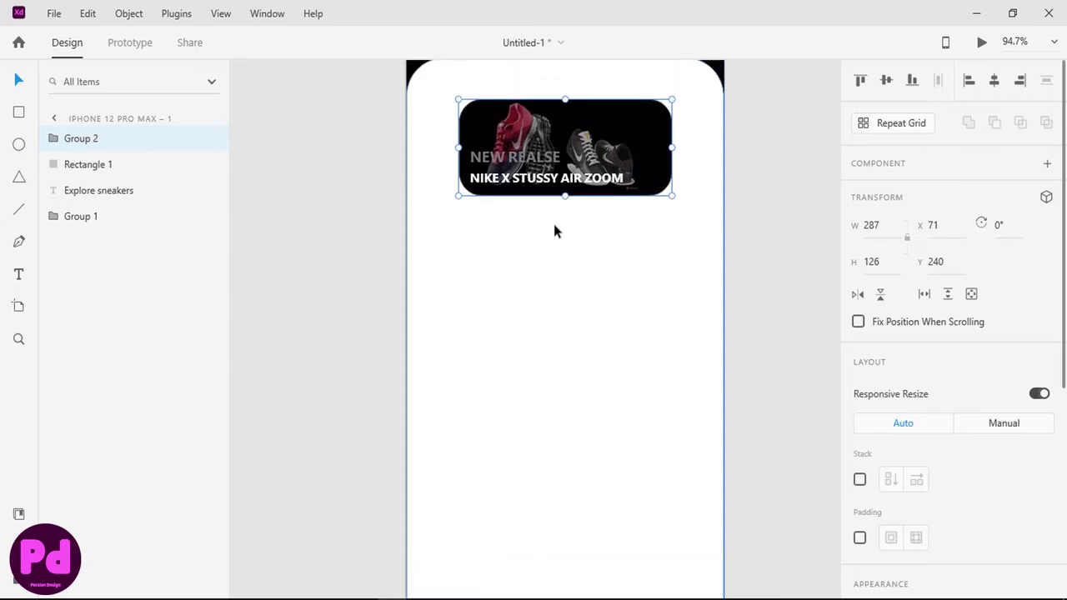
Step: Resize the banner's dark background inside the group to about 309×136
{"action": "double_click", "coordinate": [657, 141]}
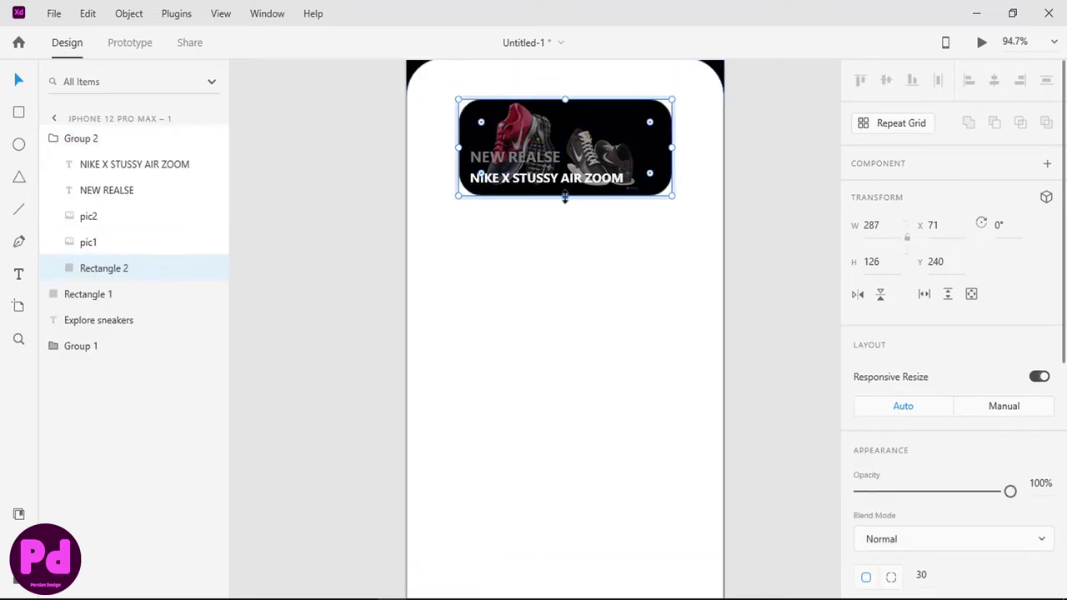
{"action": "left_click_drag", "start_coordinate": [565, 195], "coordinate": [565, 201]}
{"action": "left_click_drag", "start_coordinate": [674, 150], "coordinate": [681, 151]}
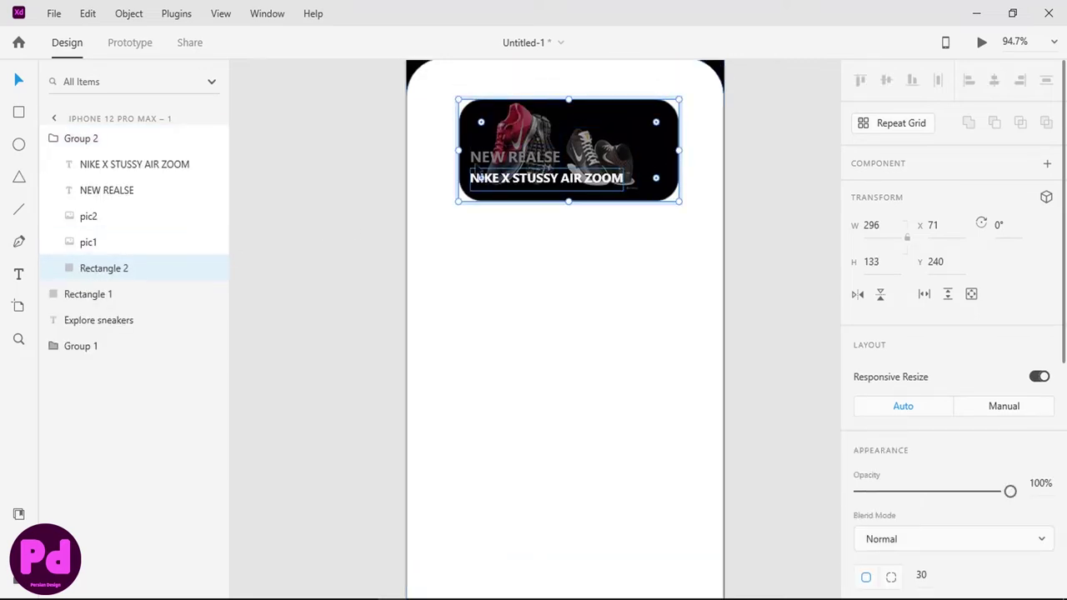
{"action": "left_click_drag", "start_coordinate": [453, 153], "coordinate": [449, 150]}
{"action": "key", "text": "ctrl+z"}
{"action": "key", "text": "ctrl+z"}
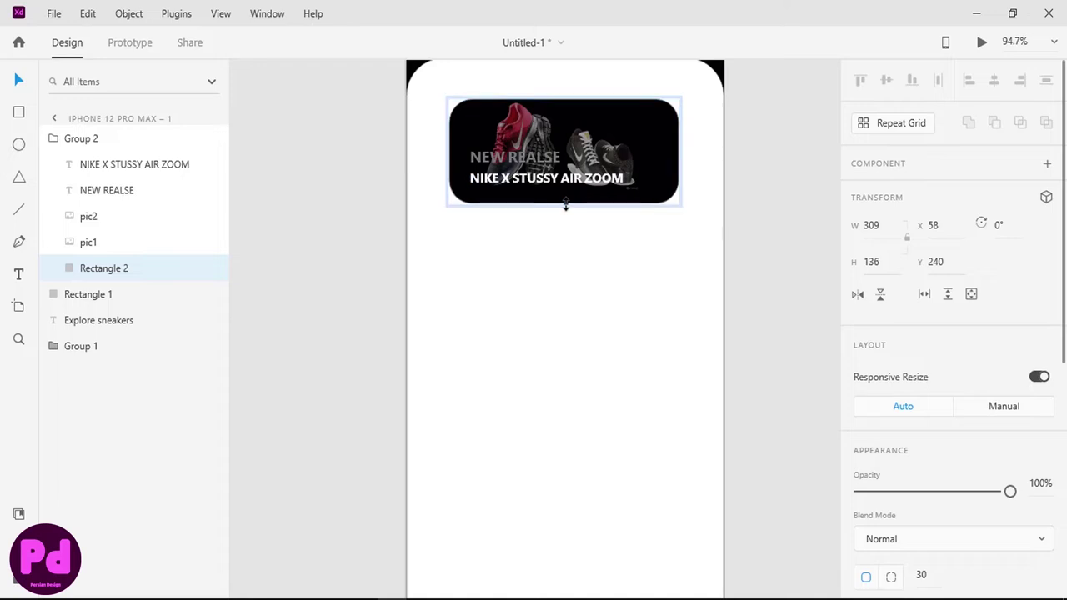
Step: Select the banner group and its layers, then select the page background rectangle
{"action": "left_click", "coordinate": [604, 265]}
{"action": "left_click", "coordinate": [588, 157]}
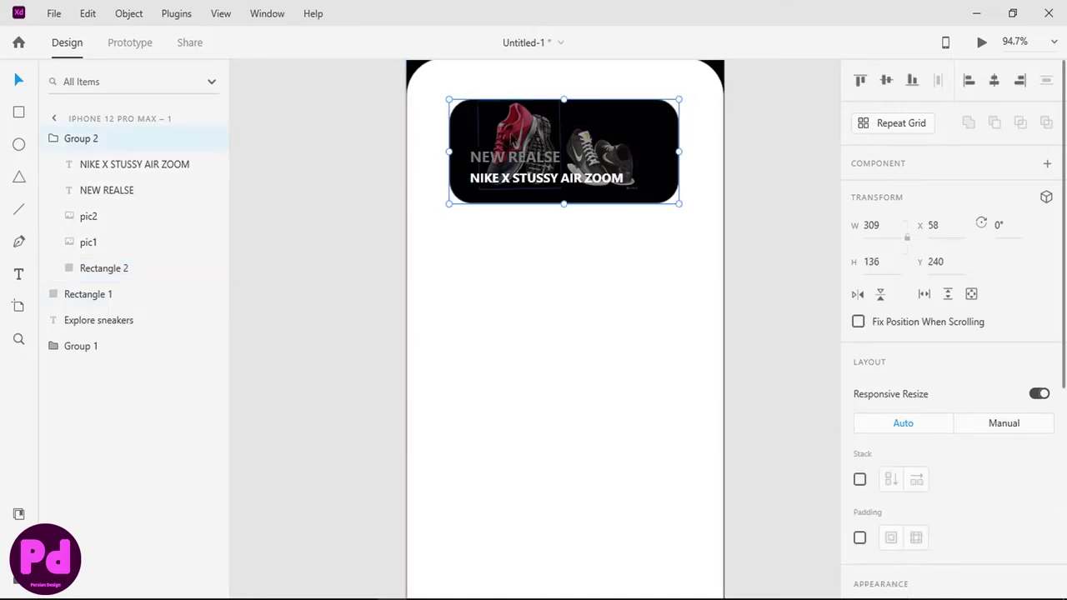
{"action": "key", "text": "Escape"}
{"action": "left_click", "coordinate": [125, 164]}
{"action": "left_click", "coordinate": [116, 242], "text": "shift"}
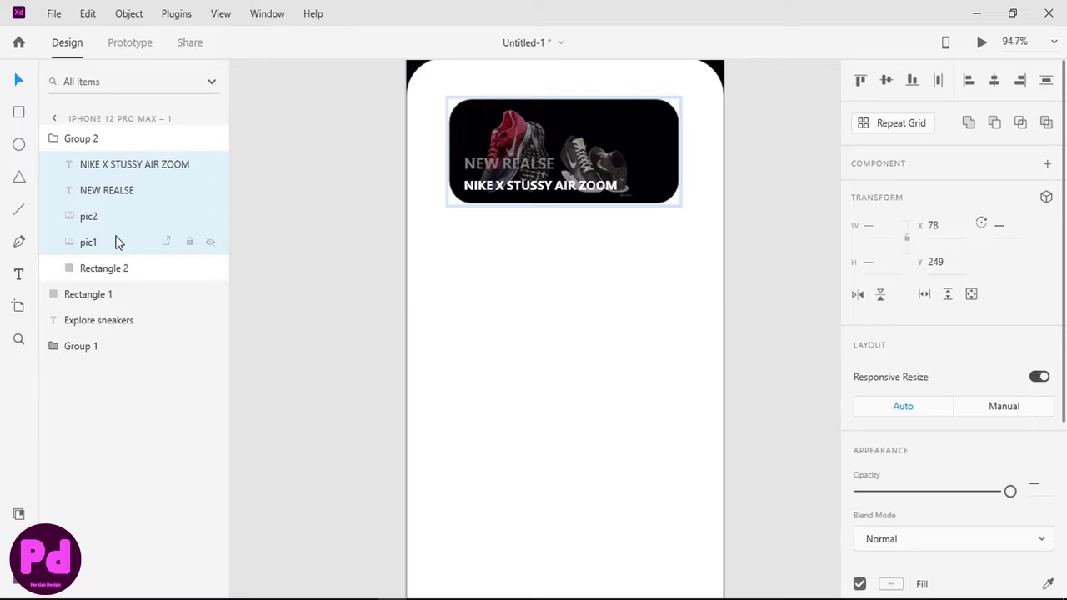
{"action": "key", "text": "Escape"}
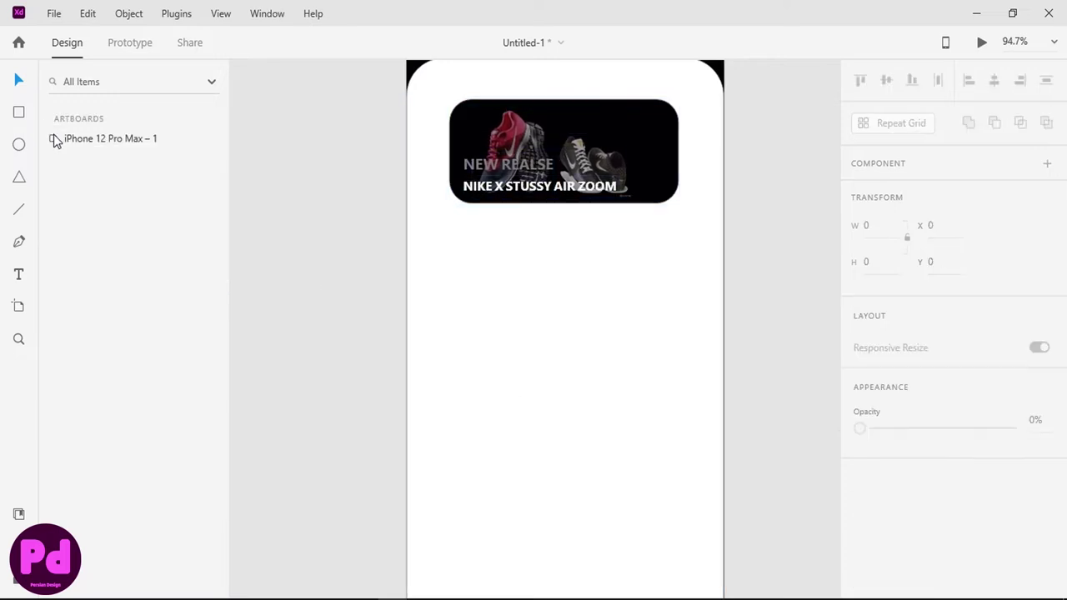
{"action": "left_click", "coordinate": [534, 238]}
Step: Type a POPULAR heading below the banner and colour it black (#010103)
{"action": "scroll", "coordinate": [582, 260], "scroll_direction": "down", "scroll_amount": 2}
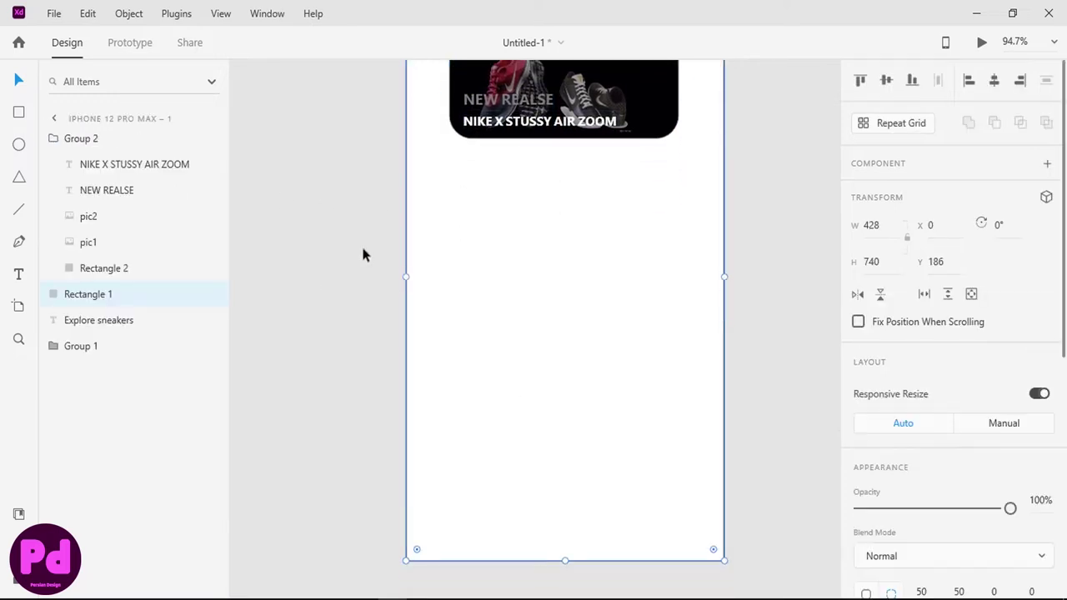
{"action": "left_click", "coordinate": [430, 226]}
{"action": "type", "text": "POPULAR"}
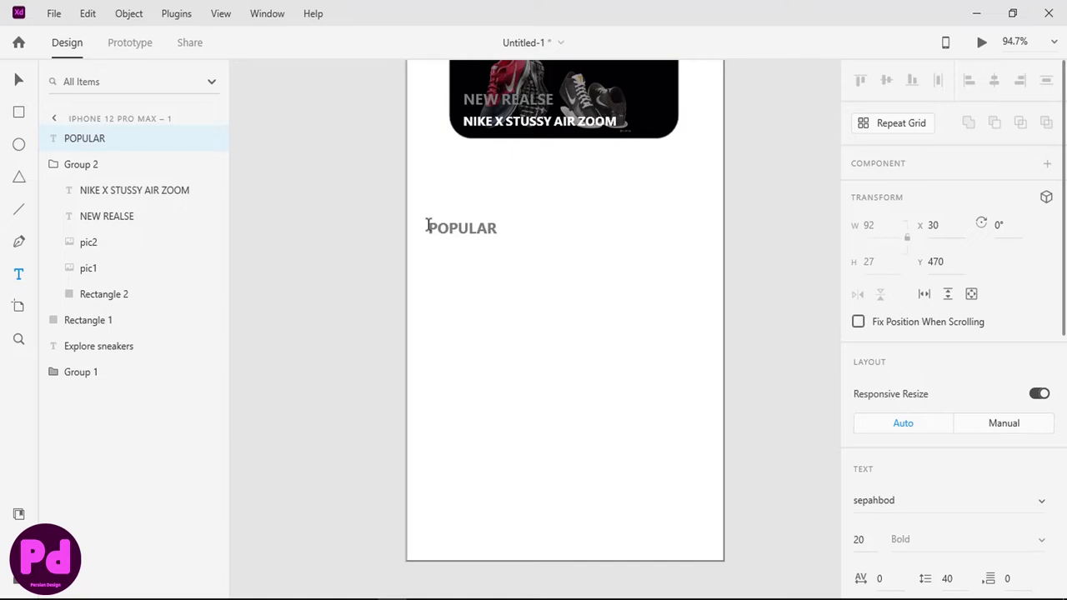
{"action": "key", "text": "ctrl+a"}
{"action": "scroll", "coordinate": [917, 417], "scroll_direction": "down", "scroll_amount": 3}
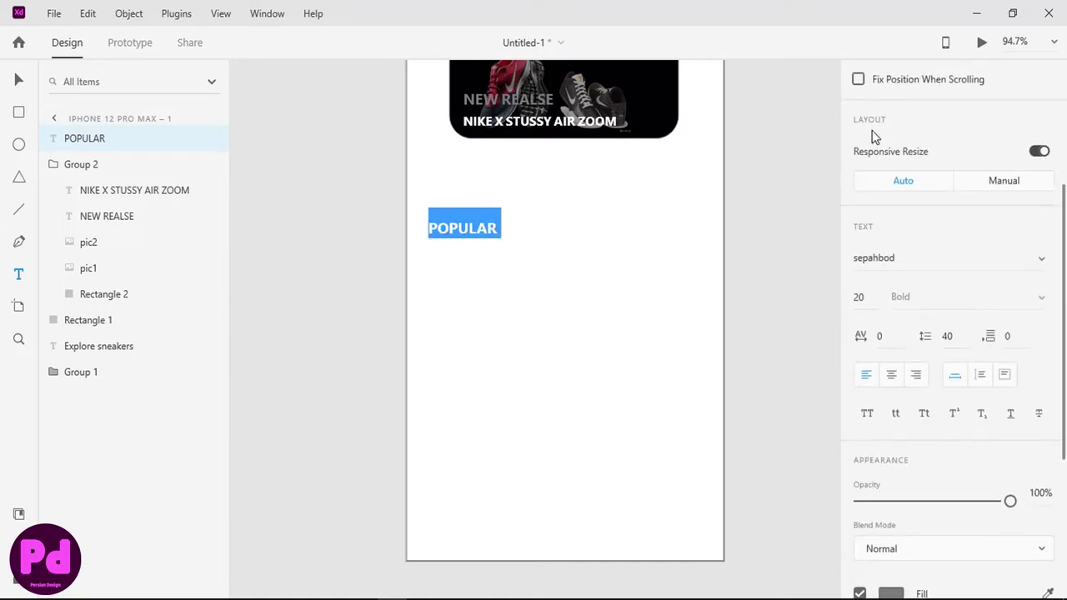
{"action": "scroll", "coordinate": [950, 326], "scroll_direction": "down", "scroll_amount": 3}
{"action": "left_click", "coordinate": [891, 323]}
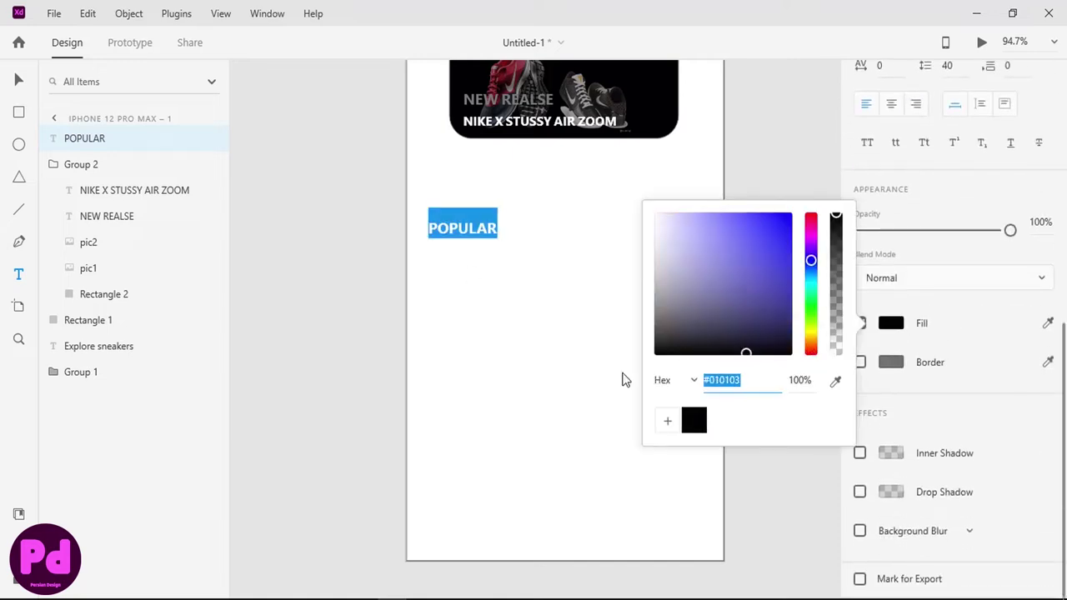
{"action": "key", "text": "Escape"}
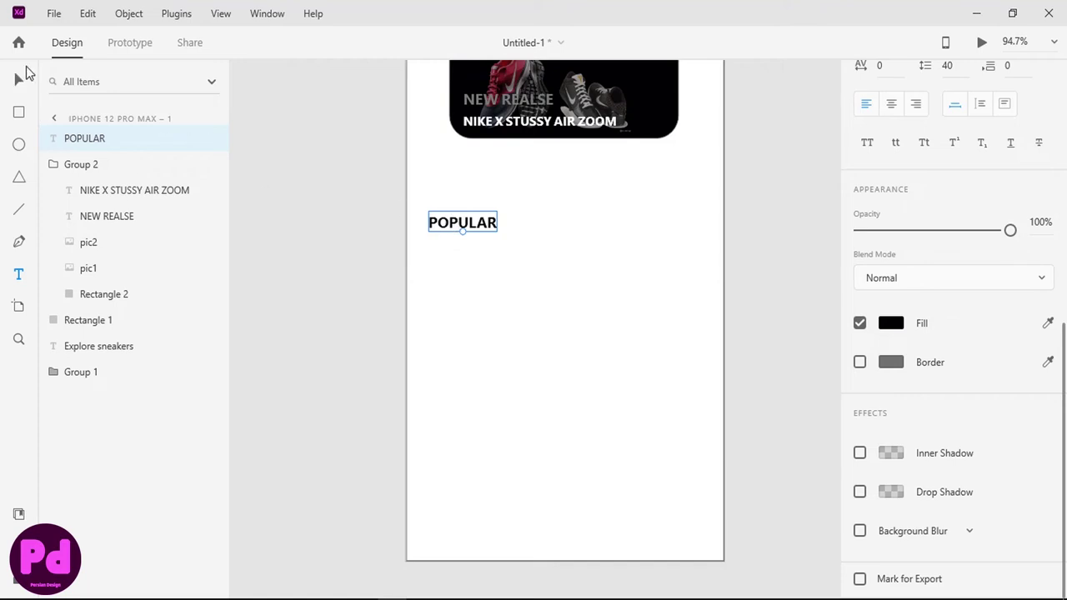
{"action": "left_click", "coordinate": [19, 78]}
Step: Add a vertical guide near the left margin and snap POPULAR to it at X 18
{"action": "left_click_drag", "start_coordinate": [446, 230], "coordinate": [436, 210]}
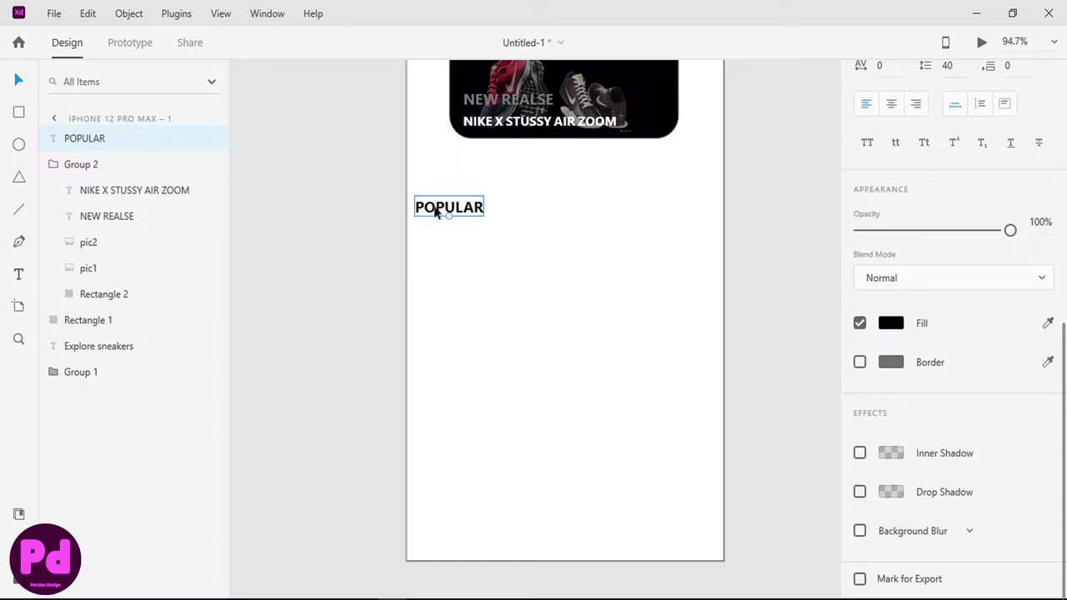
{"action": "left_click_drag", "start_coordinate": [434, 212], "coordinate": [442, 212]}
{"action": "scroll", "coordinate": [384, 175], "scroll_direction": "up", "scroll_amount": 2}
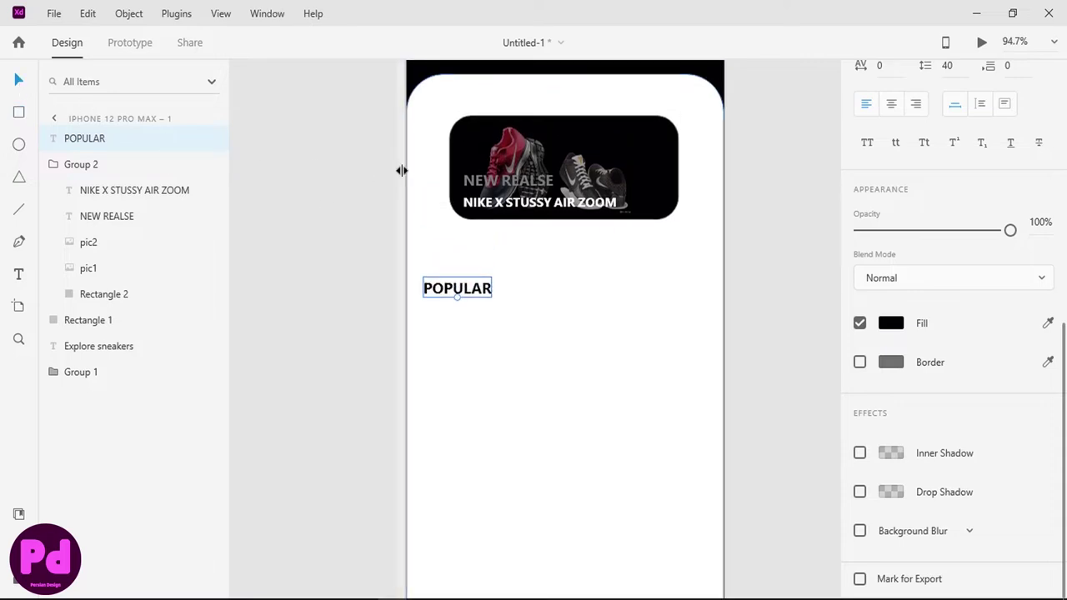
{"action": "left_click_drag", "start_coordinate": [401, 170], "coordinate": [418, 170]}
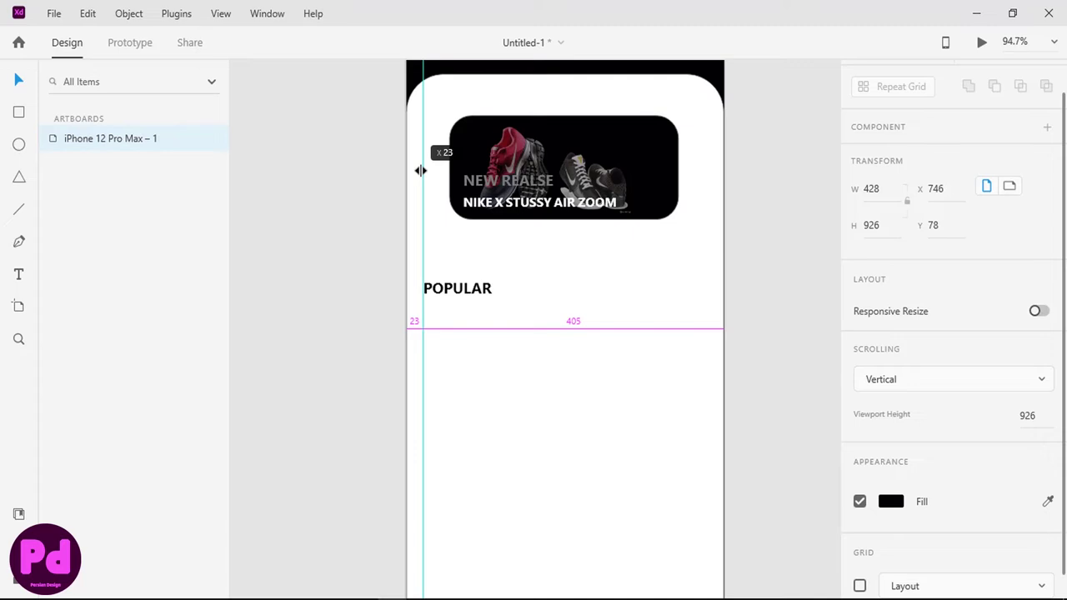
{"action": "left_click_drag", "start_coordinate": [420, 171], "coordinate": [417, 171]}
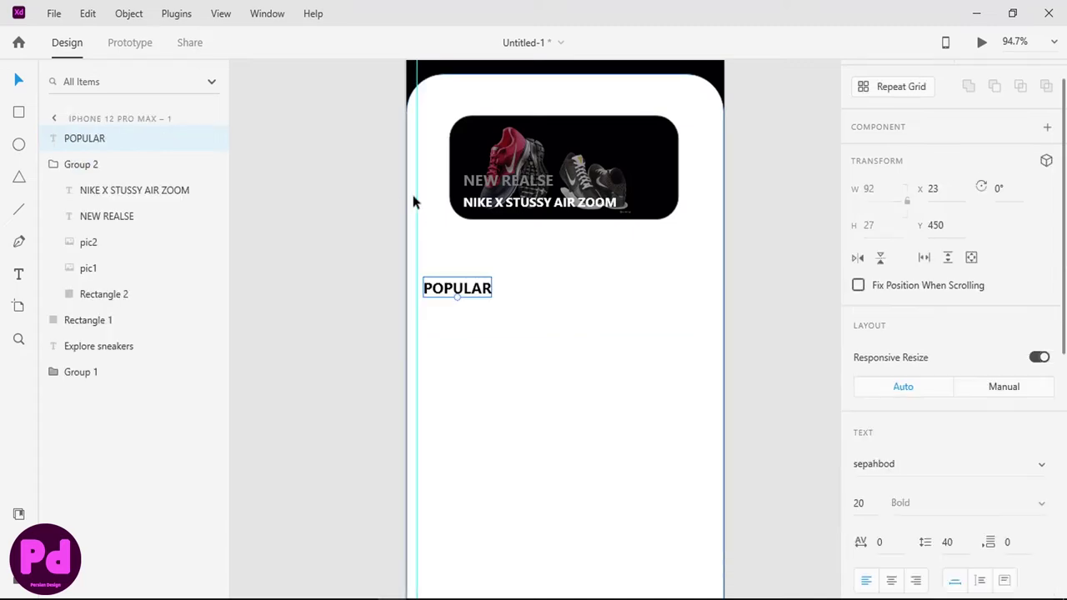
{"action": "left_click_drag", "start_coordinate": [457, 289], "coordinate": [453, 289]}
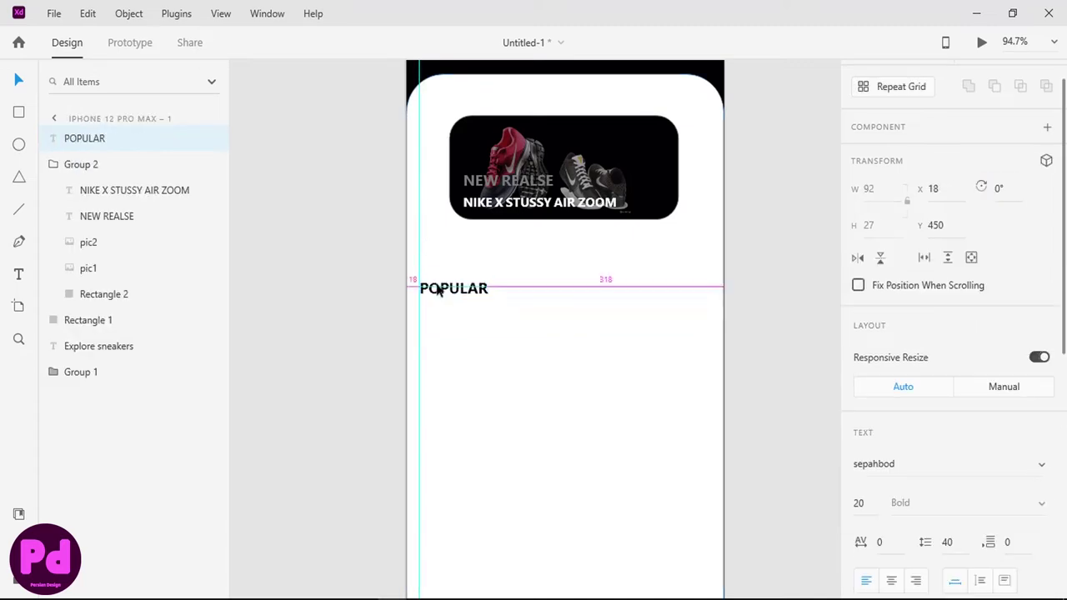
{"action": "scroll", "coordinate": [595, 284], "scroll_direction": "down", "scroll_amount": 2}
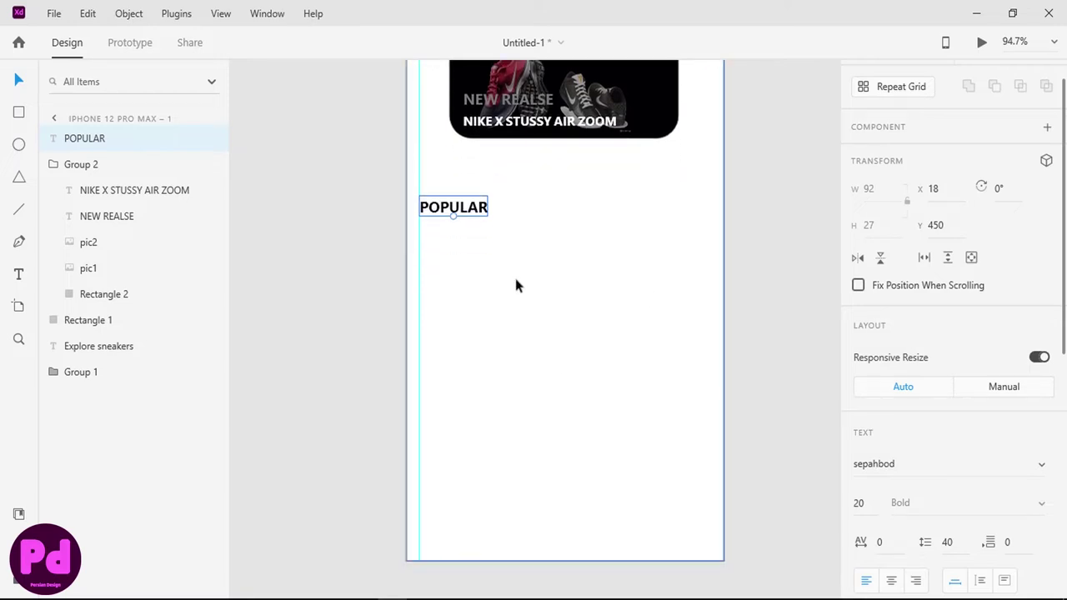
Step: Draw a card rectangle below POPULAR with a 15 corner radius and no border
{"action": "left_click", "coordinate": [20, 114]}
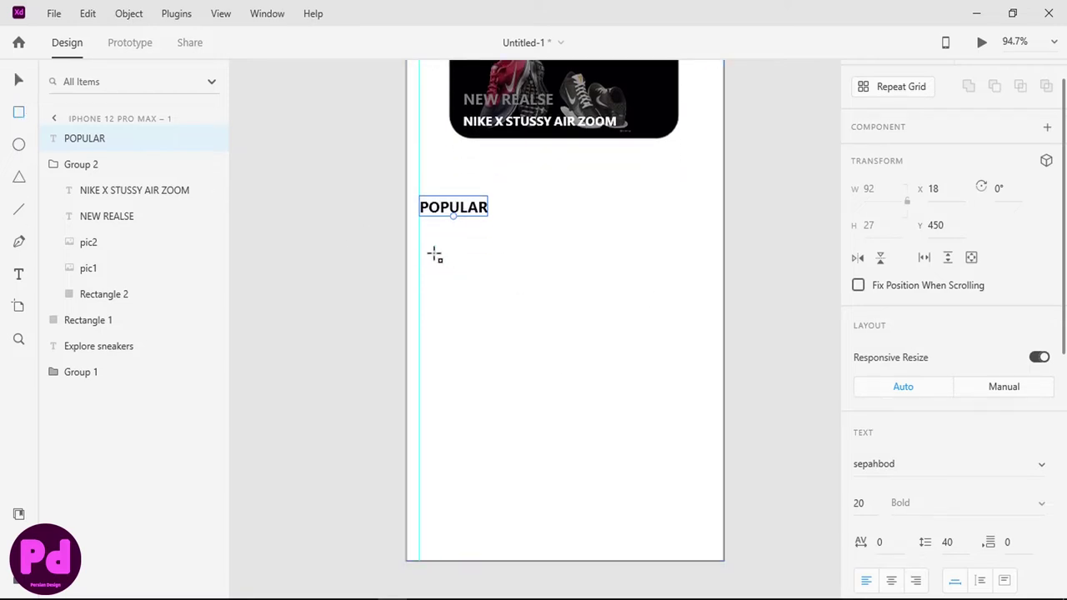
{"action": "left_click_drag", "start_coordinate": [434, 254], "coordinate": [565, 400]}
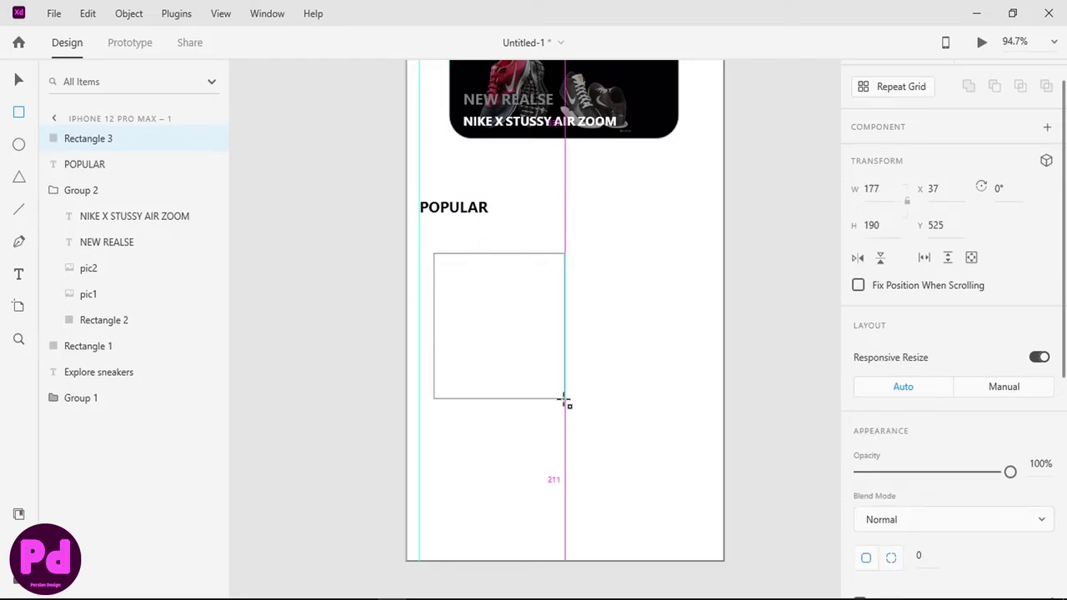
{"action": "scroll", "coordinate": [949, 265], "scroll_direction": "down", "scroll_amount": 5}
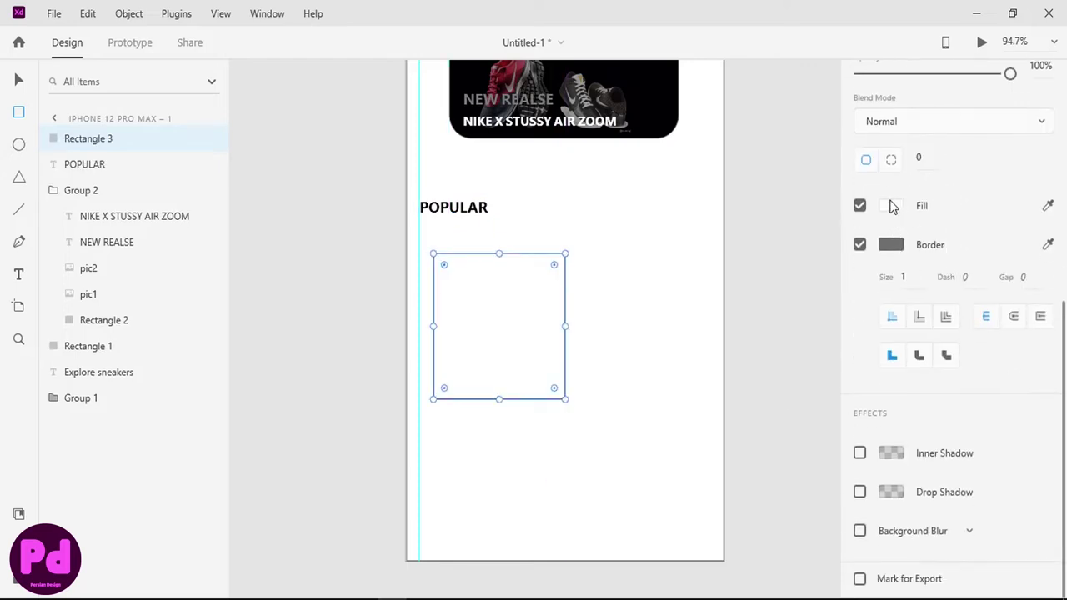
{"action": "left_click", "coordinate": [919, 157]}
{"action": "double_click", "coordinate": [921, 158]}
{"action": "type", "text": "15"}
{"action": "key", "text": "Return"}
{"action": "left_click", "coordinate": [860, 244]}
Step: Give the card a very light cyan fill
{"action": "scroll", "coordinate": [896, 317], "scroll_direction": "up", "scroll_amount": 2}
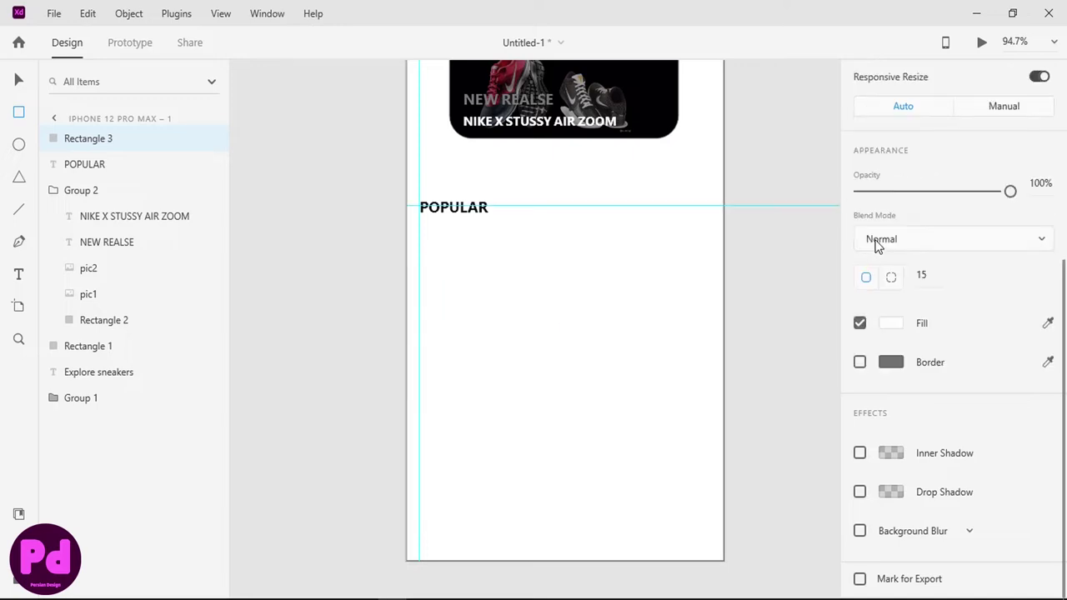
{"action": "left_click", "coordinate": [892, 324]}
{"action": "left_click", "coordinate": [810, 295]}
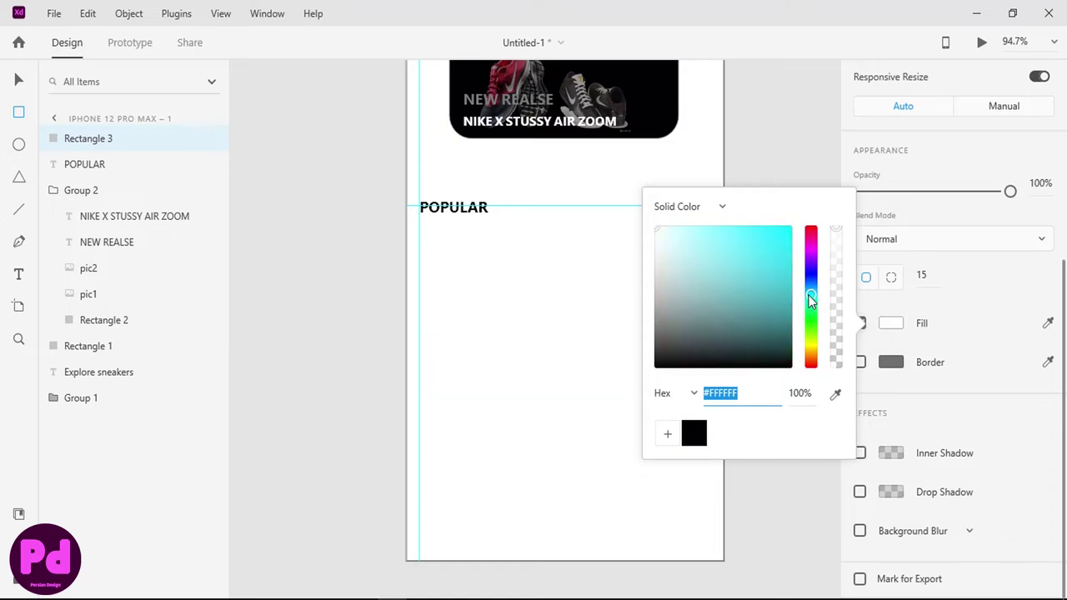
{"action": "left_click_drag", "start_coordinate": [659, 232], "coordinate": [667, 218]}
{"action": "left_click", "coordinate": [476, 298]}
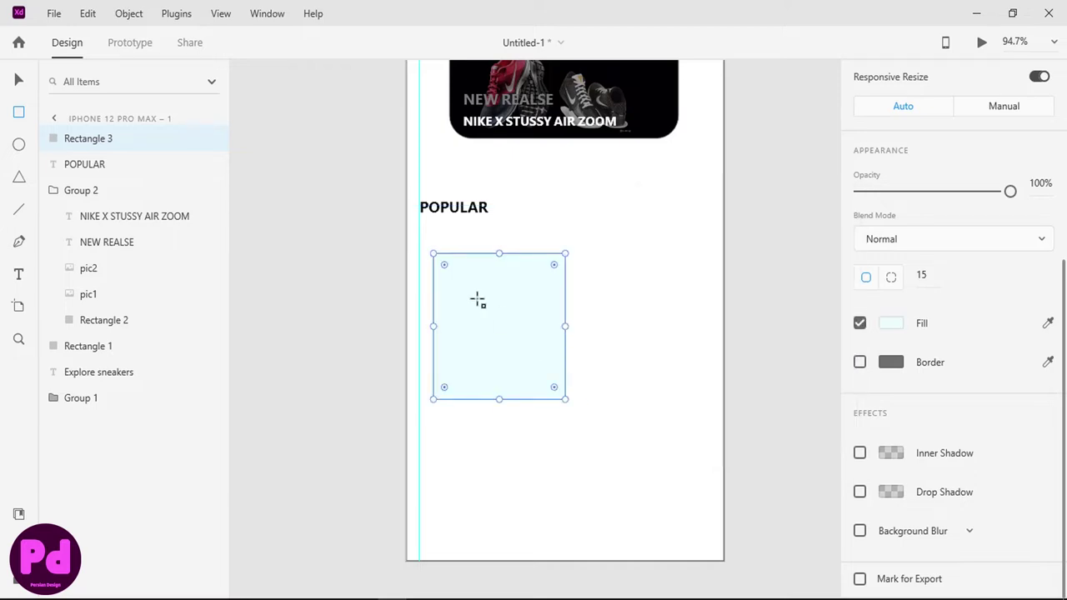
Step: Narrow the card, lighten its fill to near-white cyan saved as a swatch, and make it taller
{"action": "key", "text": "v"}
{"action": "left_click", "coordinate": [641, 323]}
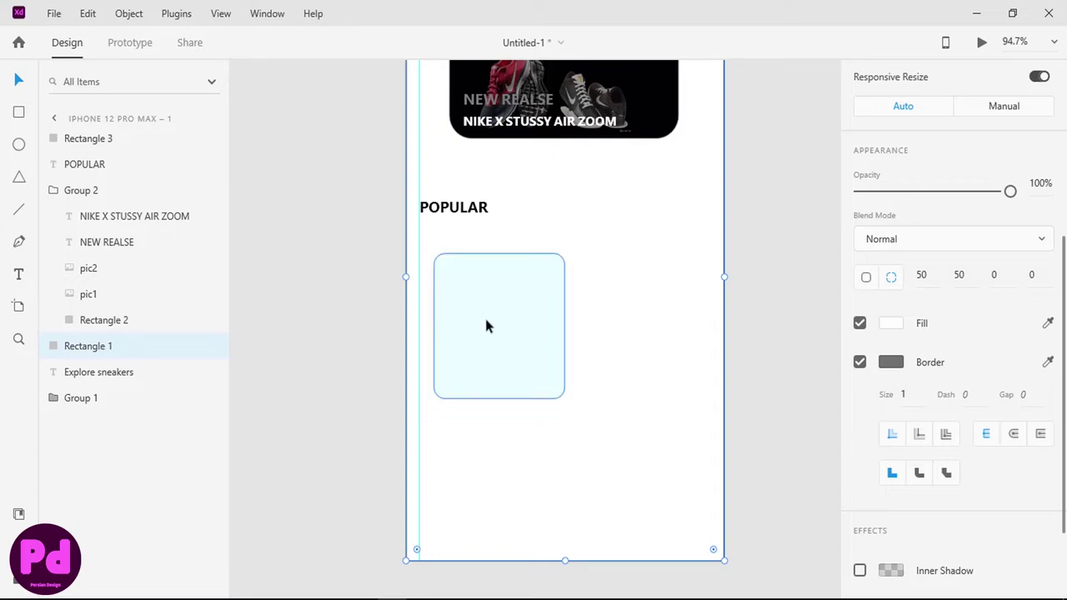
{"action": "left_click", "coordinate": [485, 316]}
{"action": "left_click_drag", "start_coordinate": [565, 325], "coordinate": [548, 325]}
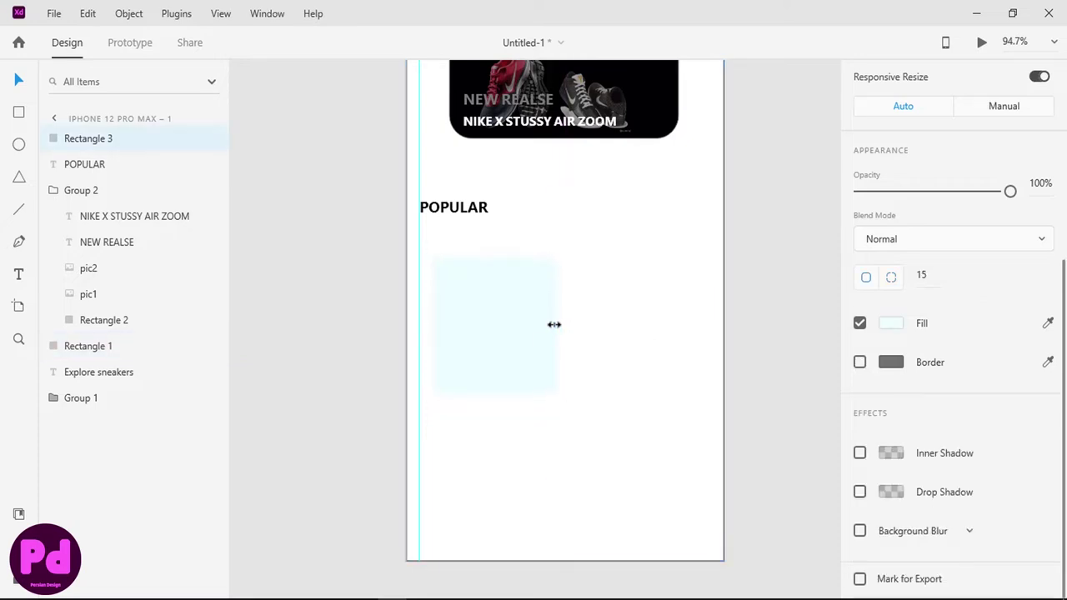
{"action": "left_click", "coordinate": [892, 323]}
{"action": "left_click_drag", "start_coordinate": [682, 267], "coordinate": [663, 224]}
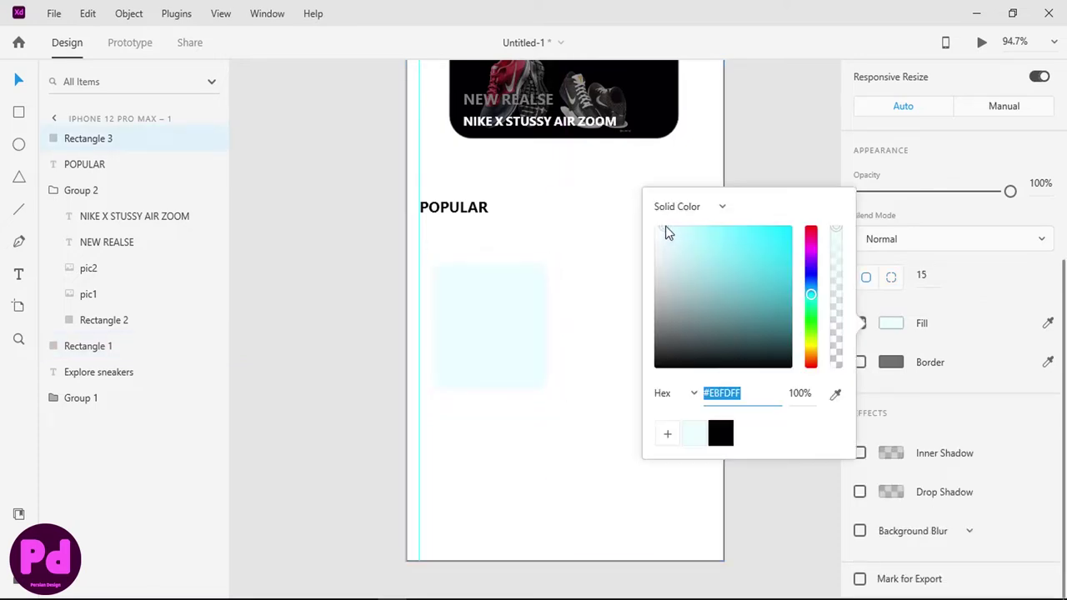
{"action": "left_click", "coordinate": [667, 434]}
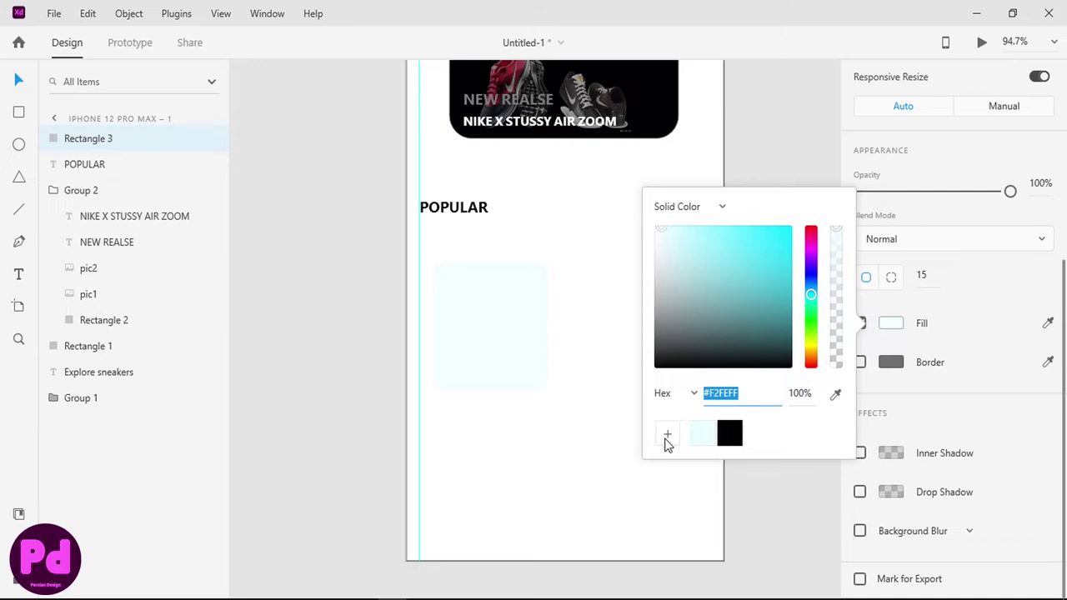
{"action": "left_click", "coordinate": [591, 368]}
{"action": "left_click", "coordinate": [502, 312]}
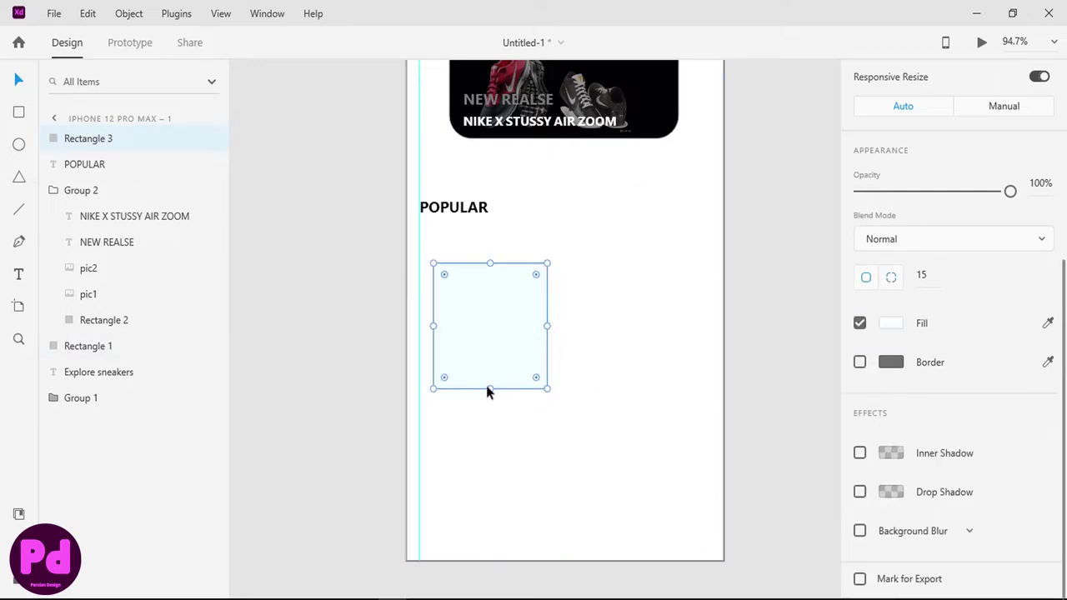
{"action": "left_click_drag", "start_coordinate": [490, 389], "coordinate": [489, 416]}
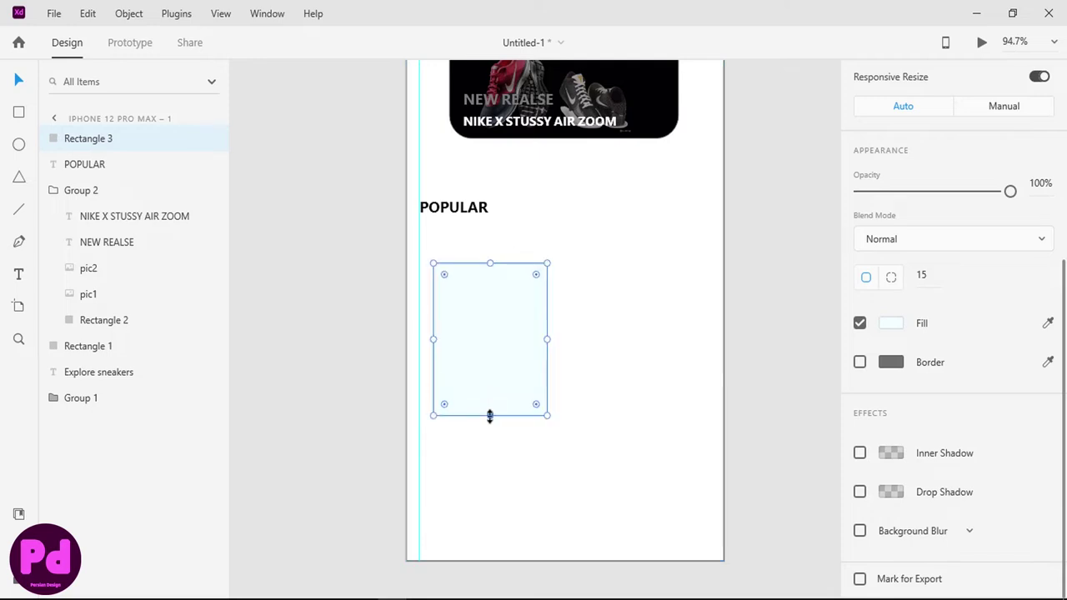
Step: Set the card's corner radius to 20
{"action": "left_click", "coordinate": [923, 278]}
{"action": "type", "text": "30"}
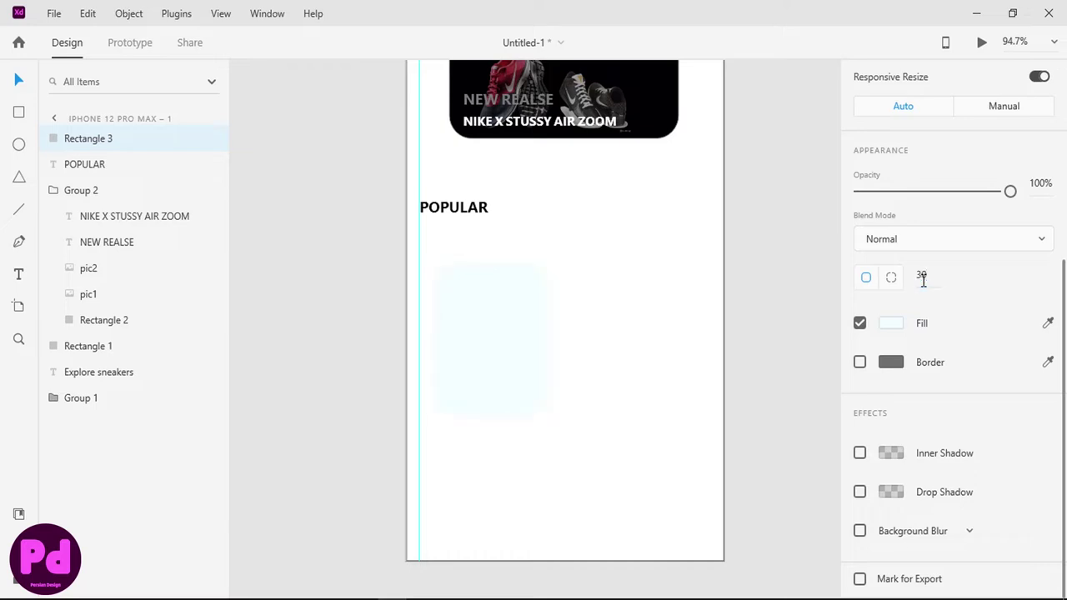
{"action": "key", "text": "Return"}
{"action": "left_click", "coordinate": [923, 279]}
{"action": "type", "text": "20"}
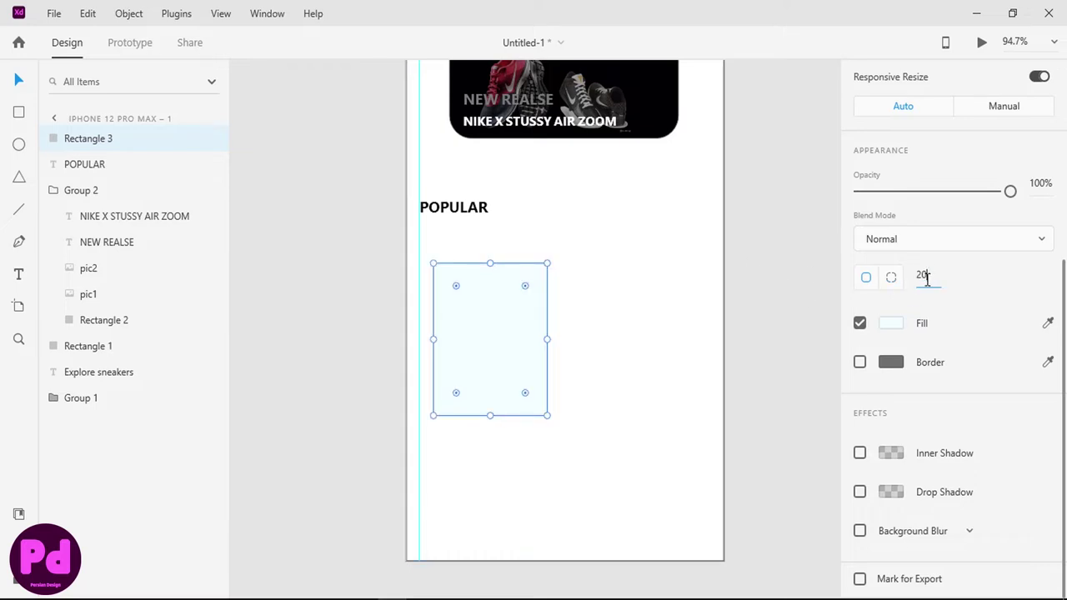
{"action": "key", "text": "Return"}
{"action": "left_click", "coordinate": [18, 274]}
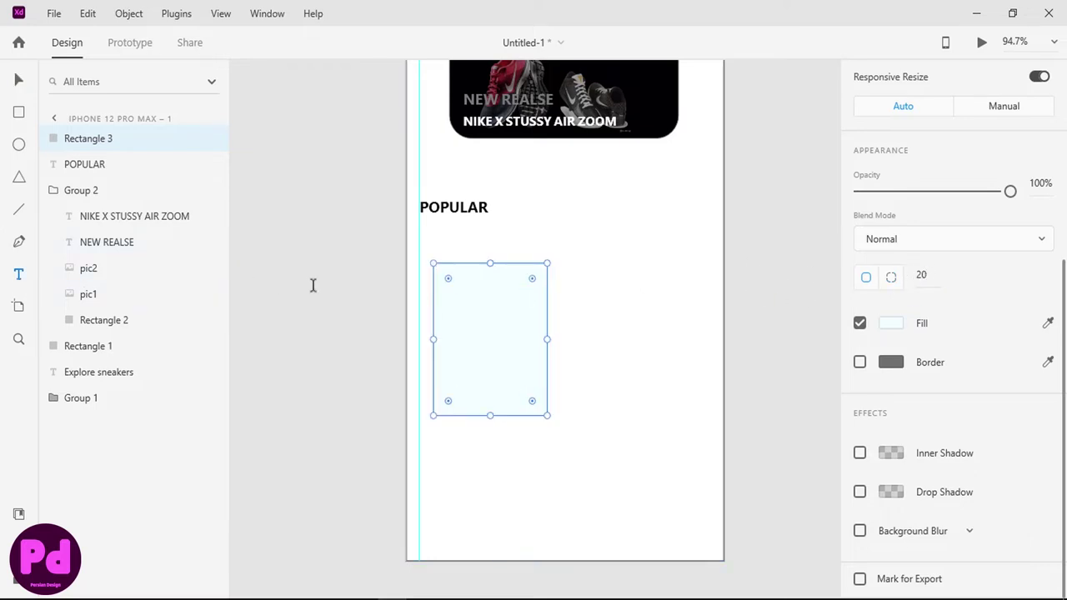
Step: Add a 16 pt NIKE label near the card's top-left corner
{"action": "left_click", "coordinate": [460, 278]}
{"action": "type", "text": "NI"}
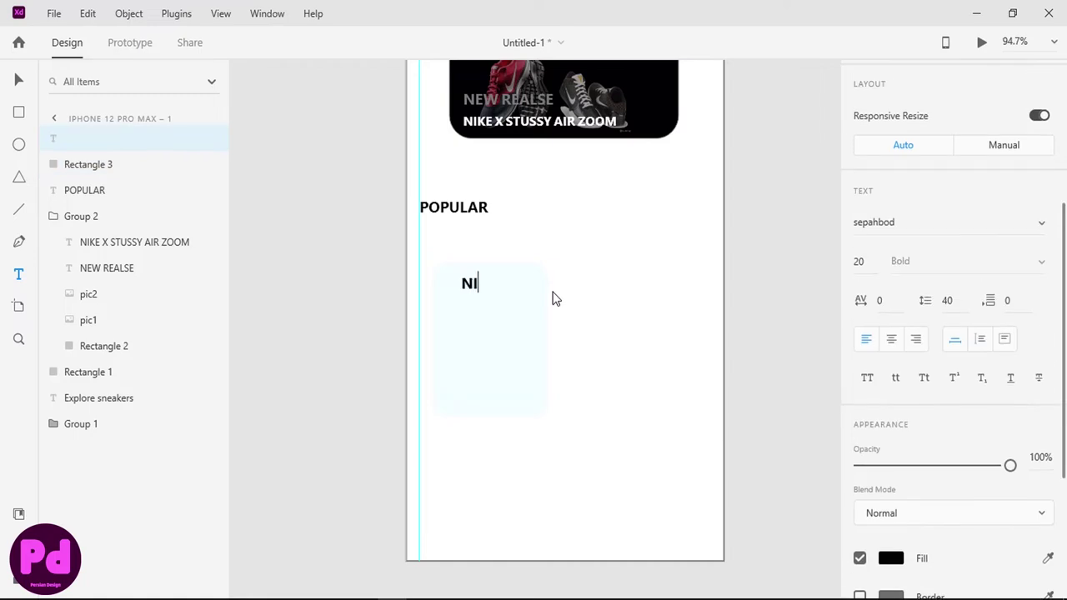
{"action": "type", "text": "KE"}
{"action": "key", "text": "ctrl+a"}
{"action": "left_click", "coordinate": [863, 265]}
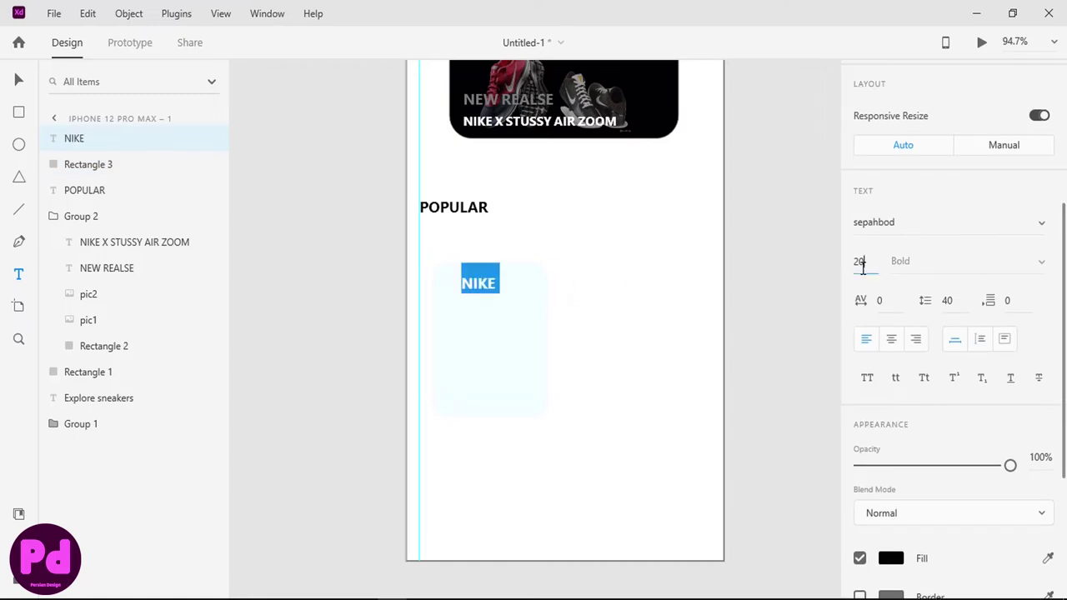
{"action": "type", "text": "16"}
{"action": "key", "text": "Return"}
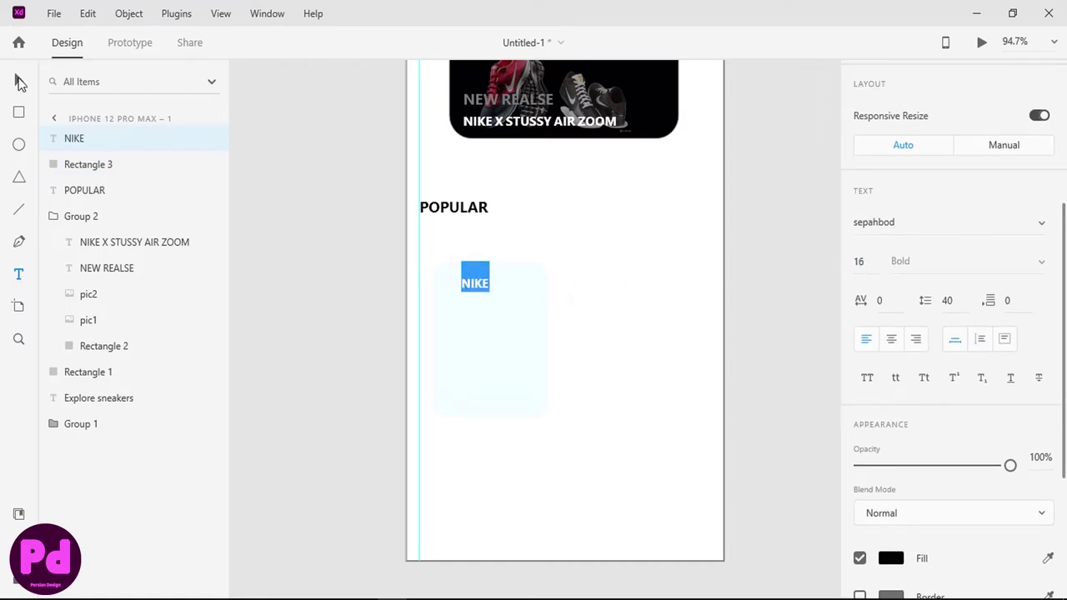
{"action": "left_click", "coordinate": [19, 79]}
{"action": "left_click_drag", "start_coordinate": [458, 289], "coordinate": [466, 292]}
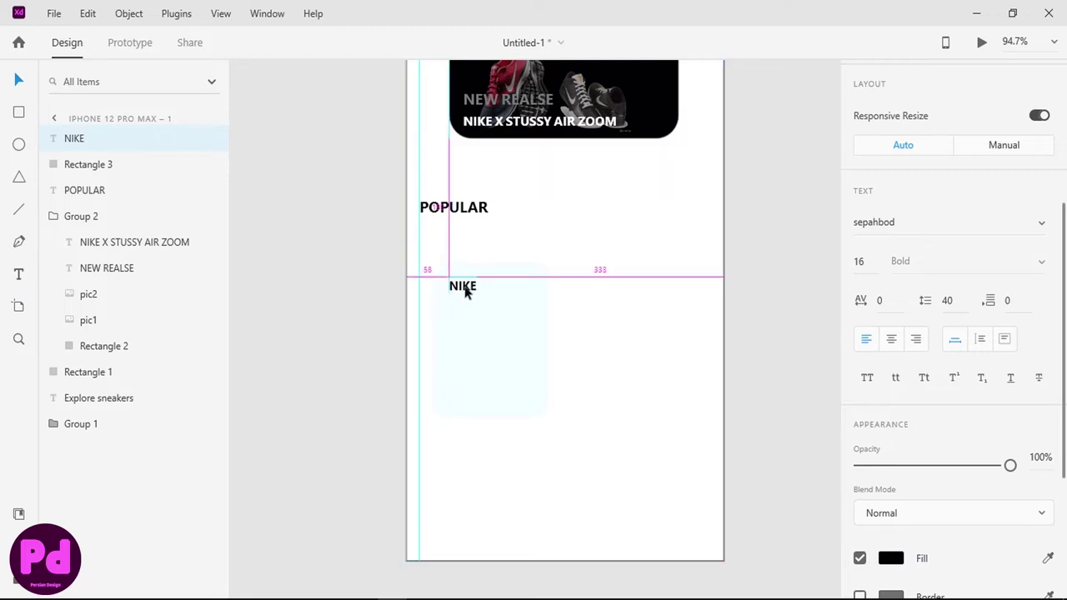
{"action": "left_click_drag", "start_coordinate": [467, 292], "coordinate": [464, 292]}
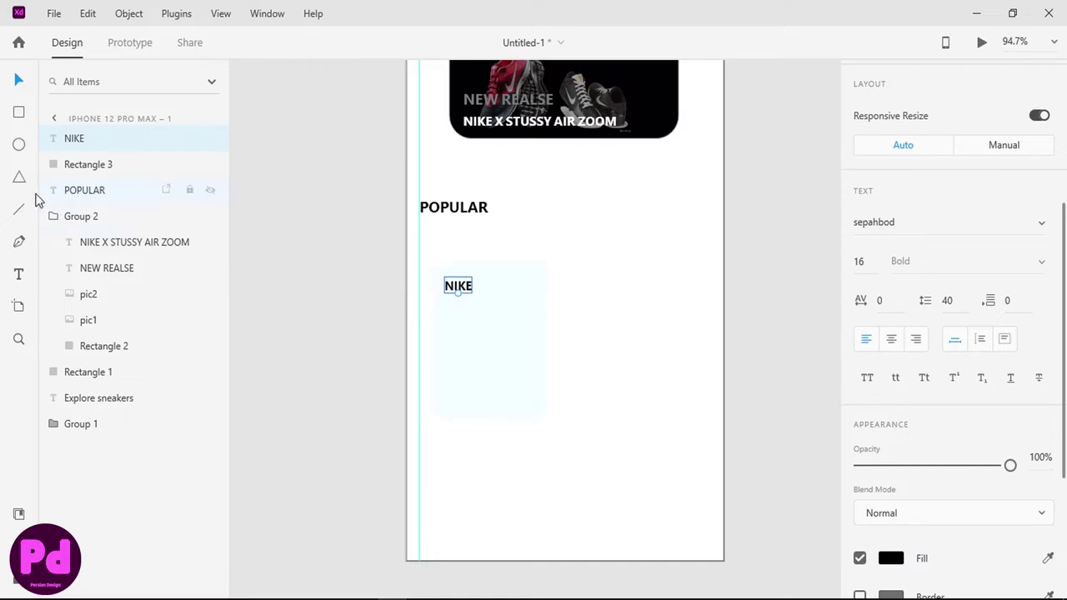
Step: Add an 18 pt AIR MAX label just below NIKE
{"action": "left_click", "coordinate": [22, 280]}
{"action": "left_click", "coordinate": [446, 315]}
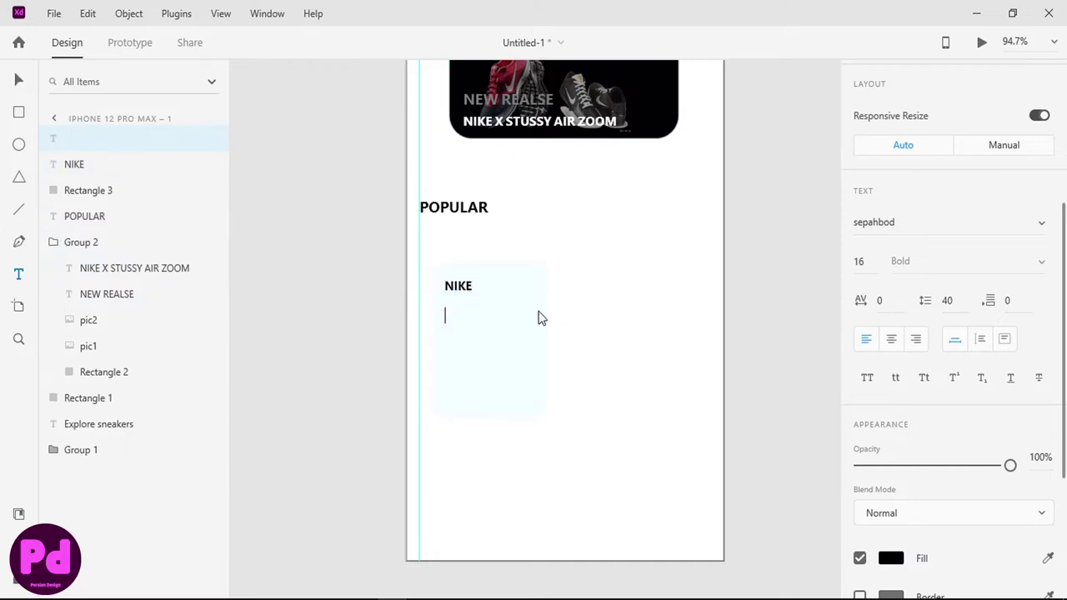
{"action": "type", "text": "AIR MA"}
{"action": "type", "text": "X"}
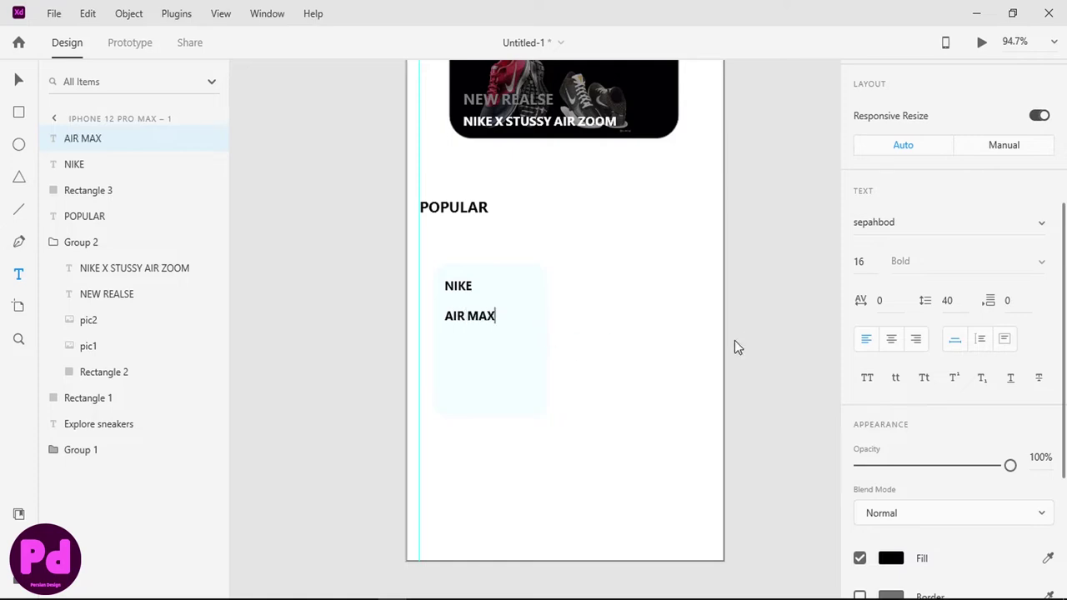
{"action": "left_click", "coordinate": [867, 261]}
{"action": "type", "text": "8"}
{"action": "key", "text": "Return"}
{"action": "left_click_drag", "start_coordinate": [498, 317], "coordinate": [444, 316]}
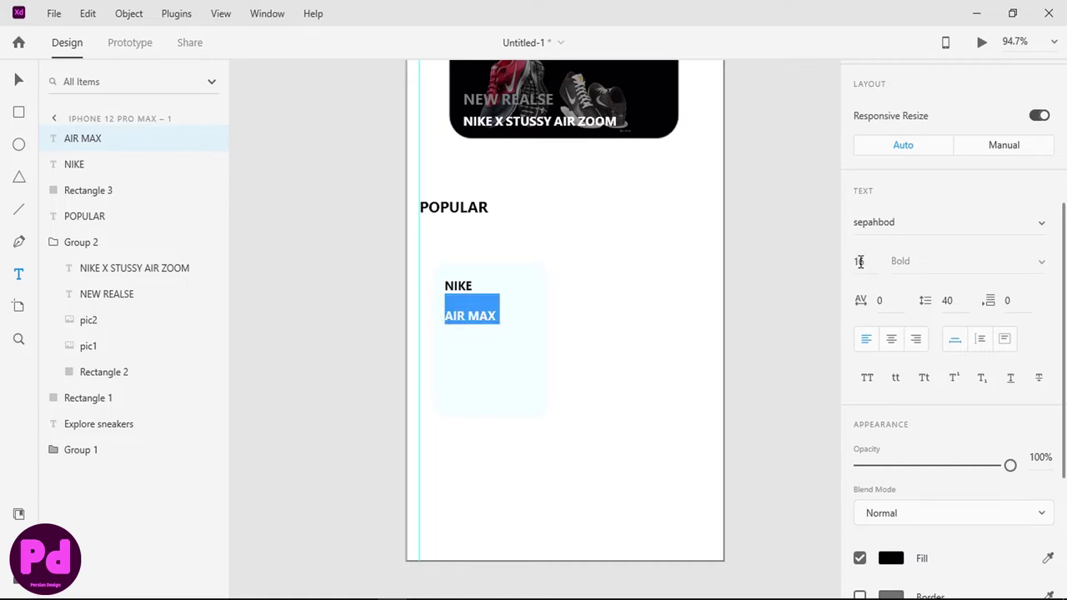
{"action": "double_click", "coordinate": [861, 262]}
{"action": "type", "text": "18"}
{"action": "key", "text": "Return"}
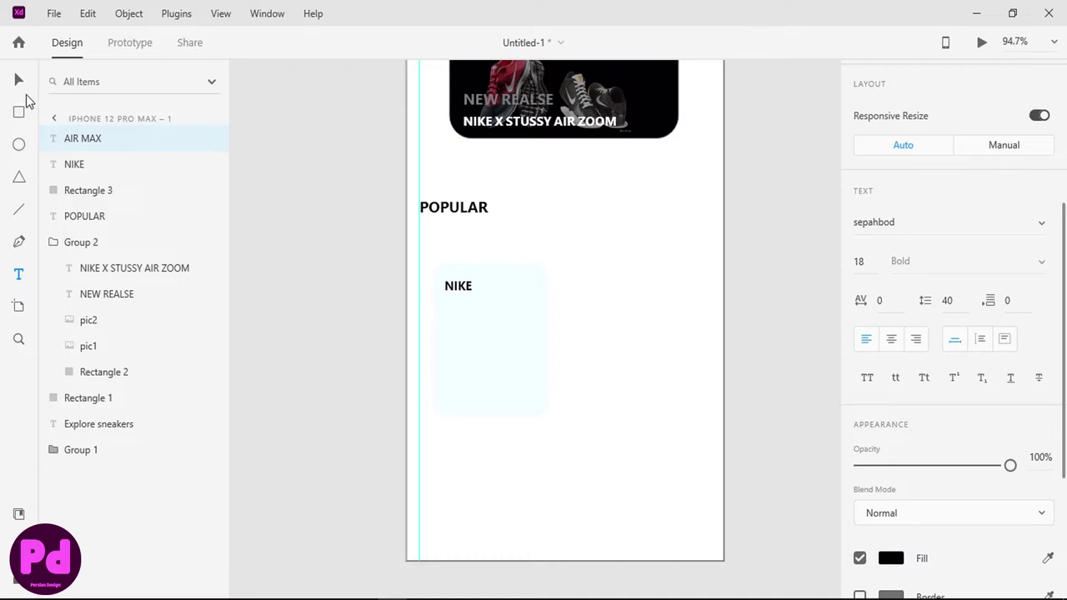
{"action": "left_click", "coordinate": [18, 79]}
{"action": "left_click_drag", "start_coordinate": [469, 312], "coordinate": [458, 313]}
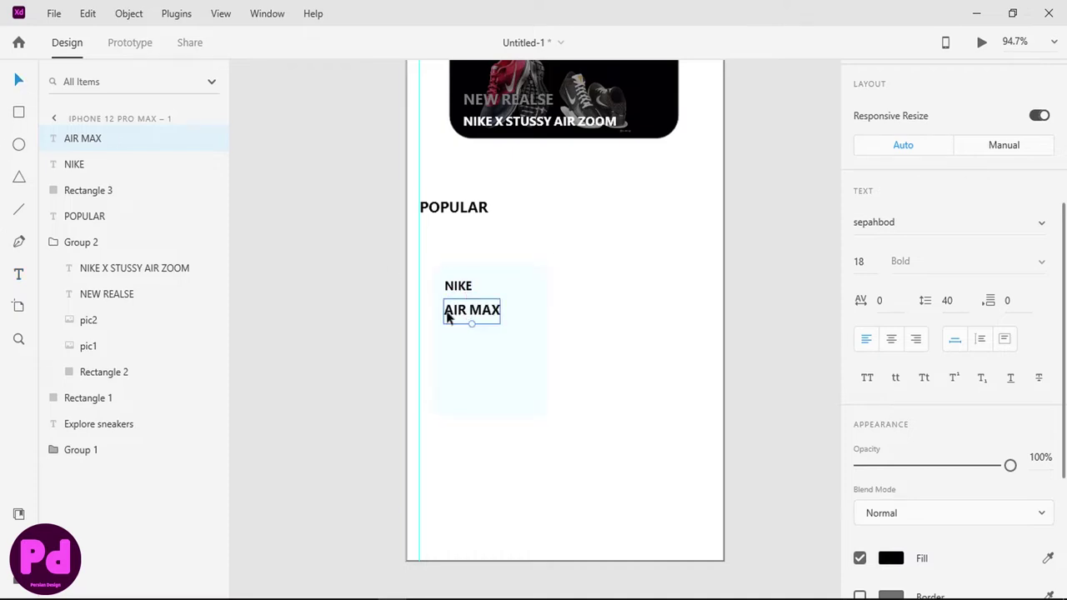
Step: Add a 14 pt dark grey SLIVER BULLET line below AIR MAX
{"action": "key", "text": "t"}
{"action": "left_click", "coordinate": [449, 342]}
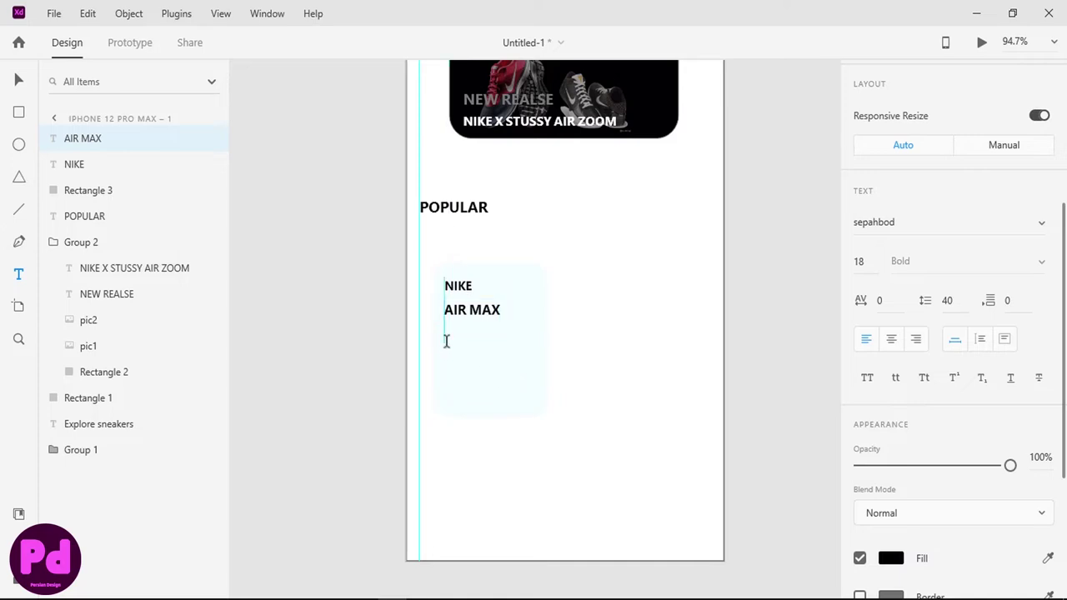
{"action": "type", "text": "SLIVER"}
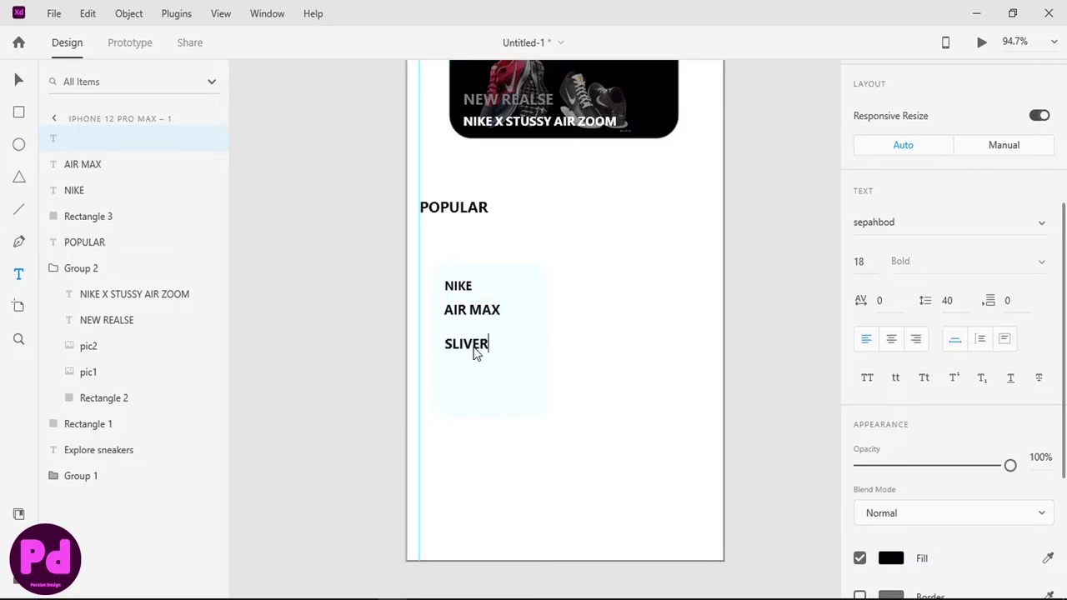
{"action": "type", "text": " BU"}
{"action": "type", "text": "LLET"}
{"action": "key", "text": "ctrl+a"}
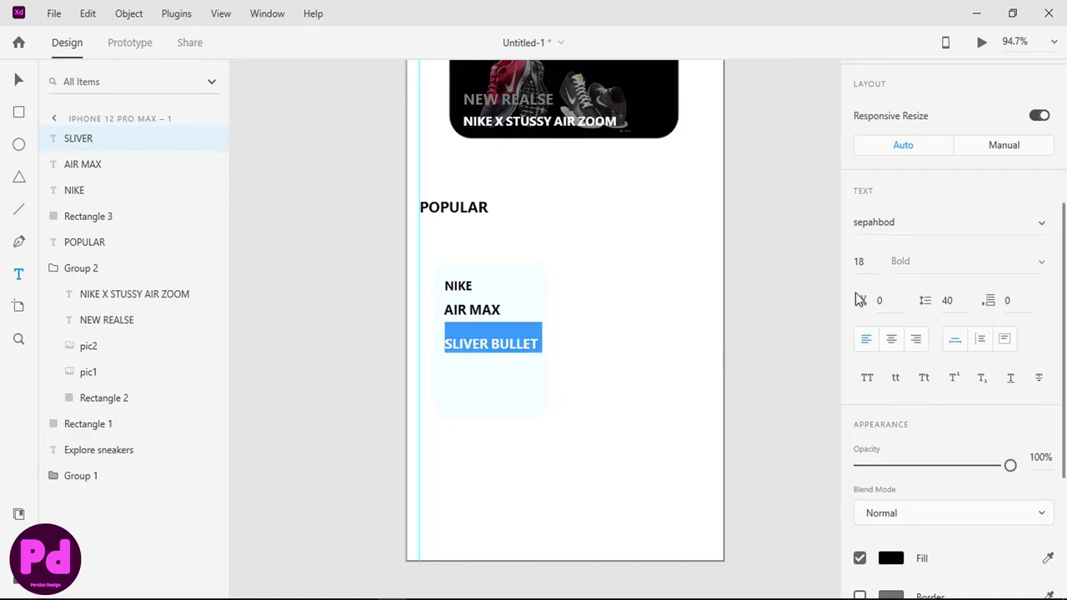
{"action": "type", "text": "1"}
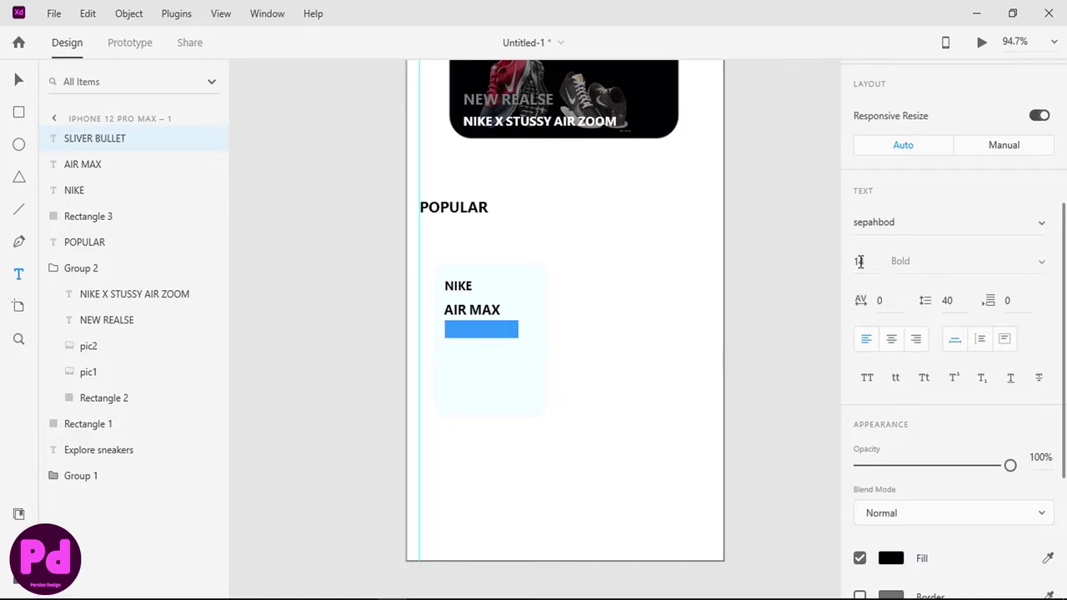
{"action": "type", "text": "4"}
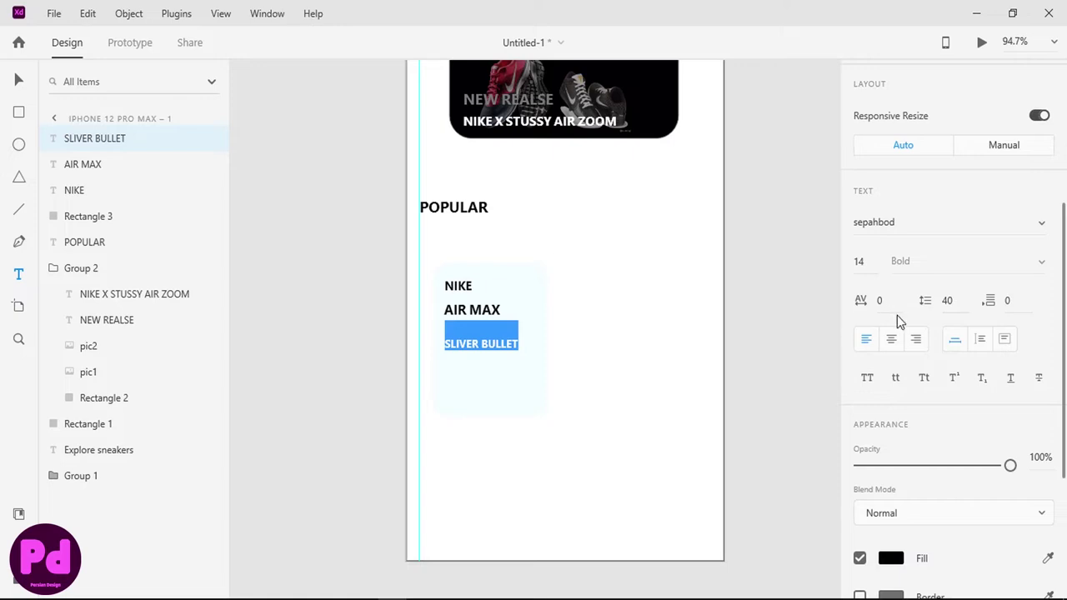
{"action": "scroll", "coordinate": [898, 315], "scroll_direction": "down", "scroll_amount": 5}
{"action": "left_click", "coordinate": [890, 322]}
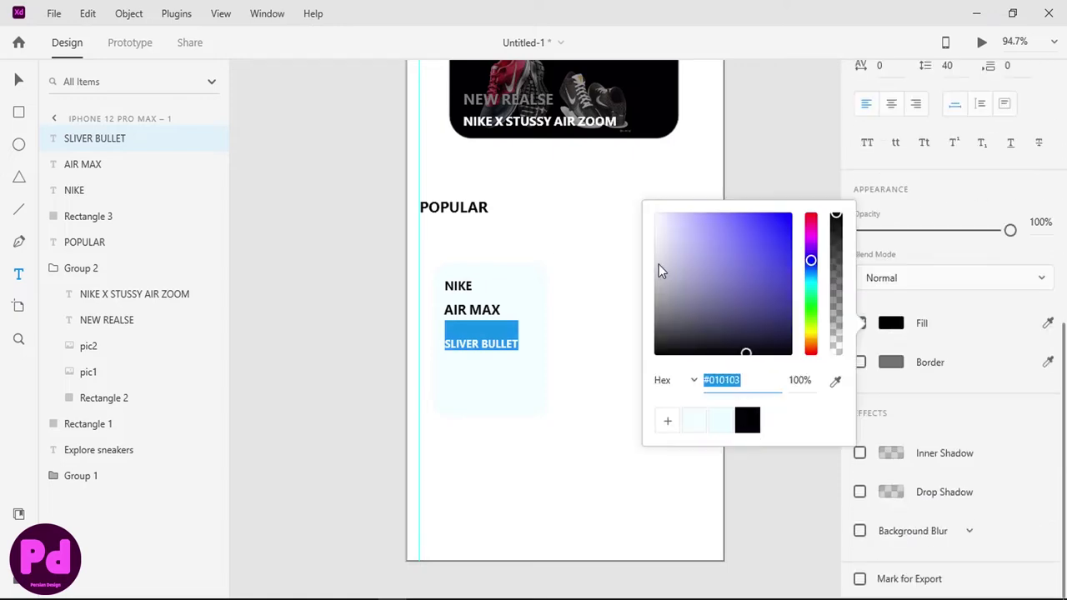
{"action": "left_click_drag", "start_coordinate": [659, 269], "coordinate": [621, 317]}
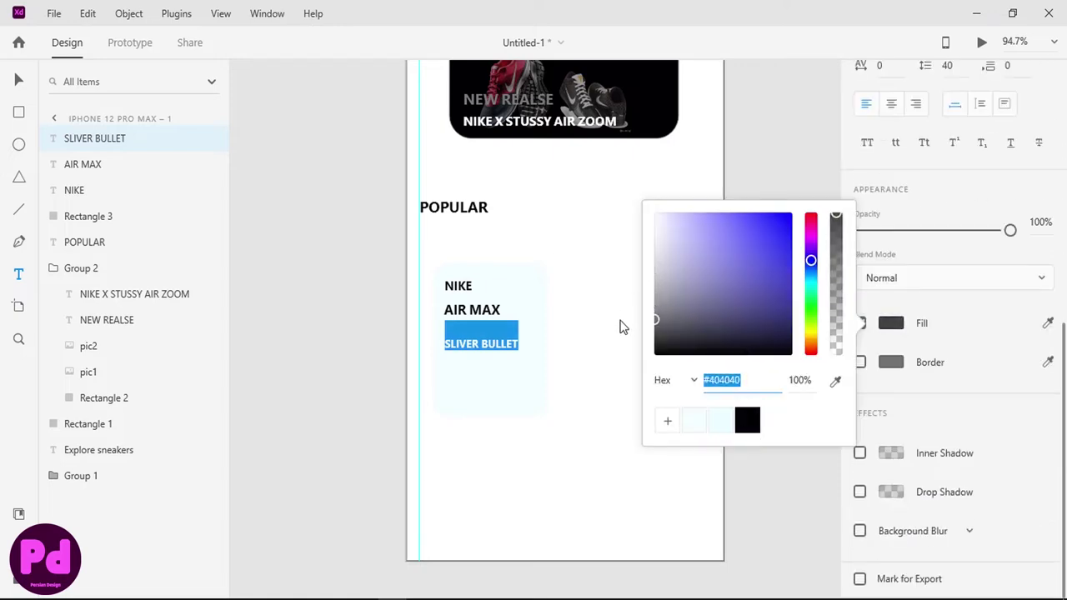
{"action": "left_click", "coordinate": [476, 346]}
{"action": "triple_click", "coordinate": [477, 346]}
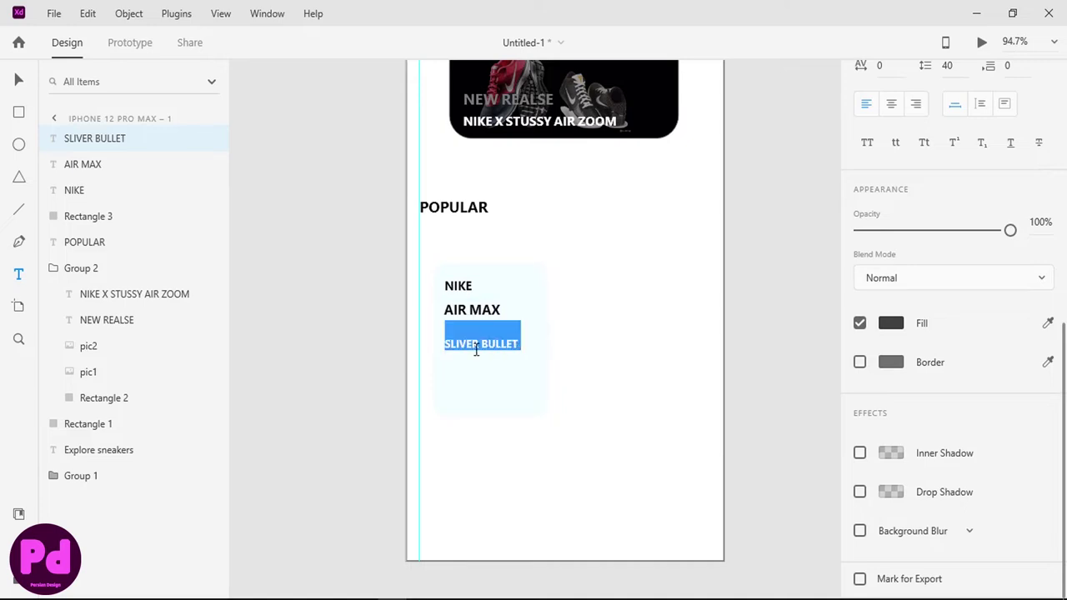
{"action": "left_click", "coordinate": [887, 324]}
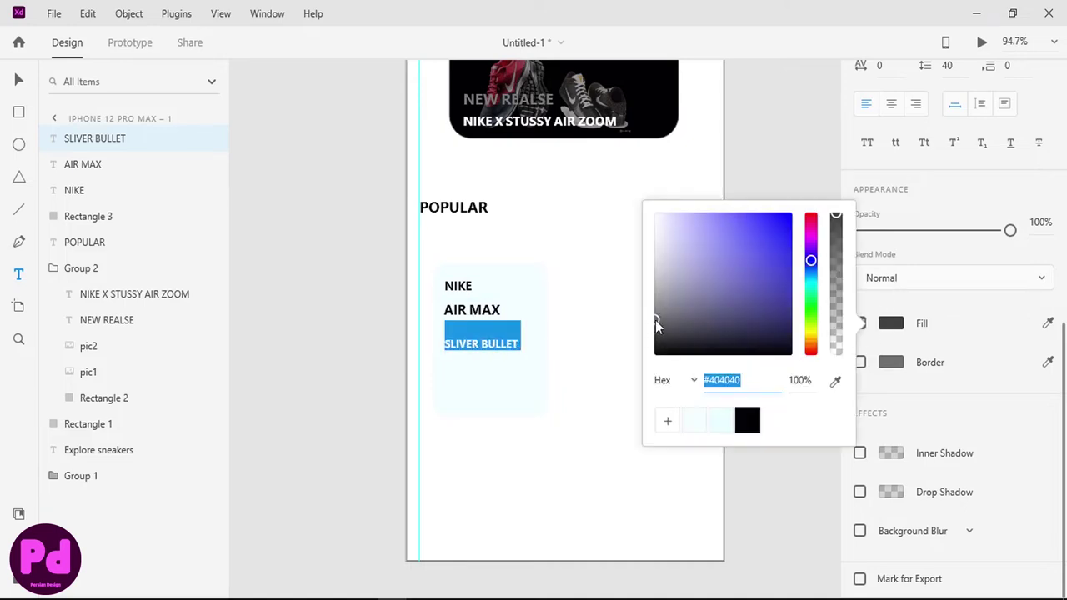
{"action": "left_click", "coordinate": [600, 326]}
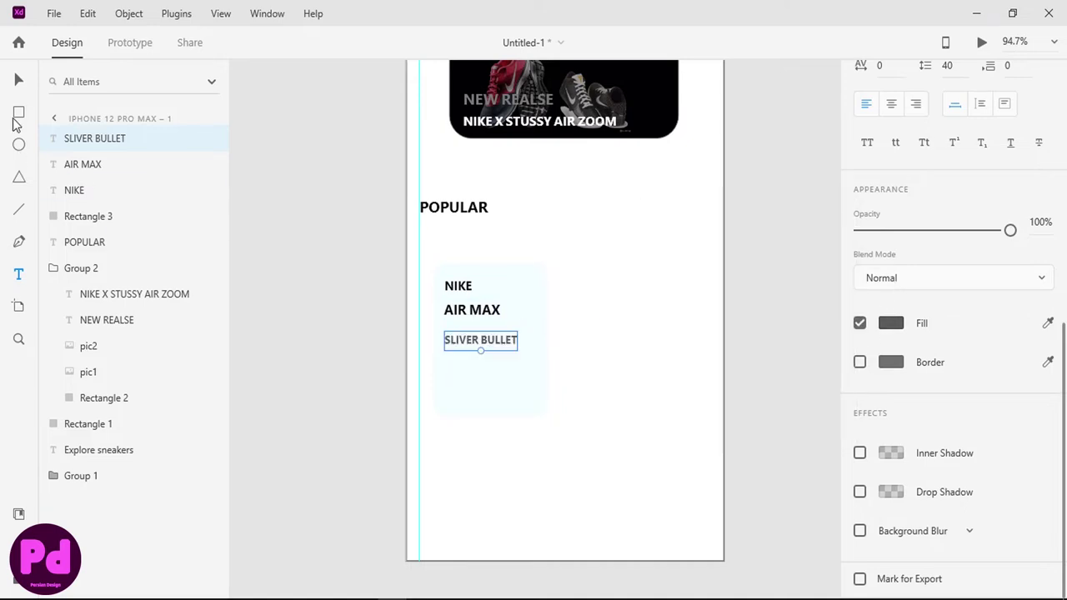
Step: Nudge SLIVER BULLET and AIR MAX up into a tight stack under NIKE
{"action": "left_click", "coordinate": [18, 81]}
{"action": "left_click_drag", "start_coordinate": [461, 346], "coordinate": [461, 336]}
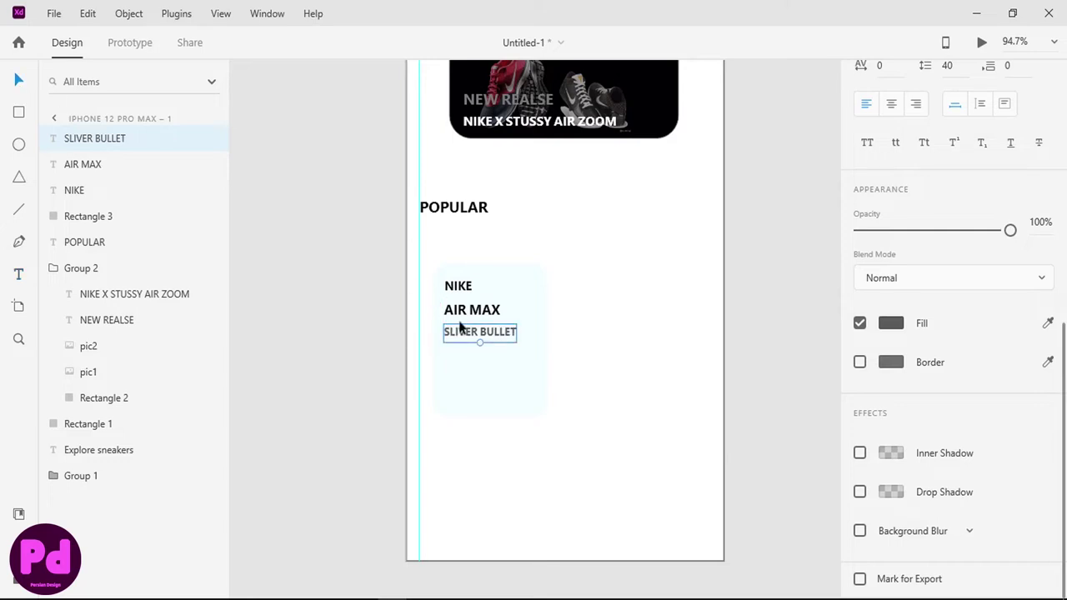
{"action": "left_click", "coordinate": [464, 322], "text": "shift"}
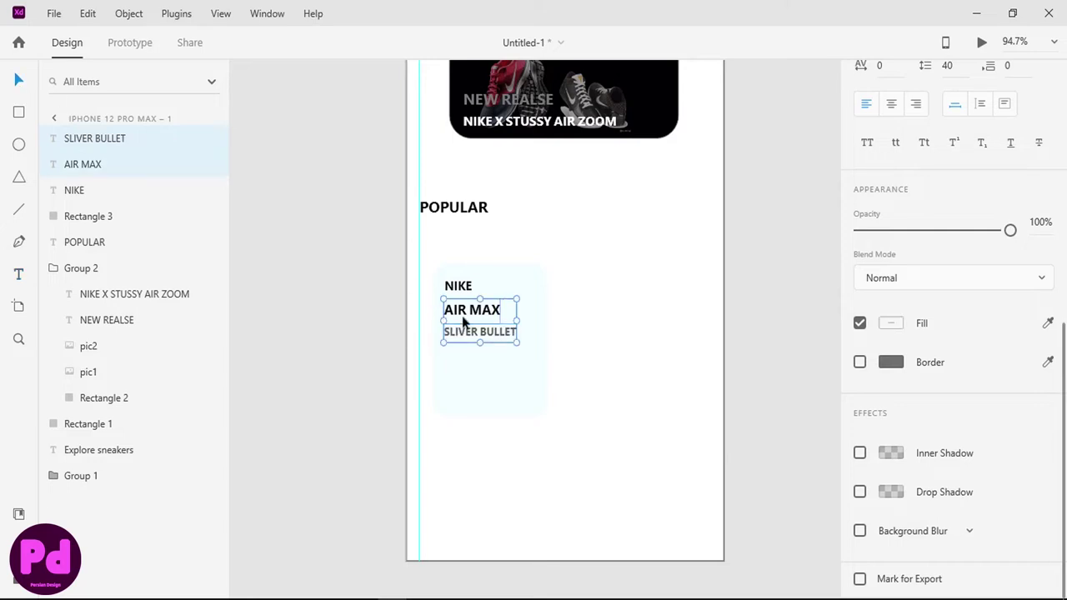
{"action": "left_click_drag", "start_coordinate": [465, 321], "coordinate": [465, 316]}
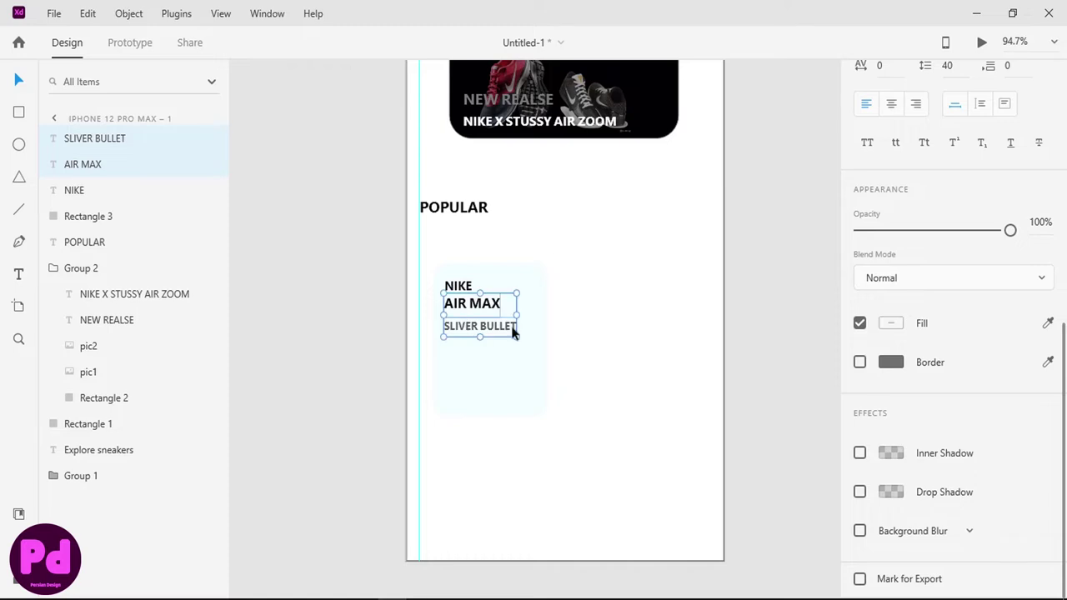
{"action": "left_click", "coordinate": [488, 342]}
{"action": "left_click", "coordinate": [484, 334]}
{"action": "left_click_drag", "start_coordinate": [483, 334], "coordinate": [482, 329]}
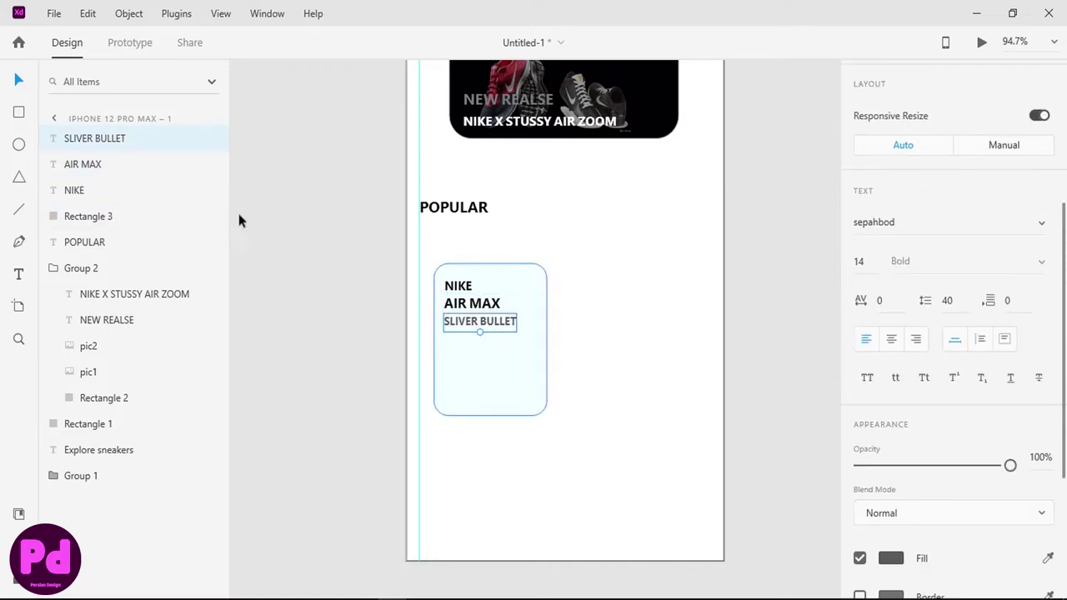
{"action": "left_click", "coordinate": [54, 13]}
Step: Import pic3.png and shrink it into the bottom of the card below SLIVER BULLET
{"action": "left_click", "coordinate": [233, 341]}
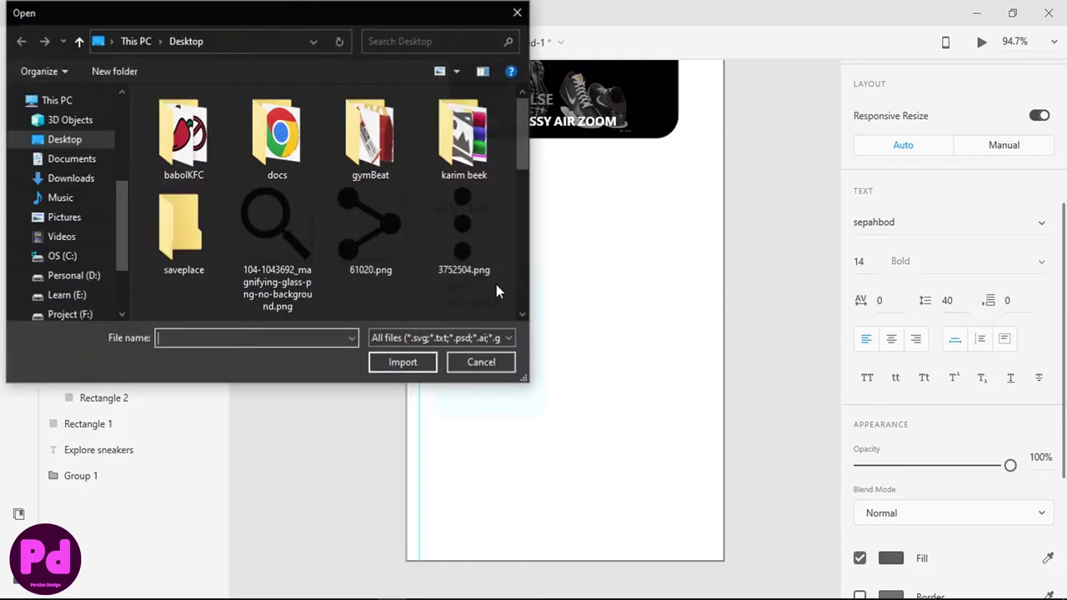
{"action": "scroll", "coordinate": [496, 291], "scroll_direction": "down", "scroll_amount": 5}
{"action": "scroll", "coordinate": [434, 250], "scroll_direction": "down", "scroll_amount": 2}
{"action": "left_click", "coordinate": [198, 265]}
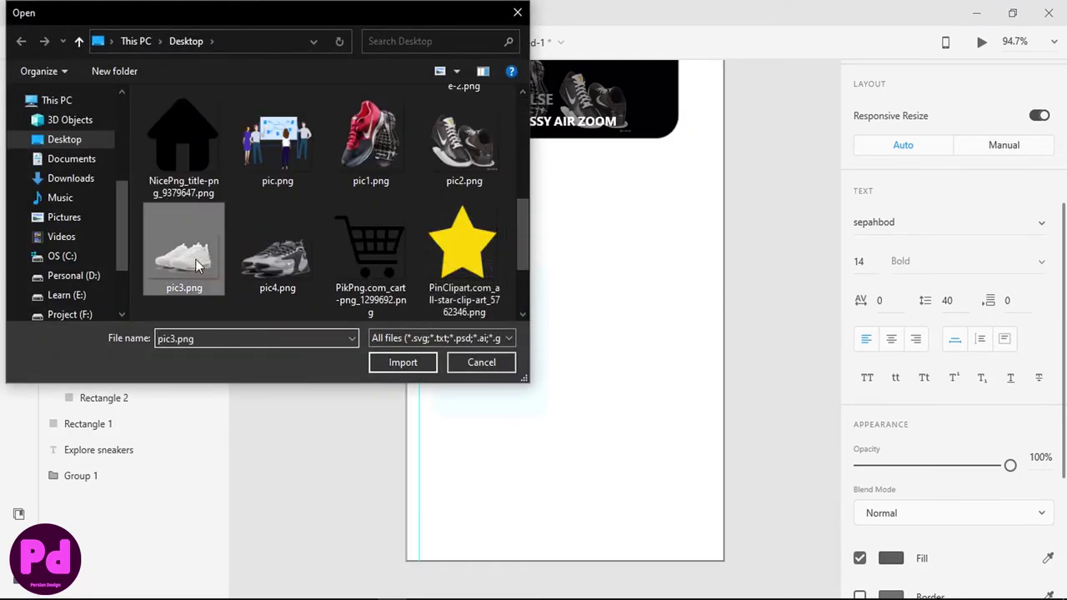
{"action": "double_click", "coordinate": [197, 266]}
{"action": "mouse_move", "coordinate": [564, 81]}
{"action": "left_mouse_down"}
{"action": "mouse_move", "coordinate": [572, 504]}
{"action": "mouse_move", "coordinate": [489, 369]}
{"action": "mouse_move", "coordinate": [492, 320]}
{"action": "left_mouse_up"}
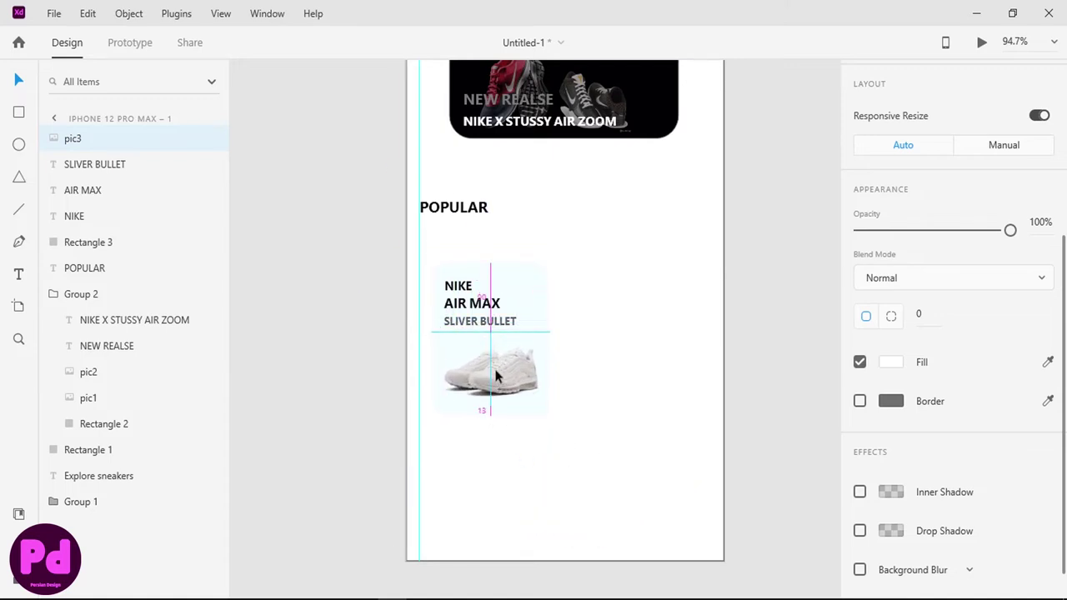
{"action": "left_click_drag", "start_coordinate": [492, 363], "coordinate": [492, 377]}
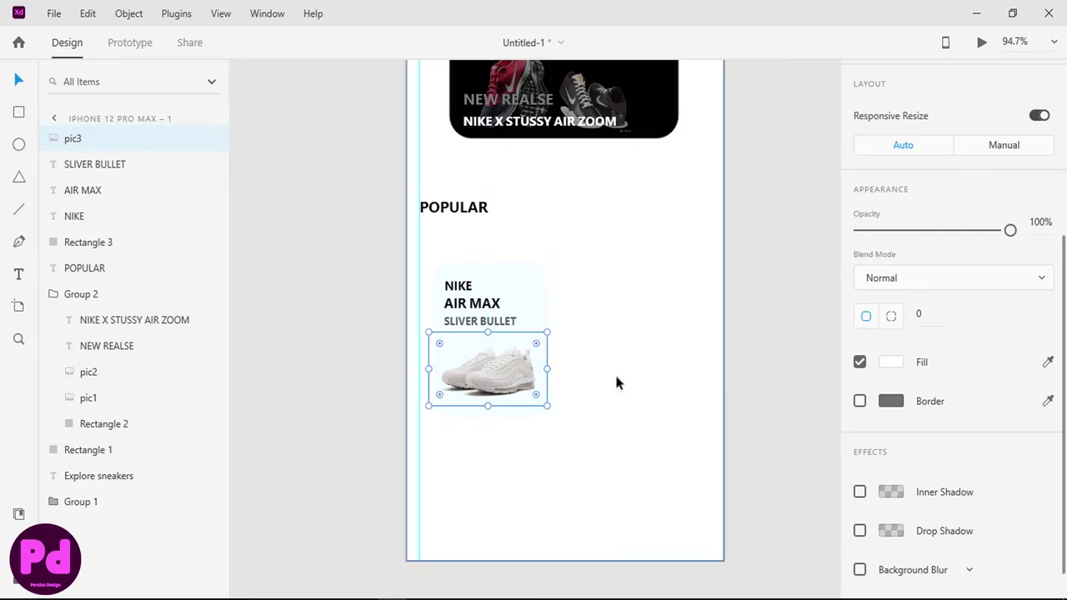
{"action": "left_click_drag", "start_coordinate": [512, 380], "coordinate": [512, 388]}
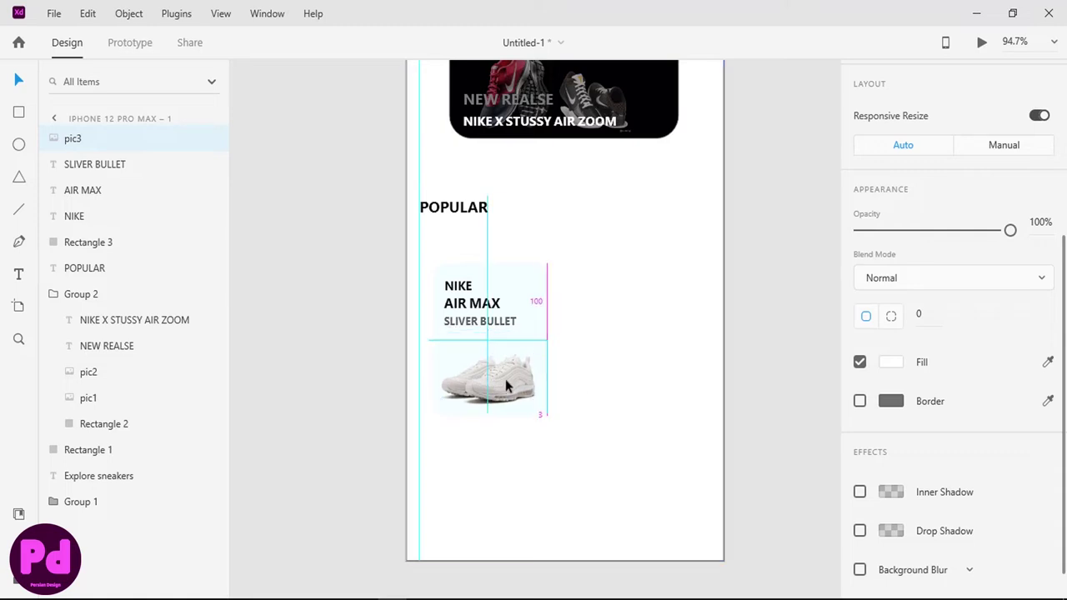
Step: Import the star clip-art image into the design
{"action": "left_click", "coordinate": [53, 14]}
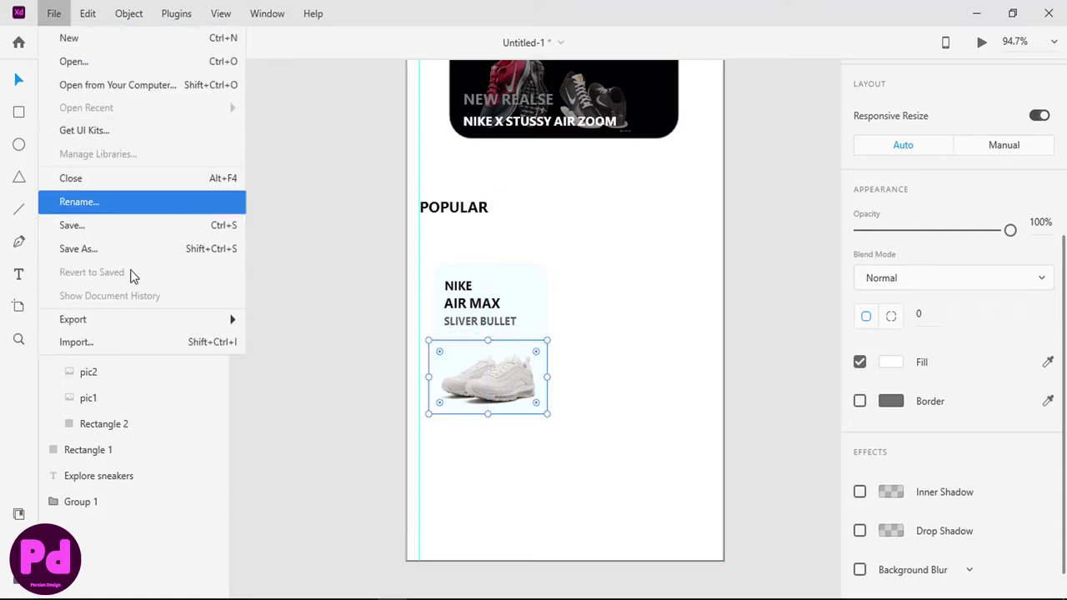
{"action": "left_click", "coordinate": [353, 321]}
{"action": "scroll", "coordinate": [333, 200], "scroll_direction": "down", "scroll_amount": 3}
{"action": "scroll", "coordinate": [333, 200], "scroll_direction": "down", "scroll_amount": 3}
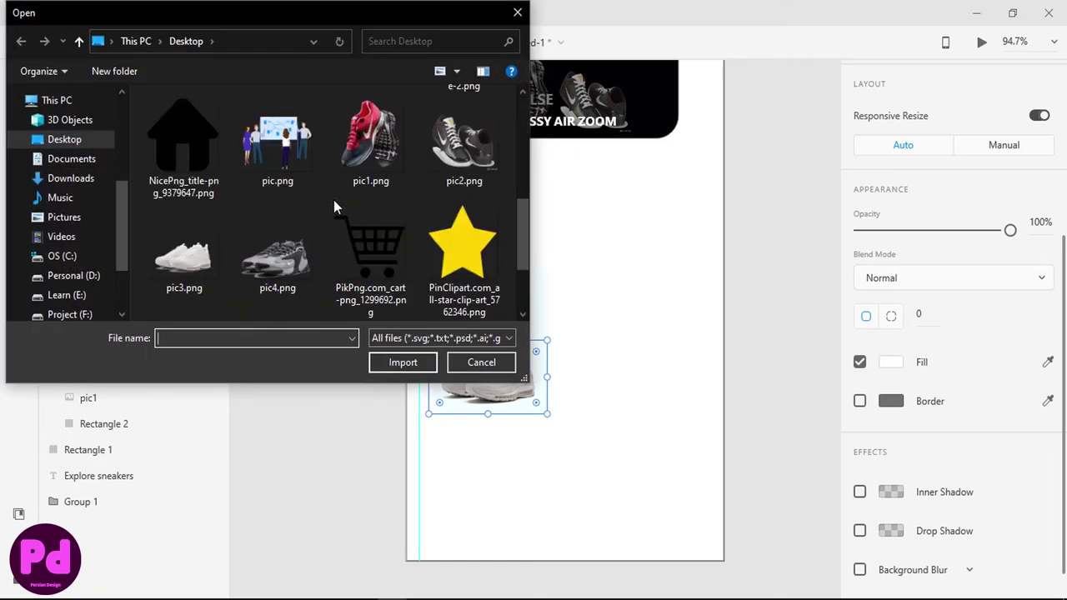
{"action": "double_click", "coordinate": [464, 242]}
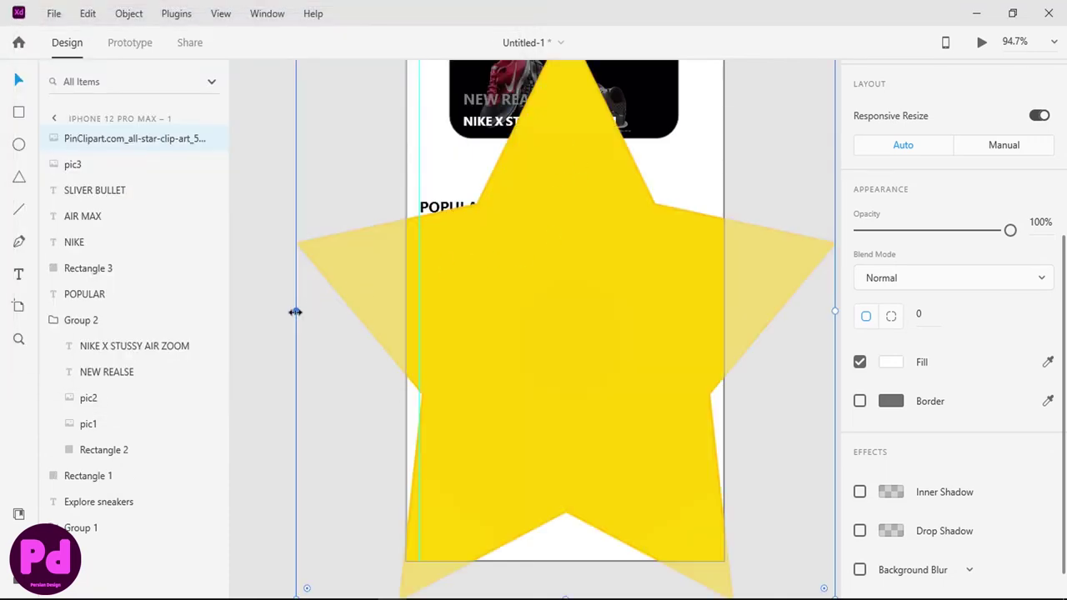
Step: Shrink the star to 16 px wide and place it just below SLIVER BULLET
{"action": "mouse_move", "coordinate": [295, 309]}
{"action": "left_mouse_down"}
{"action": "mouse_move", "coordinate": [769, 311]}
{"action": "mouse_move", "coordinate": [439, 320]}
{"action": "mouse_move", "coordinate": [503, 329]}
{"action": "left_mouse_up"}
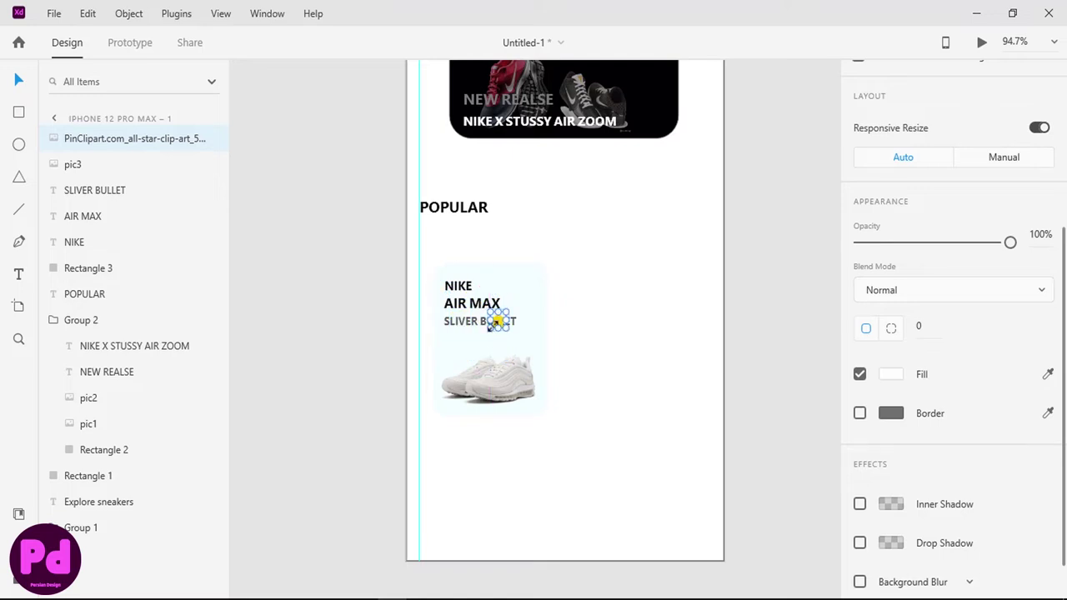
{"action": "left_click", "coordinate": [471, 339]}
{"action": "key", "text": "ctrl+z"}
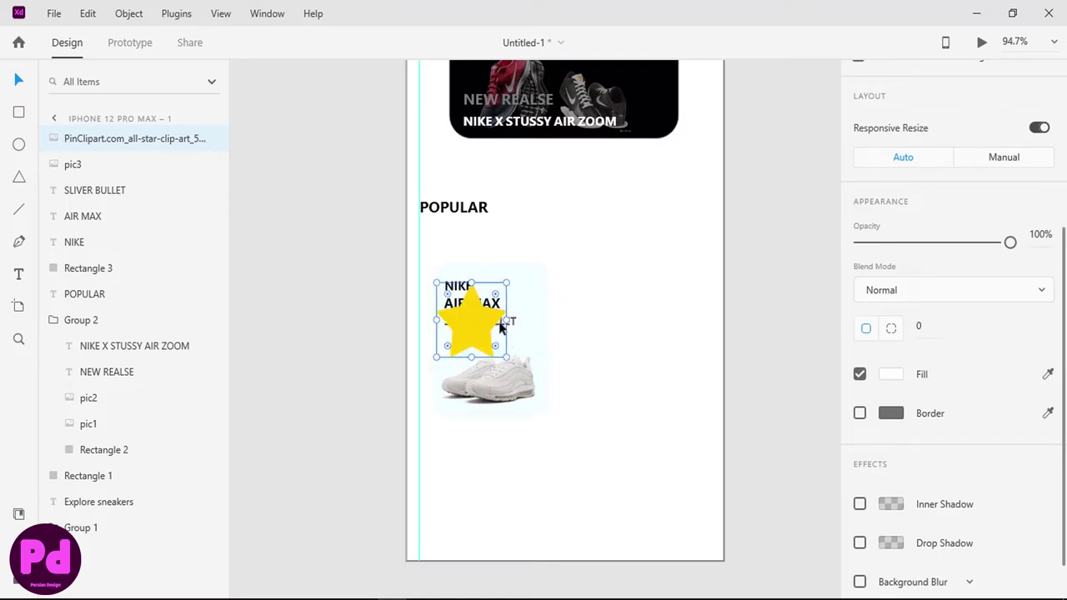
{"action": "left_click_drag", "start_coordinate": [467, 288], "coordinate": [457, 350]}
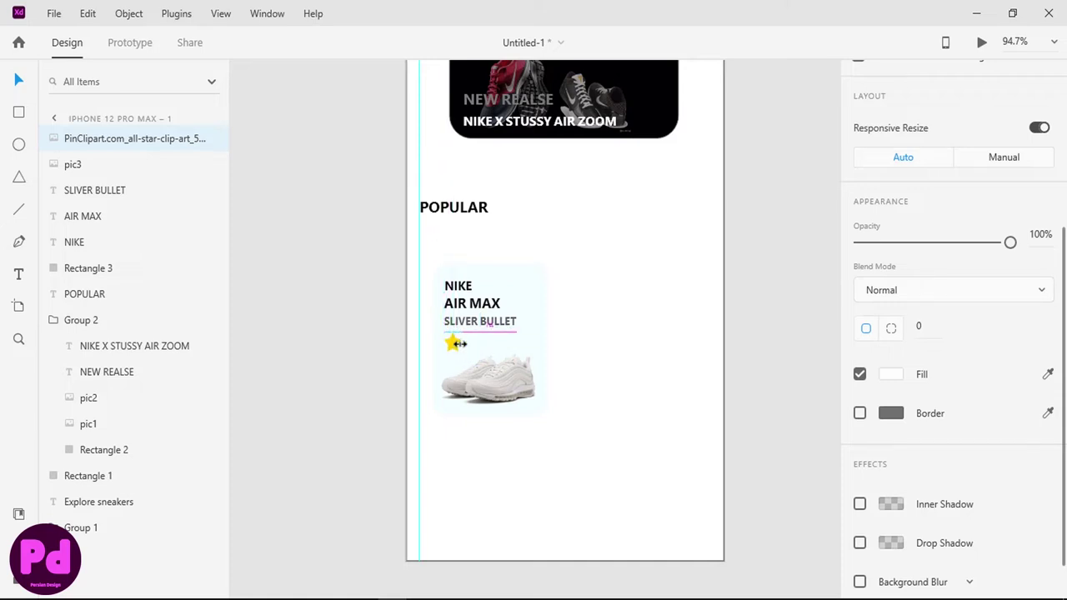
{"action": "left_click_drag", "start_coordinate": [458, 350], "coordinate": [454, 345]}
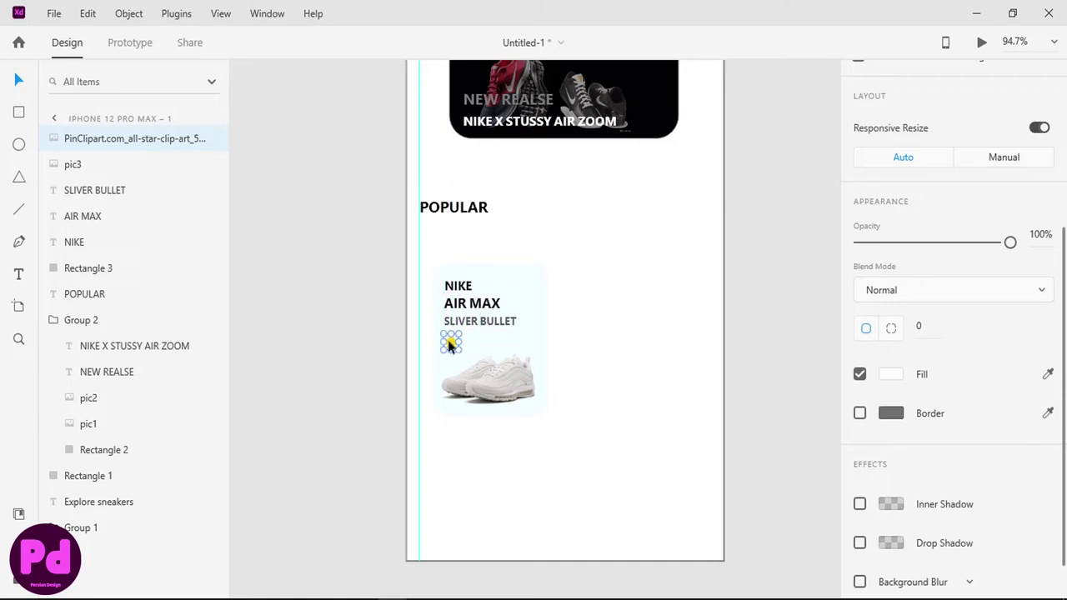
{"action": "scroll", "coordinate": [905, 334], "scroll_direction": "down", "scroll_amount": 2}
{"action": "scroll", "coordinate": [906, 302], "scroll_direction": "up", "scroll_amount": 6}
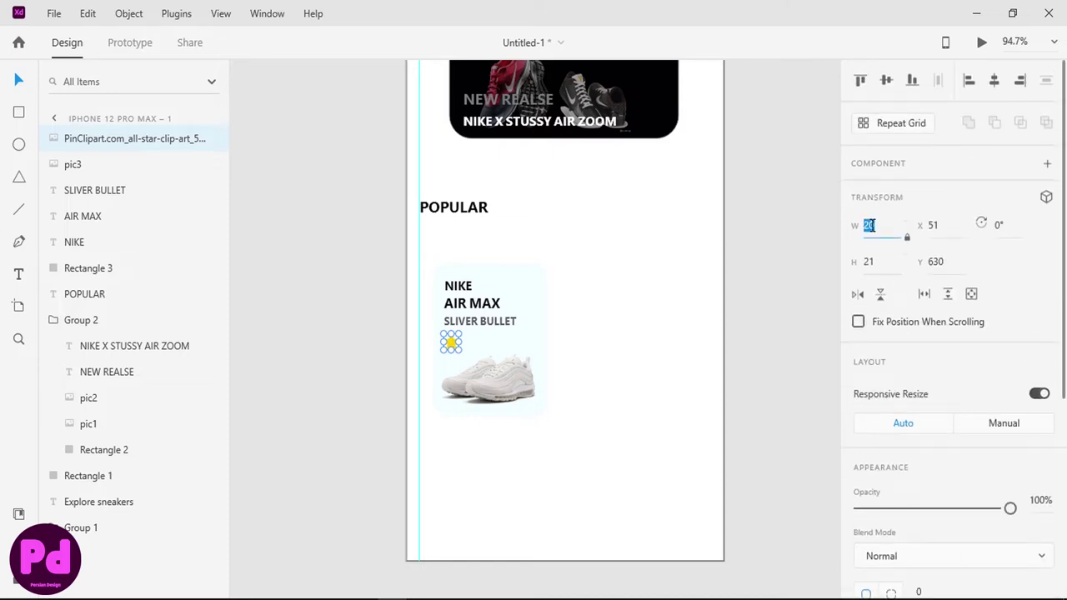
{"action": "type", "text": "16"}
{"action": "key", "text": "Return"}
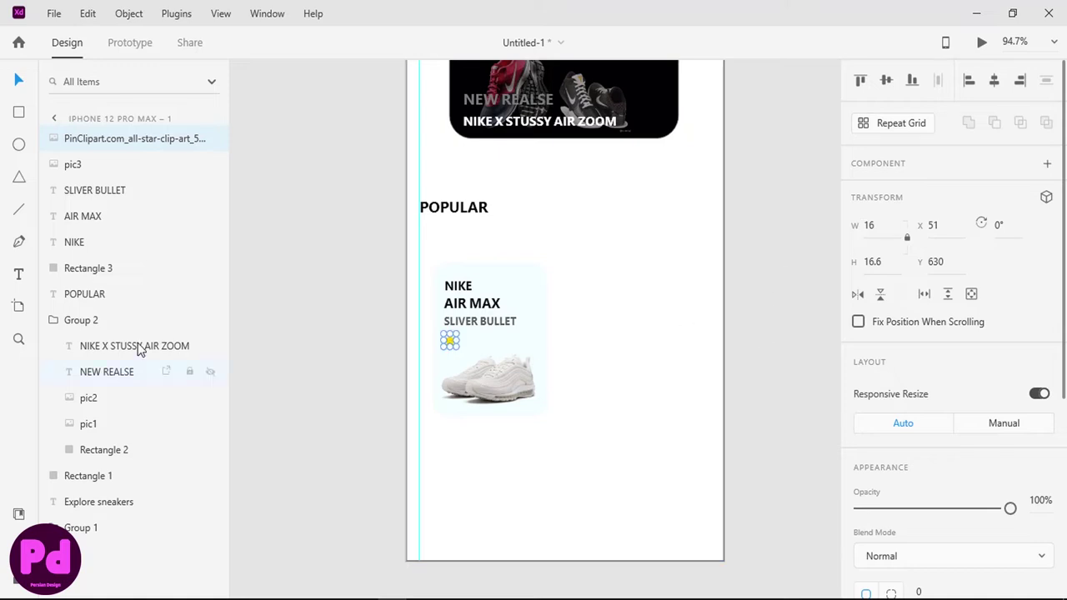
Step: Add a $229 price in SF Arborcrest on the card's right side
{"action": "left_click", "coordinate": [18, 273]}
{"action": "left_click", "coordinate": [525, 345]}
{"action": "type", "text": "$"}
{"action": "scroll", "coordinate": [882, 261], "scroll_direction": "down", "scroll_amount": 3}
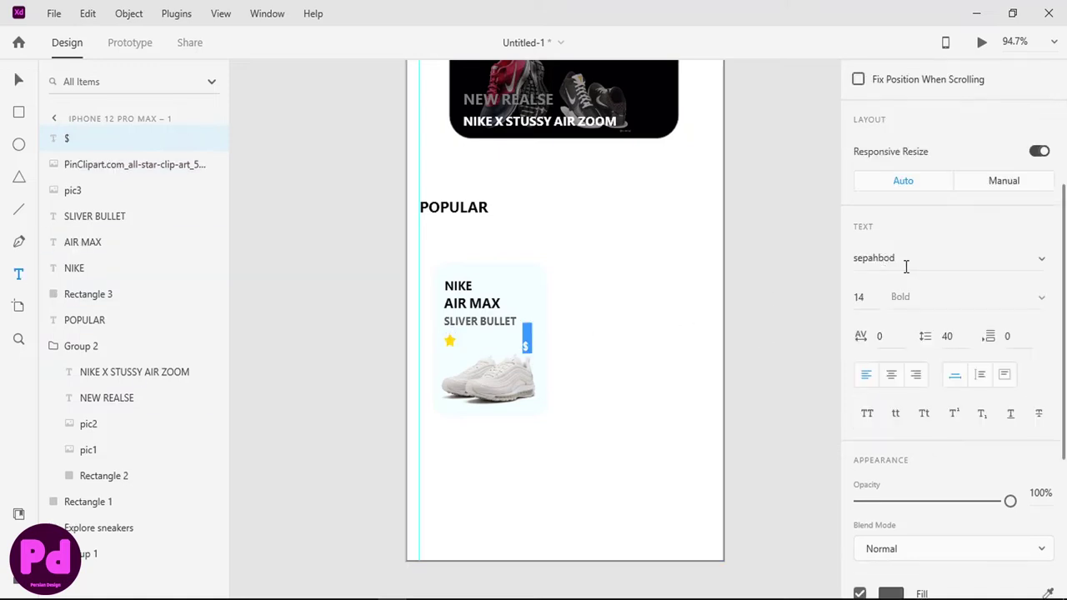
{"action": "left_click", "coordinate": [1041, 258]}
{"action": "left_click", "coordinate": [965, 296]}
{"action": "left_click", "coordinate": [527, 343]}
{"action": "type", "text": "3"}
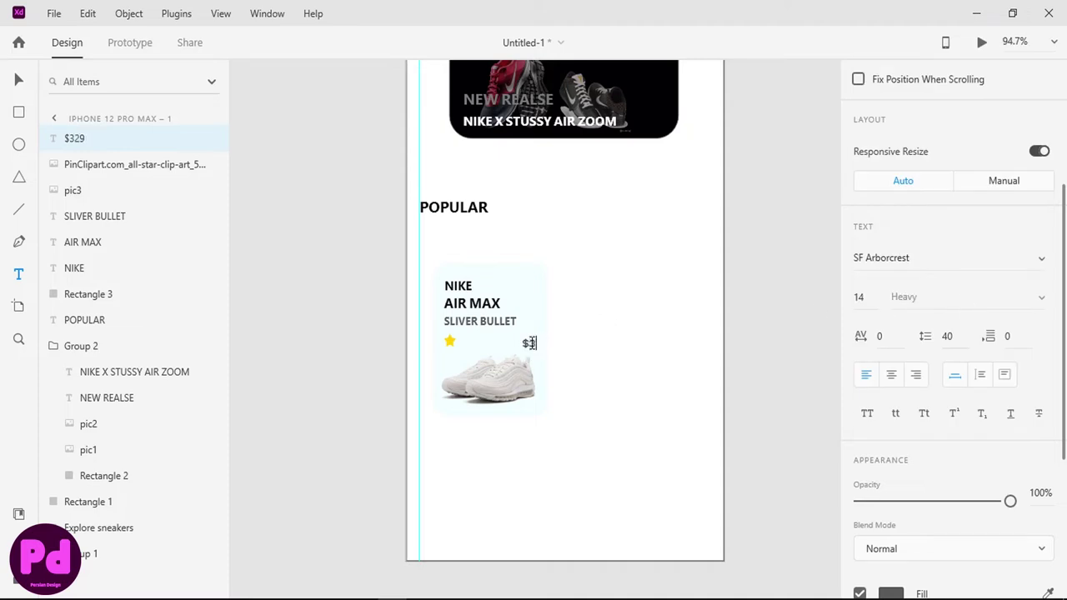
{"action": "type", "text": "29"}
{"action": "key", "text": "Escape"}
{"action": "left_click_drag", "start_coordinate": [536, 344], "coordinate": [524, 345]}
Step: Give the card background a drop shadow with X 3, Y 3 and blur 6
{"action": "left_click", "coordinate": [534, 367]}
{"action": "scroll", "coordinate": [872, 408], "scroll_direction": "down", "scroll_amount": 2}
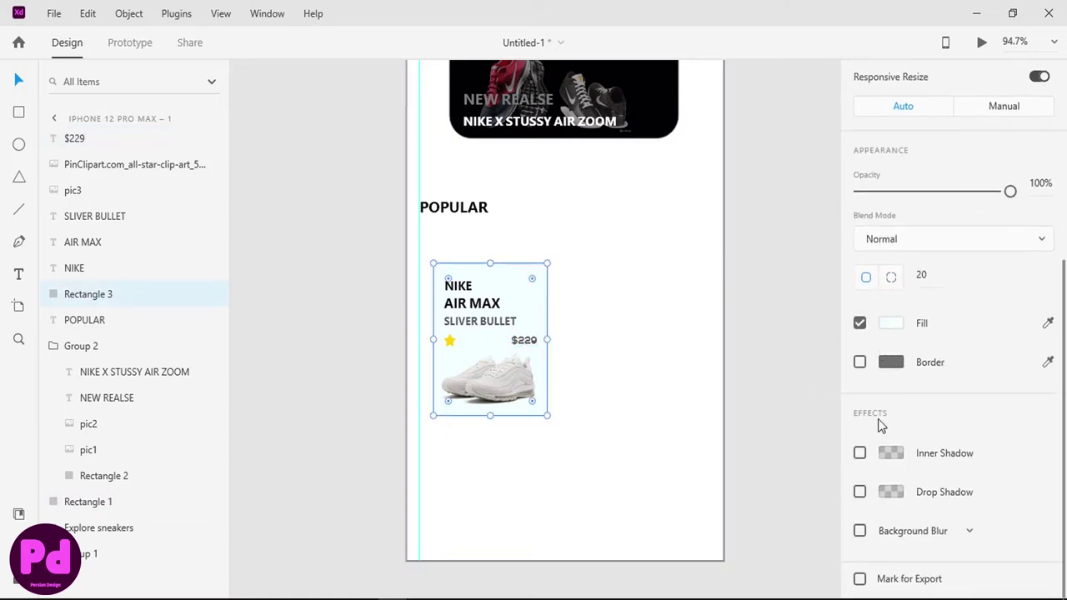
{"action": "left_click", "coordinate": [860, 492]}
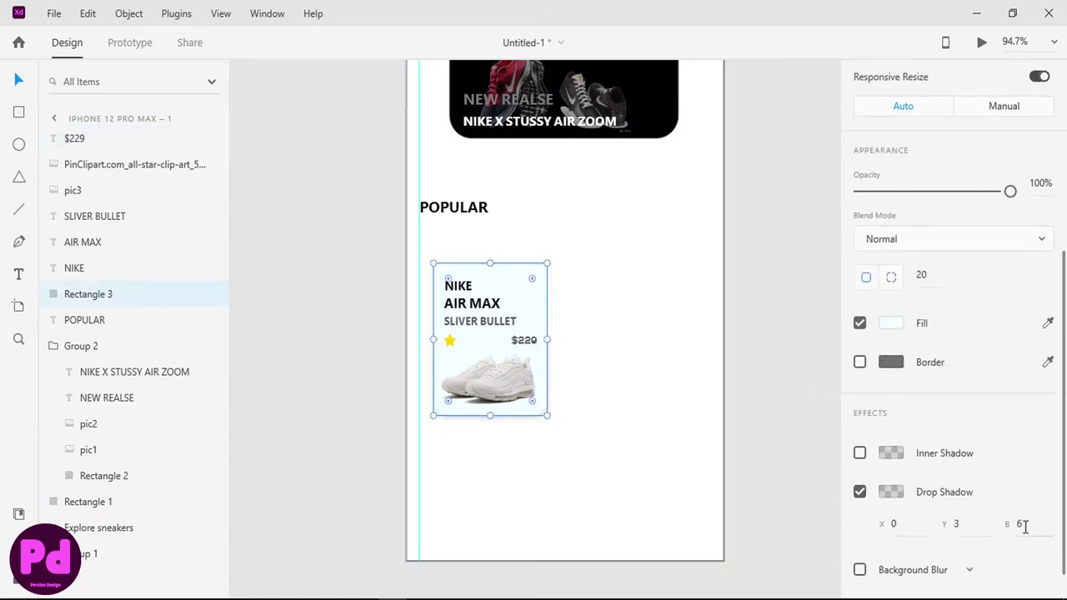
{"action": "left_click", "coordinate": [905, 523]}
{"action": "type", "text": "0"}
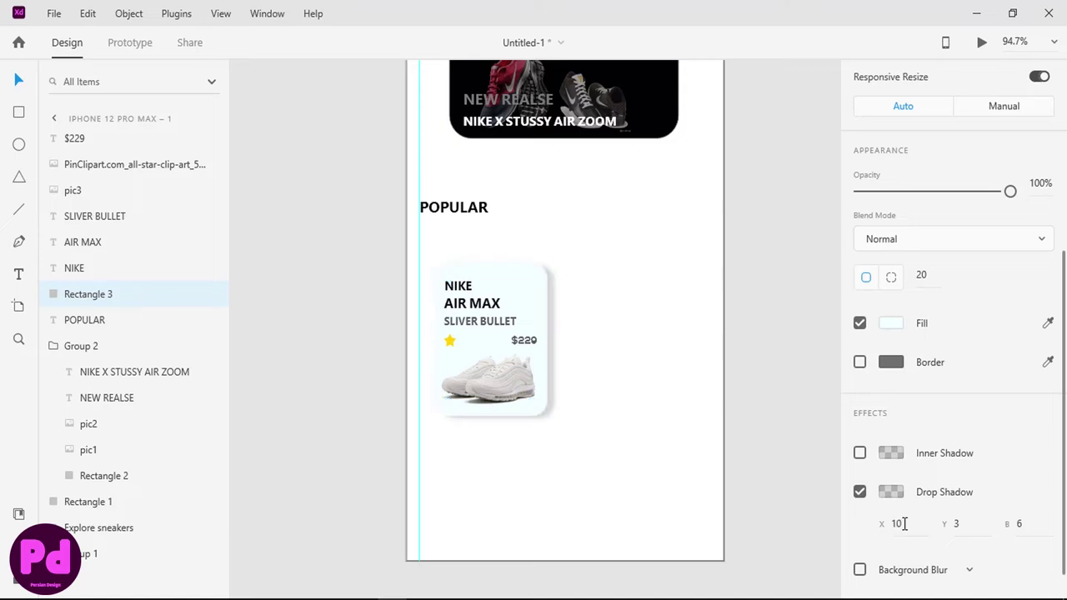
{"action": "key", "text": "Return"}
{"action": "type", "text": "5"}
{"action": "key", "text": "Return"}
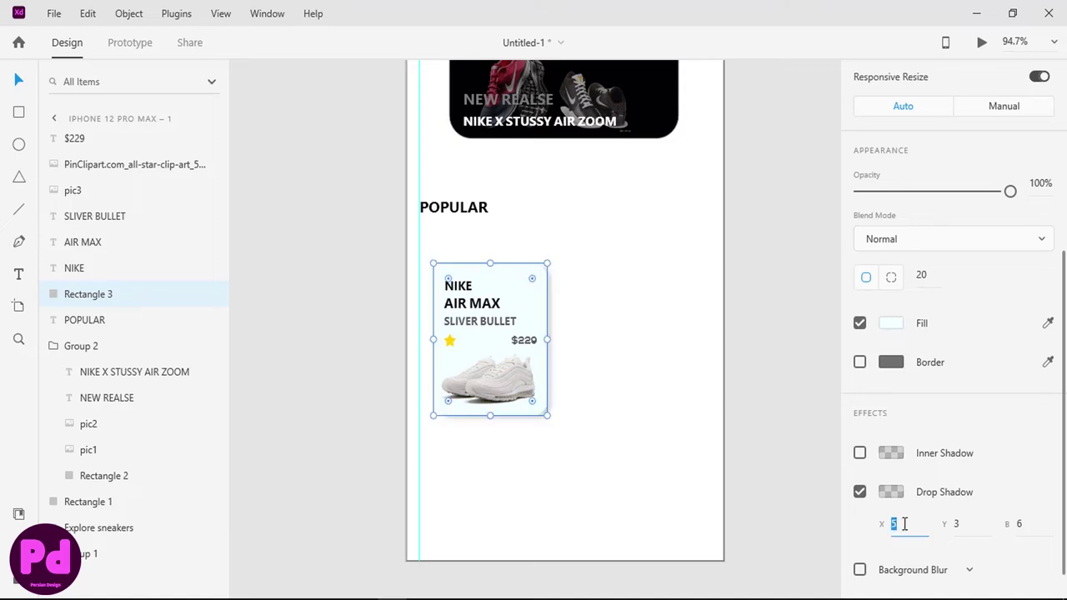
{"action": "type", "text": "3"}
{"action": "key", "text": "Return"}
{"action": "left_click", "coordinate": [75, 139]}
Step: Group the card's layers and stretch a repeat grid to make a second card
{"action": "left_click", "coordinate": [103, 327], "text": "shift"}
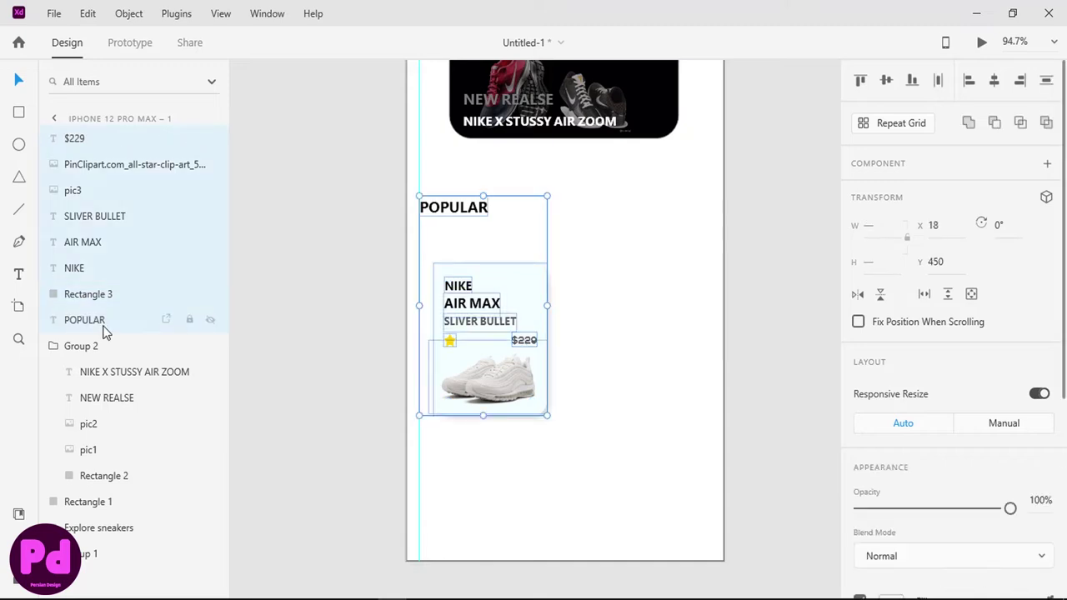
{"action": "left_click", "coordinate": [104, 294], "text": "shift"}
{"action": "key", "text": "ctrl+g"}
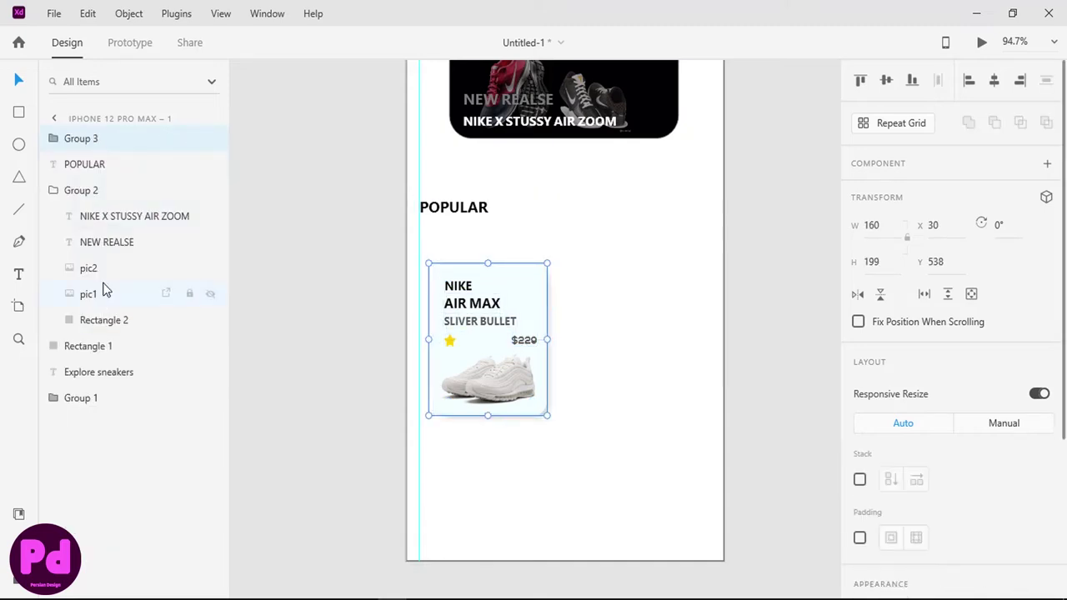
{"action": "key", "text": "ctrl+r"}
{"action": "left_click_drag", "start_coordinate": [552, 338], "coordinate": [714, 338]}
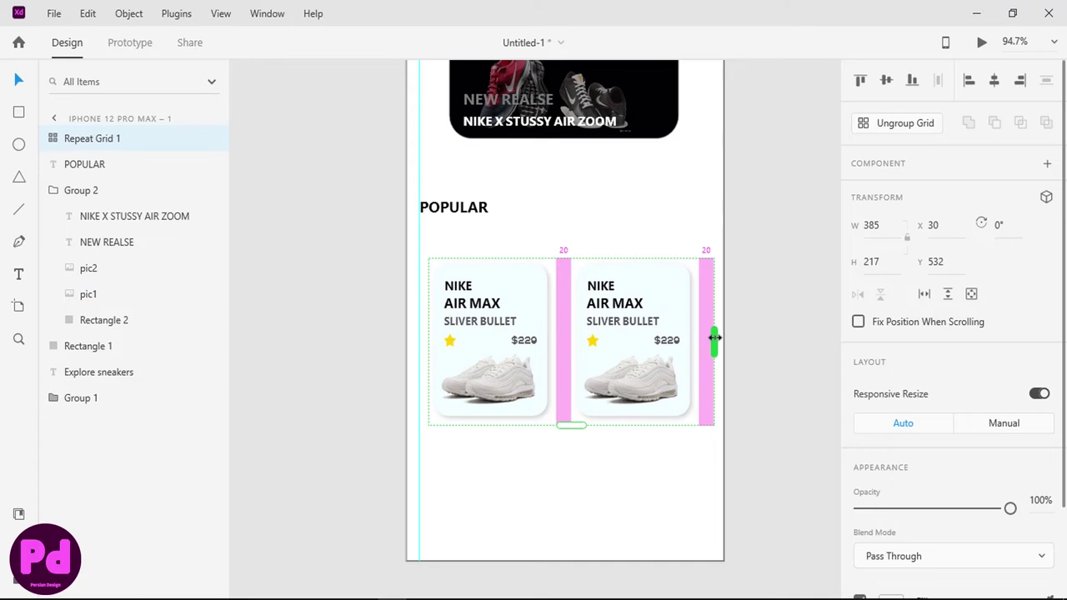
{"action": "left_click", "coordinate": [750, 275]}
Step: Ungroup the two-card repeat grid into separate card groups, keeping both shoe images
{"action": "double_click", "coordinate": [639, 368]}
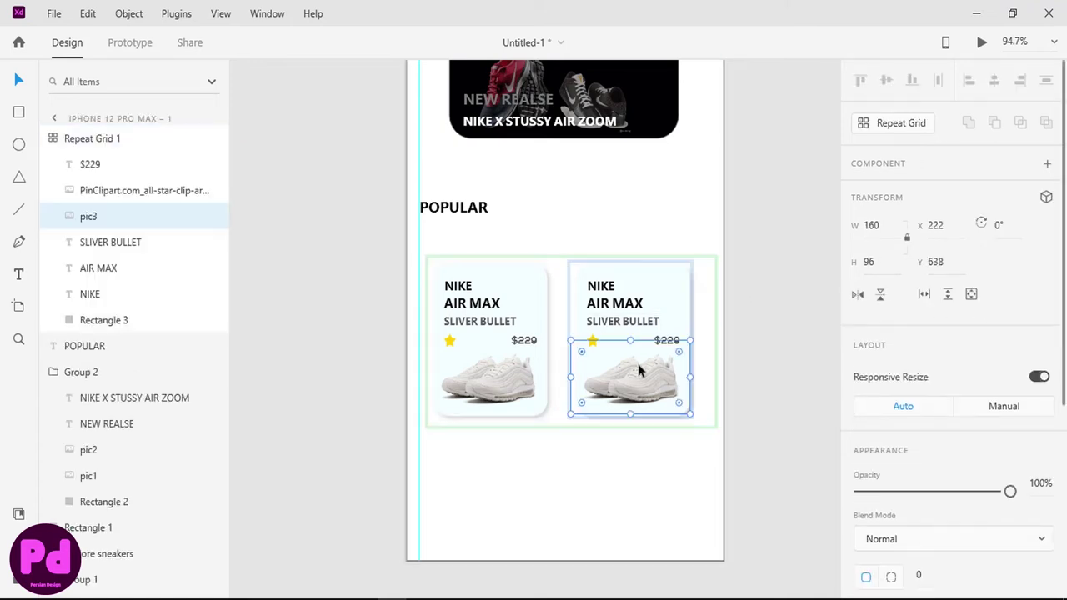
{"action": "key", "text": "Delete"}
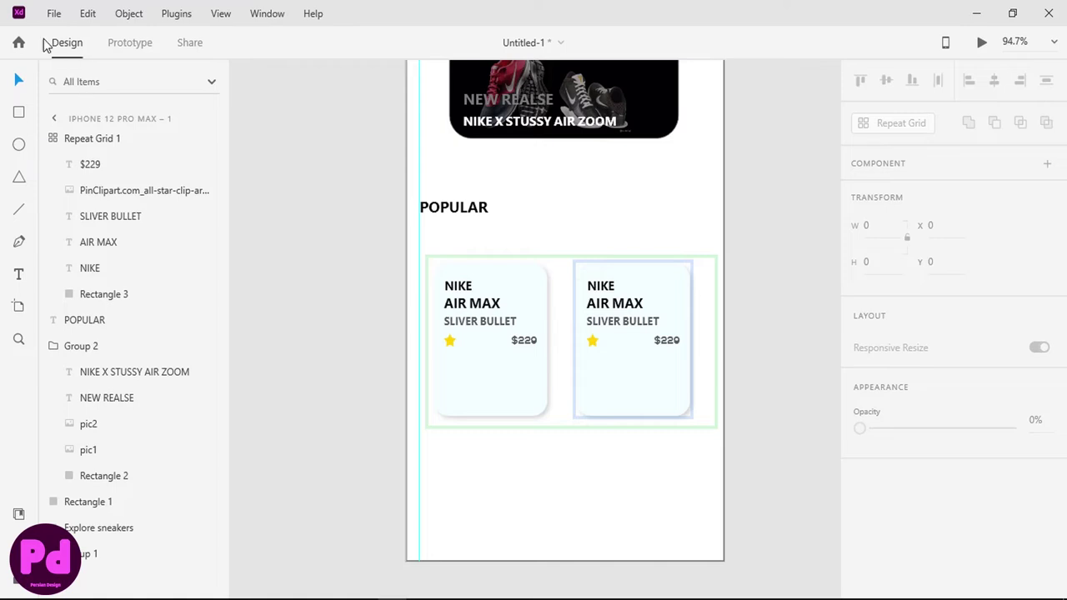
{"action": "key", "text": "ctrl+z"}
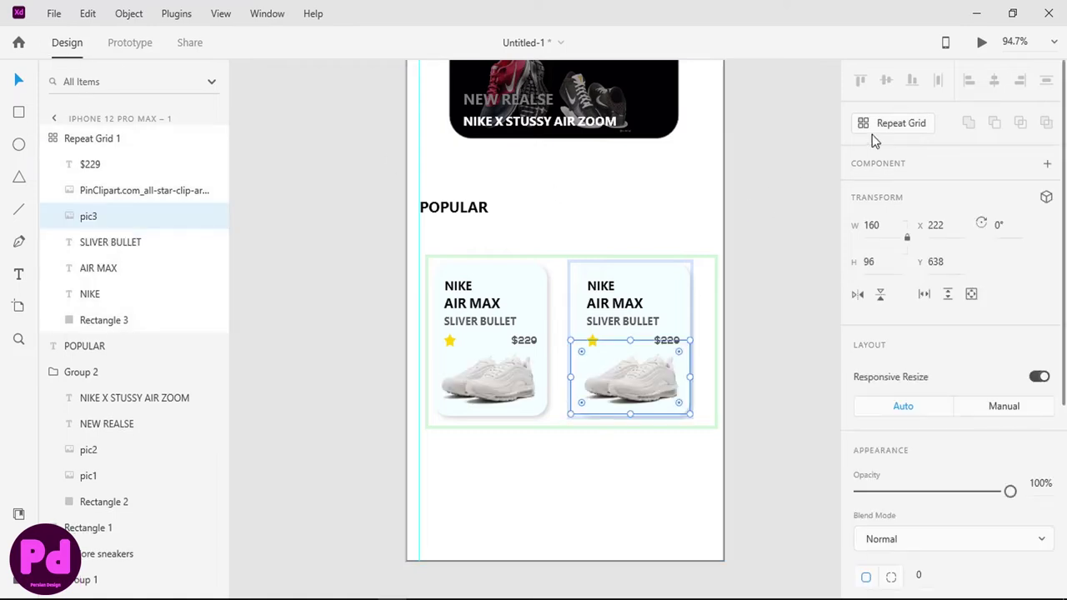
{"action": "left_click", "coordinate": [892, 124]}
{"action": "left_click", "coordinate": [798, 224]}
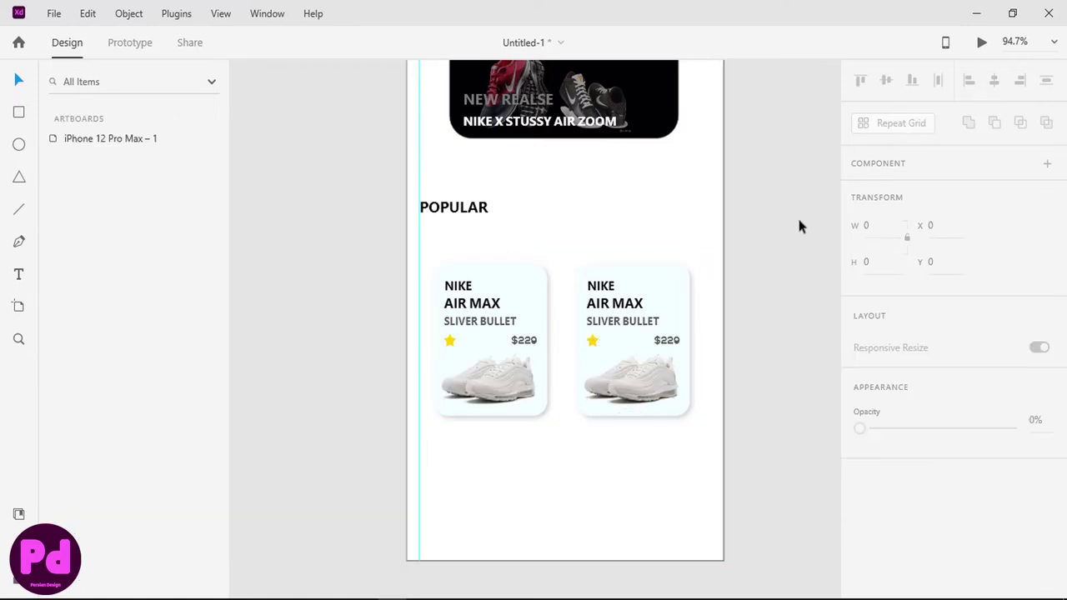
{"action": "left_click", "coordinate": [676, 382]}
{"action": "left_click", "coordinate": [877, 125]}
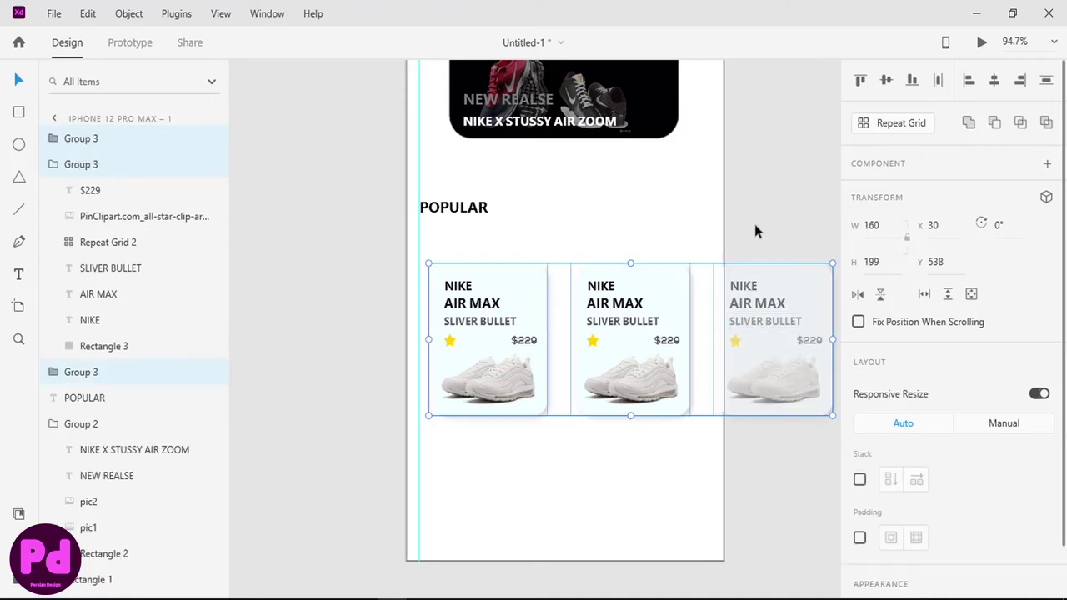
{"action": "left_click", "coordinate": [729, 319]}
{"action": "left_click", "coordinate": [727, 317]}
{"action": "double_click", "coordinate": [634, 380]}
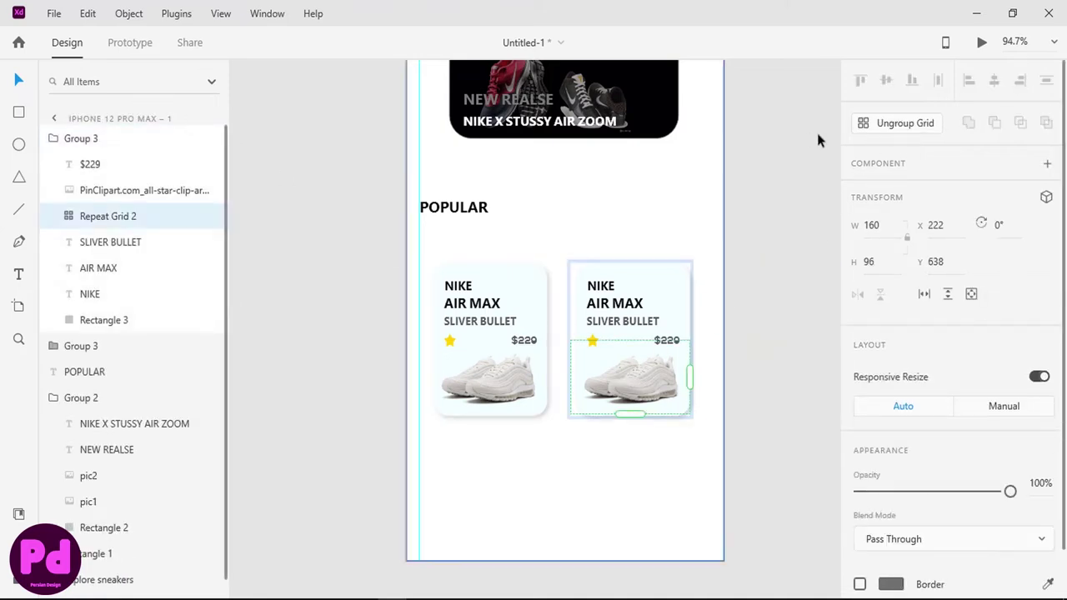
Step: Replace the right card's white shoe with the grey pic4.png sneaker, resized to fit the card
{"action": "left_click", "coordinate": [900, 123]}
{"action": "left_click", "coordinate": [53, 14]}
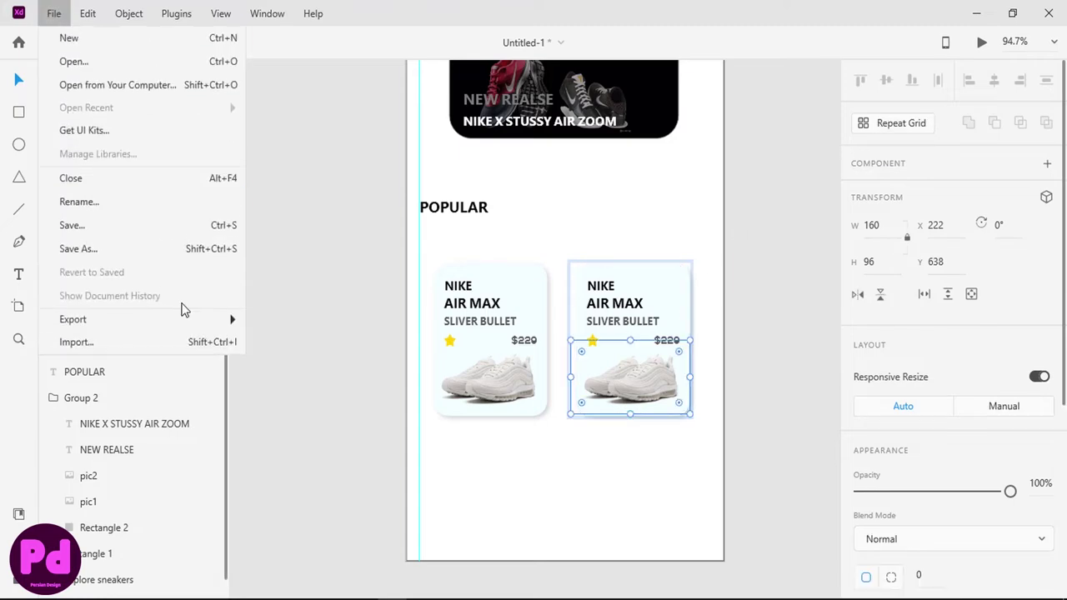
{"action": "left_click", "coordinate": [192, 341]}
{"action": "scroll", "coordinate": [393, 251], "scroll_direction": "down", "scroll_amount": 3}
{"action": "scroll", "coordinate": [393, 250], "scroll_direction": "down", "scroll_amount": 2}
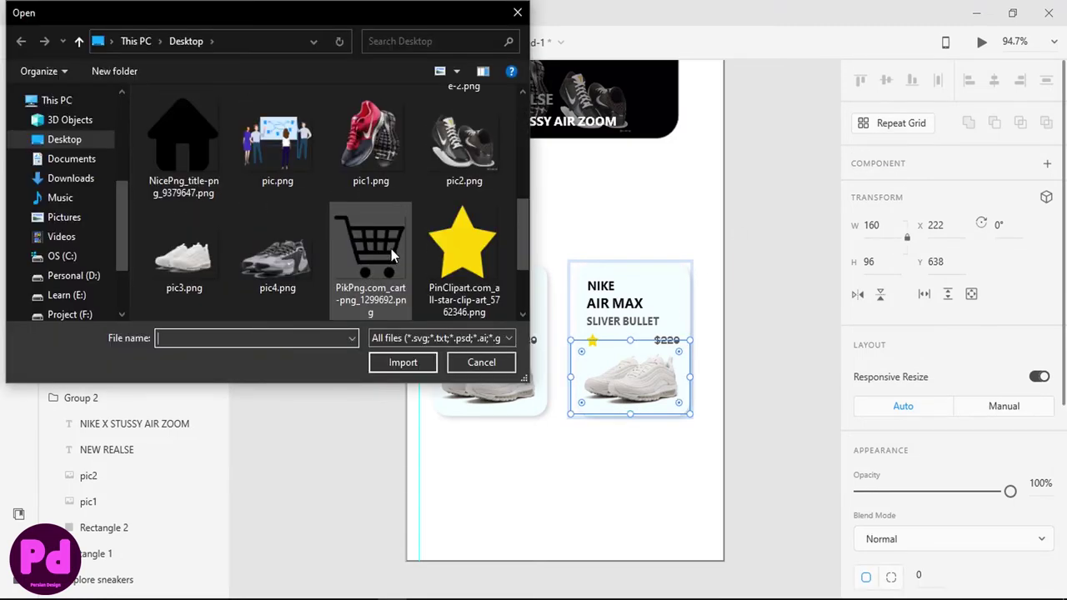
{"action": "double_click", "coordinate": [312, 244]}
{"action": "left_click_drag", "start_coordinate": [566, 190], "coordinate": [584, 334]}
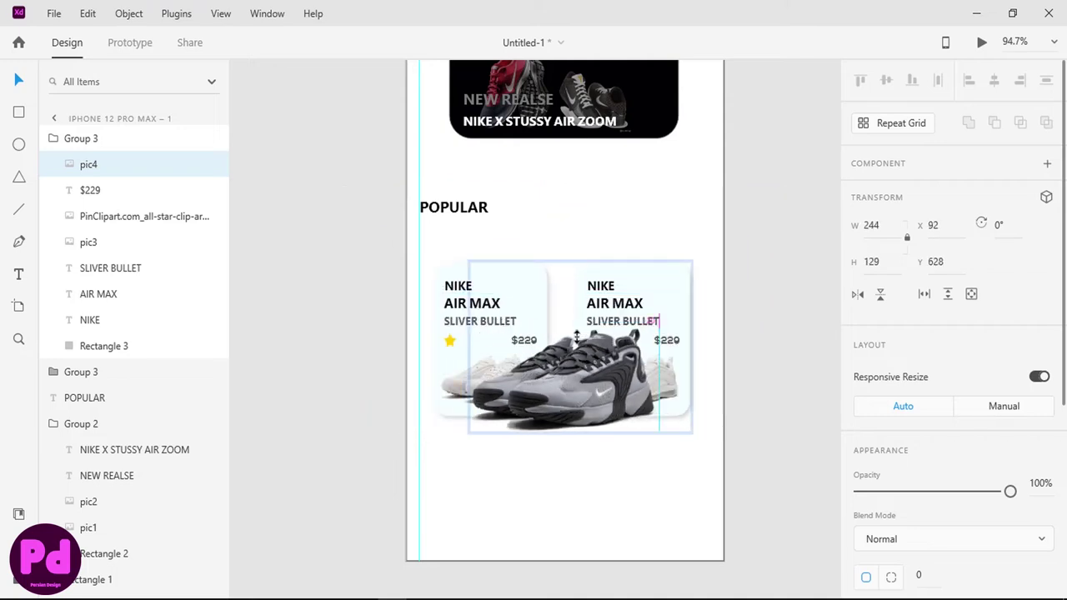
{"action": "left_click", "coordinate": [642, 371]}
{"action": "key", "text": "Delete"}
{"action": "left_click_drag", "start_coordinate": [572, 414], "coordinate": [626, 398]}
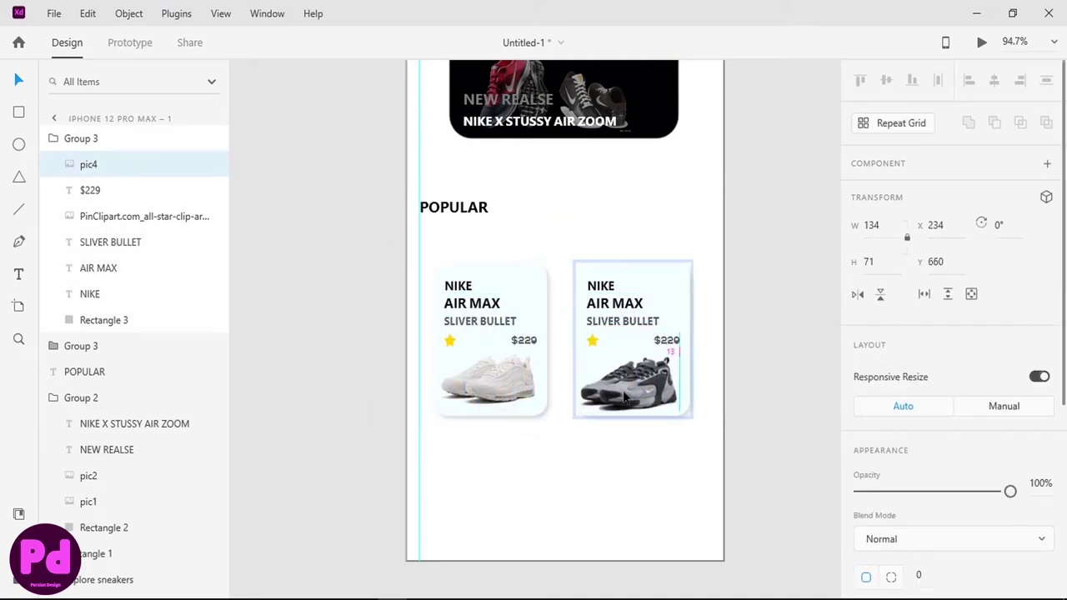
Step: Change the right card's price to $358 and its name from AIR MAX to ZOOM
{"action": "double_click", "coordinate": [672, 341]}
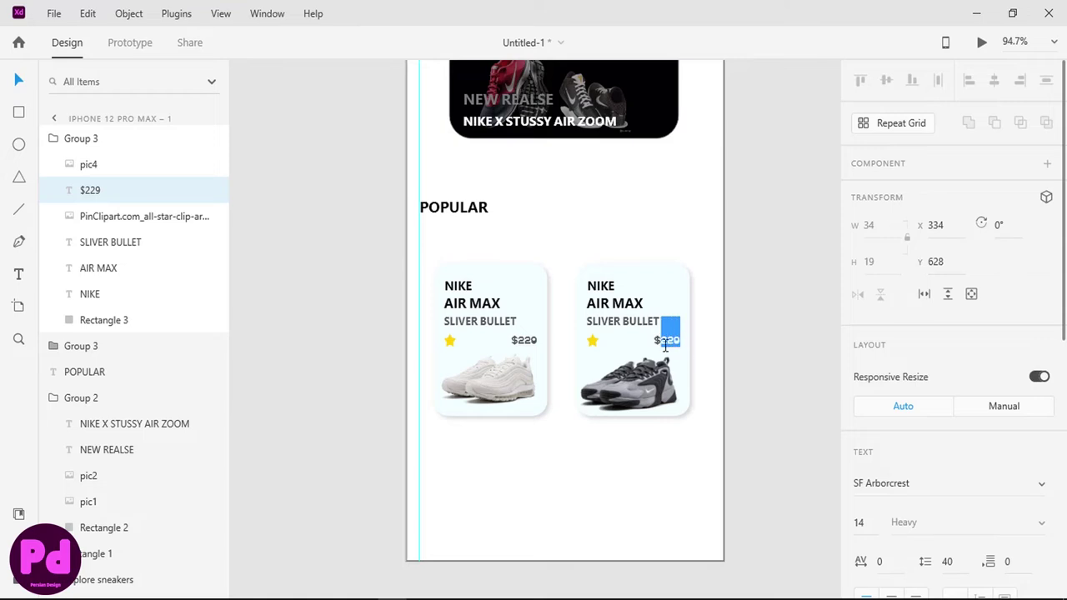
{"action": "type", "text": "358"}
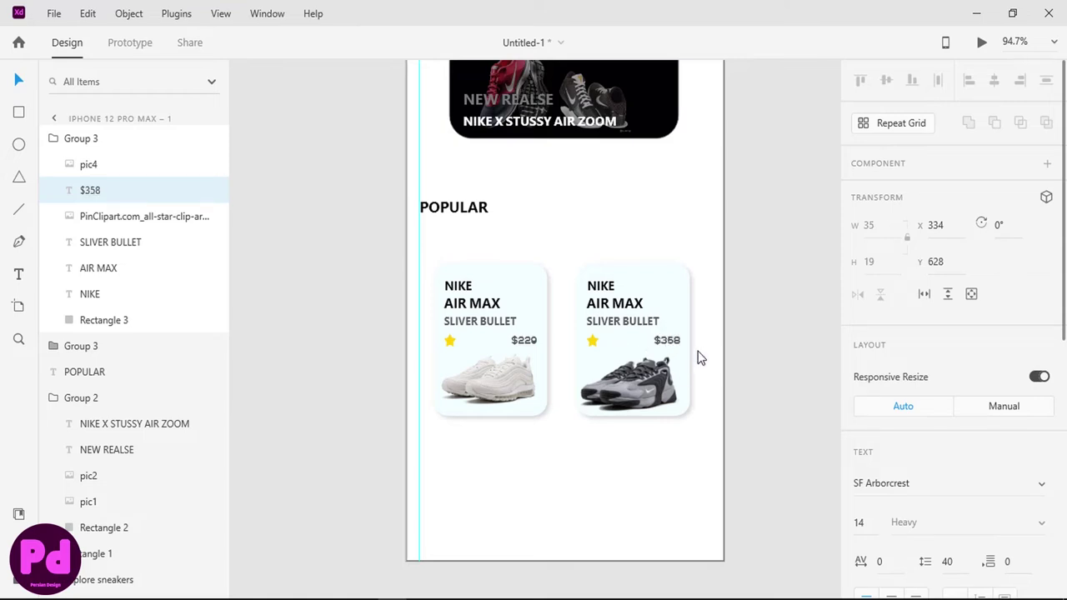
{"action": "left_click", "coordinate": [604, 306]}
{"action": "double_click", "coordinate": [604, 306]}
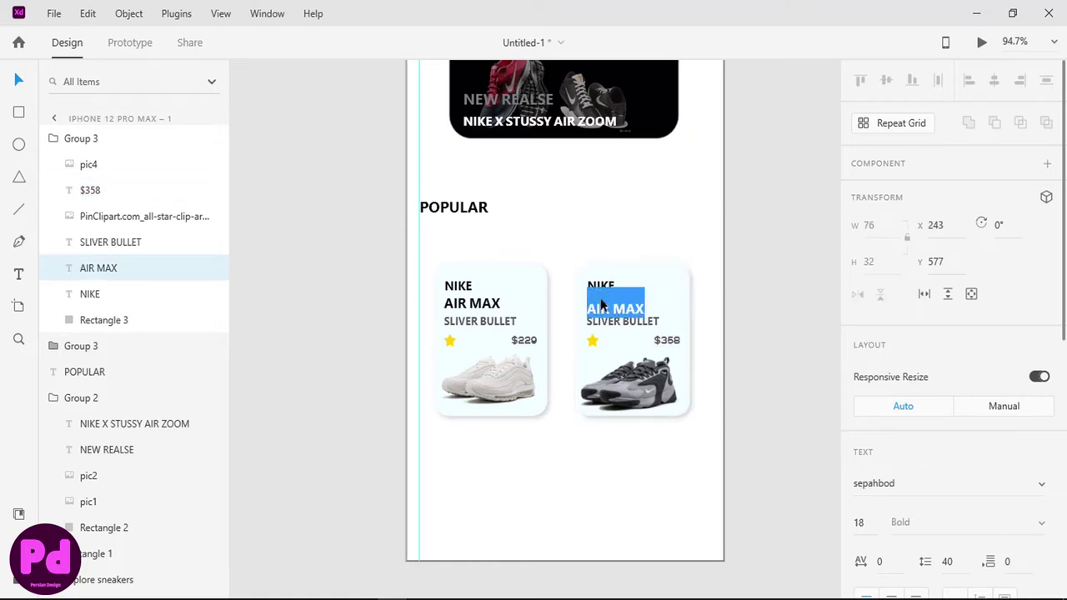
{"action": "type", "text": "ZOOM"}
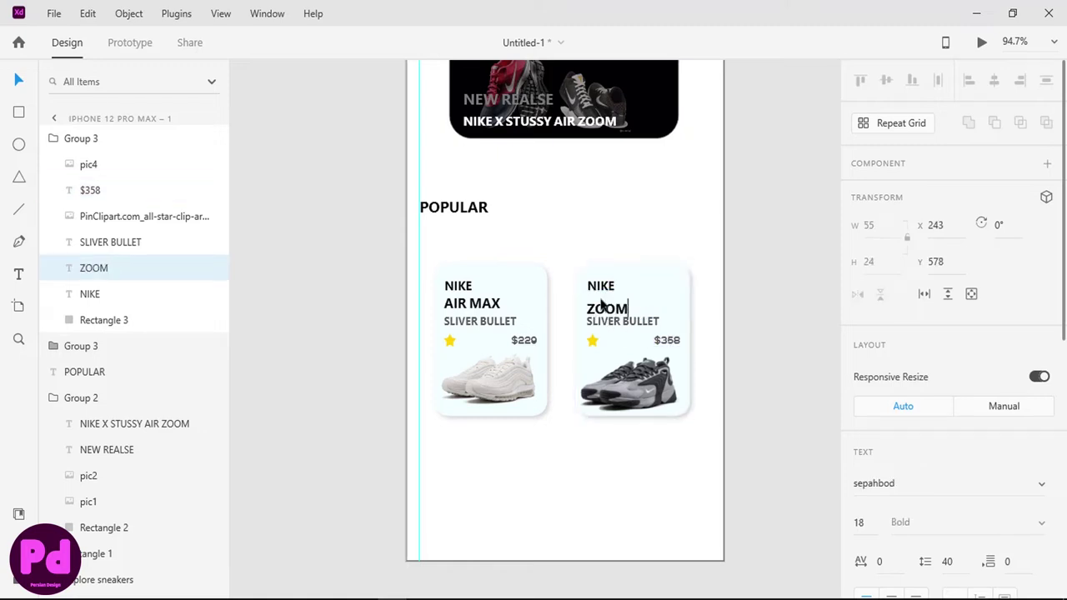
{"action": "key", "text": "Escape"}
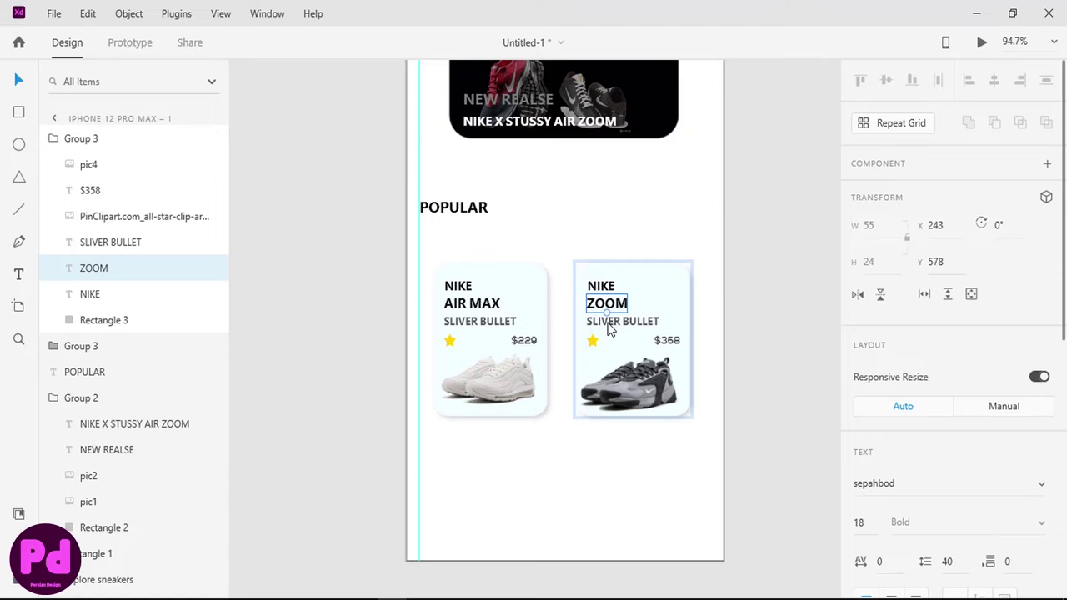
{"action": "left_click", "coordinate": [727, 356]}
{"action": "scroll", "coordinate": [717, 307], "scroll_direction": "down", "scroll_amount": 2}
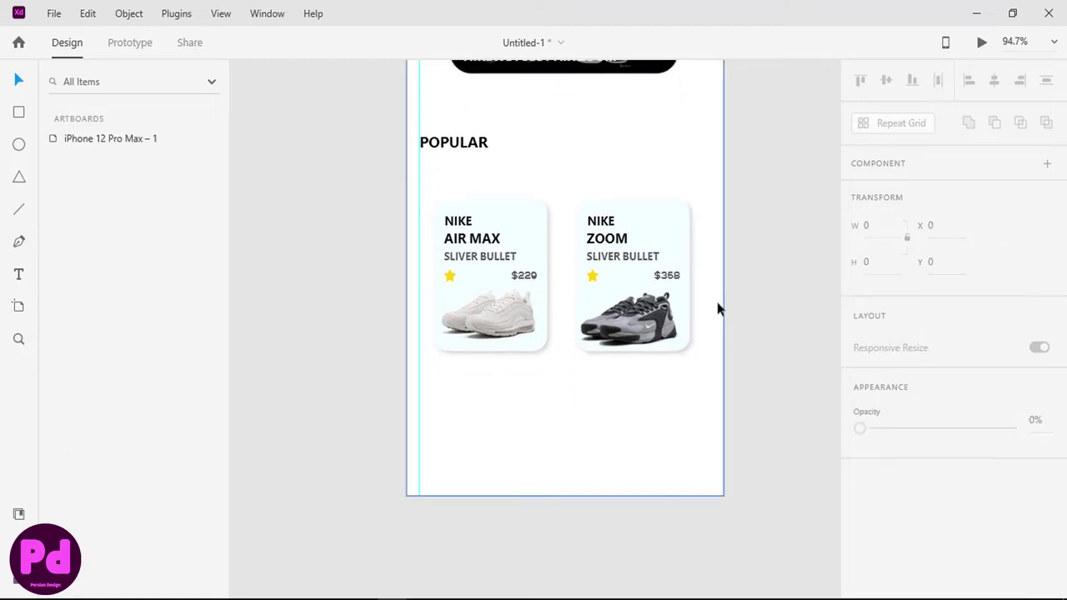
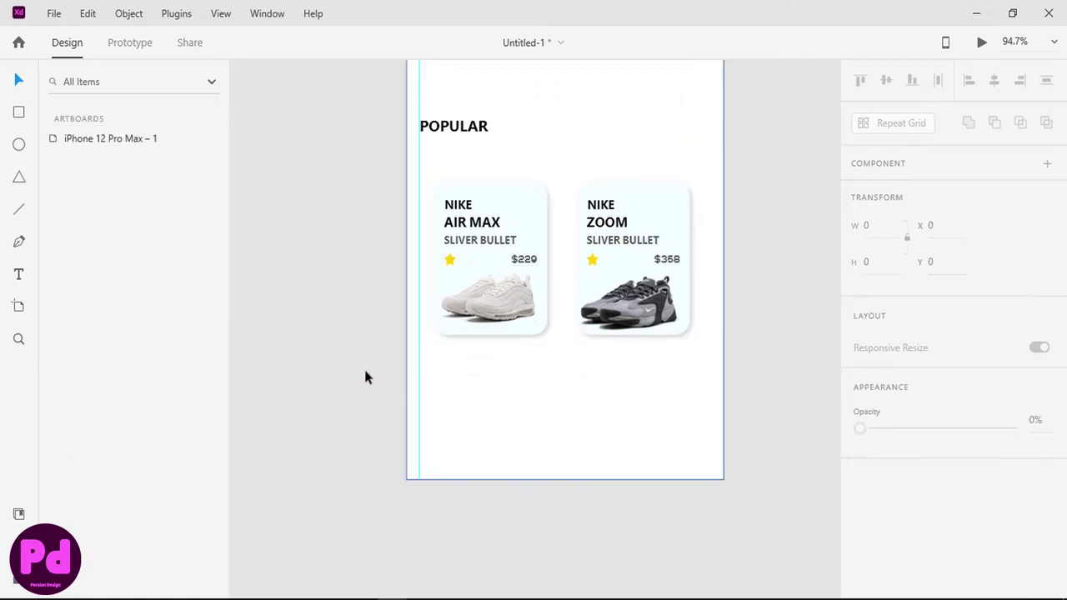
Step: Import the house and person icon images NicePng_title-png_9379647.png and PngItem_5768680.png
{"action": "left_click", "coordinate": [52, 13]}
{"action": "left_click", "coordinate": [159, 340]}
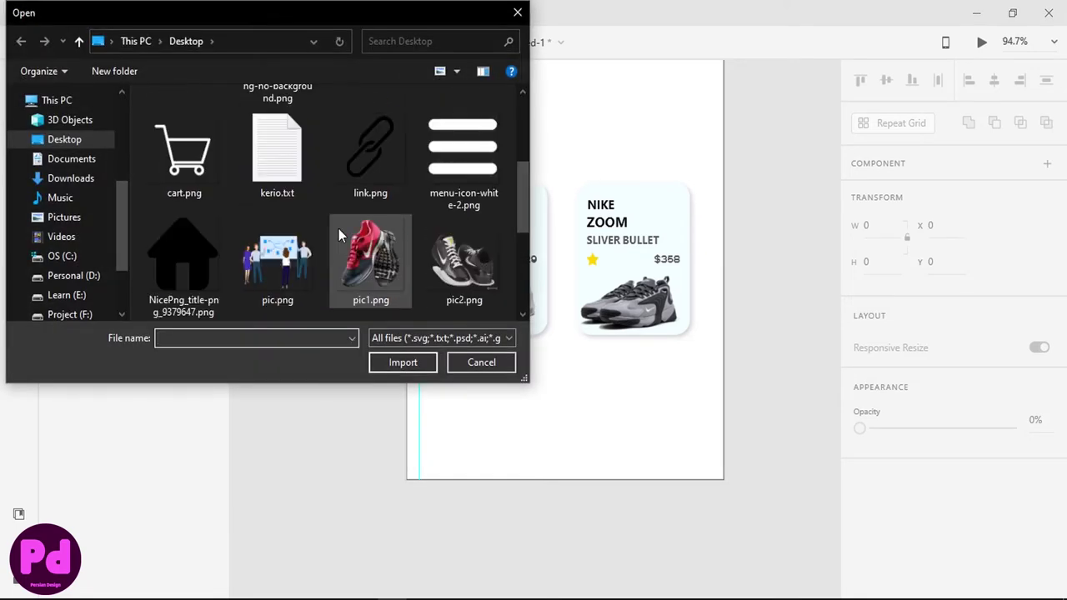
{"action": "scroll", "coordinate": [338, 228], "scroll_direction": "up", "scroll_amount": 2}
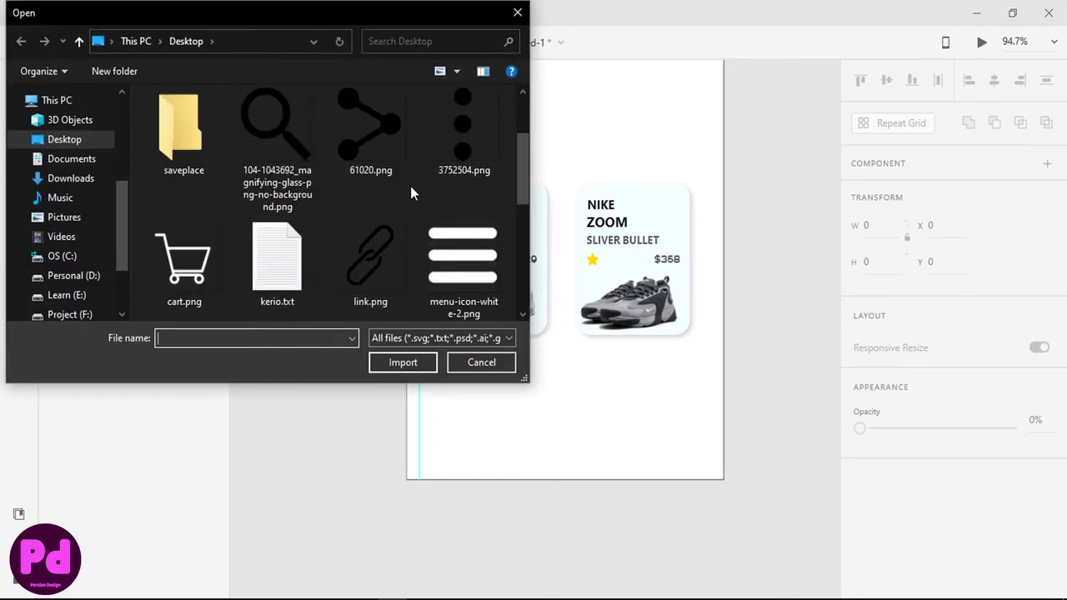
{"action": "scroll", "coordinate": [411, 186], "scroll_direction": "down", "scroll_amount": 2}
{"action": "left_click", "coordinate": [201, 243]}
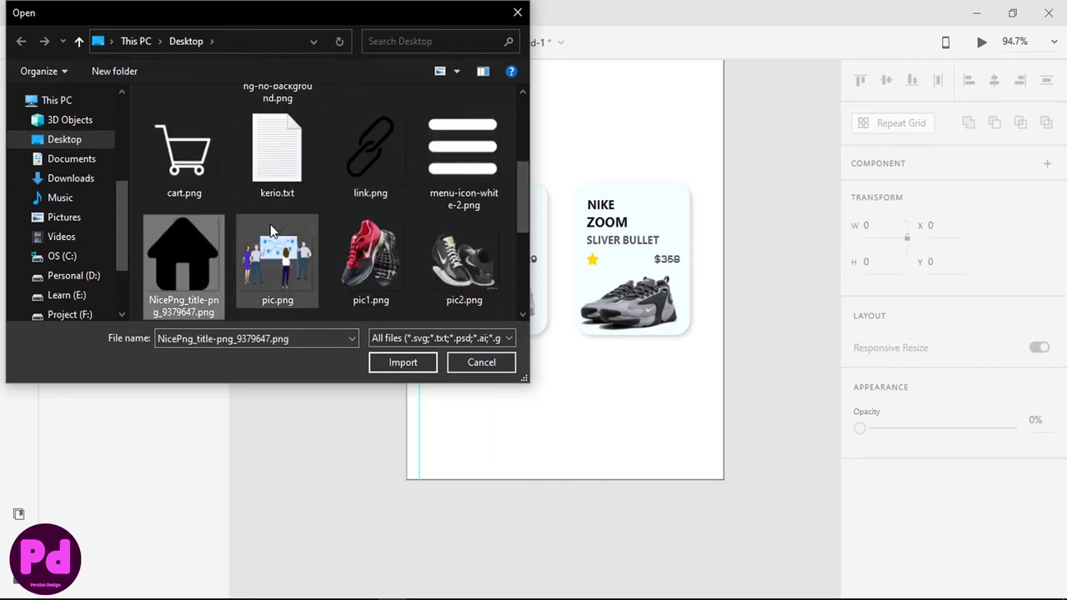
{"action": "scroll", "coordinate": [284, 225], "scroll_direction": "down", "scroll_amount": 2}
{"action": "scroll", "coordinate": [361, 251], "scroll_direction": "down", "scroll_amount": 2}
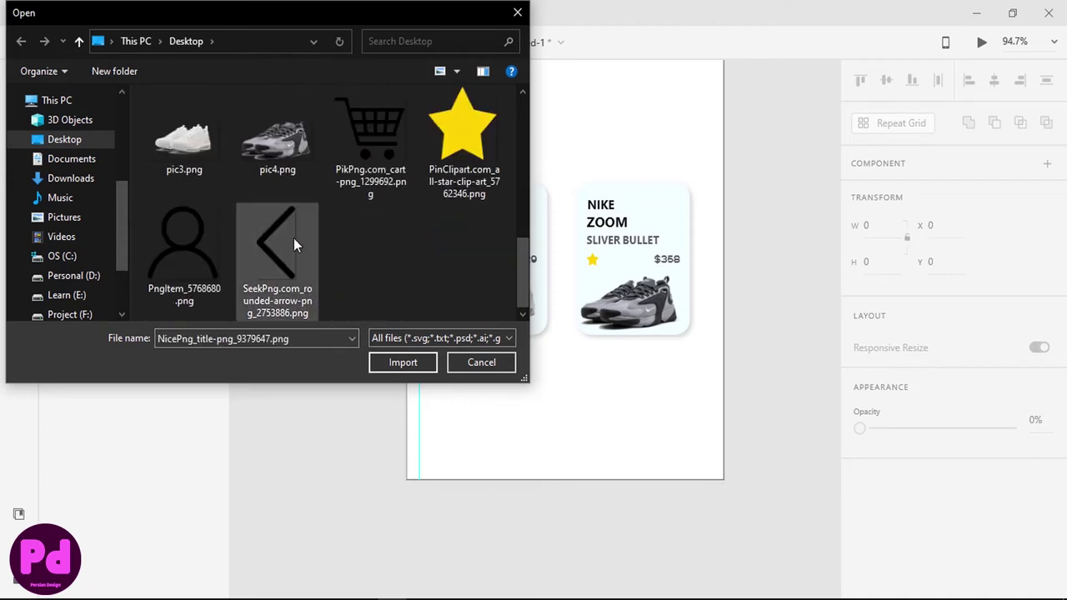
{"action": "left_click", "coordinate": [174, 242], "text": "ctrl"}
{"action": "scroll", "coordinate": [324, 243], "scroll_direction": "up", "scroll_amount": 3}
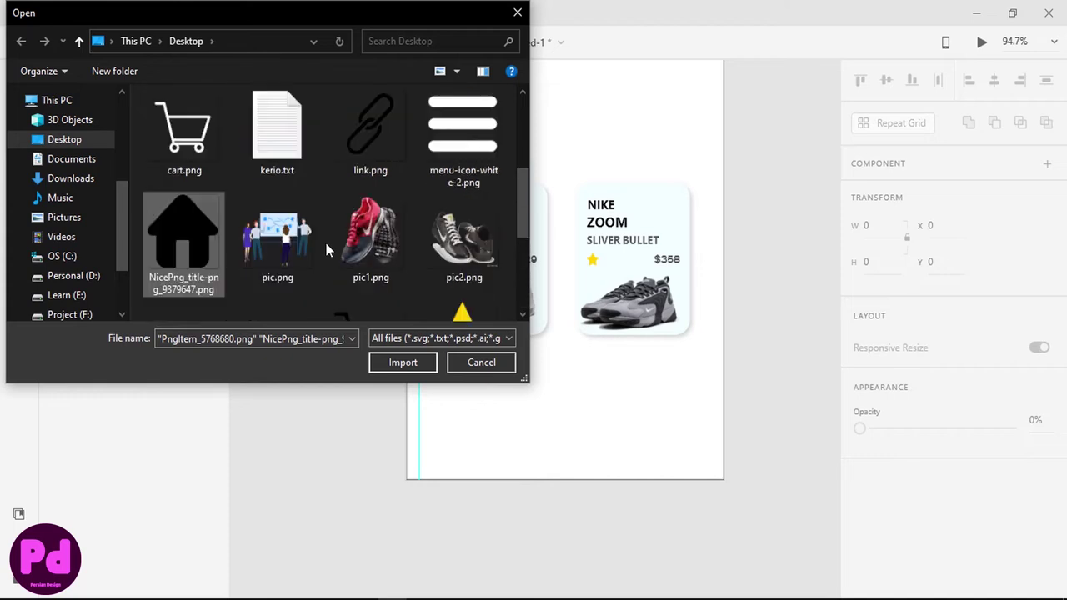
{"action": "scroll", "coordinate": [326, 242], "scroll_direction": "up", "scroll_amount": 2}
{"action": "key", "text": "Return"}
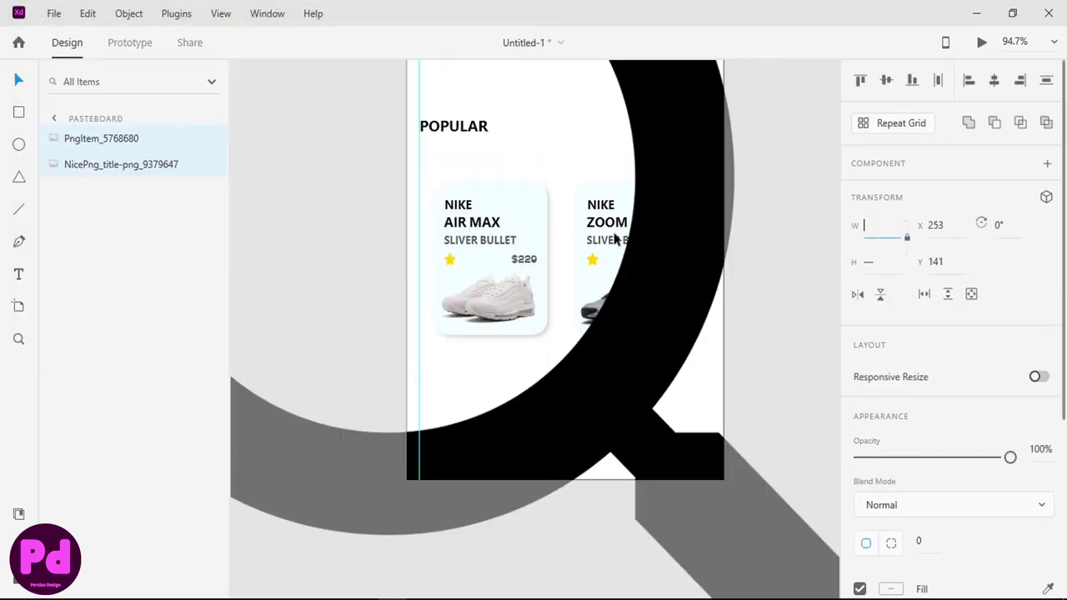
Step: Move the imported icons beside the artboard and place the house icon bottom-left
{"action": "scroll", "coordinate": [616, 239], "scroll_direction": "down", "scroll_amount": 5}
{"action": "mouse_move", "coordinate": [757, 219]}
{"action": "left_mouse_down"}
{"action": "mouse_move", "coordinate": [341, 467]}
{"action": "mouse_move", "coordinate": [798, 265]}
{"action": "mouse_move", "coordinate": [619, 269]}
{"action": "left_mouse_up"}
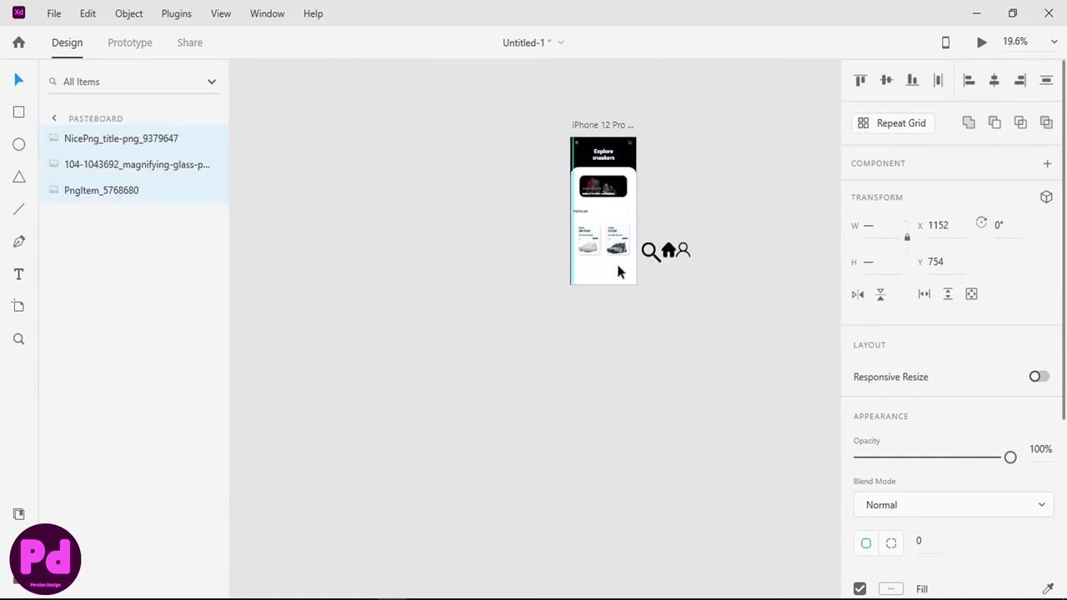
{"action": "scroll", "coordinate": [667, 269], "scroll_direction": "up", "scroll_amount": 4}
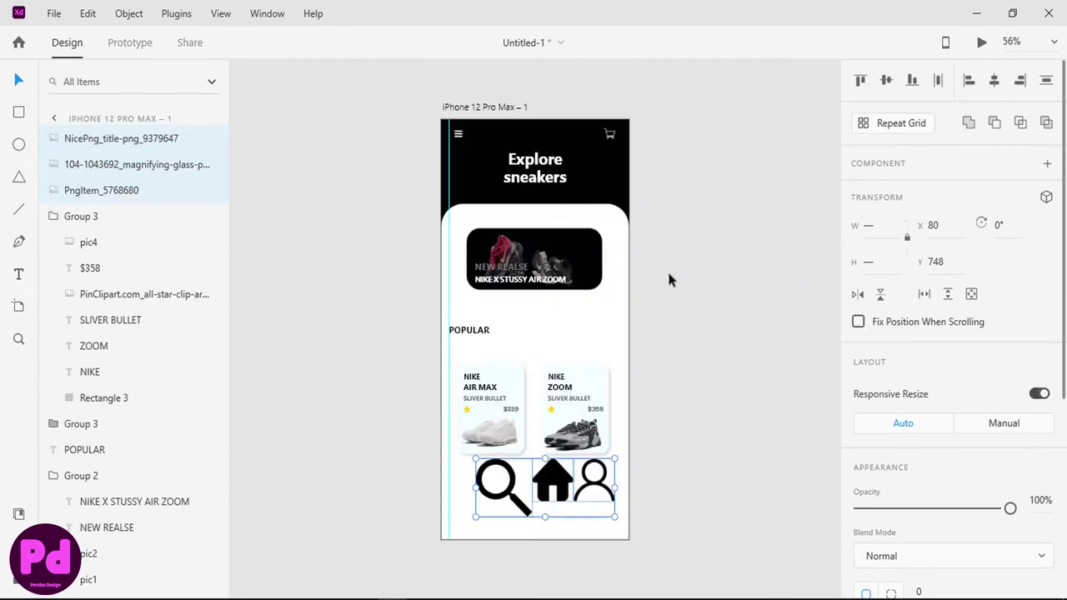
{"action": "scroll", "coordinate": [542, 369], "scroll_direction": "up", "scroll_amount": 4}
{"action": "scroll", "coordinate": [543, 369], "scroll_direction": "down", "scroll_amount": 1}
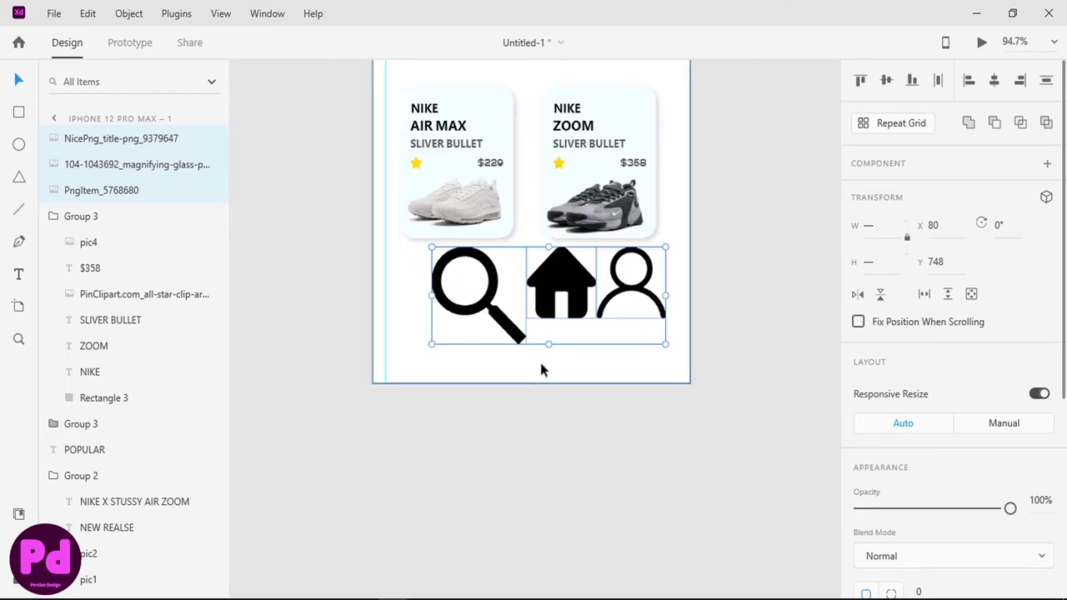
{"action": "scroll", "coordinate": [589, 334], "scroll_direction": "up", "scroll_amount": 3}
{"action": "left_click", "coordinate": [589, 334]}
{"action": "mouse_move", "coordinate": [572, 226]}
{"action": "left_mouse_down"}
{"action": "mouse_move", "coordinate": [332, 289]}
{"action": "mouse_move", "coordinate": [329, 350]}
{"action": "left_mouse_up"}
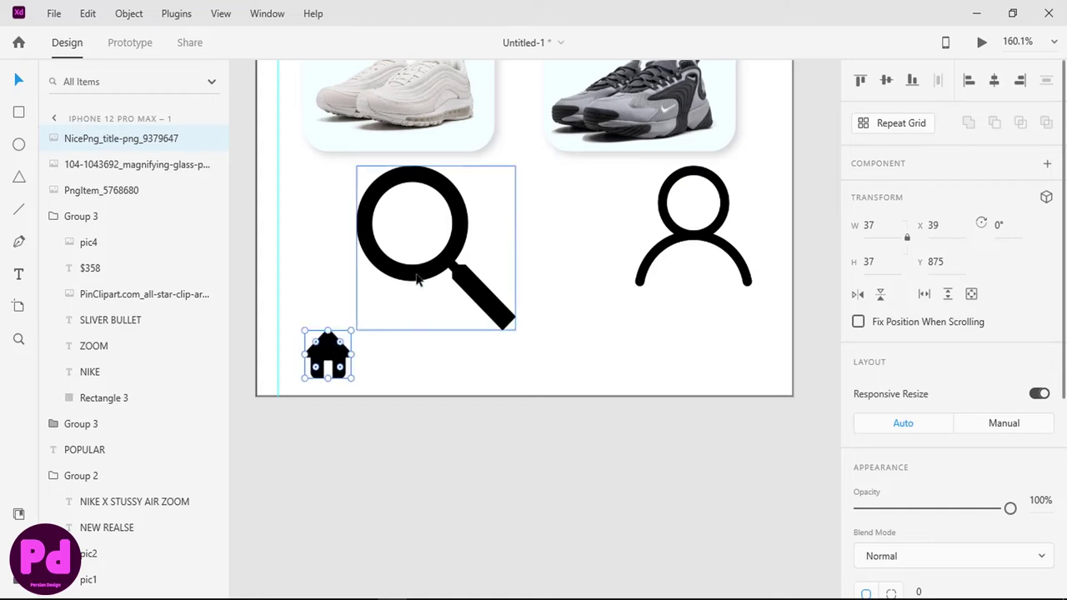
Step: Shrink the magnifier and person icons to bottom centre and right, then align middle
{"action": "left_click", "coordinate": [434, 167]}
{"action": "mouse_move", "coordinate": [434, 163]}
{"action": "left_mouse_down"}
{"action": "mouse_move", "coordinate": [445, 303]}
{"action": "mouse_move", "coordinate": [536, 357]}
{"action": "left_mouse_up"}
{"action": "left_click", "coordinate": [662, 254]}
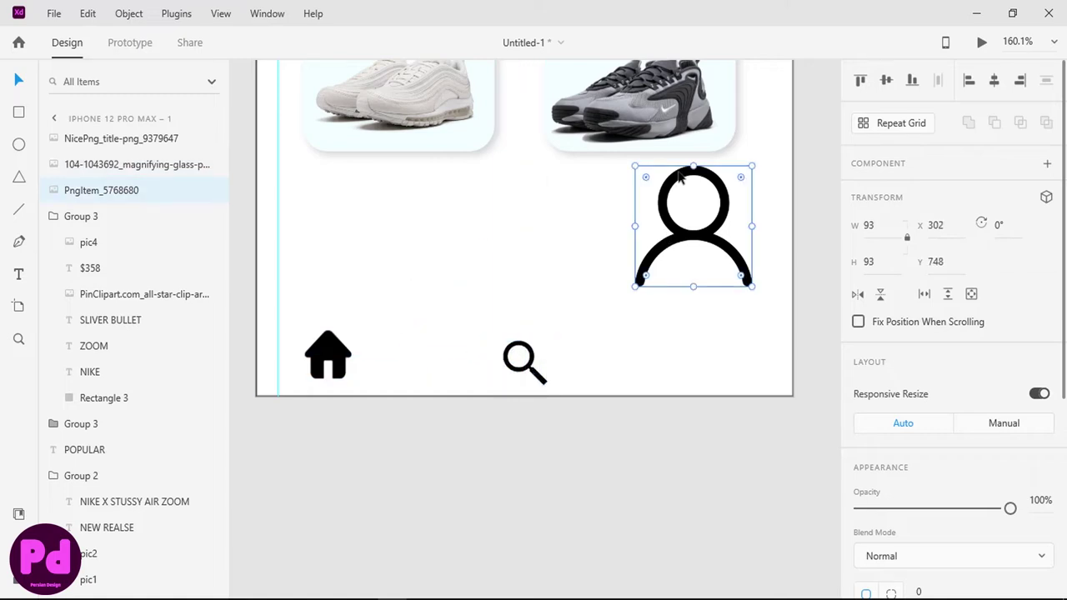
{"action": "mouse_move", "coordinate": [694, 182]}
{"action": "left_mouse_down"}
{"action": "mouse_move", "coordinate": [694, 243]}
{"action": "mouse_move", "coordinate": [735, 359]}
{"action": "left_mouse_up"}
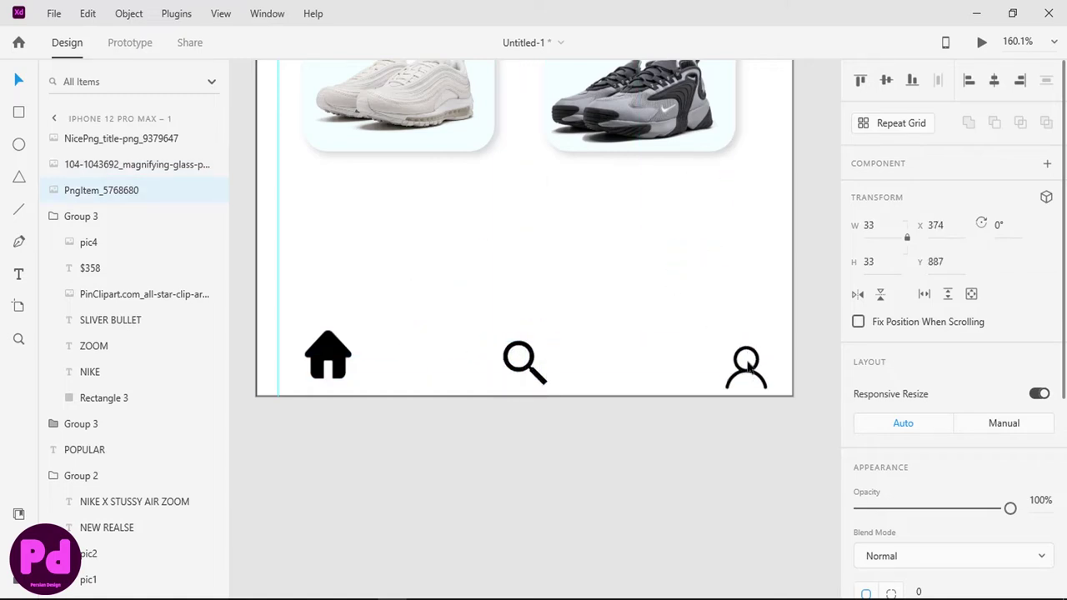
{"action": "left_click", "coordinate": [329, 360], "text": "shift"}
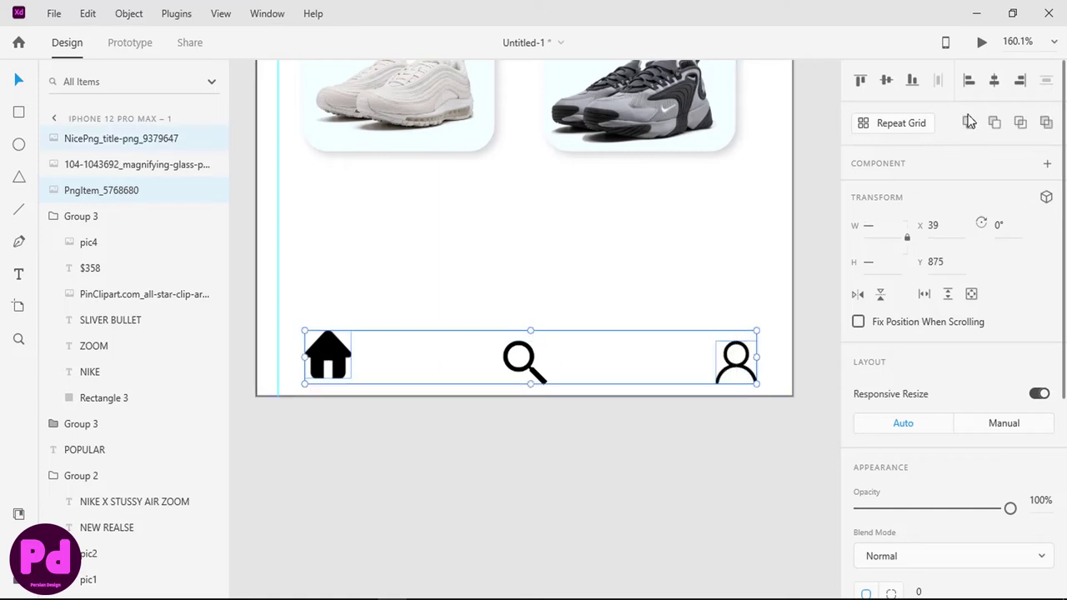
{"action": "left_click", "coordinate": [885, 84]}
Step: Set the home, search and profile icon widths to 40, 32 and 30
{"action": "left_click", "coordinate": [353, 410]}
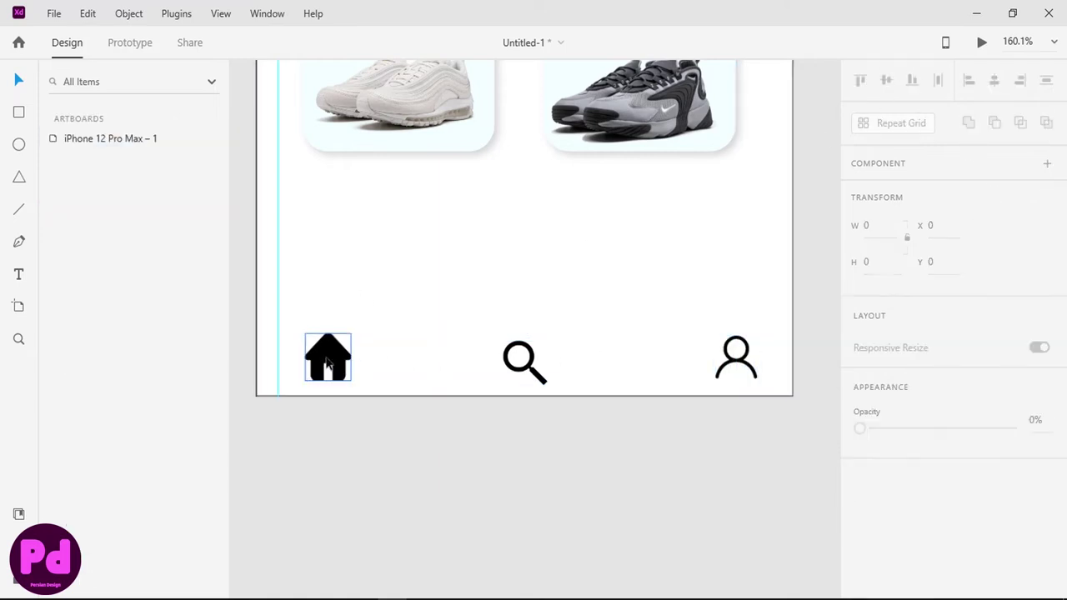
{"action": "left_click", "coordinate": [329, 359]}
{"action": "left_click", "coordinate": [884, 227]}
{"action": "type", "text": "40"}
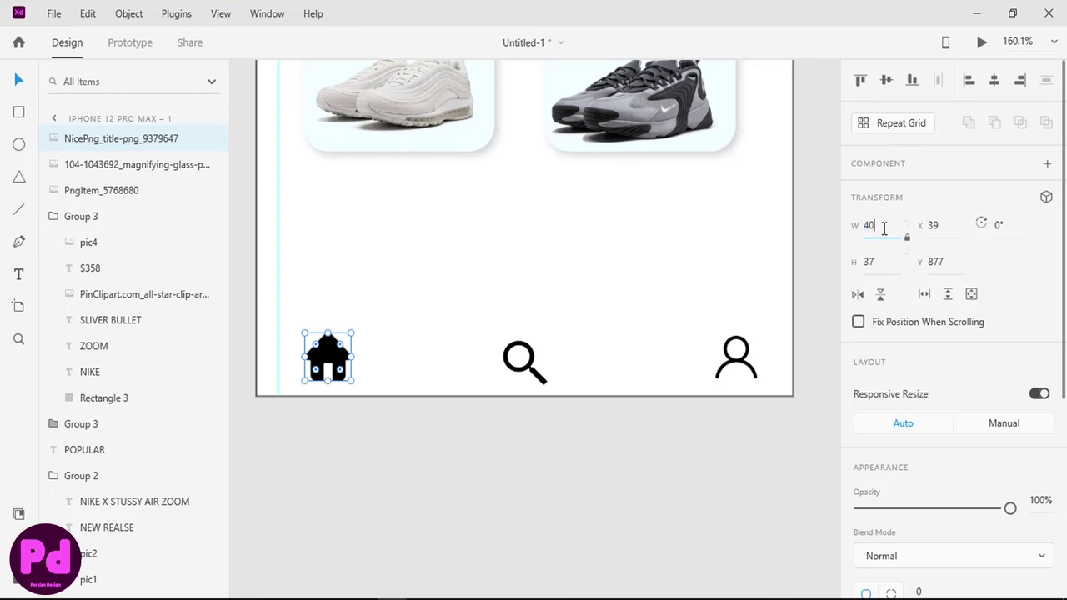
{"action": "key", "text": "Return"}
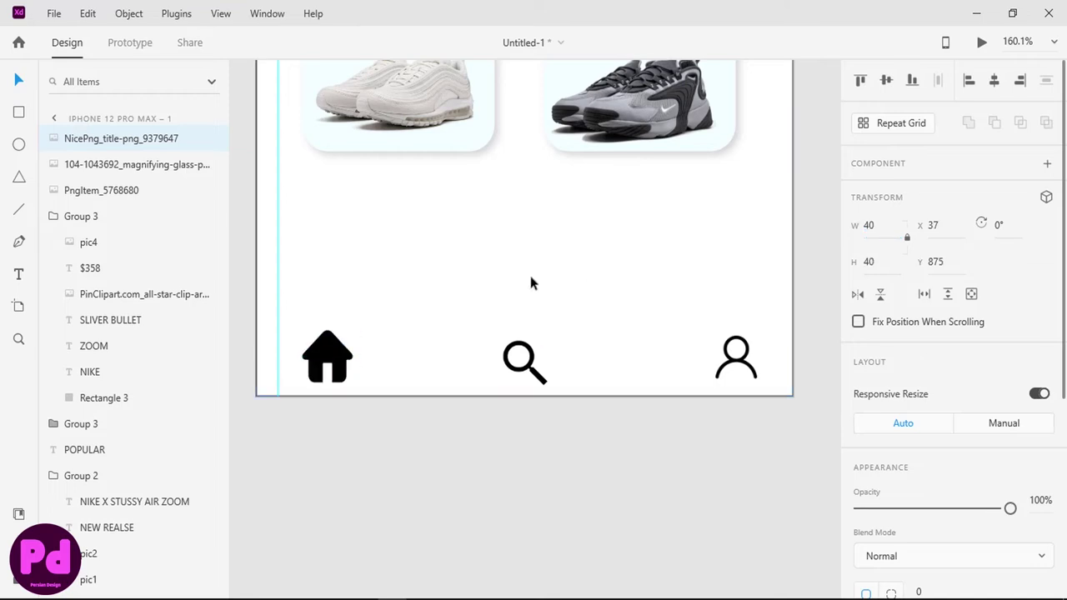
{"action": "key", "text": "ctrl+0"}
{"action": "left_click", "coordinate": [535, 464]}
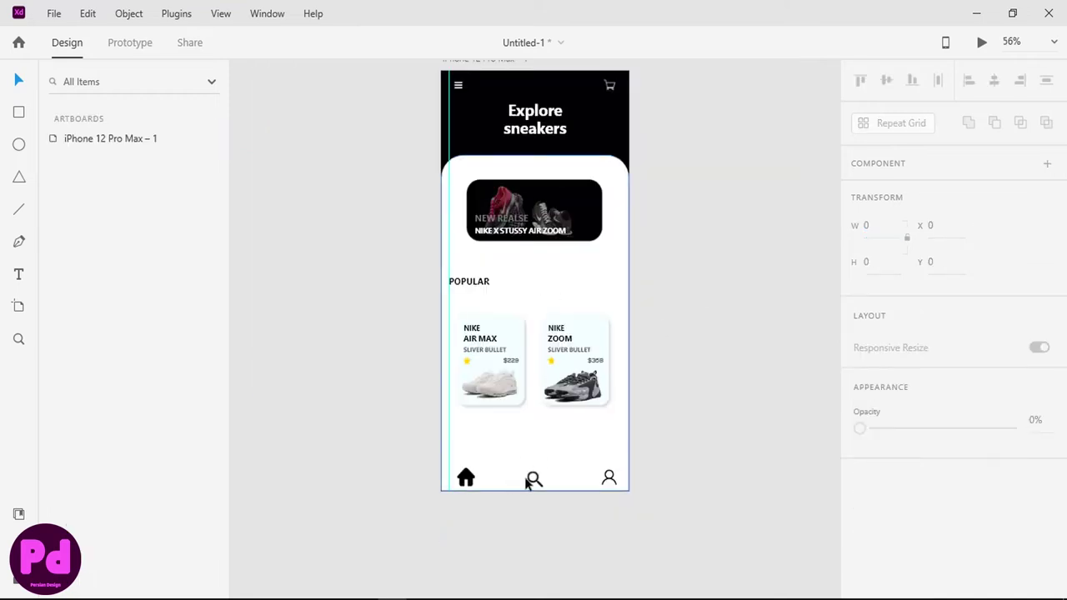
{"action": "left_click", "coordinate": [465, 477]}
{"action": "left_click", "coordinate": [534, 478]}
{"action": "type", "text": "32"}
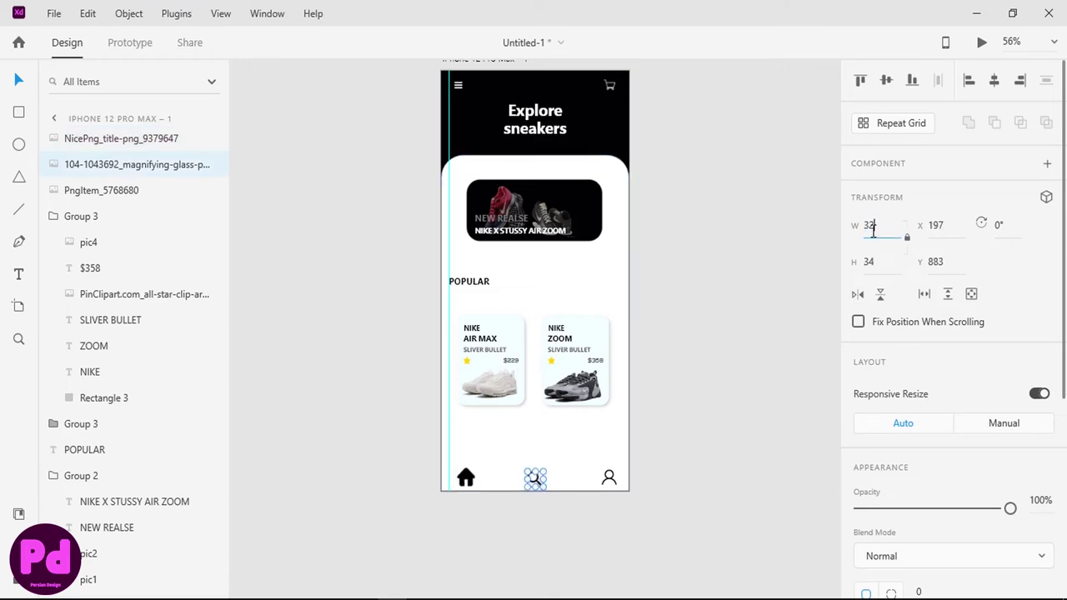
{"action": "key", "text": "Return"}
{"action": "left_click", "coordinate": [609, 477]}
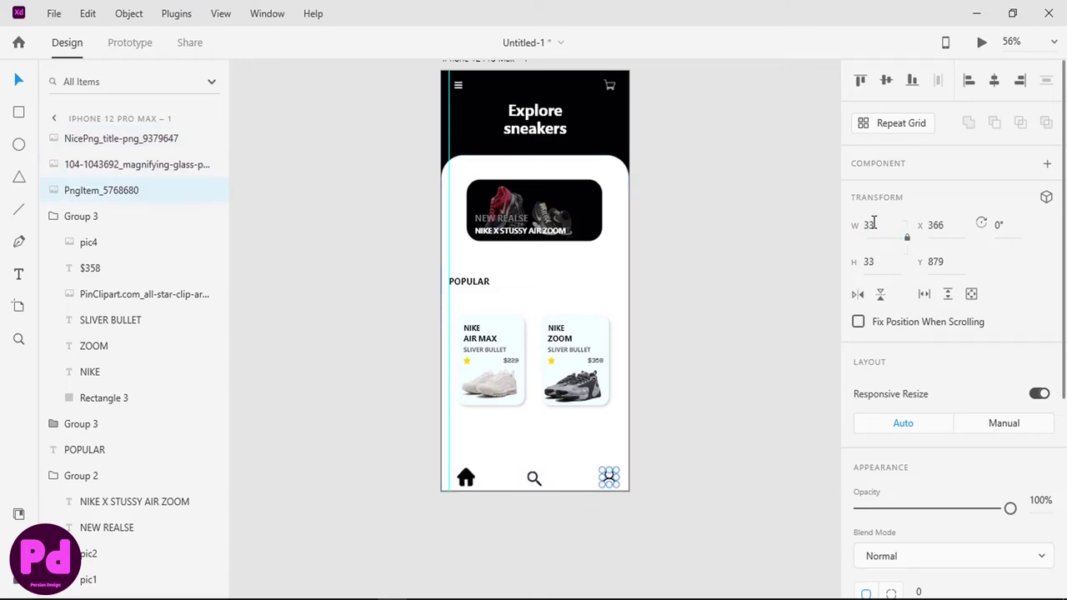
{"action": "type", "text": "30"}
{"action": "key", "text": "Return"}
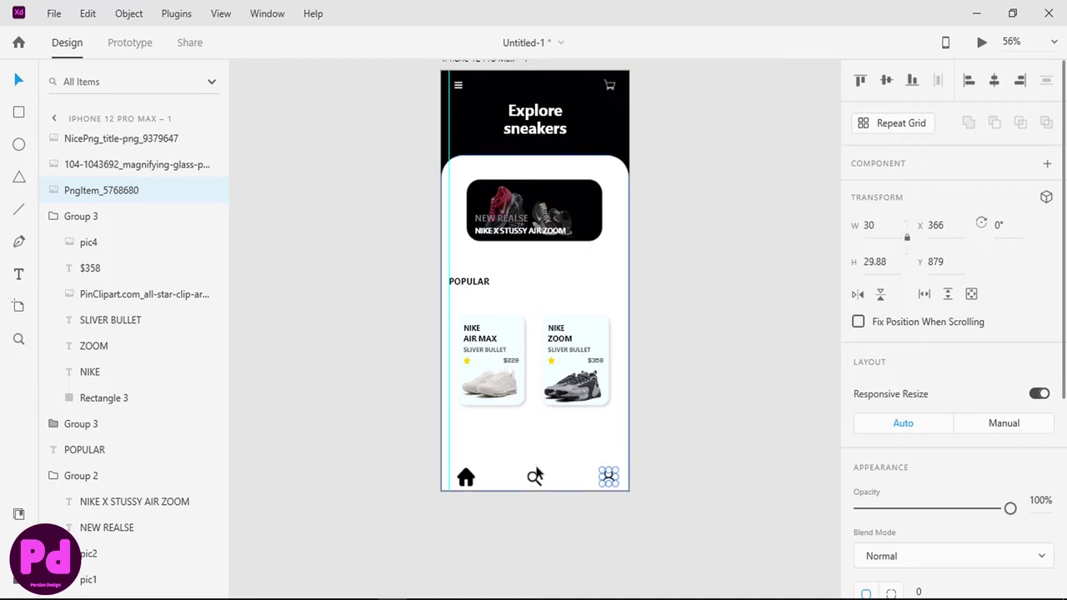
Step: Align the magnifier and profile icons vertically and nudge them for even spacing
{"action": "left_click", "coordinate": [533, 477], "text": "shift"}
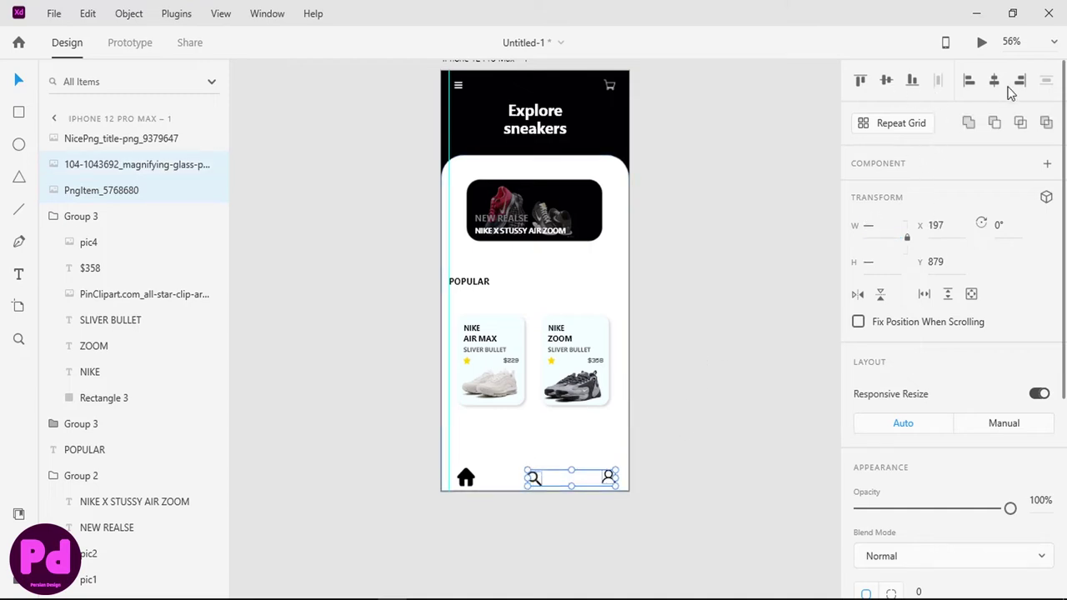
{"action": "left_click", "coordinate": [887, 83]}
{"action": "left_click", "coordinate": [722, 300]}
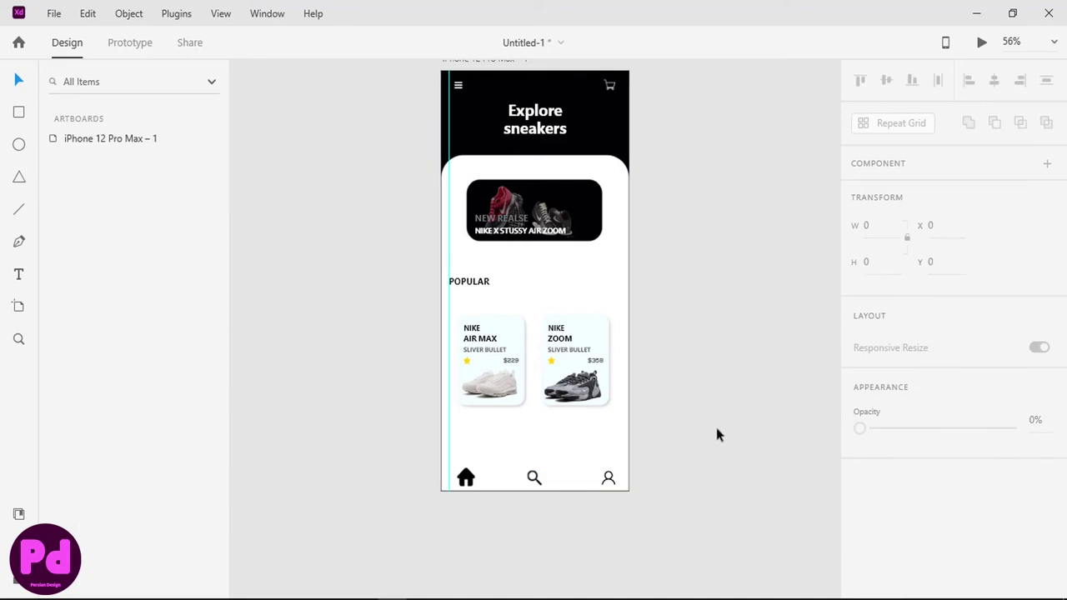
{"action": "left_click", "coordinate": [609, 479]}
{"action": "left_click", "coordinate": [534, 479], "text": "shift"}
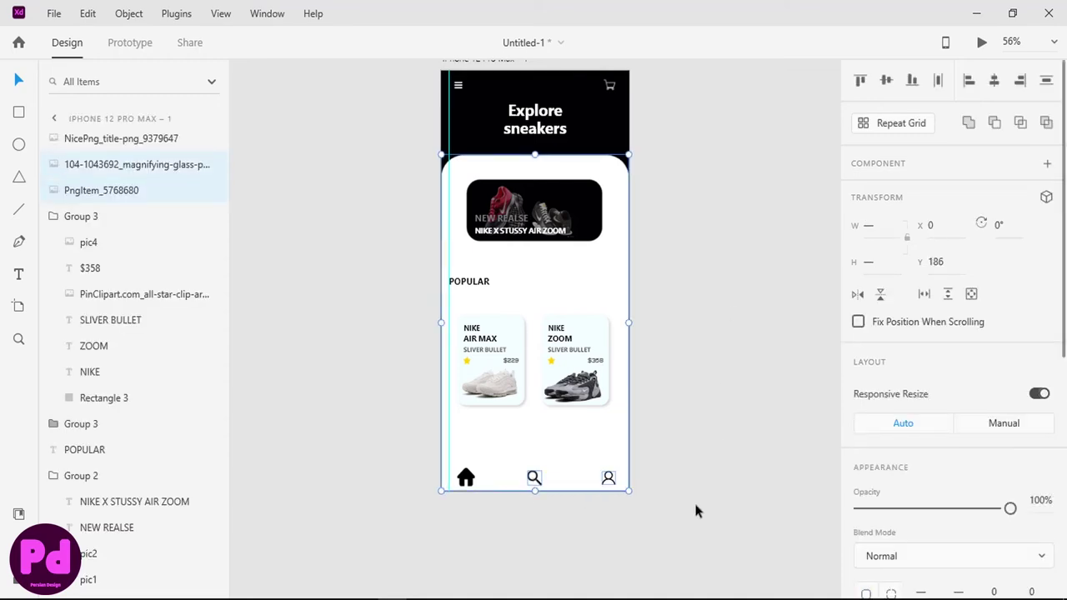
{"action": "left_click", "coordinate": [697, 512]}
{"action": "left_click", "coordinate": [534, 477]}
{"action": "left_click", "coordinate": [609, 478], "text": "shift"}
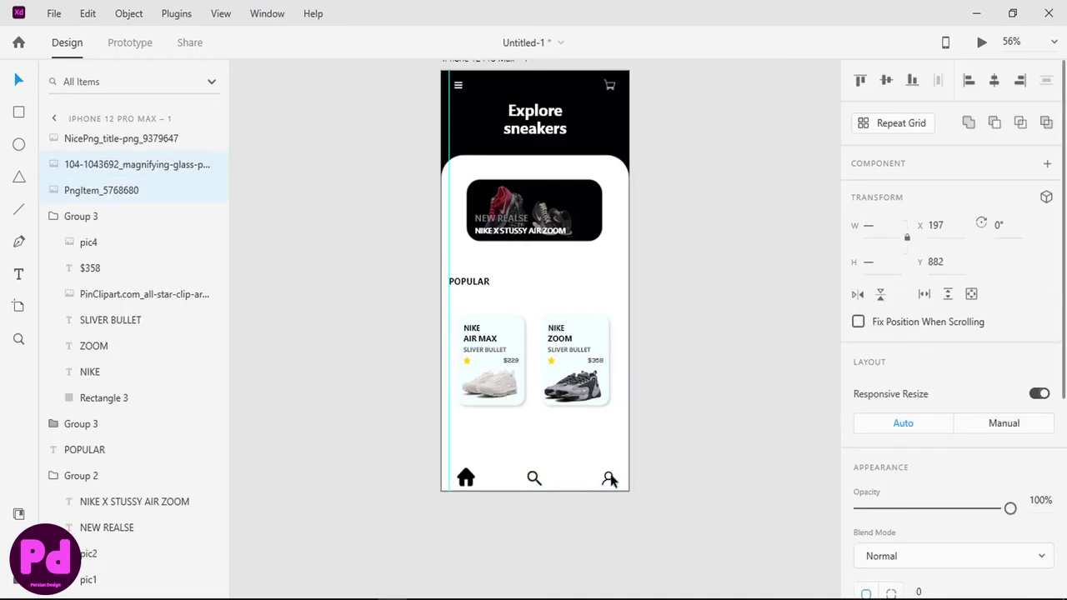
{"action": "left_click_drag", "start_coordinate": [610, 479], "coordinate": [609, 480]}
{"action": "left_click", "coordinate": [759, 370]}
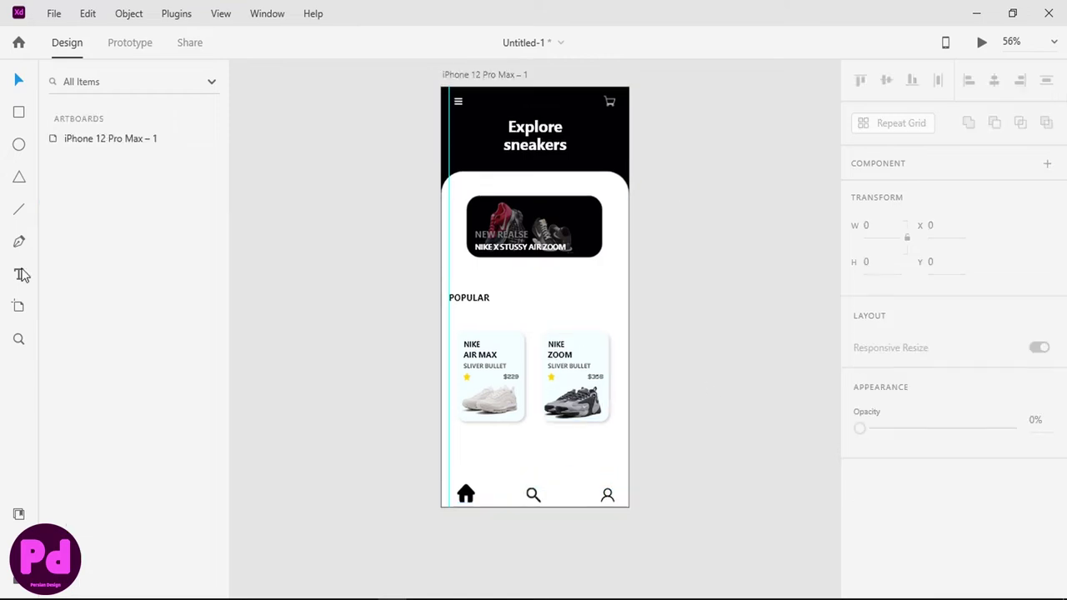
Step: Add artboard iPhone 12 Pro Max – 2 (428 × 926) beside the home screen
{"action": "left_click", "coordinate": [19, 309]}
{"action": "left_click", "coordinate": [687, 264]}
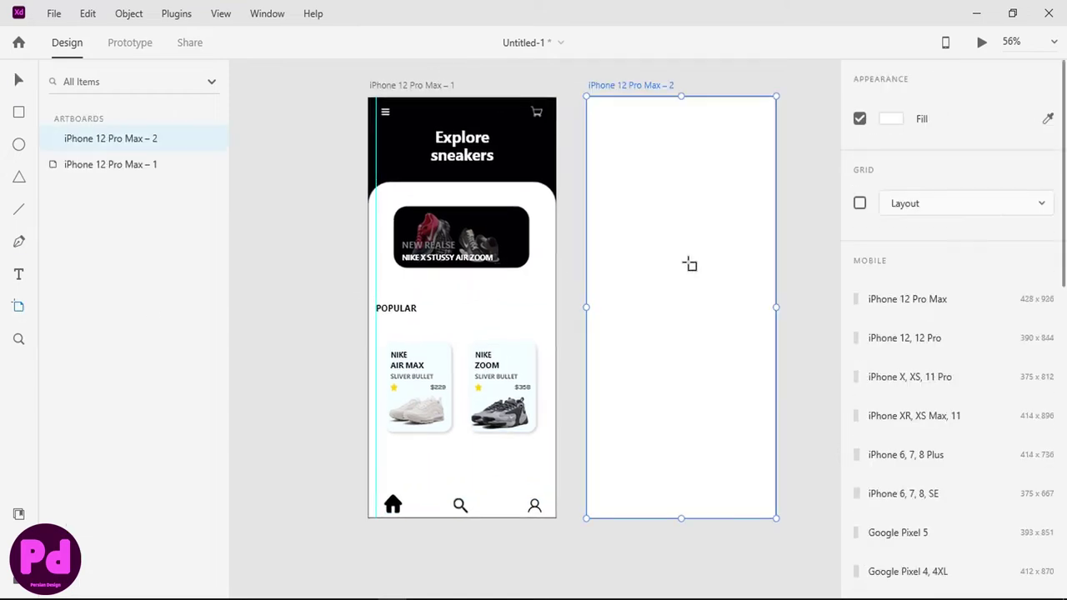
{"action": "key", "text": "v"}
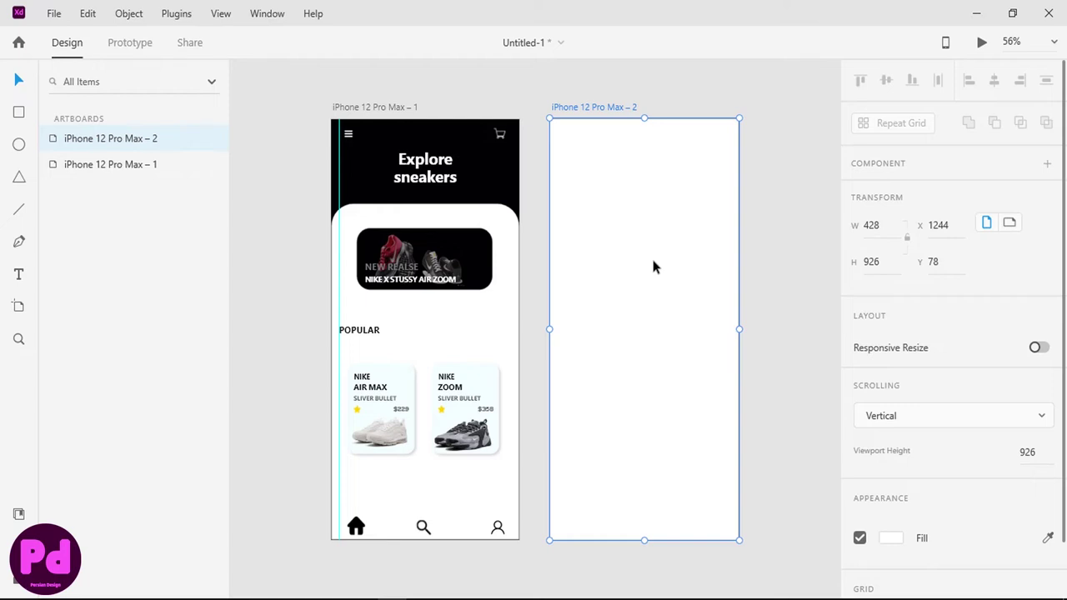
{"action": "scroll", "coordinate": [667, 151], "scroll_direction": "up", "scroll_amount": 3}
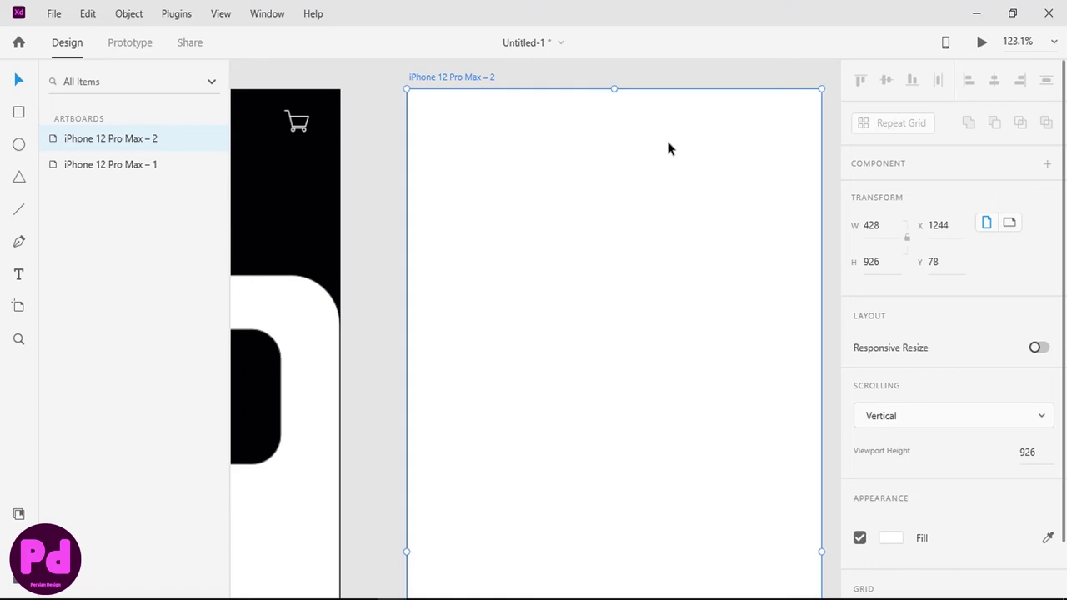
{"action": "scroll", "coordinate": [663, 148], "scroll_direction": "down", "scroll_amount": 2}
{"action": "scroll", "coordinate": [663, 148], "scroll_direction": "right", "scroll_amount": 2}
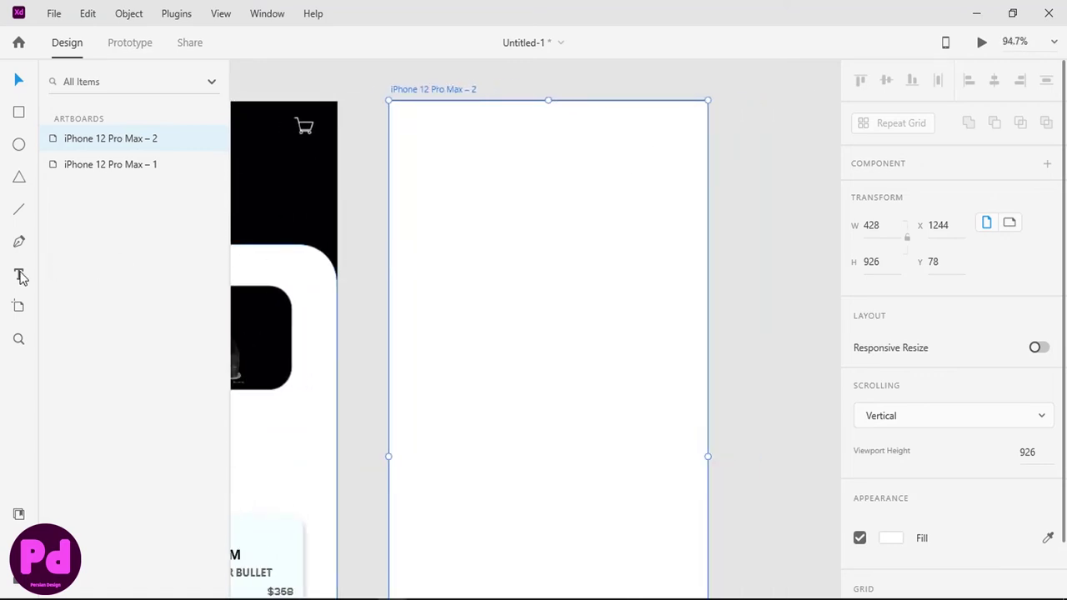
Step: Import the cart and rounded back-arrow PNG images
{"action": "left_click", "coordinate": [53, 13]}
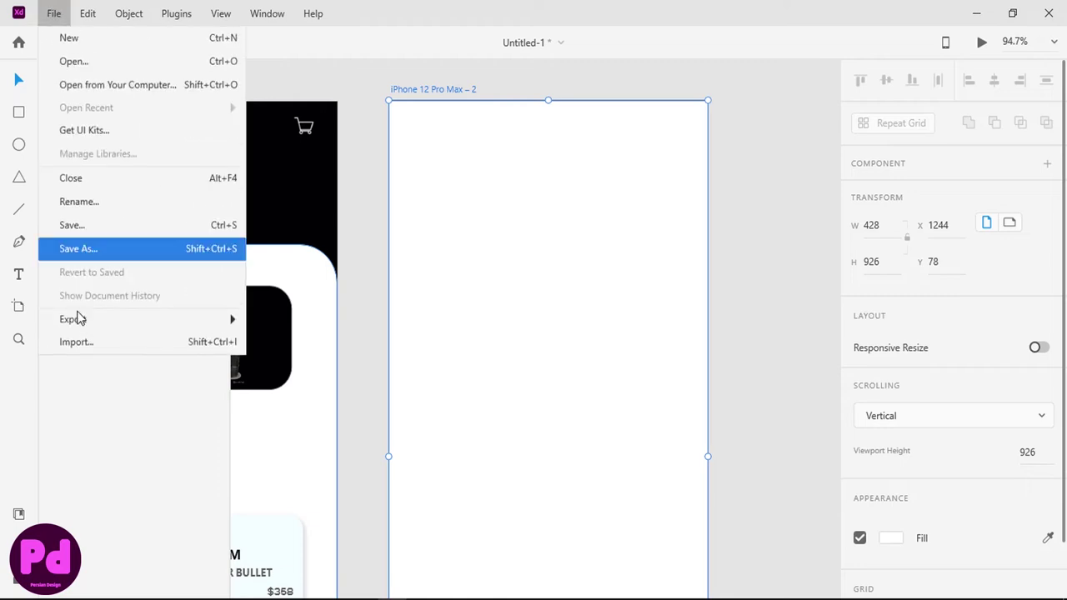
{"action": "key", "text": "Escape"}
{"action": "key", "text": "ctrl+shift+i"}
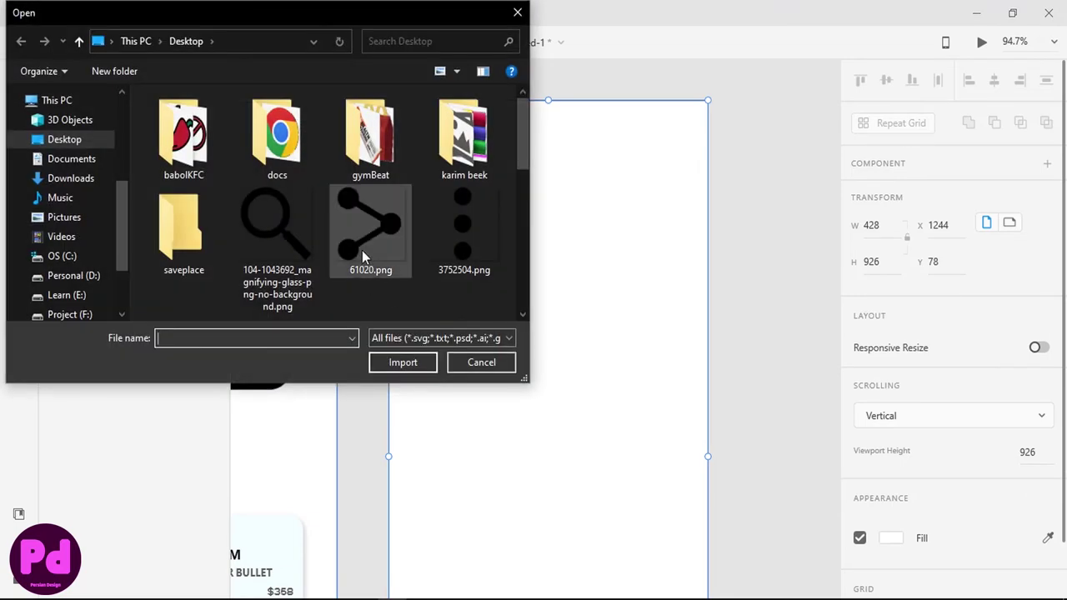
{"action": "scroll", "coordinate": [364, 248], "scroll_direction": "down", "scroll_amount": 5}
{"action": "scroll", "coordinate": [364, 248], "scroll_direction": "down", "scroll_amount": 2}
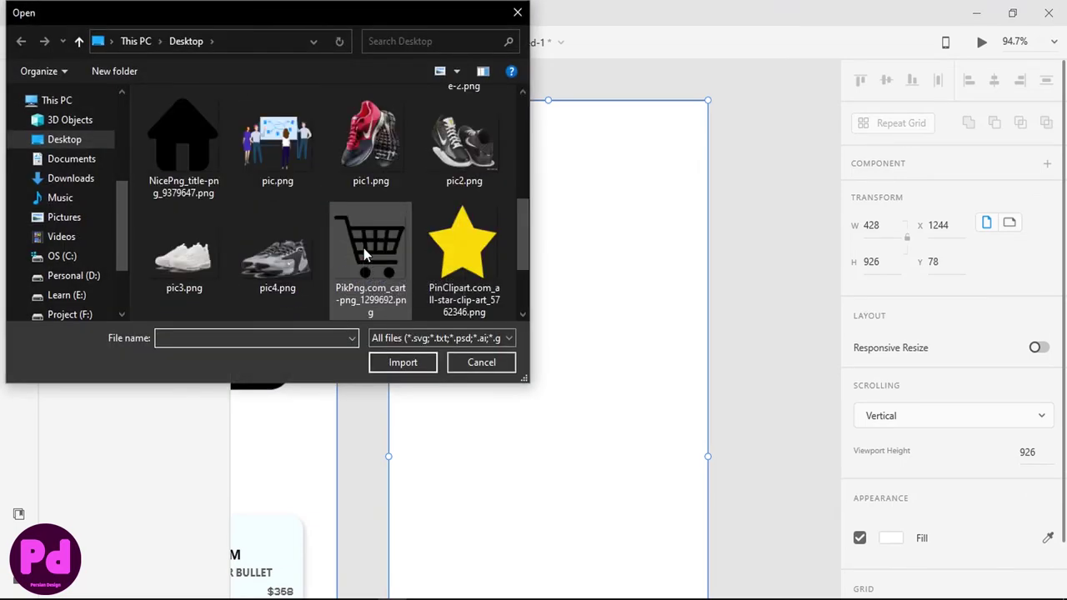
{"action": "left_click", "coordinate": [363, 248]}
{"action": "scroll", "coordinate": [363, 248], "scroll_direction": "down", "scroll_amount": 1}
{"action": "double_click", "coordinate": [279, 254]}
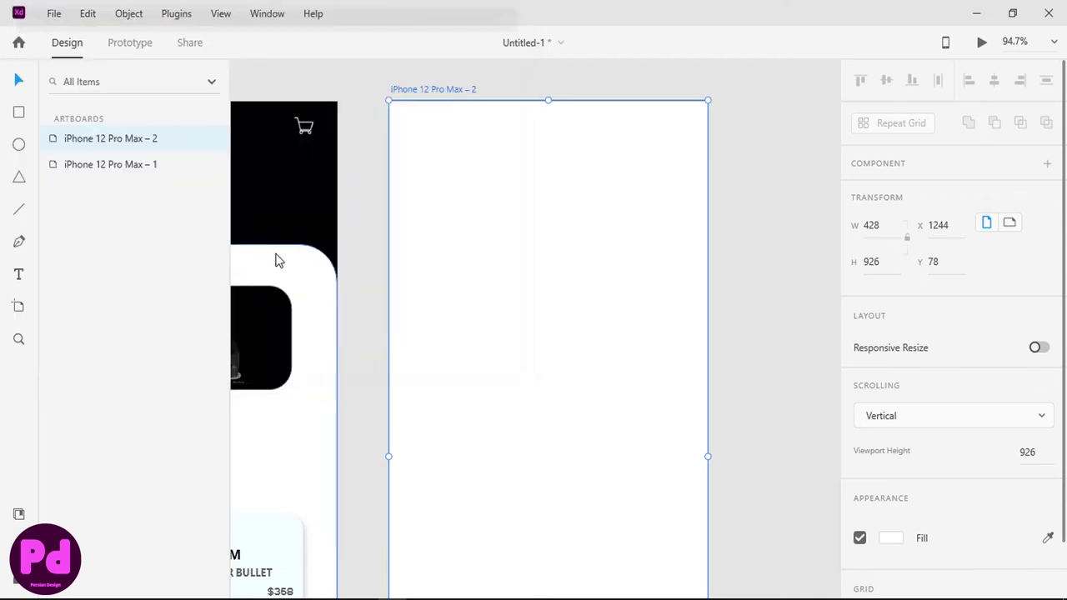
Step: Shrink the cart and arrow images together and move them into the second artboard
{"action": "scroll", "coordinate": [685, 275], "scroll_direction": "down", "scroll_amount": 5}
{"action": "left_click", "coordinate": [651, 283]}
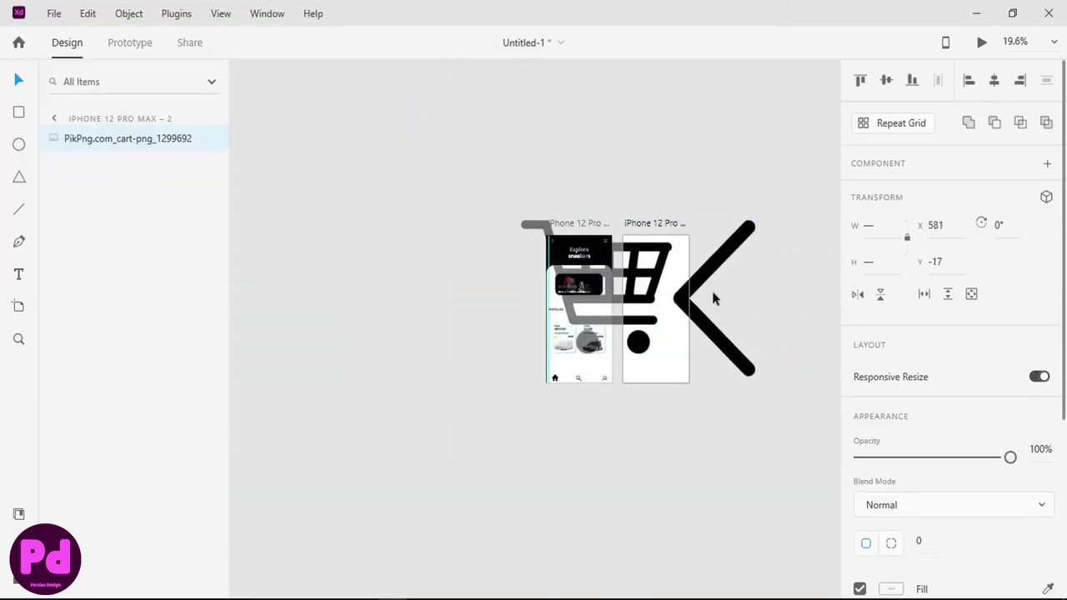
{"action": "left_click", "coordinate": [747, 371], "text": "shift"}
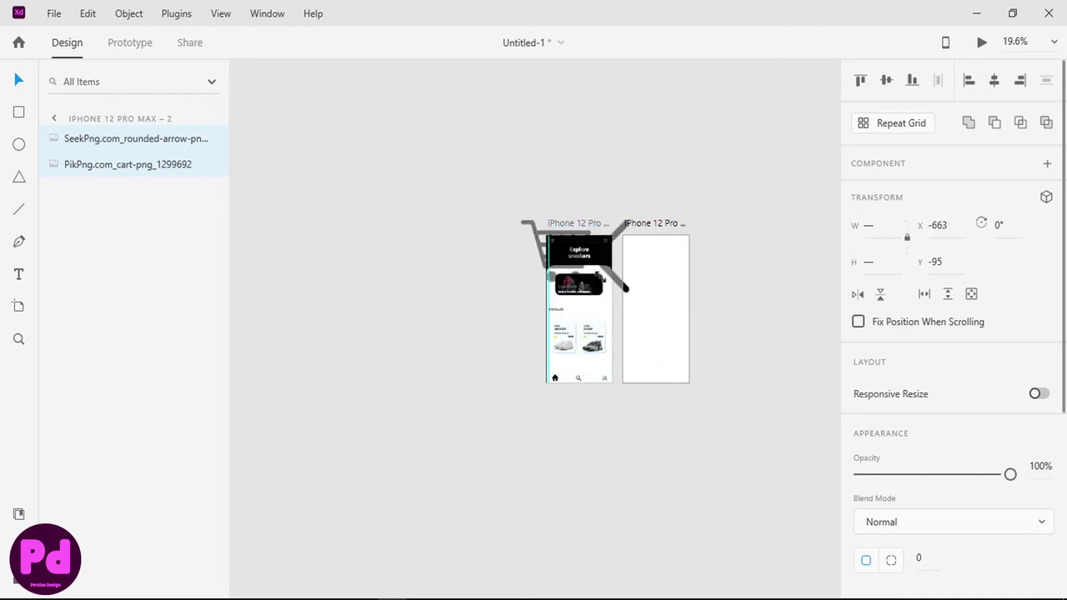
{"action": "mouse_move", "coordinate": [756, 377]}
{"action": "left_mouse_down"}
{"action": "mouse_move", "coordinate": [534, 231]}
{"action": "mouse_move", "coordinate": [664, 254]}
{"action": "left_mouse_up"}
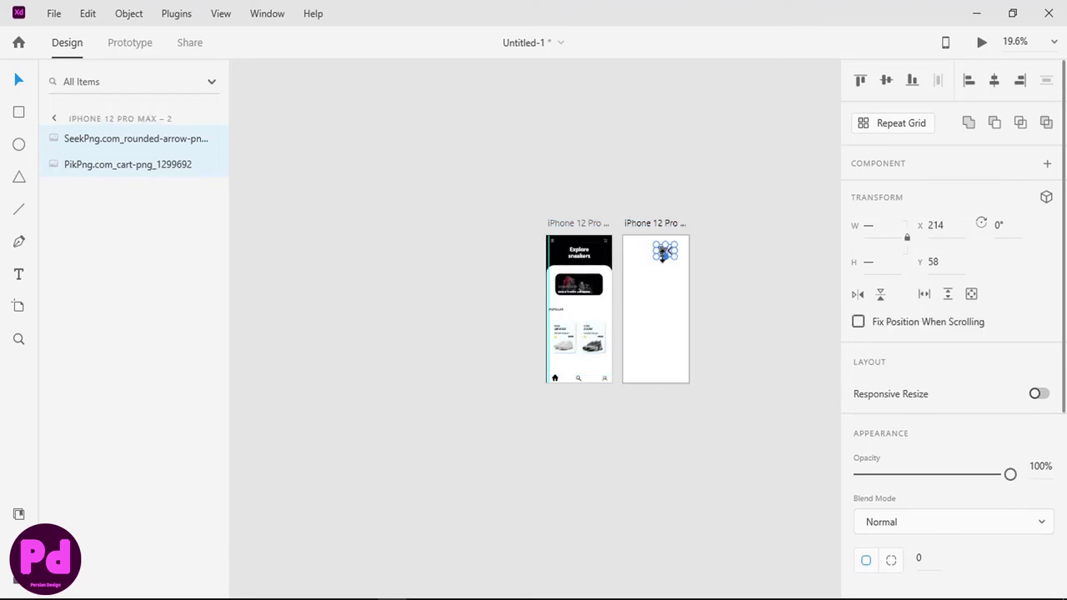
{"action": "scroll", "coordinate": [662, 258], "scroll_direction": "up", "scroll_amount": 5}
{"action": "scroll", "coordinate": [659, 253], "scroll_direction": "down", "scroll_amount": 4}
{"action": "scroll", "coordinate": [659, 254], "scroll_direction": "up", "scroll_amount": 4}
Step: Place the back arrow top-left, shrink the cart to about 25 × 22, and align them vertically
{"action": "scroll", "coordinate": [658, 262], "scroll_direction": "up", "scroll_amount": 3}
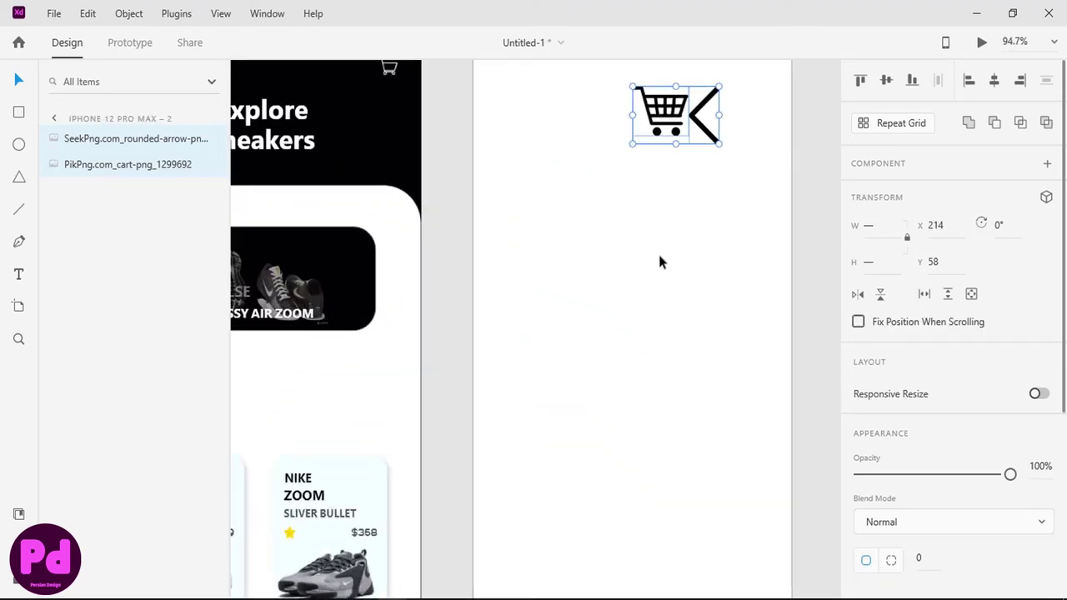
{"action": "scroll", "coordinate": [631, 250], "scroll_direction": "right", "scroll_amount": 2}
{"action": "scroll", "coordinate": [629, 242], "scroll_direction": "up", "scroll_amount": 1}
{"action": "scroll", "coordinate": [617, 237], "scroll_direction": "up", "scroll_amount": 2}
{"action": "left_click", "coordinate": [596, 238]}
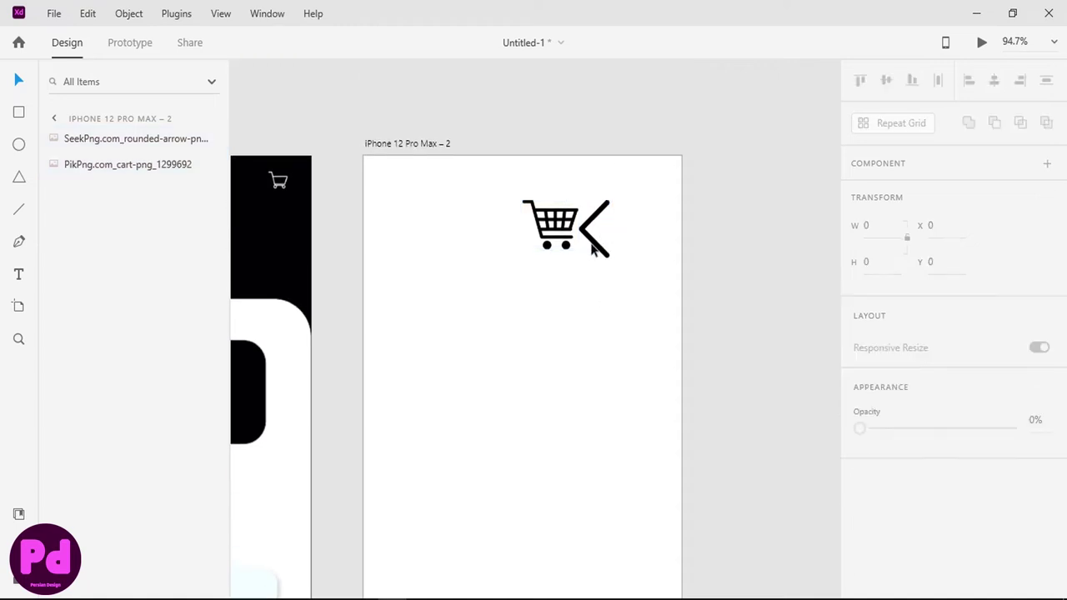
{"action": "mouse_move", "coordinate": [597, 234]}
{"action": "left_mouse_down"}
{"action": "mouse_move", "coordinate": [399, 151]}
{"action": "mouse_move", "coordinate": [398, 199]}
{"action": "left_mouse_up"}
{"action": "left_click", "coordinate": [551, 215]}
{"action": "left_click_drag", "start_coordinate": [550, 198], "coordinate": [551, 234]}
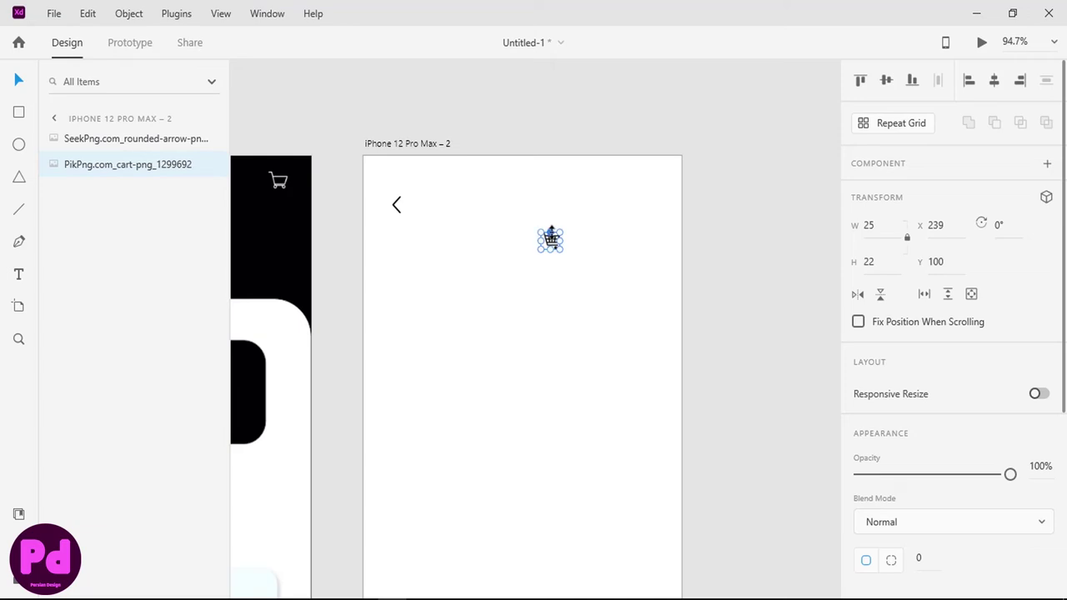
{"action": "left_click", "coordinate": [396, 208], "text": "shift"}
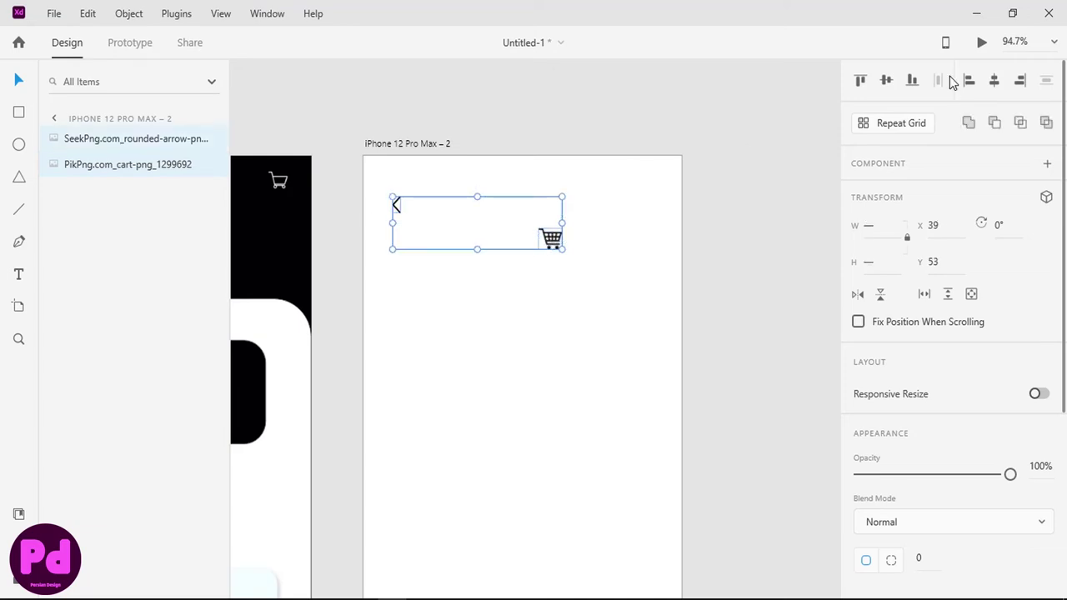
{"action": "left_click", "coordinate": [888, 82]}
Step: With Responsive Resize on, stretch the pair so the cart reaches the top-right edge
{"action": "left_click_drag", "start_coordinate": [556, 227], "coordinate": [643, 223]}
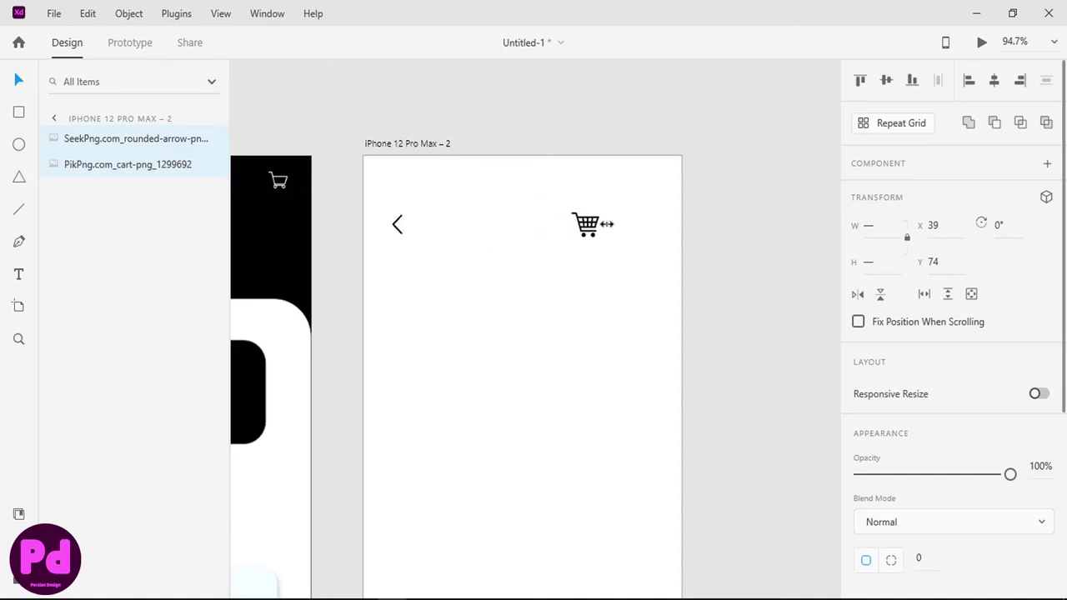
{"action": "left_click", "coordinate": [1036, 394]}
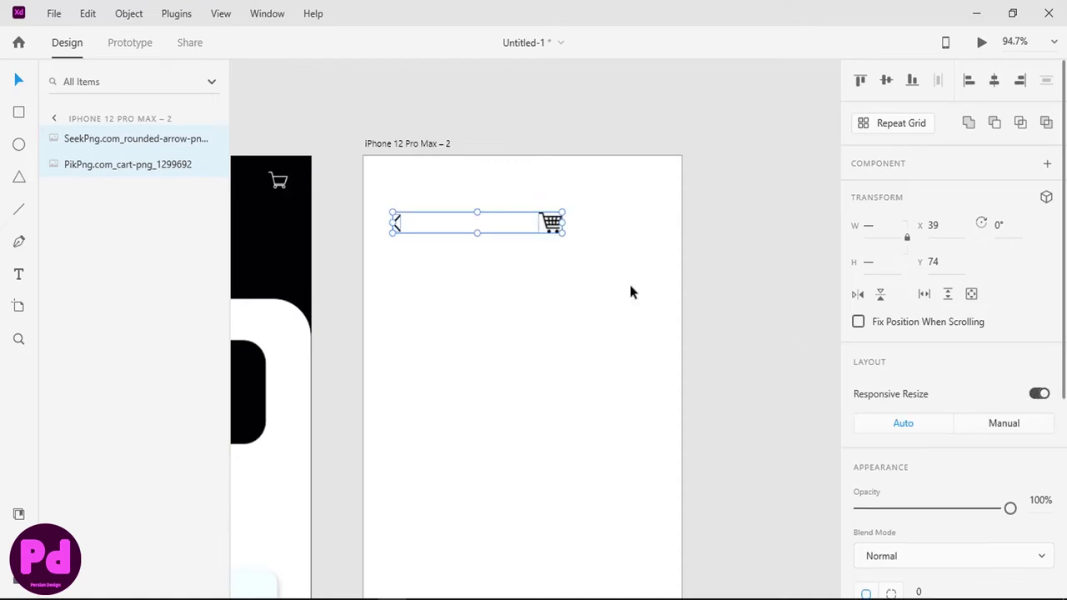
{"action": "mouse_move", "coordinate": [566, 220]}
{"action": "left_mouse_down"}
{"action": "mouse_move", "coordinate": [650, 222]}
{"action": "mouse_move", "coordinate": [646, 185]}
{"action": "left_mouse_up"}
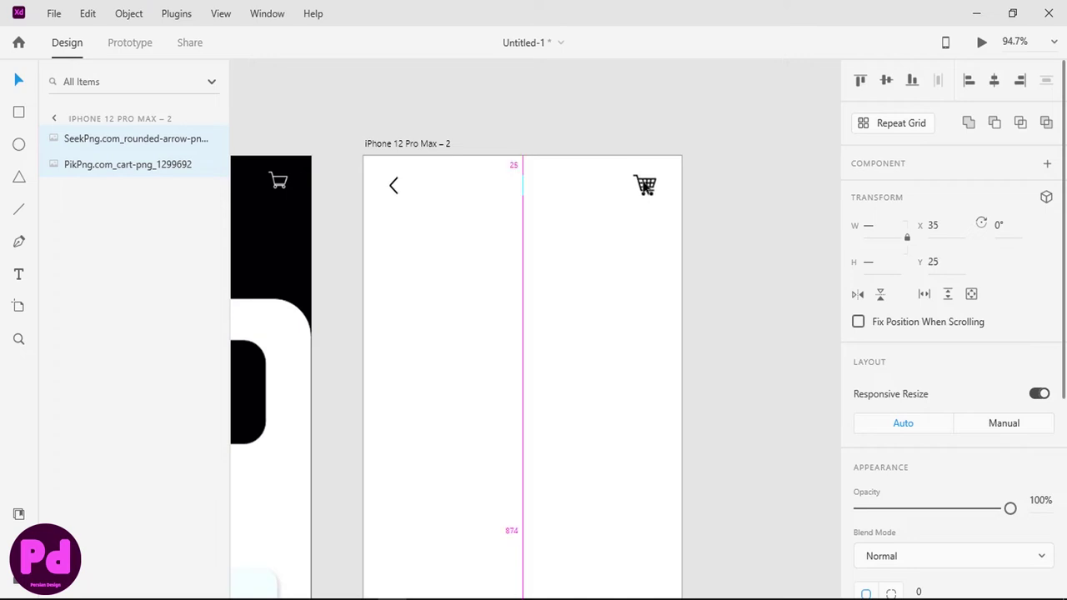
{"action": "left_click_drag", "start_coordinate": [645, 183], "coordinate": [645, 178]}
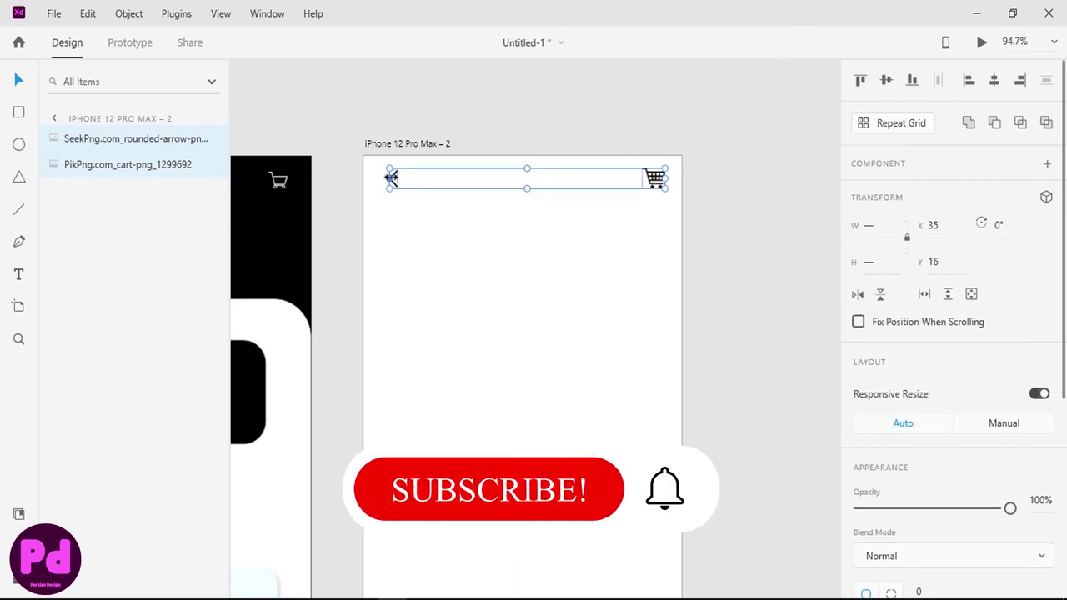
{"action": "left_click_drag", "start_coordinate": [409, 184], "coordinate": [401, 183]}
{"action": "left_click", "coordinate": [18, 273]}
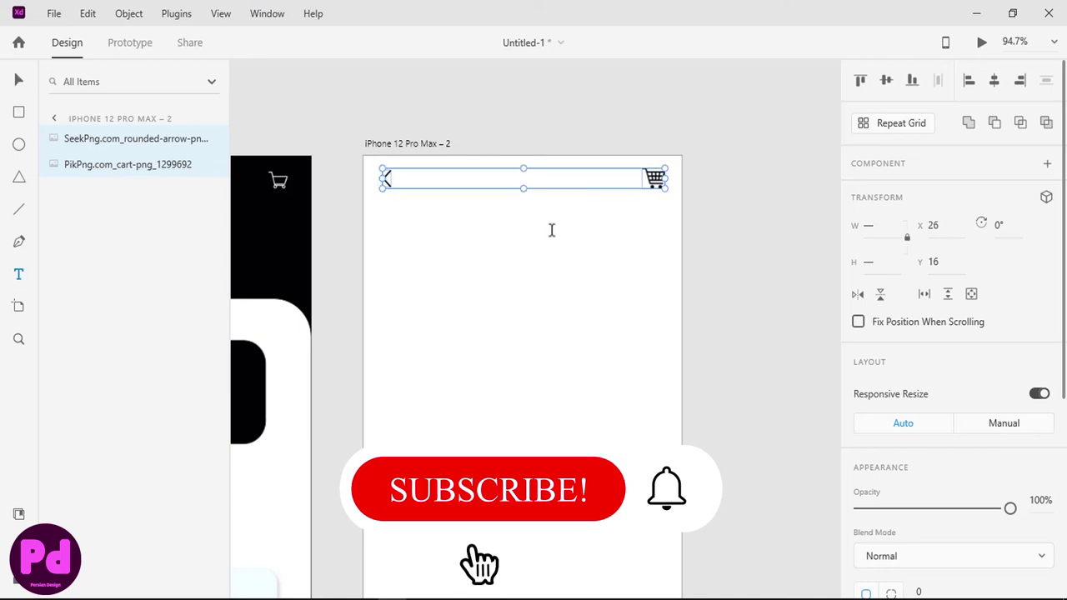
Step: Add a text layer reading NIKE below the top bar
{"action": "left_click", "coordinate": [484, 219]}
{"action": "type", "text": "NK"}
{"action": "key", "text": "BackSpace"}
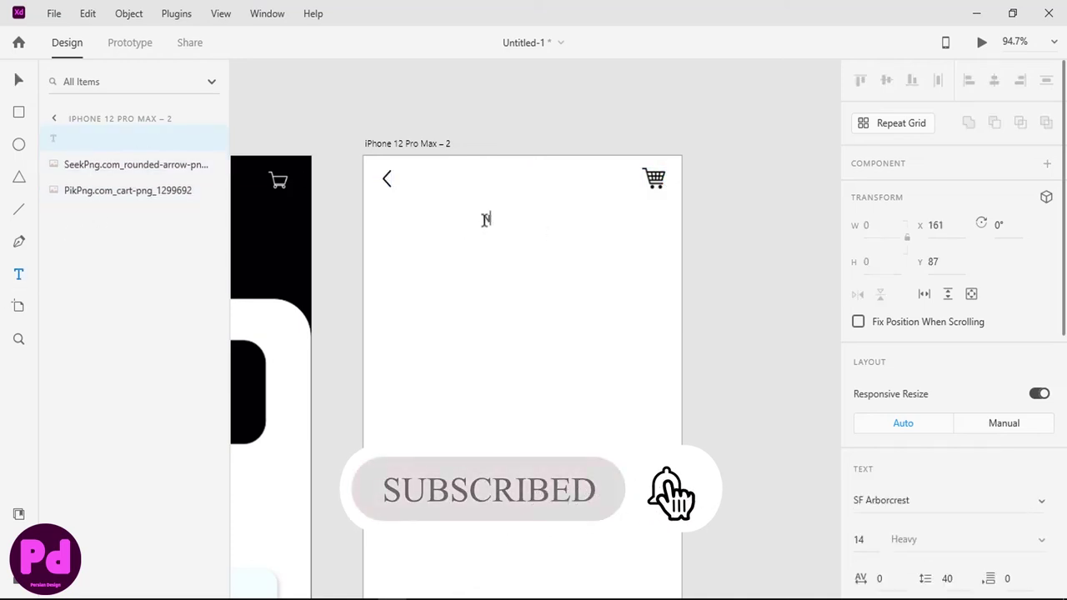
{"action": "type", "text": "IKE"}
{"action": "key", "text": "Escape"}
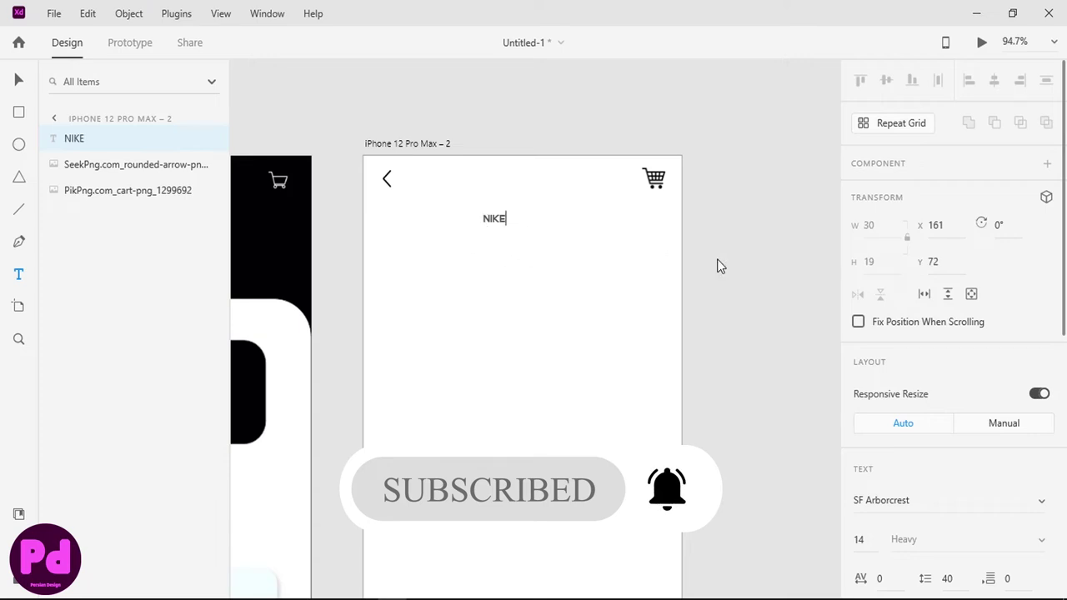
Step: Set the NIKE title's font to sepahbod
{"action": "scroll", "coordinate": [999, 326], "scroll_direction": "down", "scroll_amount": 3}
{"action": "scroll", "coordinate": [1008, 261], "scroll_direction": "down", "scroll_amount": 1}
{"action": "left_click", "coordinate": [1009, 257]}
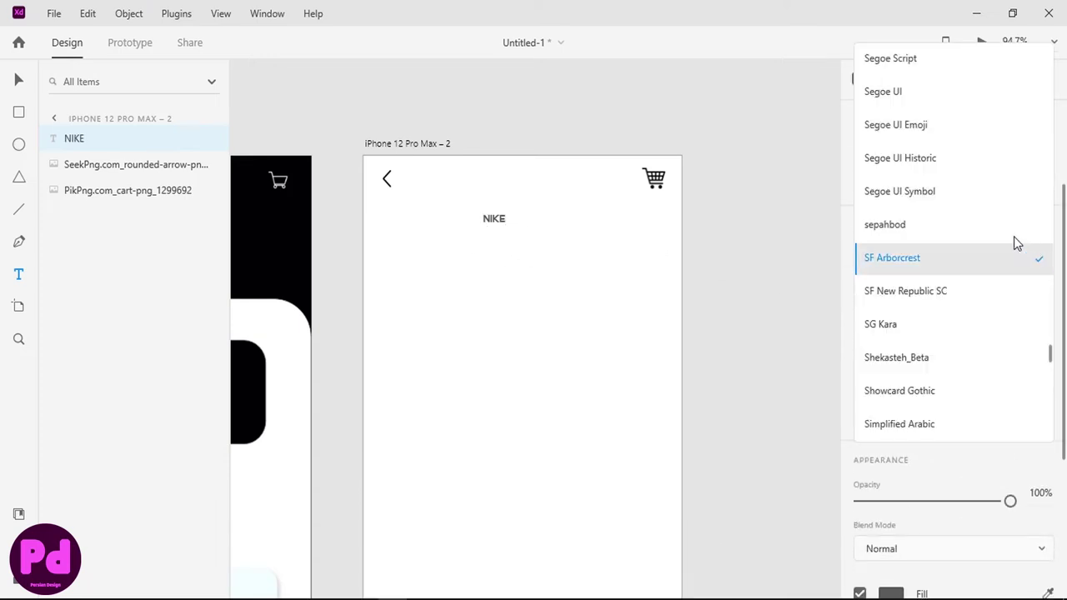
{"action": "left_click", "coordinate": [1001, 229]}
{"action": "key", "text": "ctrl+a"}
{"action": "left_click", "coordinate": [1030, 260]}
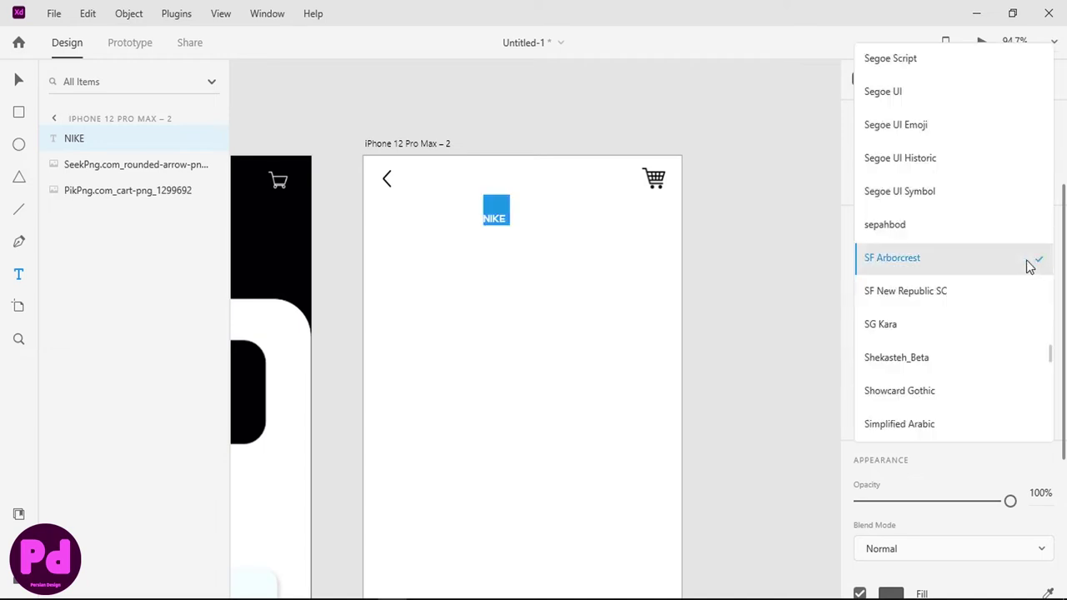
{"action": "left_click", "coordinate": [884, 231]}
Step: Move NIKE into the top bar, centred between the back arrow and cart
{"action": "left_click", "coordinate": [16, 77]}
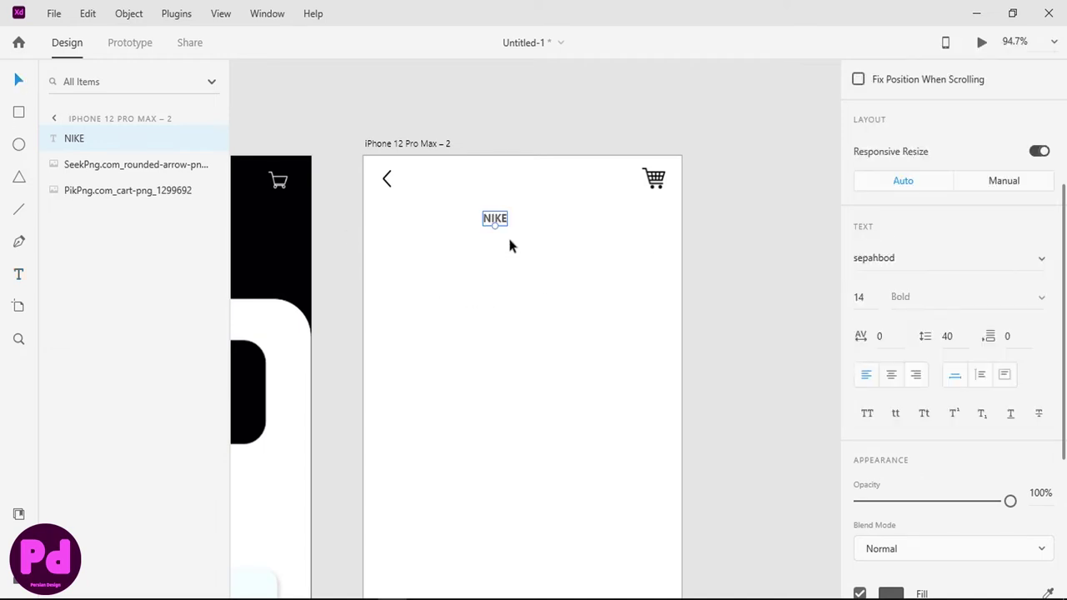
{"action": "left_click_drag", "start_coordinate": [491, 221], "coordinate": [519, 184]}
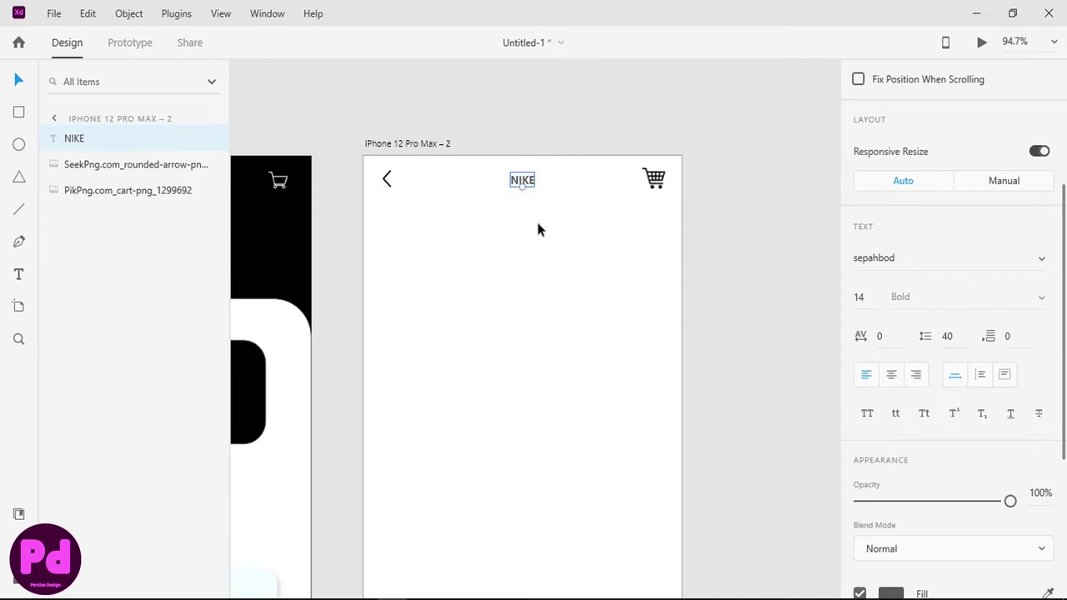
{"action": "scroll", "coordinate": [537, 229], "scroll_direction": "down", "scroll_amount": 1}
{"action": "left_click", "coordinate": [387, 131]}
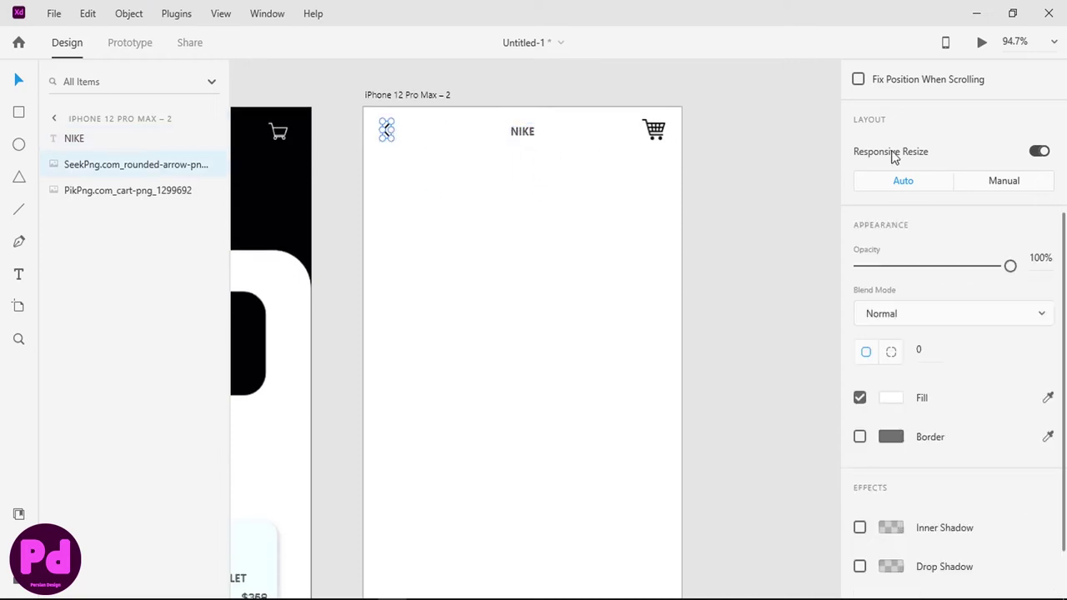
{"action": "left_click", "coordinate": [653, 133], "text": "shift"}
{"action": "left_click", "coordinate": [522, 131], "text": "shift"}
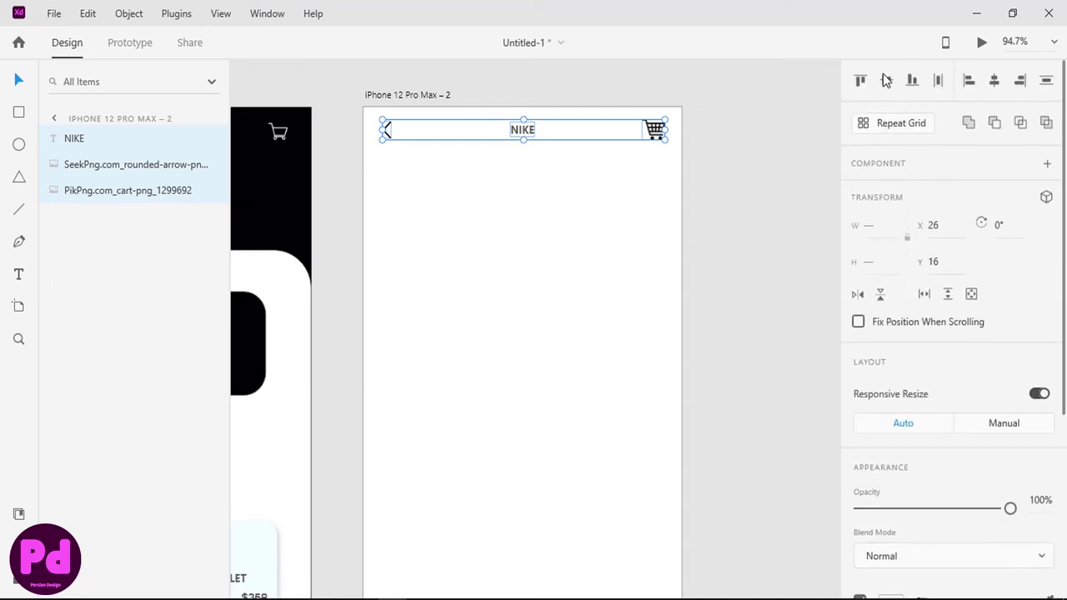
{"action": "left_click", "coordinate": [625, 231]}
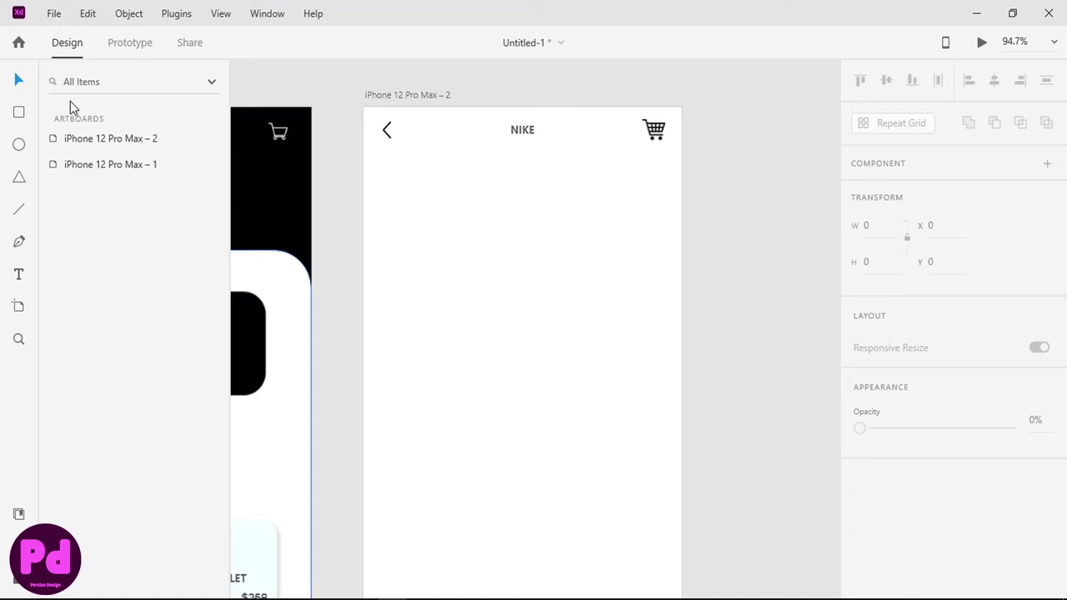
Step: Import the pic4 grey shoe photo, resize it to 342 × 180, and place it below the title
{"action": "left_click", "coordinate": [52, 13]}
{"action": "left_click", "coordinate": [100, 341]}
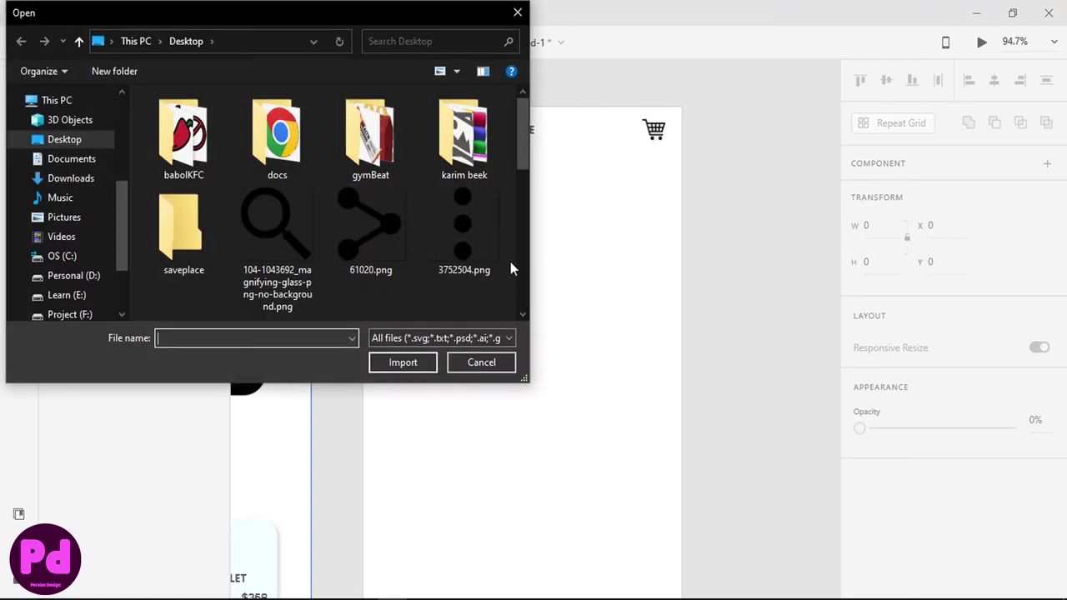
{"action": "scroll", "coordinate": [510, 268], "scroll_direction": "down", "scroll_amount": 3}
{"action": "scroll", "coordinate": [510, 269], "scroll_direction": "down", "scroll_amount": 2}
{"action": "double_click", "coordinate": [267, 249]}
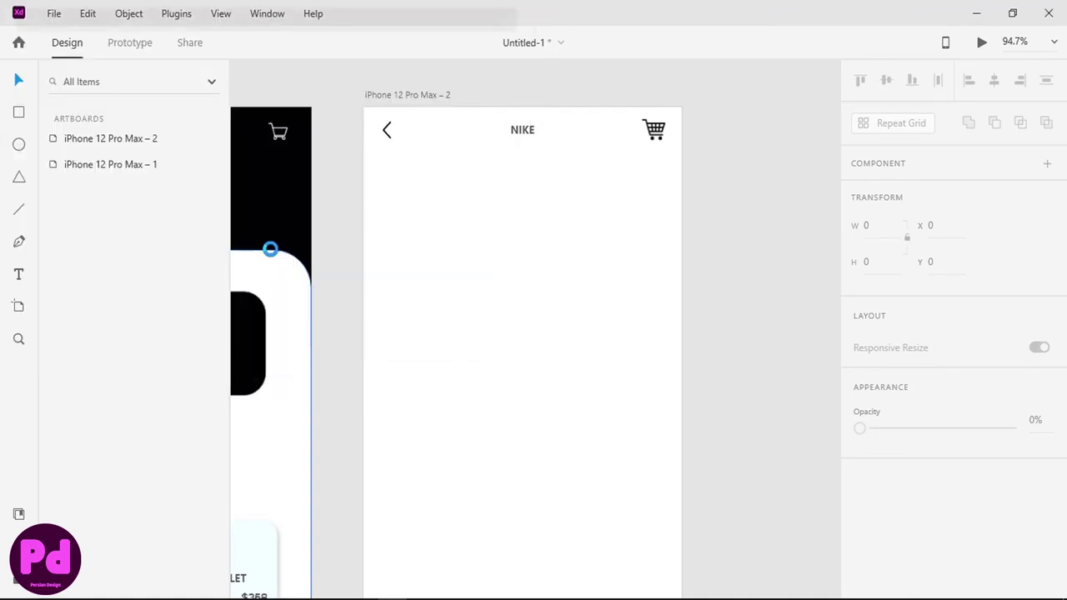
{"action": "left_click_drag", "start_coordinate": [536, 208], "coordinate": [526, 259]}
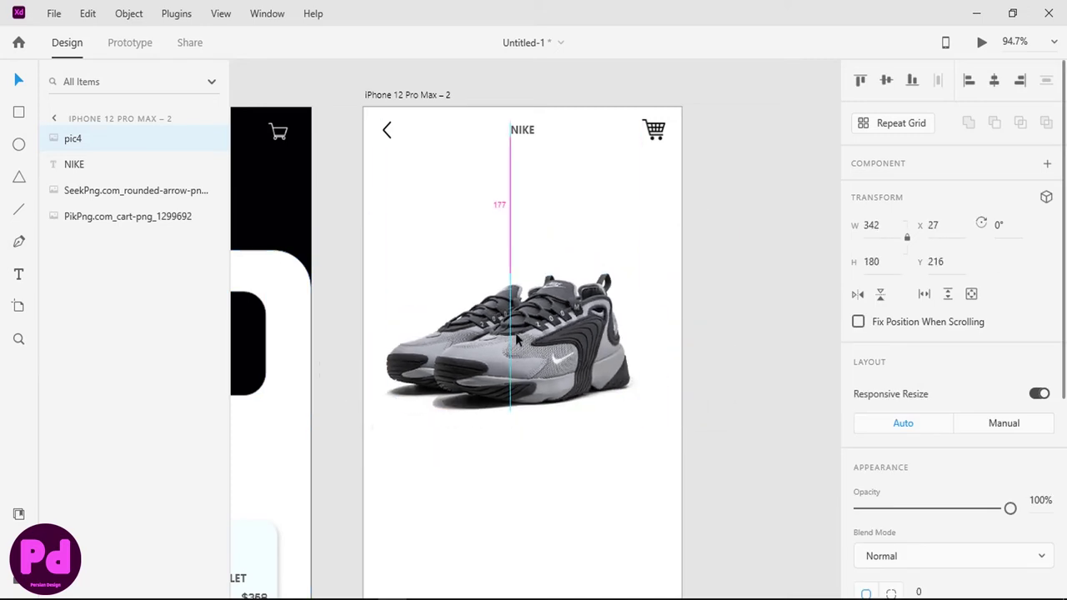
{"action": "left_click_drag", "start_coordinate": [525, 342], "coordinate": [520, 303]}
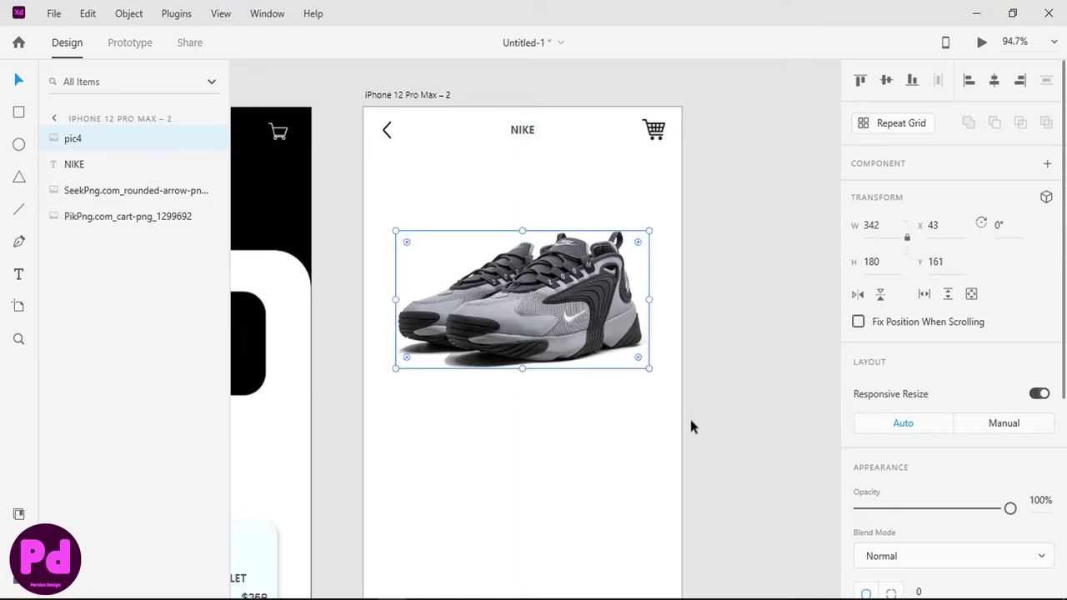
Step: Add margin guides at x 21 and 412 and line the back arrow and cart up with them
{"action": "left_click_drag", "start_coordinate": [363, 214], "coordinate": [379, 188]}
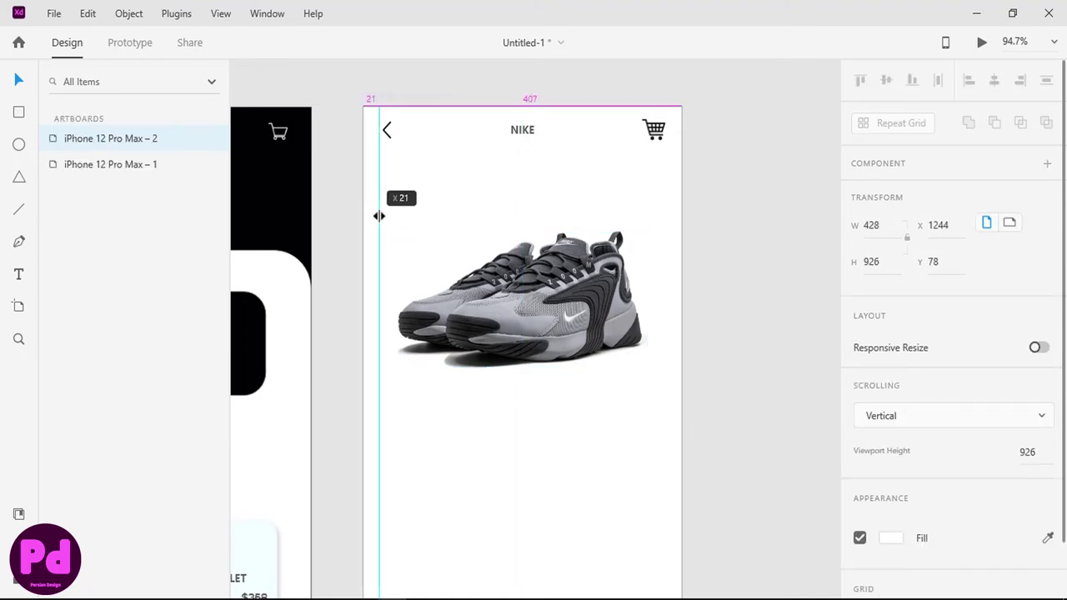
{"action": "left_click", "coordinate": [386, 134]}
{"action": "mouse_move", "coordinate": [386, 133]}
{"action": "left_mouse_down"}
{"action": "mouse_move", "coordinate": [669, 163]}
{"action": "mouse_move", "coordinate": [657, 130]}
{"action": "left_mouse_up"}
{"action": "left_click", "coordinate": [654, 130]}
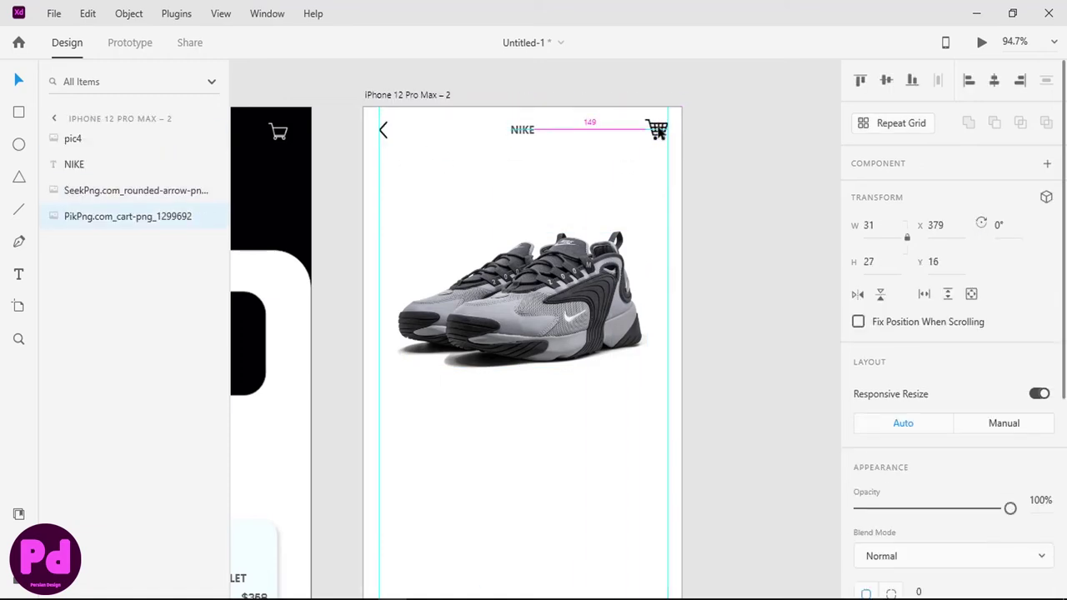
{"action": "left_click", "coordinate": [717, 219]}
{"action": "scroll", "coordinate": [719, 224], "scroll_direction": "down", "scroll_amount": 3}
{"action": "scroll", "coordinate": [718, 223], "scroll_direction": "down", "scroll_amount": 3}
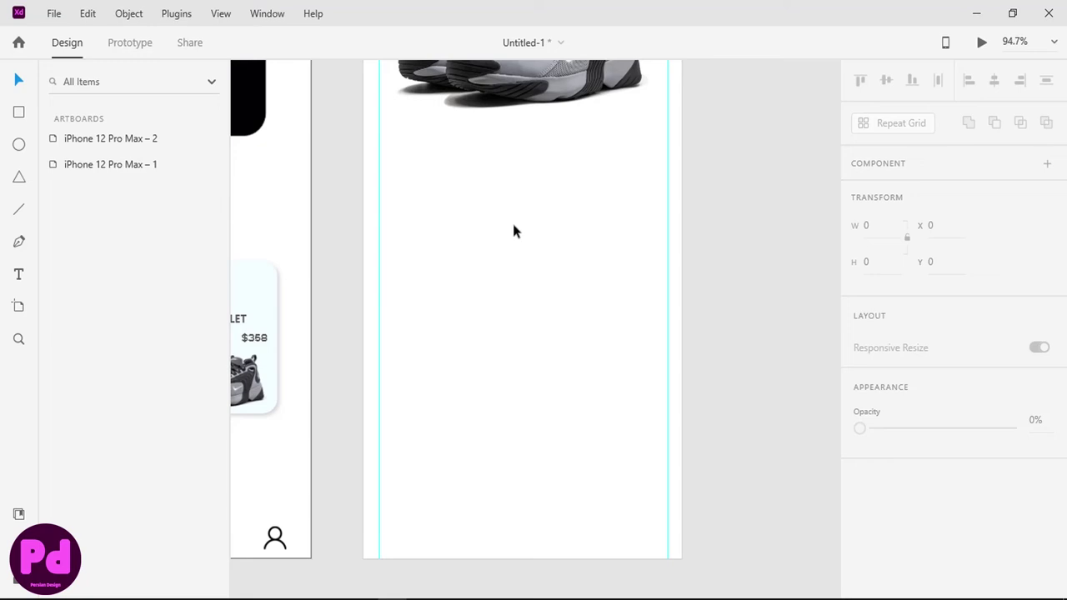
Step: Draw a 45 × 45 rectangle below the sneaker with corner radius 10
{"action": "left_click", "coordinate": [22, 111]}
{"action": "left_click_drag", "start_coordinate": [593, 169], "coordinate": [637, 203]}
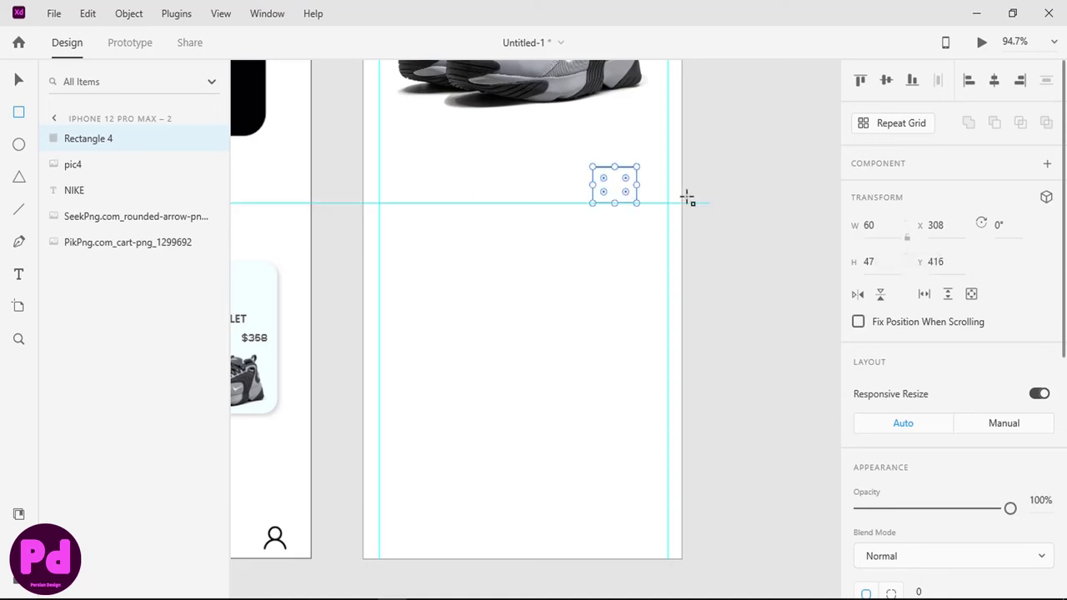
{"action": "left_click", "coordinate": [873, 261]}
{"action": "type", "text": "60"}
{"action": "key", "text": "Return"}
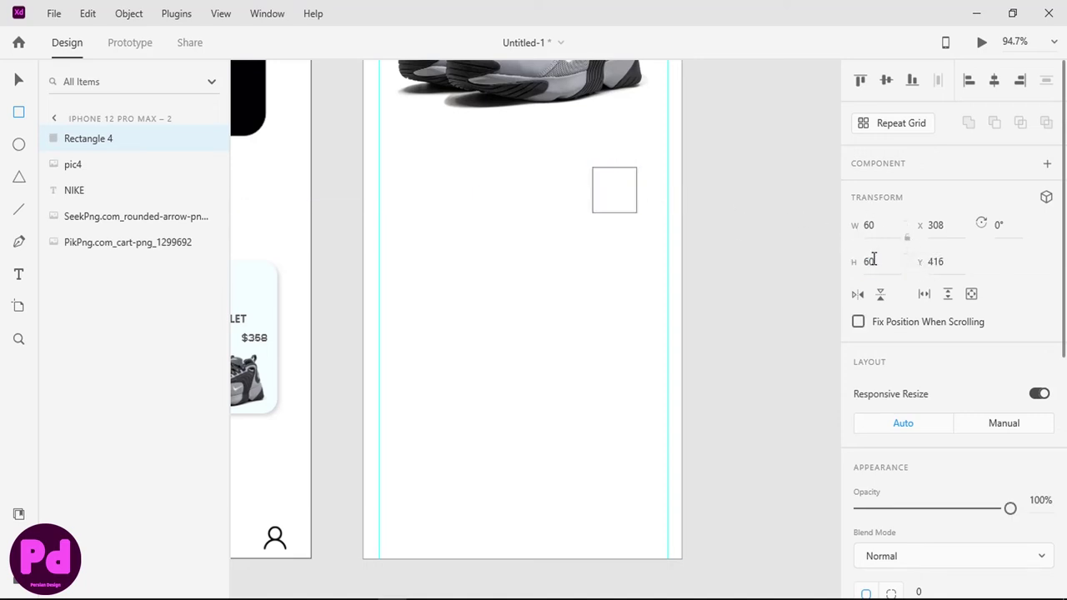
{"action": "left_click", "coordinate": [878, 231]}
{"action": "type", "text": "45"}
{"action": "key", "text": "Return"}
{"action": "scroll", "coordinate": [953, 245], "scroll_direction": "down", "scroll_amount": 4}
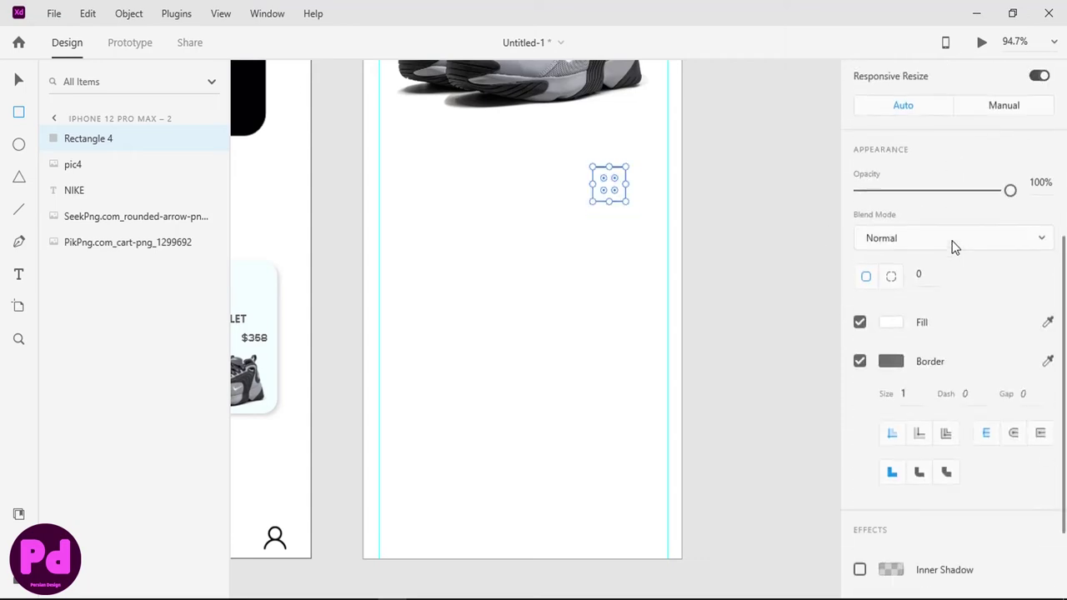
{"action": "scroll", "coordinate": [953, 245], "scroll_direction": "down", "scroll_amount": 1}
{"action": "type", "text": "10"}
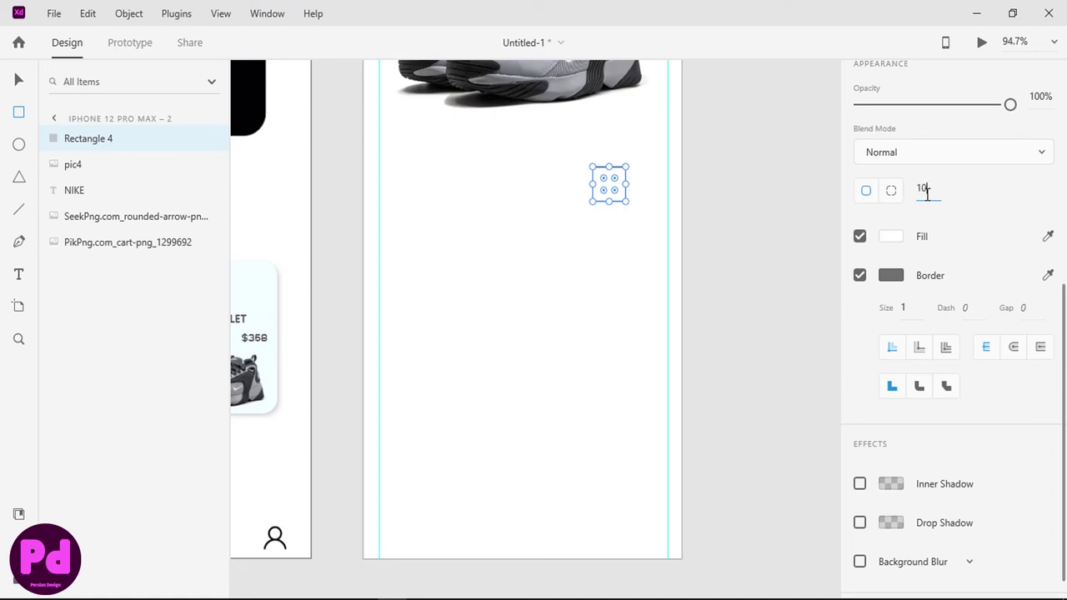
{"action": "key", "text": "Return"}
Step: Give the box a 1/1/6 drop shadow, remove its border, and duplicate it to the left
{"action": "scroll", "coordinate": [899, 268], "scroll_direction": "down", "scroll_amount": 1}
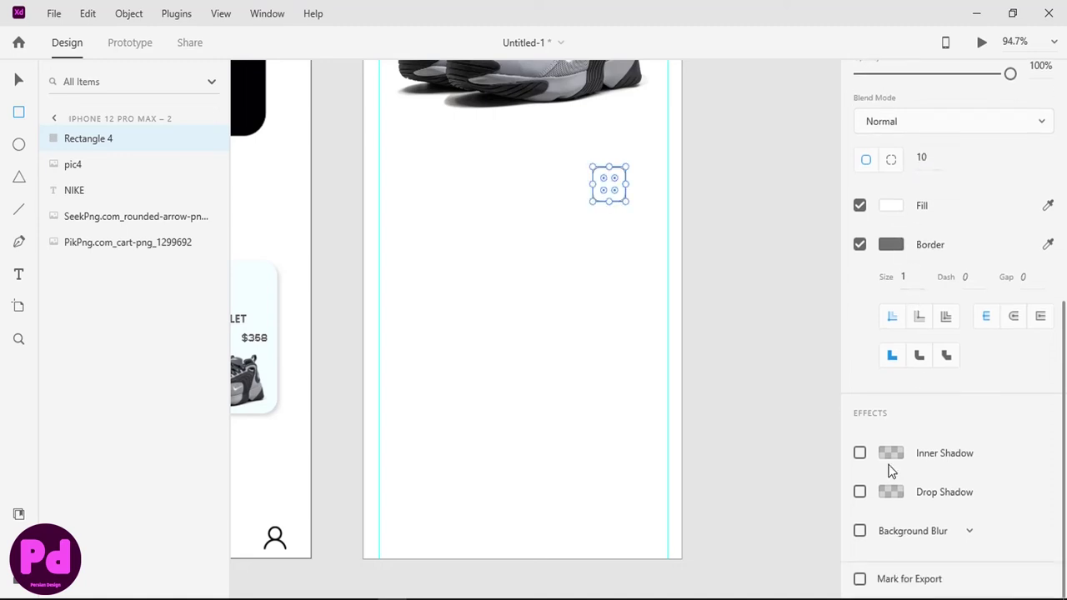
{"action": "left_click", "coordinate": [860, 492]}
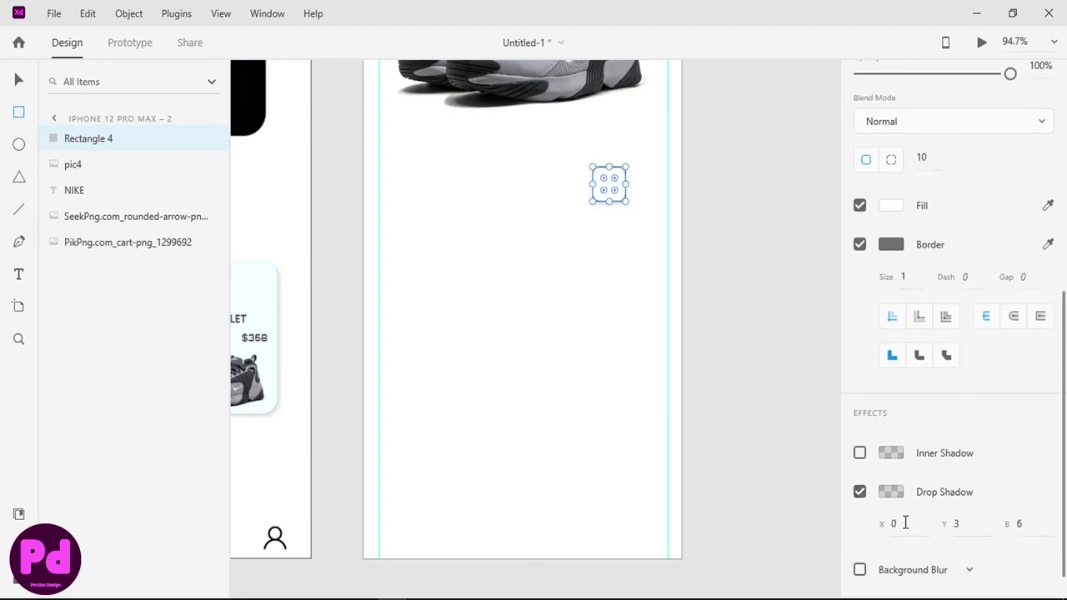
{"action": "left_click", "coordinate": [905, 523]}
{"action": "type", "text": "3"}
{"action": "key", "text": "Return"}
{"action": "left_click", "coordinate": [896, 523]}
{"action": "type", "text": "1"}
{"action": "left_click", "coordinate": [967, 523]}
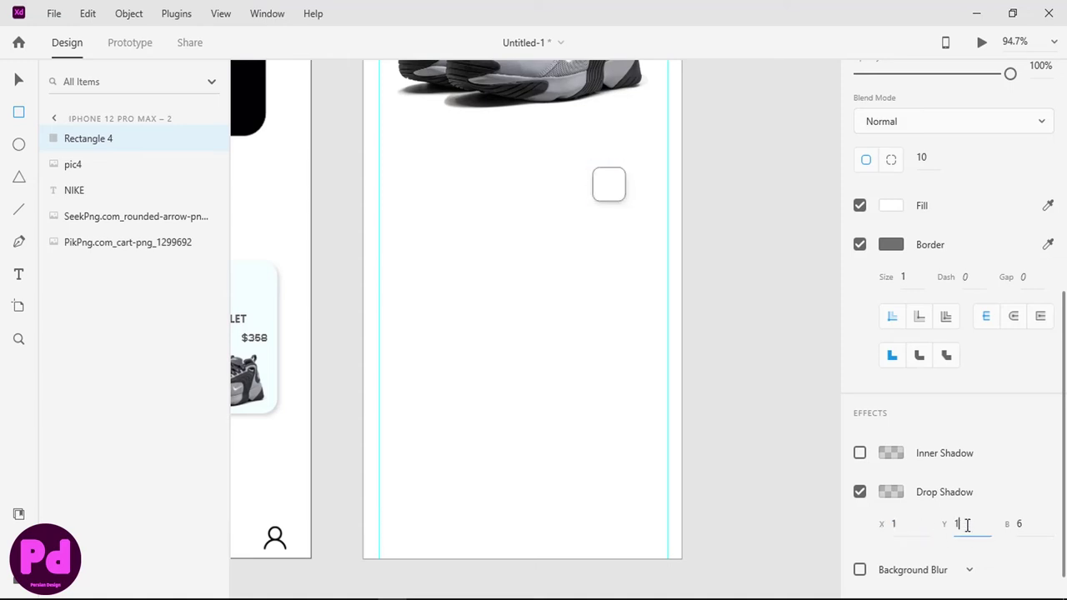
{"action": "key", "text": "Return"}
{"action": "left_click", "coordinate": [860, 244]}
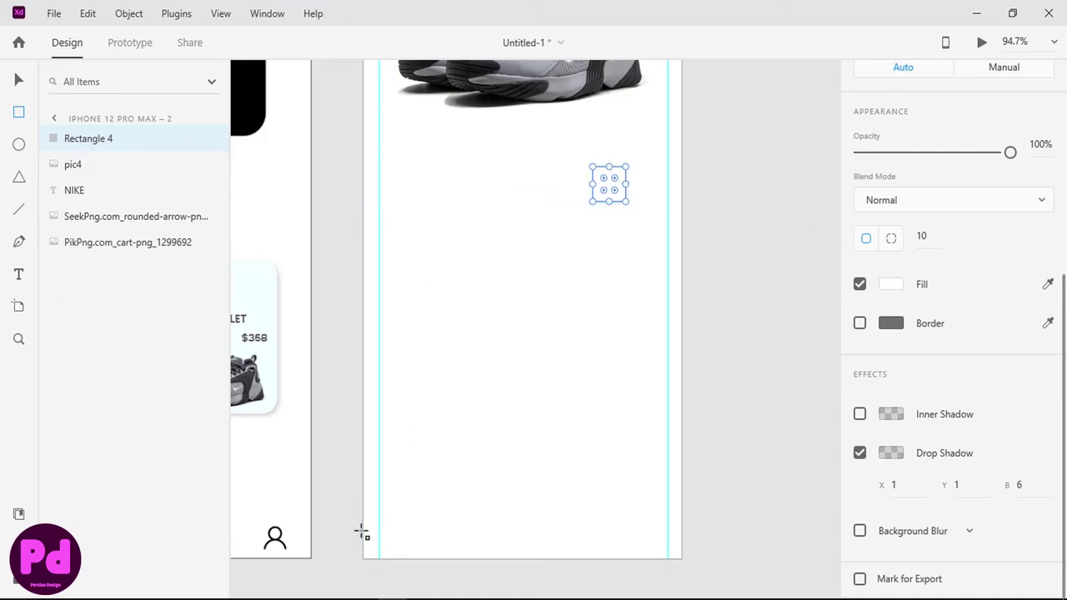
{"action": "key", "text": "ctrl+d"}
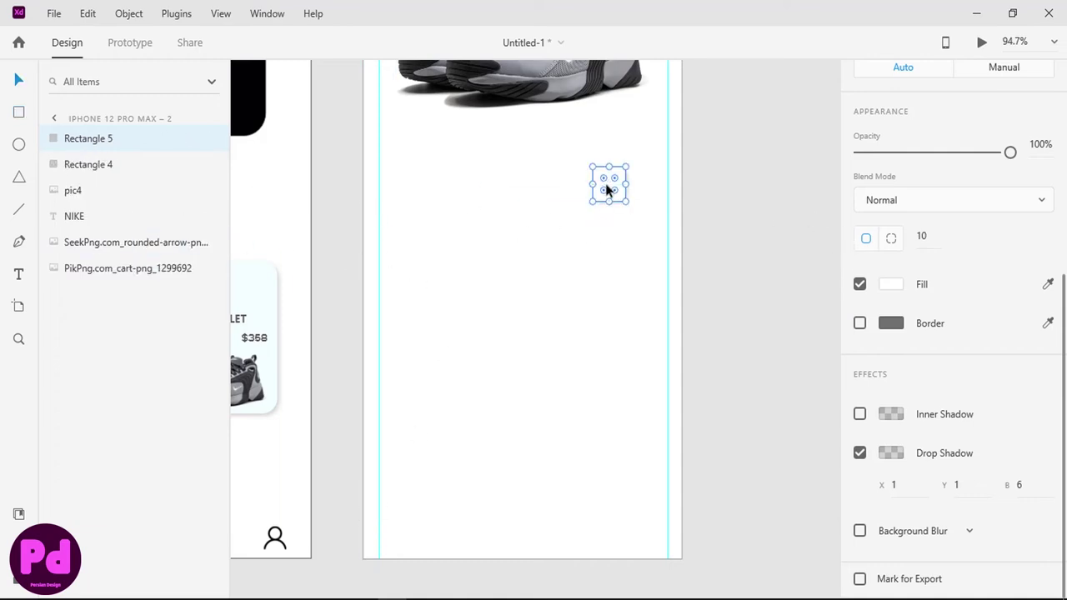
{"action": "left_click_drag", "start_coordinate": [607, 191], "coordinate": [565, 190]}
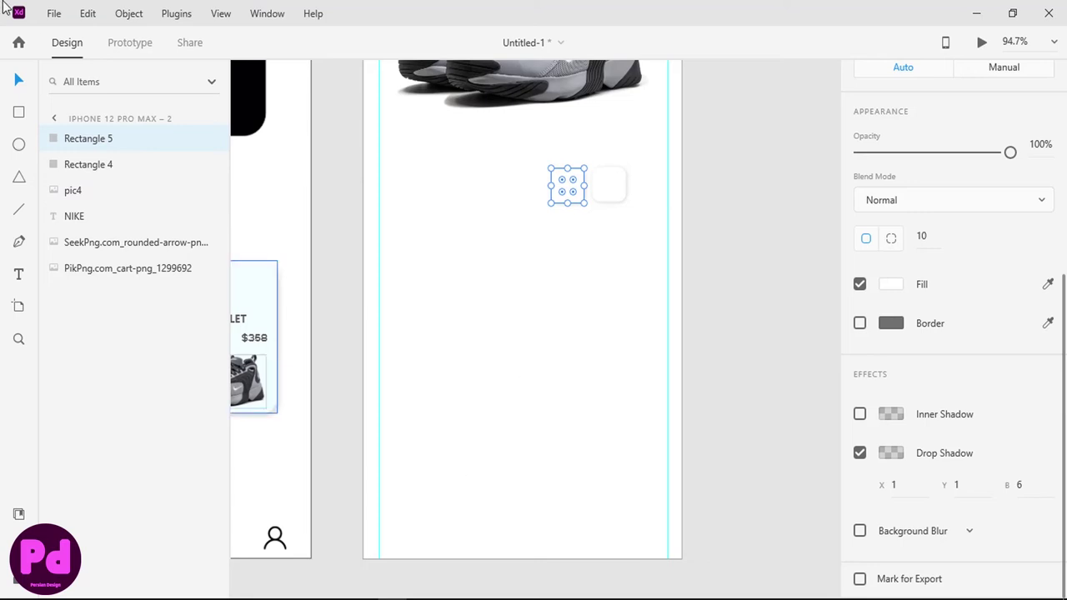
Step: Choose the share and link icon PNGs to import
{"action": "left_click", "coordinate": [52, 14]}
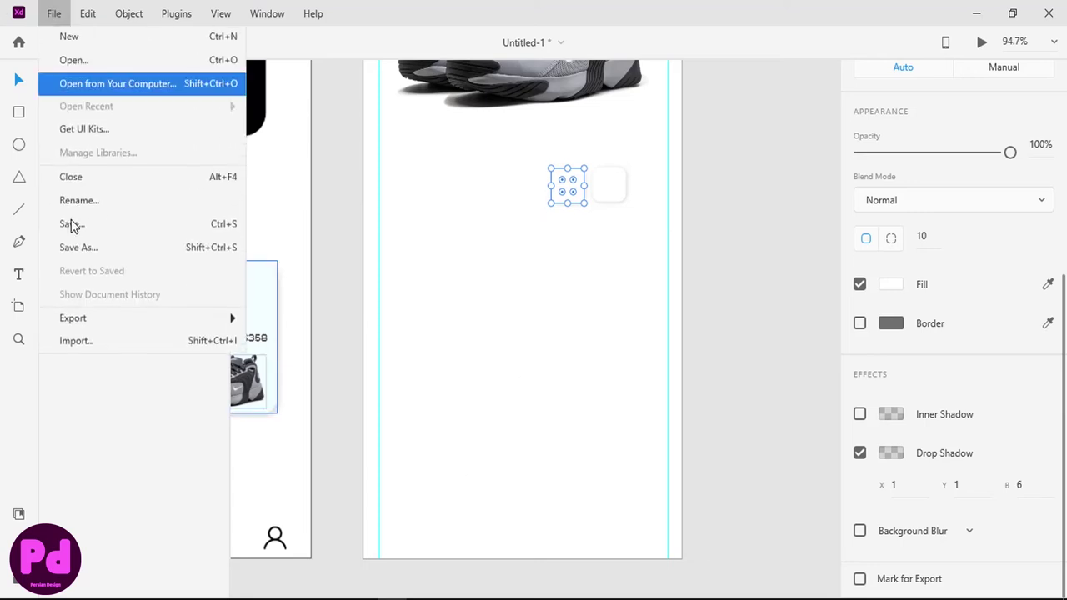
{"action": "left_click", "coordinate": [95, 341]}
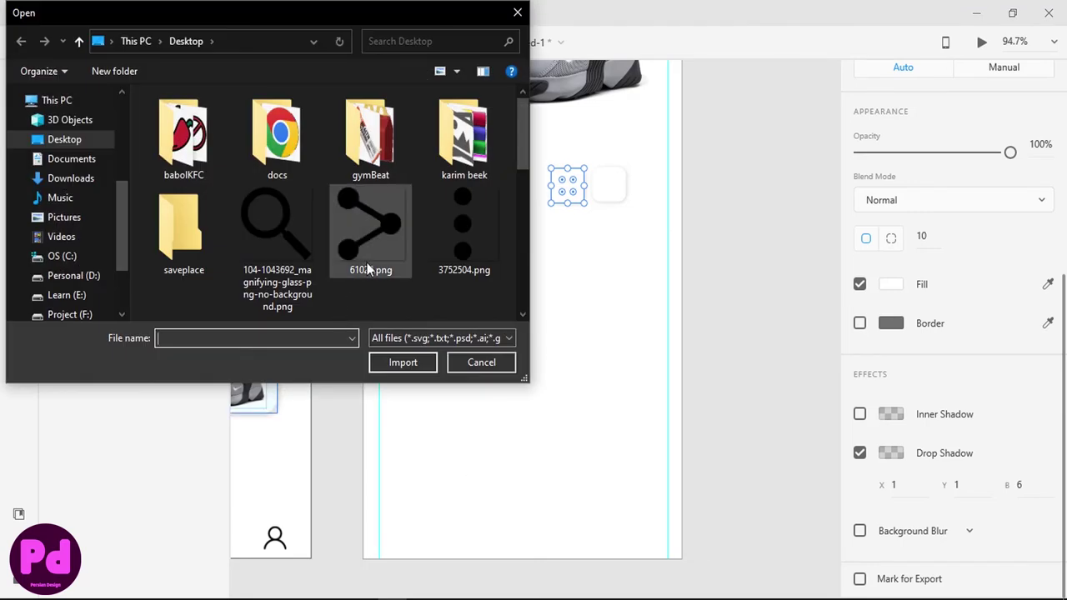
{"action": "left_click", "coordinate": [367, 267]}
{"action": "scroll", "coordinate": [367, 265], "scroll_direction": "down", "scroll_amount": 1}
{"action": "left_click", "coordinate": [367, 265], "text": "ctrl"}
Step: Import the two icons and scale them down onto the artboard
{"action": "key", "text": "Return"}
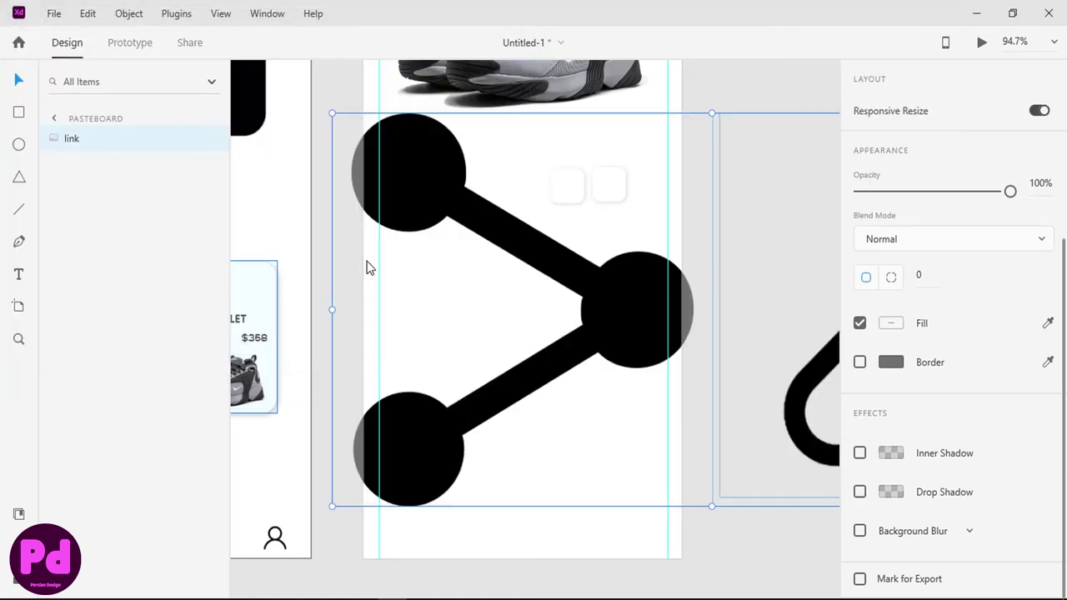
{"action": "left_click", "coordinate": [1036, 111]}
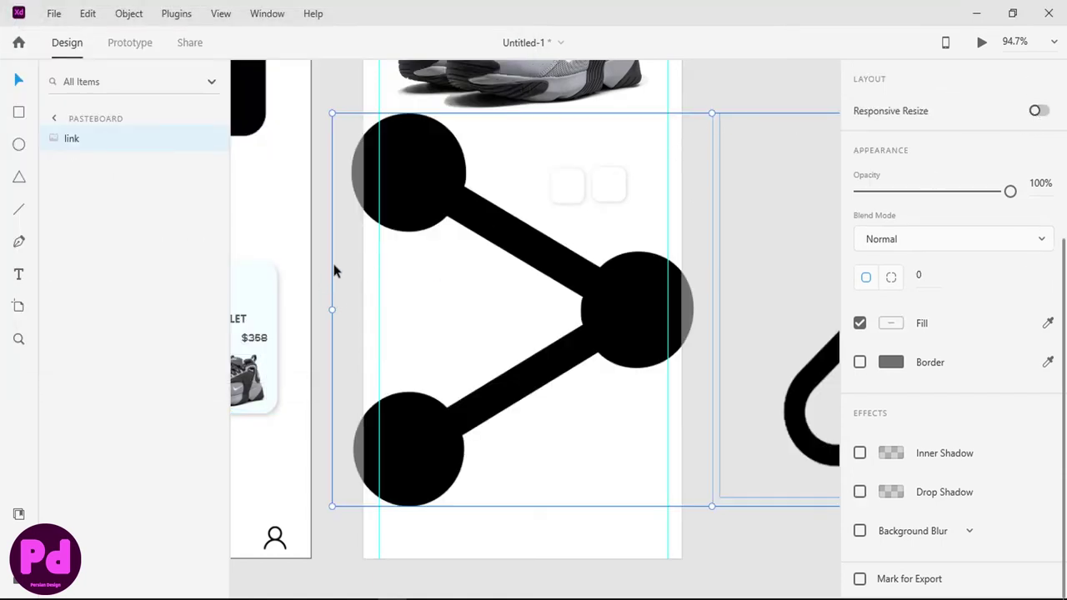
{"action": "mouse_move", "coordinate": [331, 112]}
{"action": "left_mouse_down"}
{"action": "mouse_move", "coordinate": [582, 299]}
{"action": "mouse_move", "coordinate": [722, 294]}
{"action": "mouse_move", "coordinate": [445, 286]}
{"action": "left_mouse_up"}
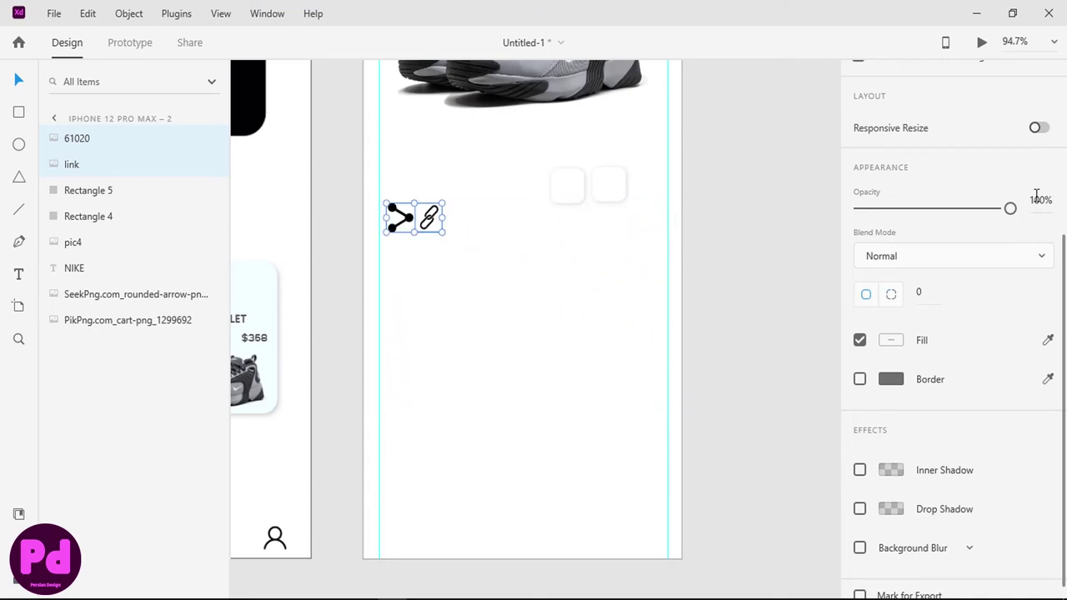
{"action": "left_click", "coordinate": [1039, 127]}
Step: Move the link icon into the right box and the share icon into the left, width 30
{"action": "left_click", "coordinate": [429, 218]}
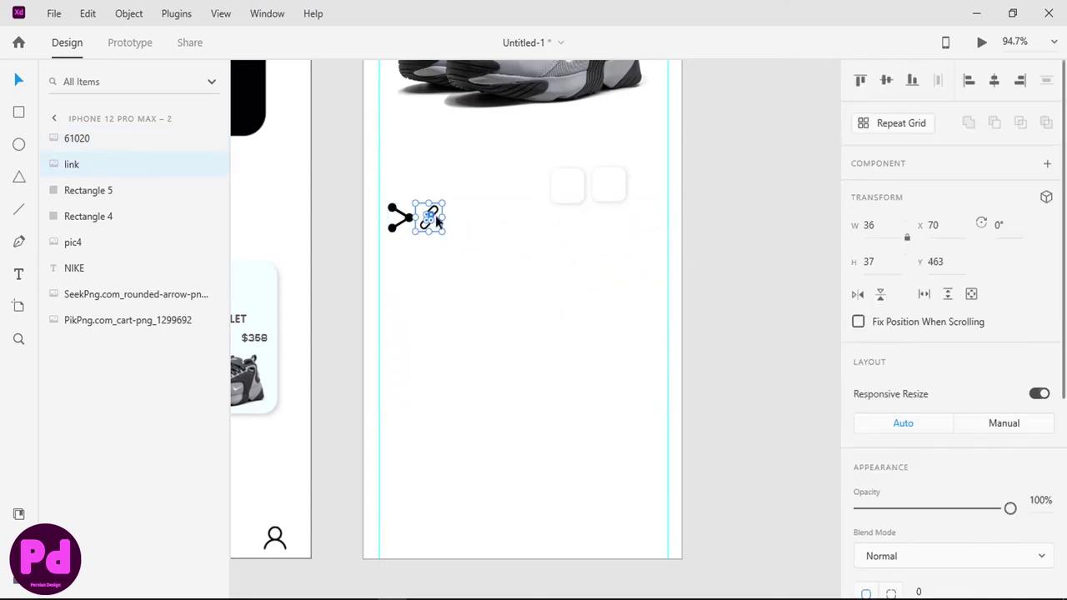
{"action": "mouse_move", "coordinate": [429, 219]}
{"action": "left_mouse_down"}
{"action": "mouse_move", "coordinate": [561, 217]}
{"action": "mouse_move", "coordinate": [622, 189]}
{"action": "left_mouse_up"}
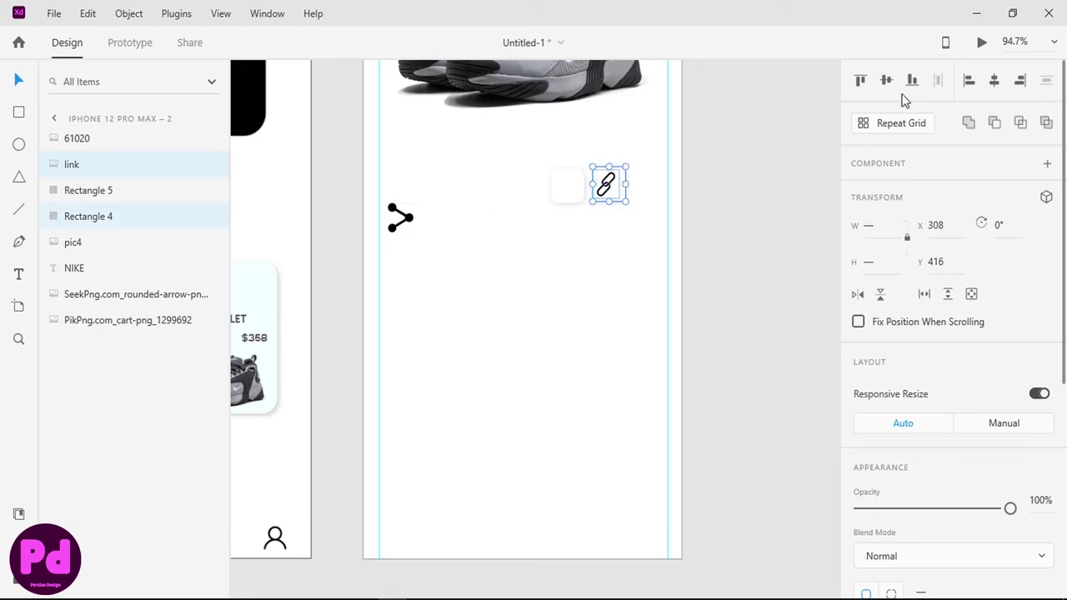
{"action": "left_click", "coordinate": [409, 218]}
{"action": "left_click_drag", "start_coordinate": [409, 219], "coordinate": [578, 185]}
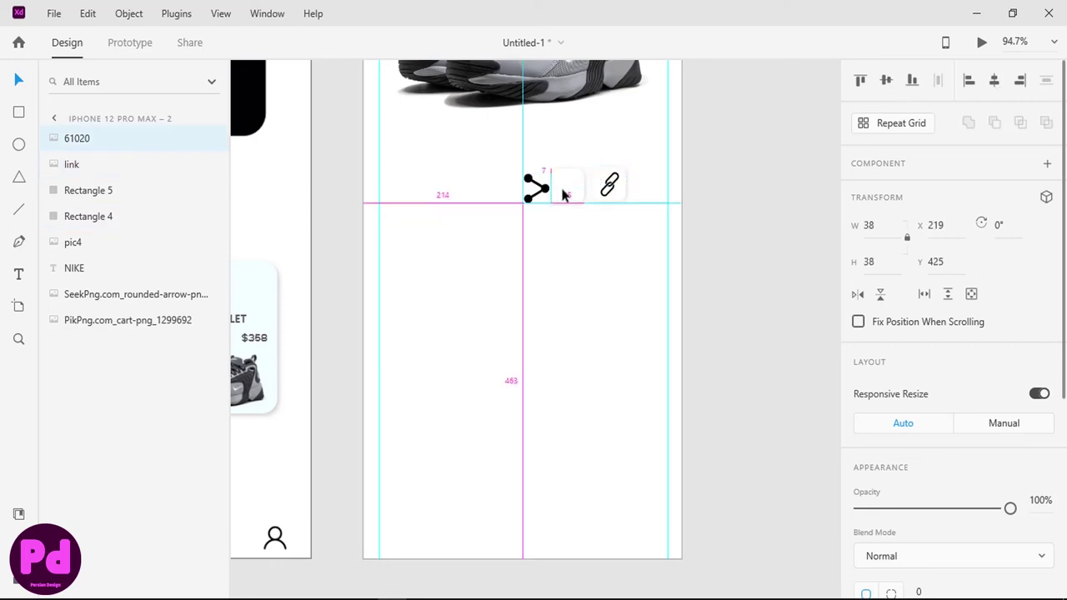
{"action": "left_click", "coordinate": [878, 225]}
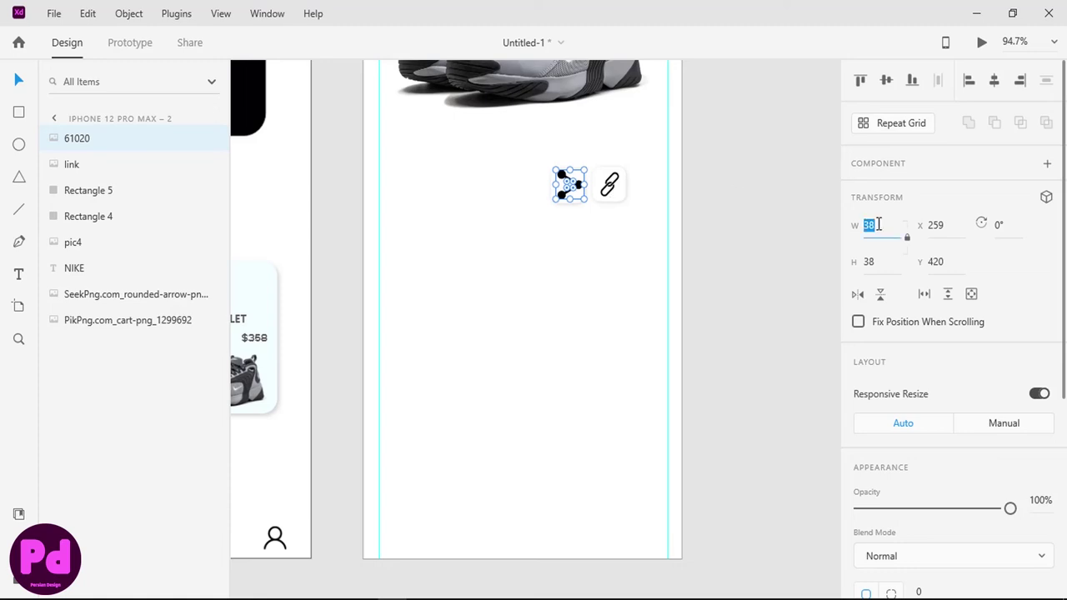
{"action": "type", "text": "34"}
{"action": "key", "text": "Return"}
{"action": "left_click", "coordinate": [752, 241]}
Step: Center the share icon in its box and group each icon with its box
{"action": "left_click", "coordinate": [567, 184]}
{"action": "left_click", "coordinate": [576, 205], "text": "shift"}
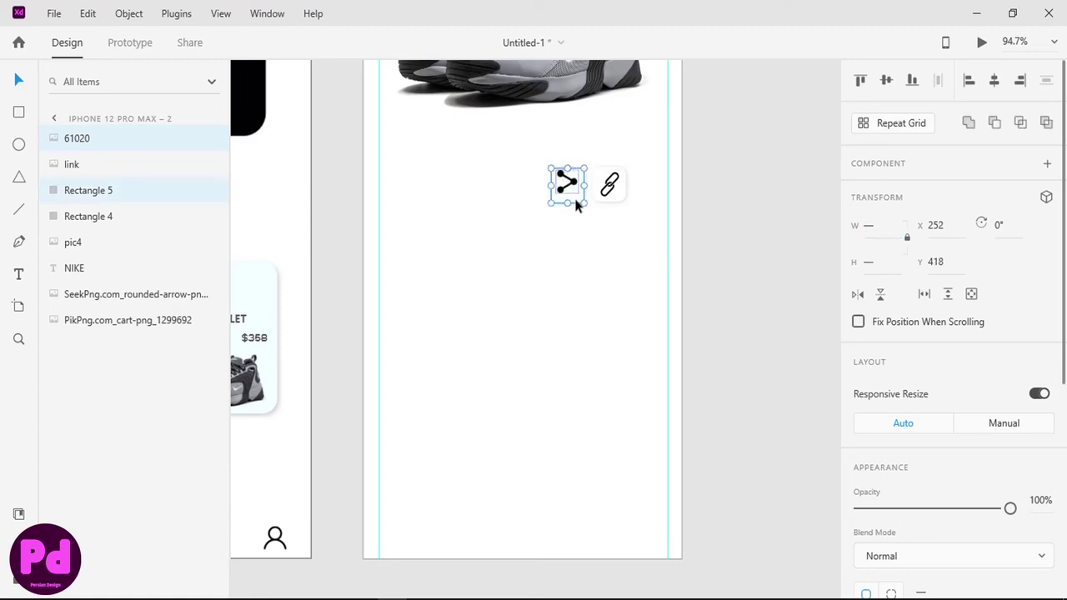
{"action": "left_click", "coordinate": [995, 83]}
{"action": "key", "text": "ctrl+g"}
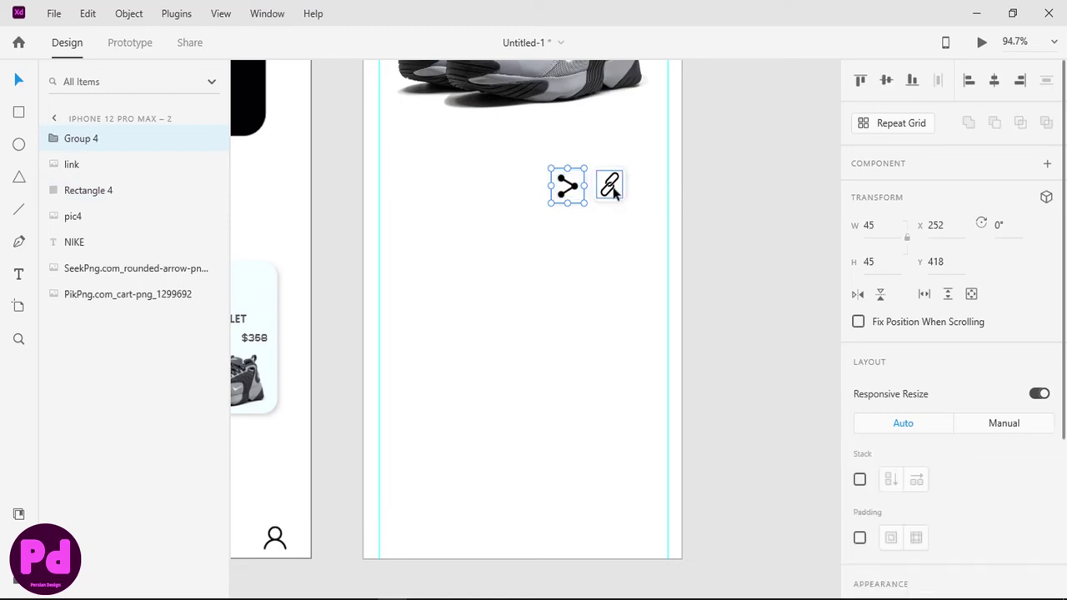
{"action": "left_click", "coordinate": [624, 192]}
{"action": "left_click", "coordinate": [625, 194], "text": "shift"}
{"action": "key", "text": "ctrl+g"}
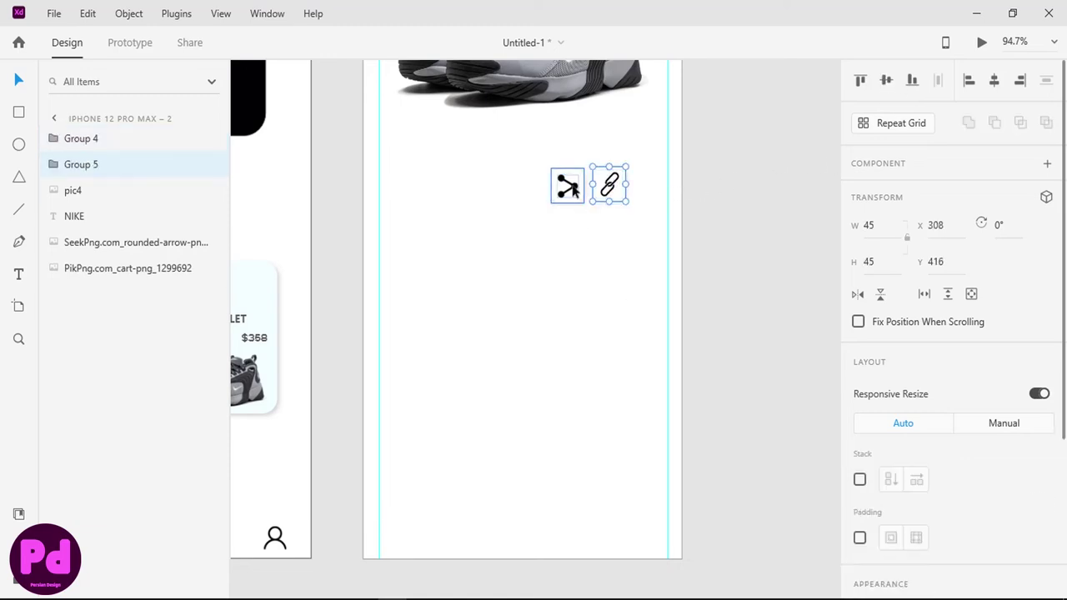
Step: Align the two icon groups vertically and move them against the right guide
{"action": "left_click", "coordinate": [567, 185]}
{"action": "left_click", "coordinate": [619, 185], "text": "shift"}
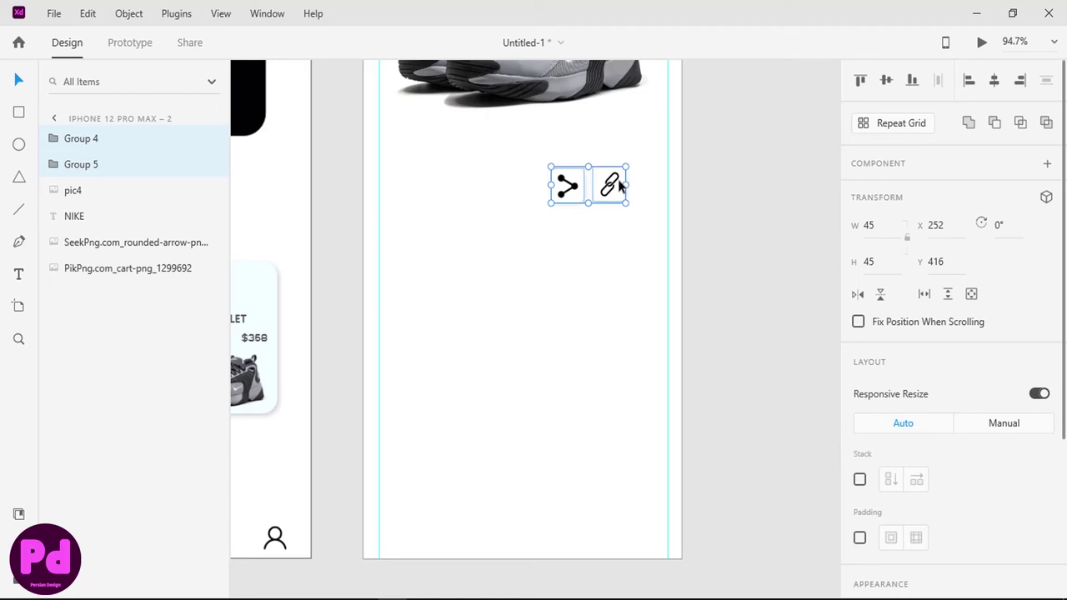
{"action": "left_click", "coordinate": [886, 80]}
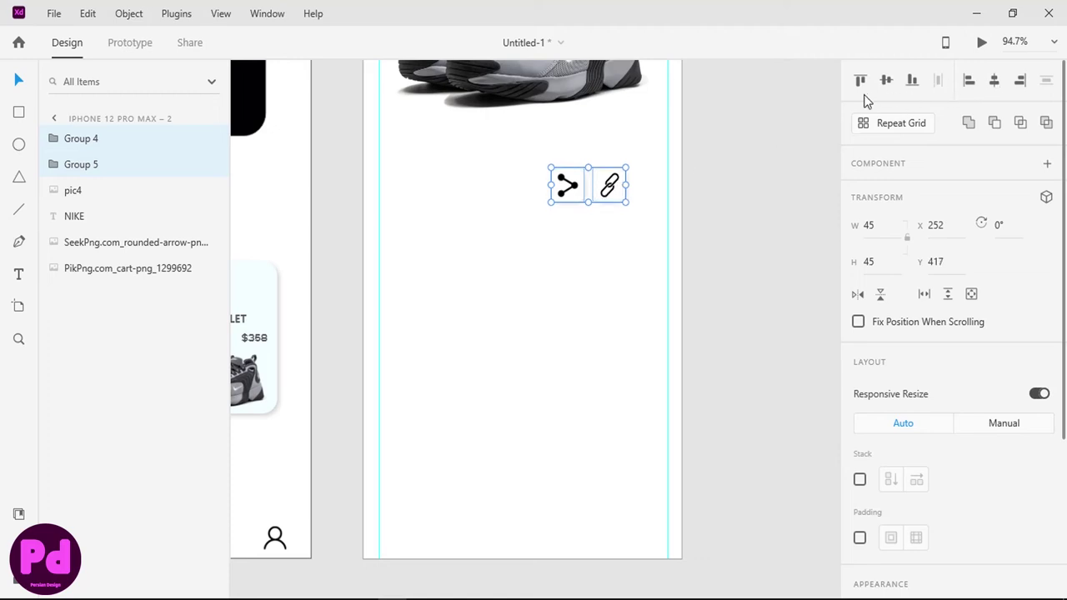
{"action": "left_click_drag", "start_coordinate": [613, 188], "coordinate": [648, 195]}
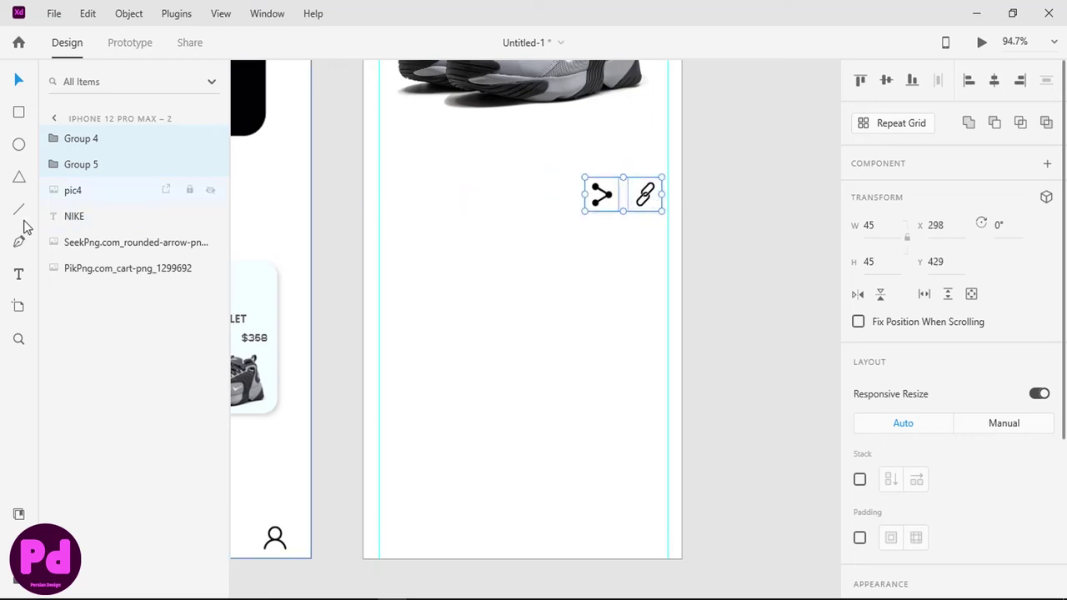
{"action": "left_click", "coordinate": [19, 274]}
Step: Add the HOT RELEASE label and move it to the left margin at x 21
{"action": "left_click", "coordinate": [459, 196]}
{"action": "type", "text": "HOT RELEASE"}
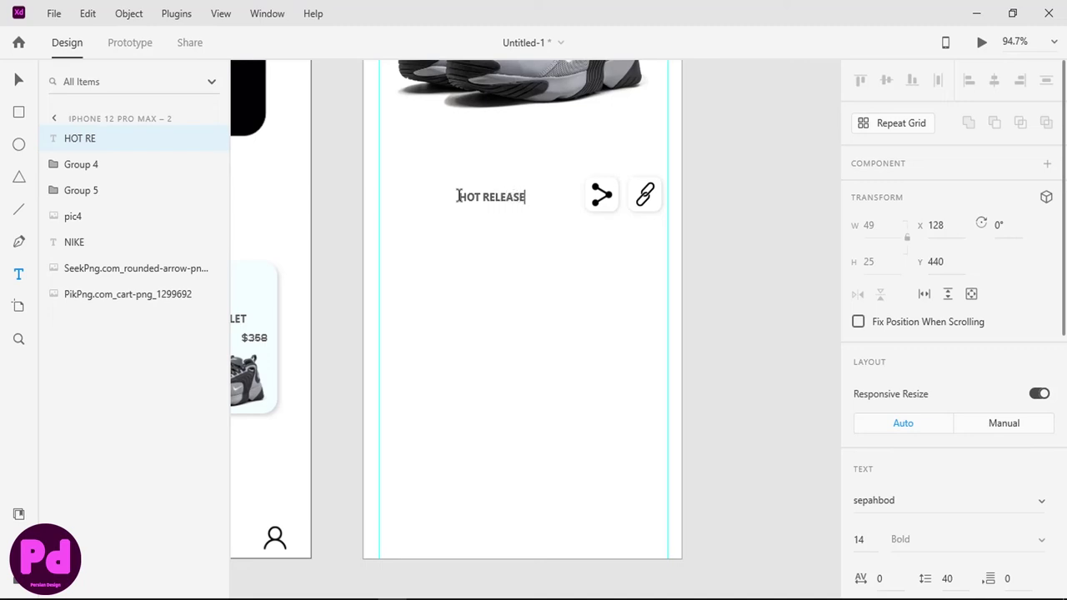
{"action": "key", "text": "ctrl+a"}
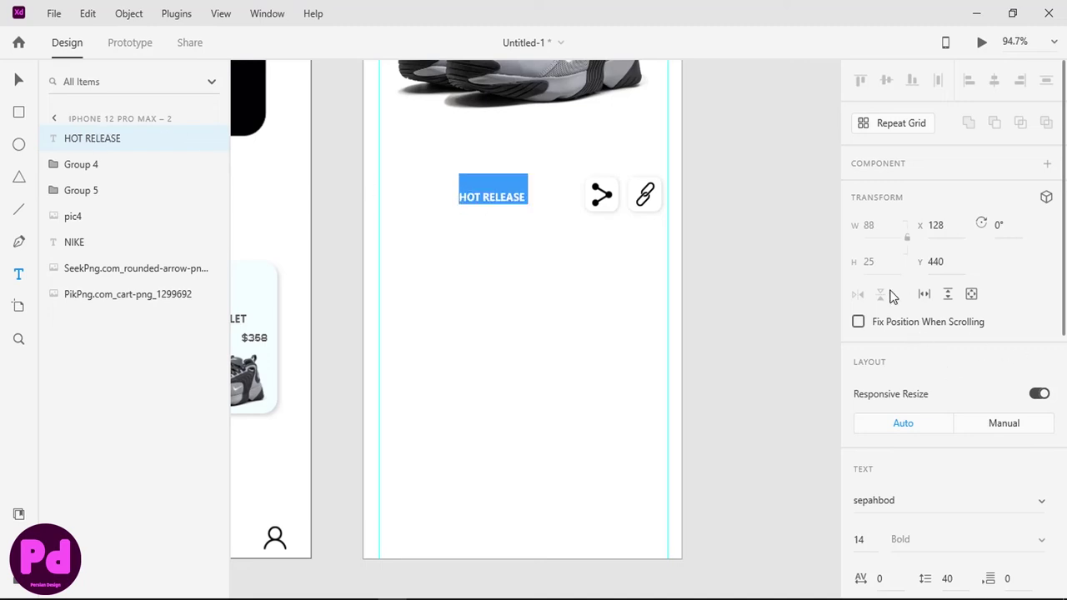
{"action": "left_click", "coordinate": [18, 80]}
{"action": "left_click_drag", "start_coordinate": [490, 195], "coordinate": [405, 210]}
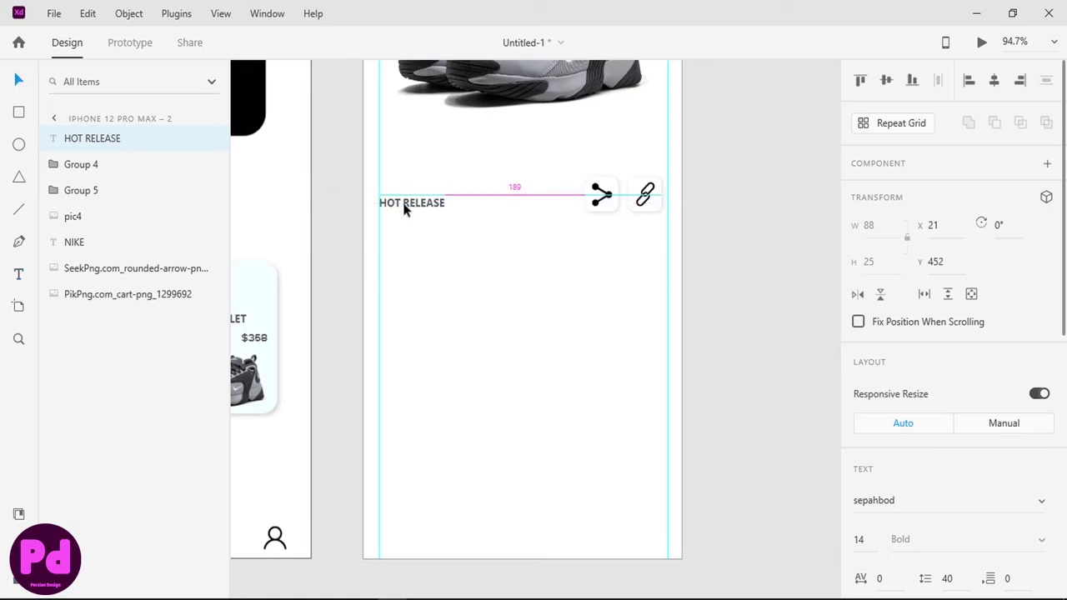
{"action": "scroll", "coordinate": [434, 220], "scroll_direction": "down", "scroll_amount": 2}
{"action": "scroll", "coordinate": [435, 220], "scroll_direction": "down", "scroll_amount": 3}
{"action": "left_click", "coordinate": [18, 274]}
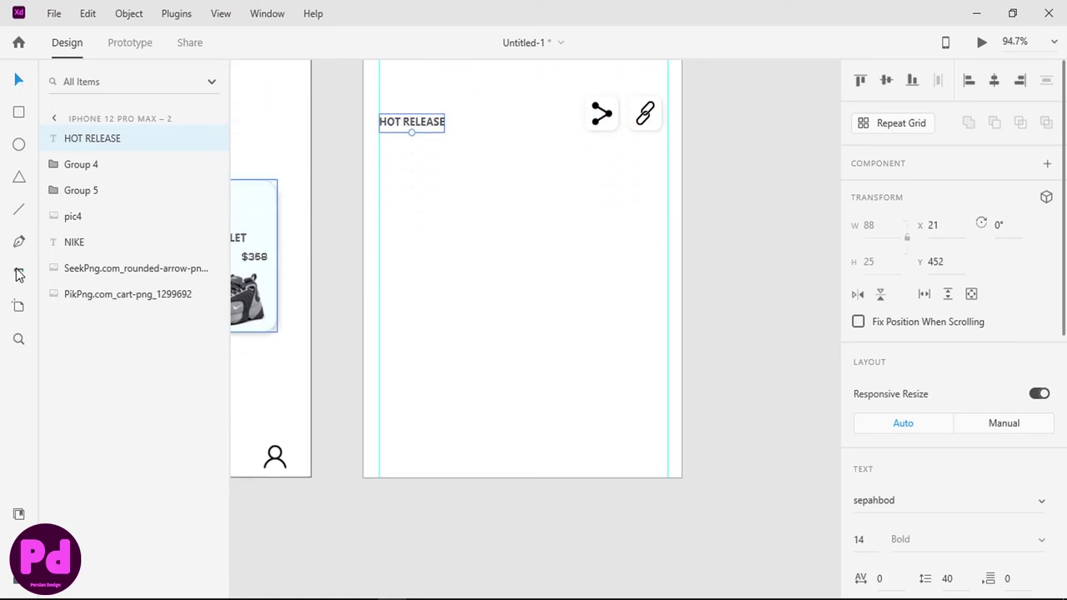
Step: Type the two-line title ZOOM / SLIVER BULLET with 25 line spacing
{"action": "left_click", "coordinate": [388, 196]}
{"action": "type", "text": "OOM"}
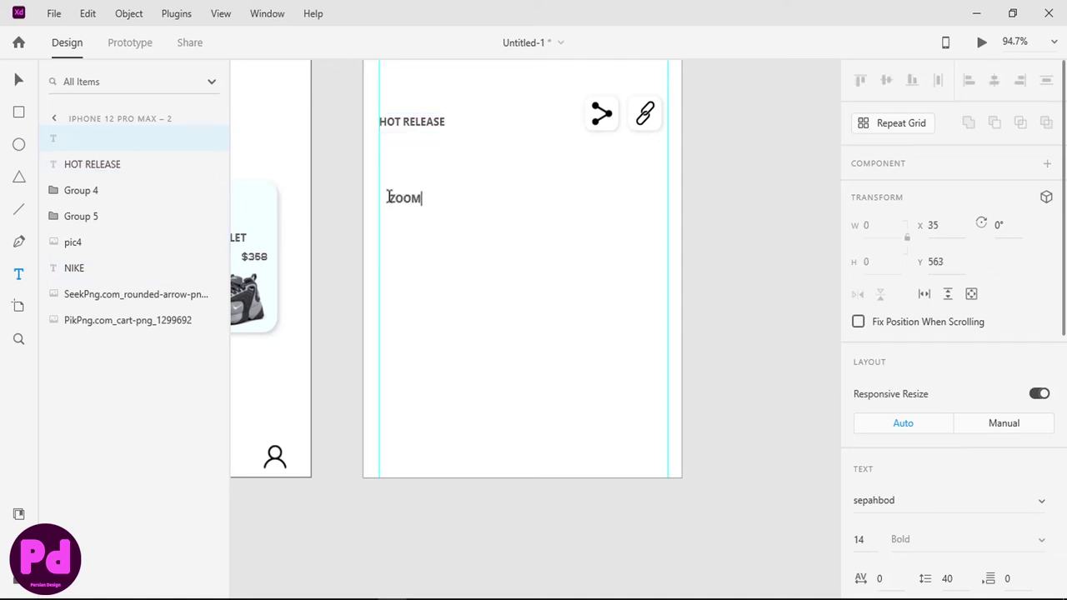
{"action": "key", "text": "Return"}
{"action": "type", "text": "SLIVER BULLET"}
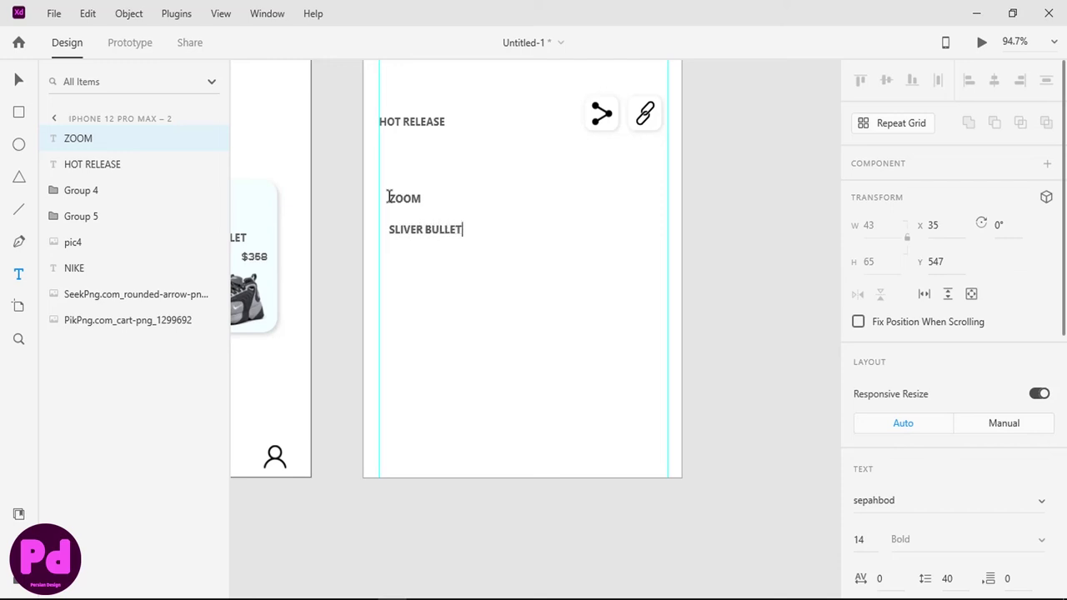
{"action": "key", "text": "ctrl+a"}
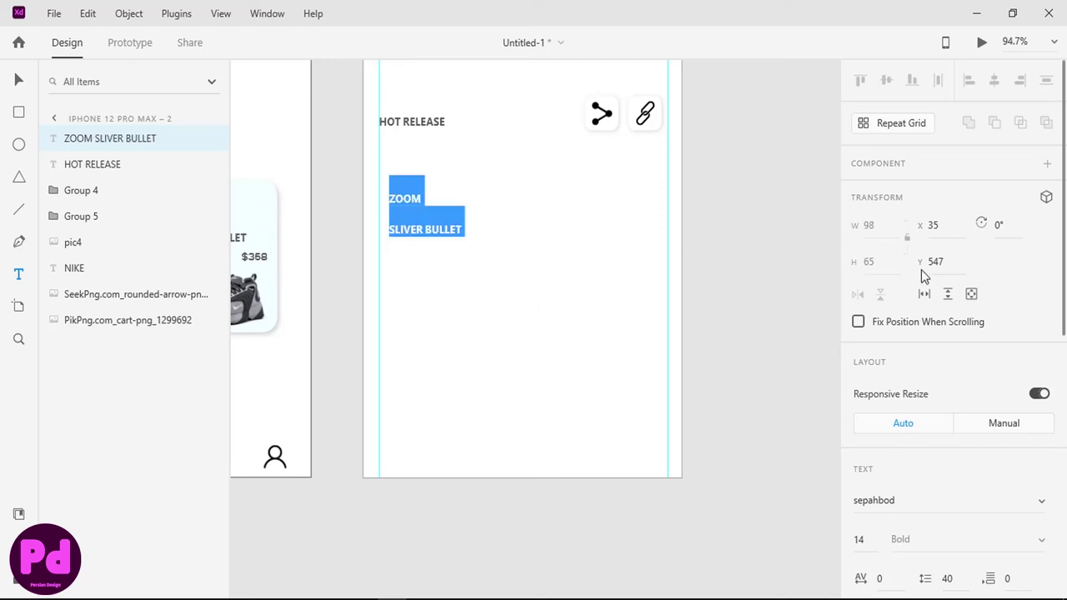
{"action": "scroll", "coordinate": [928, 296], "scroll_direction": "down", "scroll_amount": 5}
{"action": "scroll", "coordinate": [928, 296], "scroll_direction": "up", "scroll_amount": 4}
{"action": "scroll", "coordinate": [929, 191], "scroll_direction": "up", "scroll_amount": 1}
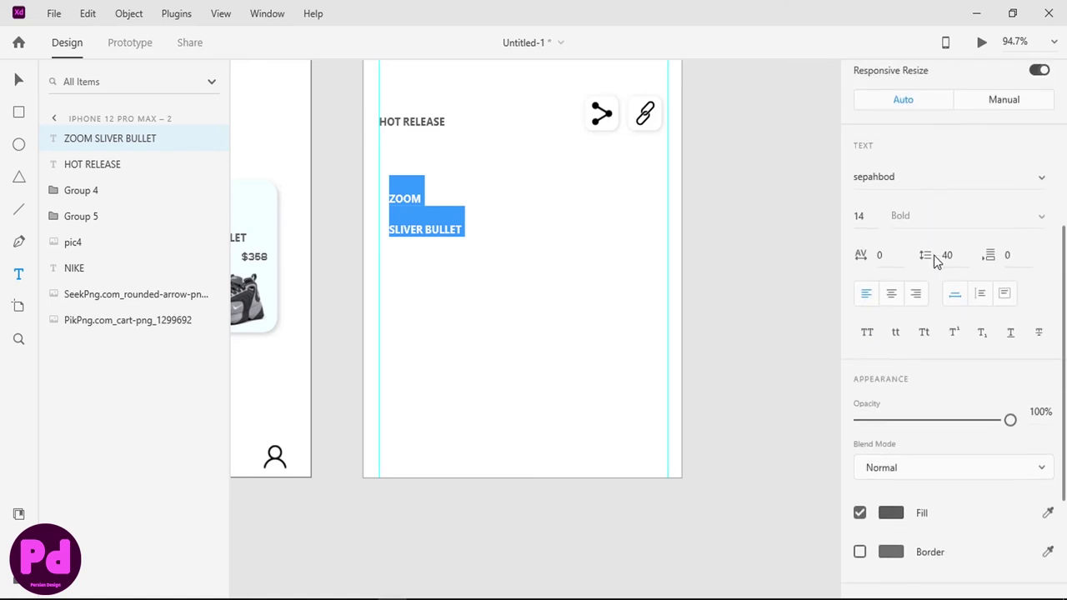
{"action": "left_click", "coordinate": [948, 256]}
{"action": "key", "text": "Return"}
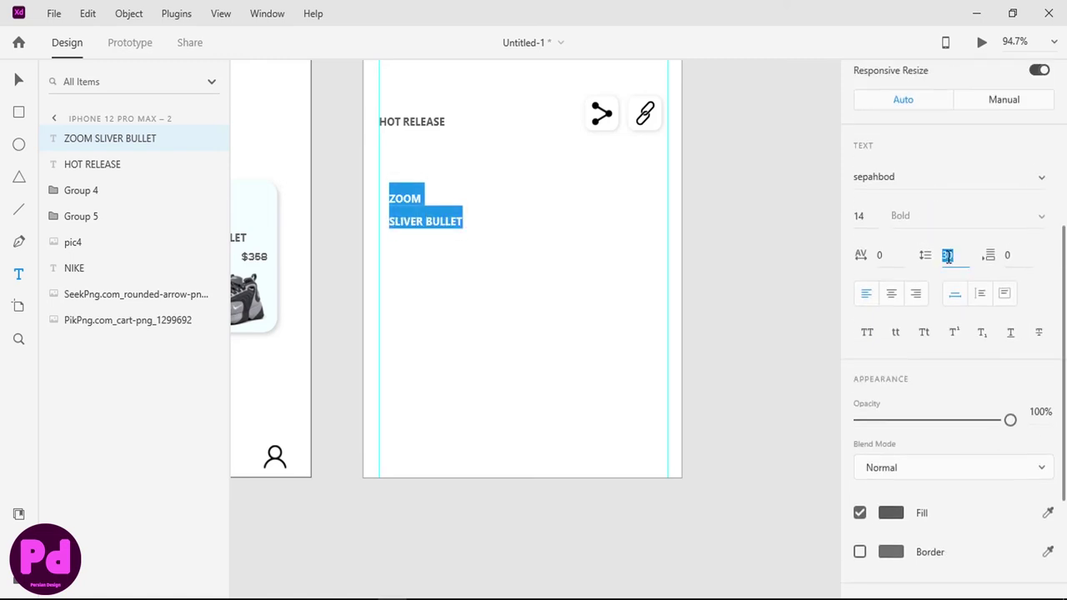
{"action": "key", "text": "Return"}
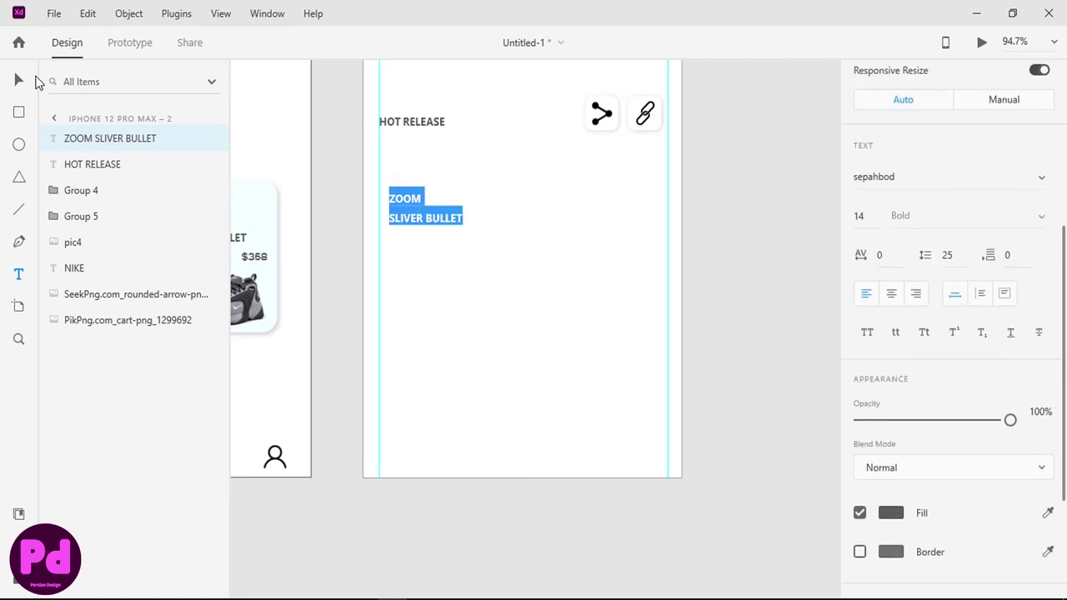
{"action": "key", "text": "Escape"}
Step: Set the title to font size 20 and move it onto the left margin guide
{"action": "double_click", "coordinate": [431, 217]}
{"action": "left_click", "coordinate": [863, 217]}
{"action": "type", "text": "20"}
{"action": "key", "text": "Return"}
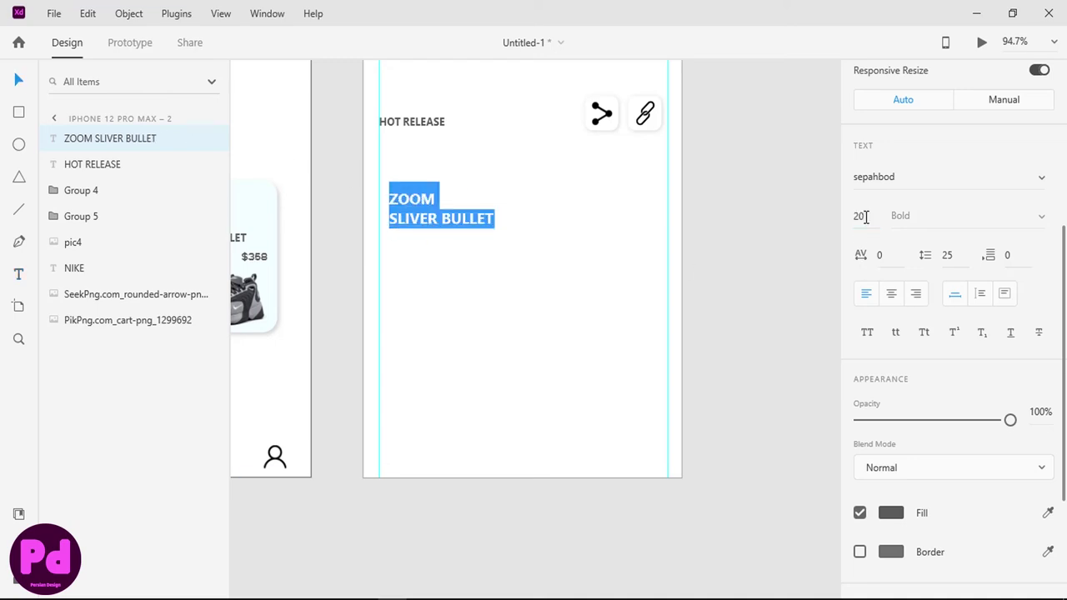
{"action": "key", "text": "Escape"}
{"action": "left_click_drag", "start_coordinate": [422, 198], "coordinate": [406, 200]}
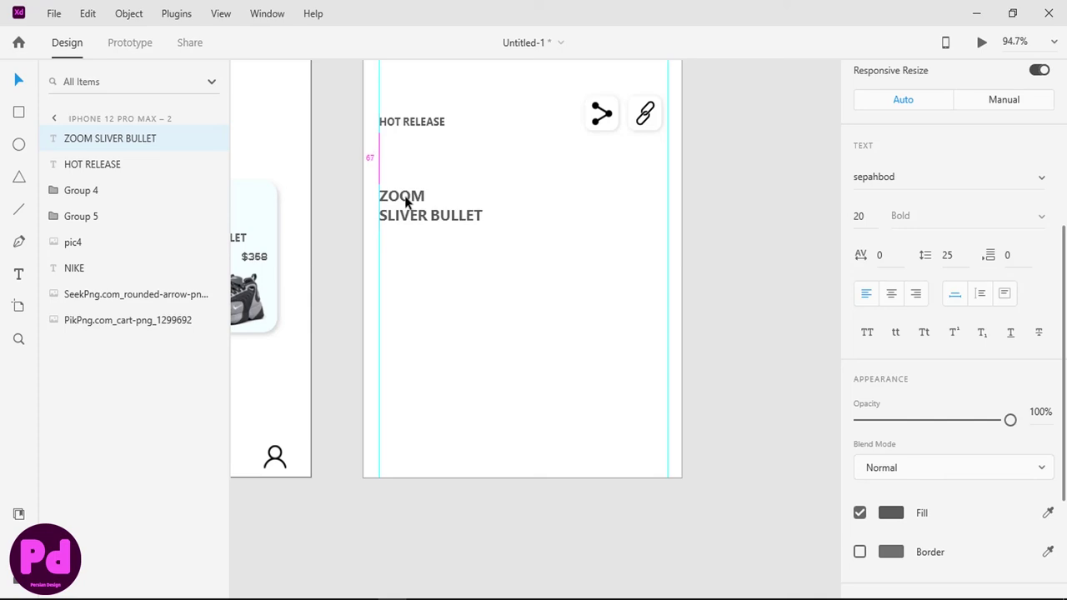
{"action": "left_click", "coordinate": [20, 280]}
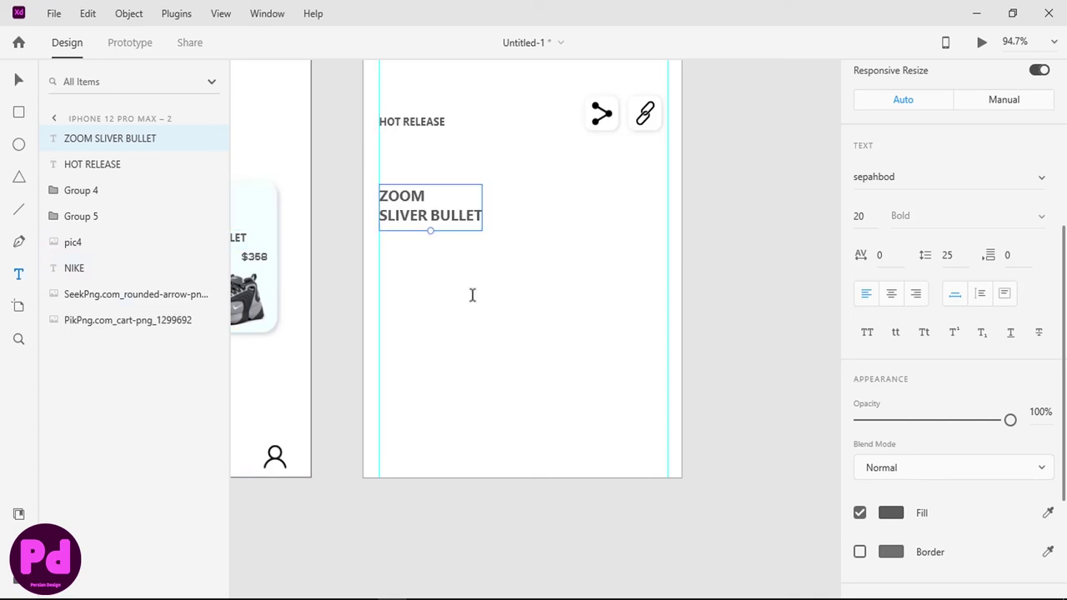
{"action": "left_click", "coordinate": [388, 268]}
Step: Paste the description paragraph into a text area in Segoe UI, size 14
{"action": "left_click_drag", "start_coordinate": [490, 310], "coordinate": [666, 392]}
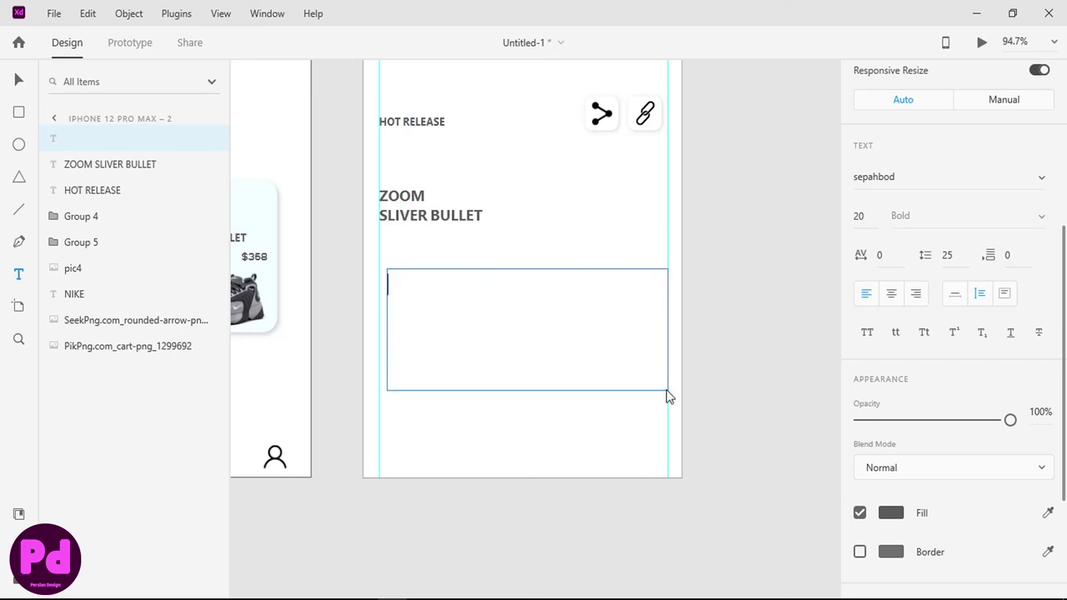
{"action": "type", "text": "The inner of the shoe is pretty comfortable too. With a foam sock-liner and comfortable in-sole, the 97 is a good option if you prefer sockless wear"}
{"action": "key", "text": "ctrl+a"}
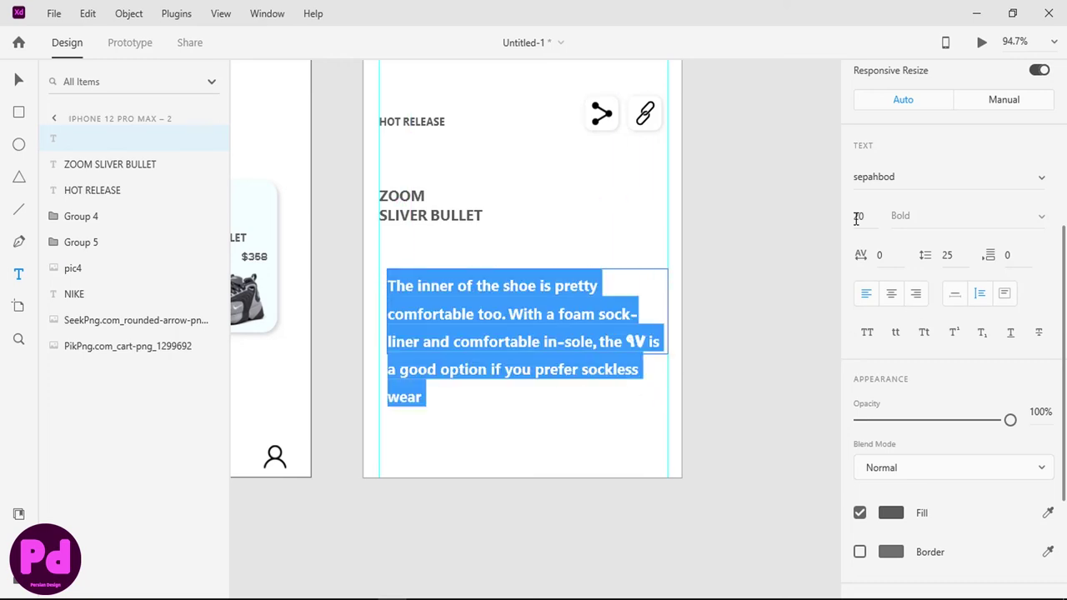
{"action": "left_click", "coordinate": [859, 216]}
{"action": "type", "text": "14"}
{"action": "key", "text": "Return"}
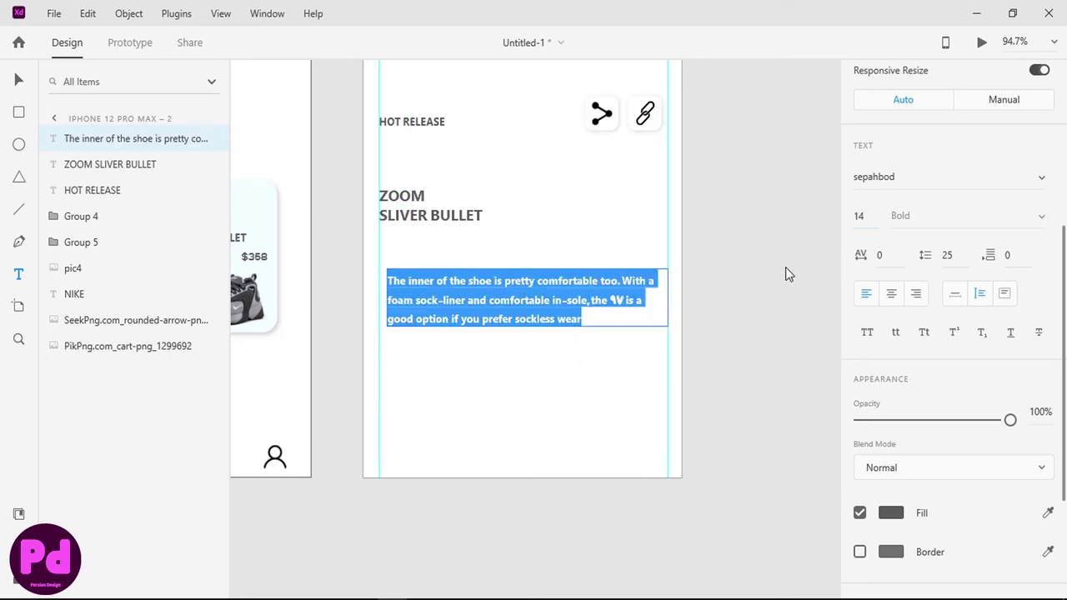
{"action": "left_click", "coordinate": [1032, 183]}
{"action": "scroll", "coordinate": [936, 158], "scroll_direction": "up", "scroll_amount": 3}
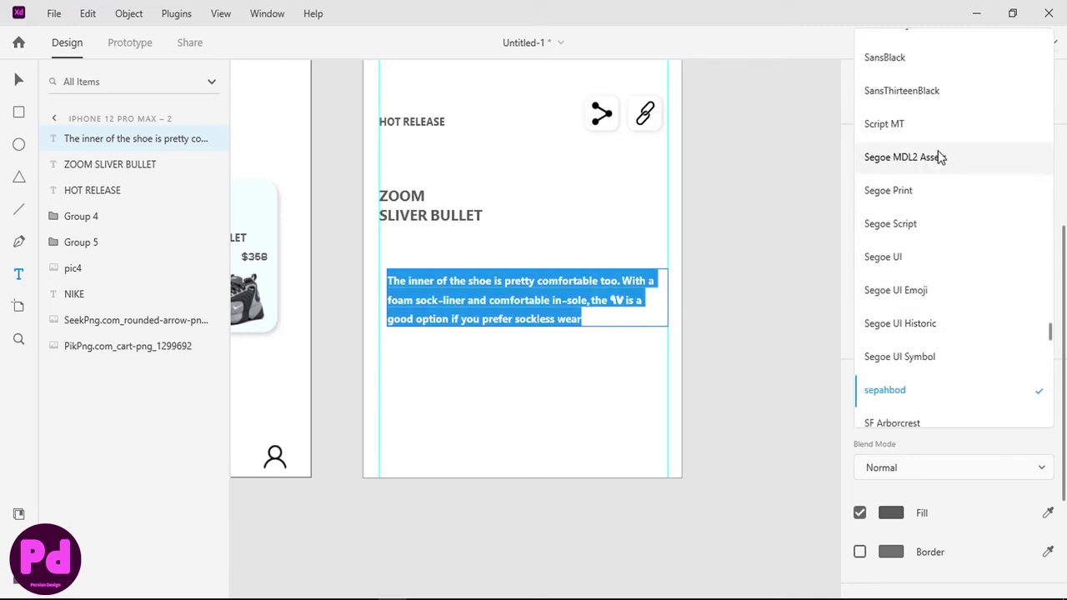
{"action": "scroll", "coordinate": [937, 155], "scroll_direction": "up", "scroll_amount": 3}
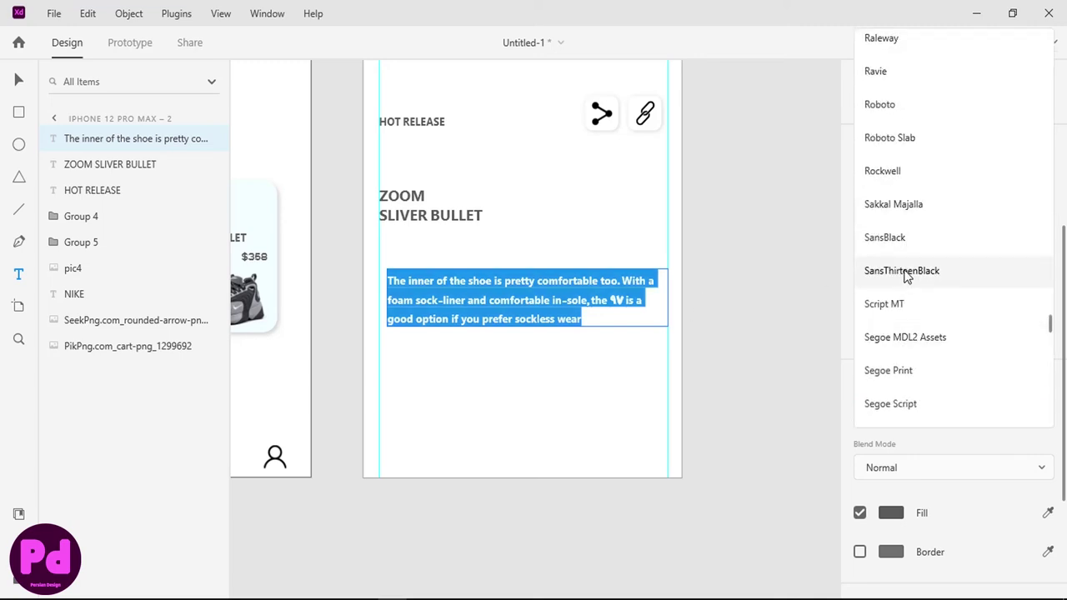
{"action": "scroll", "coordinate": [903, 244], "scroll_direction": "up", "scroll_amount": 2}
{"action": "scroll", "coordinate": [908, 241], "scroll_direction": "up", "scroll_amount": 2}
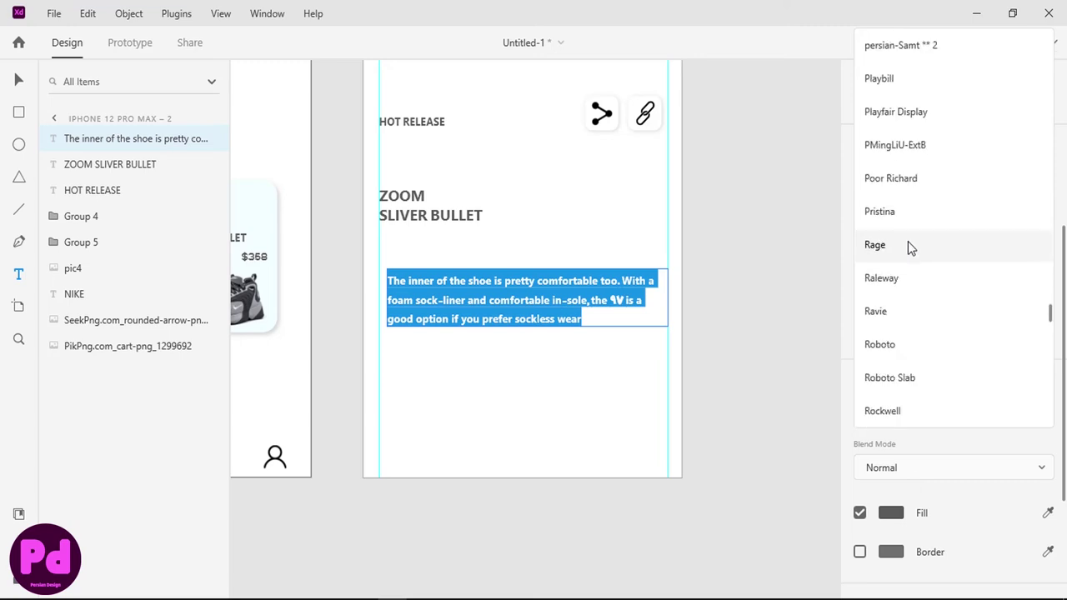
{"action": "scroll", "coordinate": [908, 241], "scroll_direction": "down", "scroll_amount": 5}
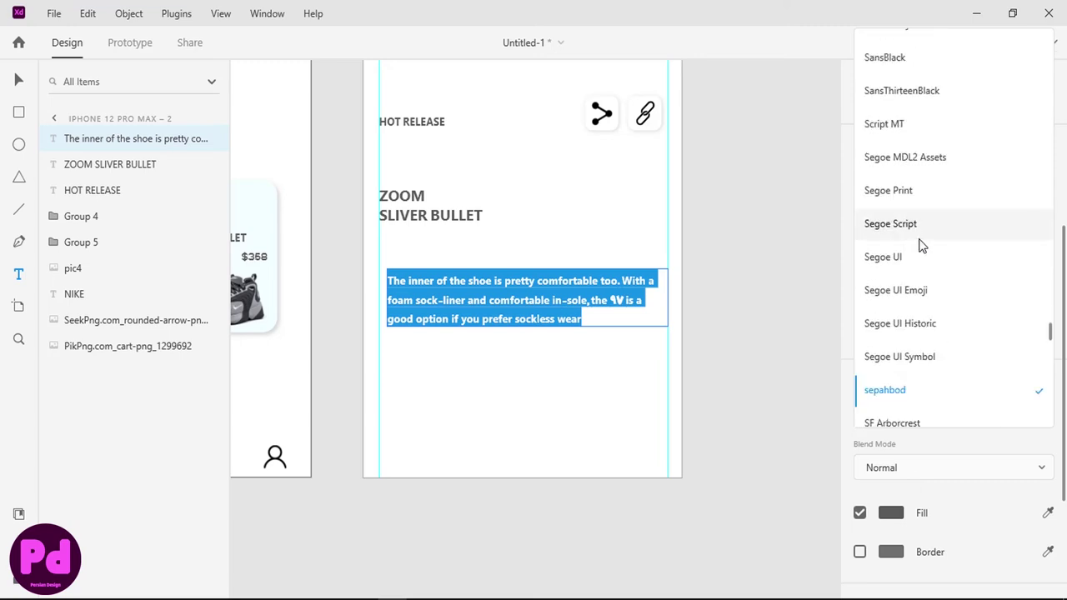
{"action": "left_click", "coordinate": [921, 259]}
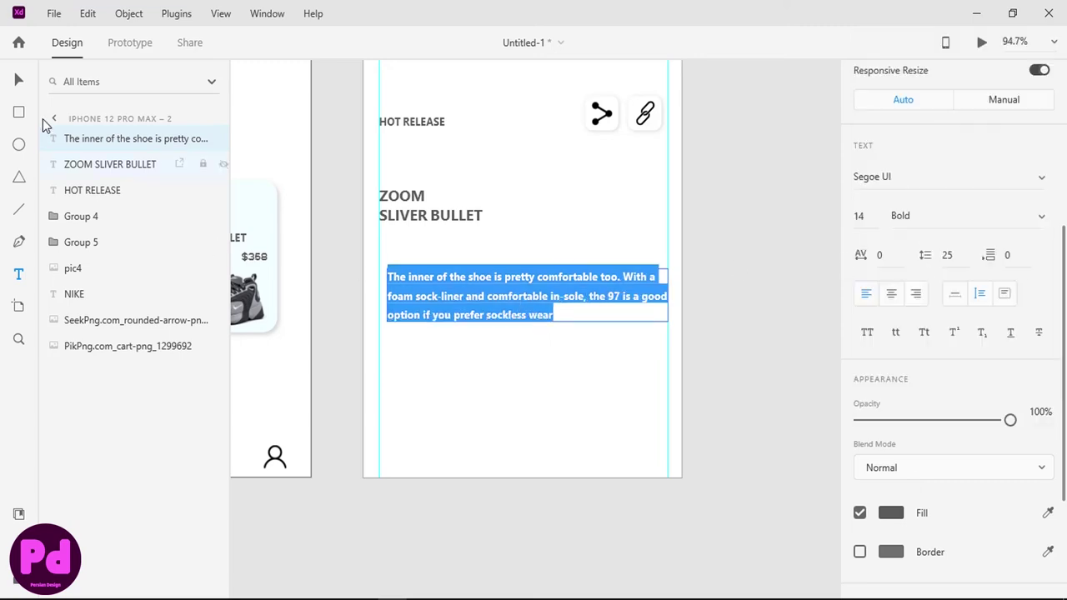
{"action": "left_click", "coordinate": [20, 81]}
Step: Give the paragraph 35 line spacing and 15 character spacing
{"action": "left_click_drag", "start_coordinate": [530, 342], "coordinate": [529, 361]}
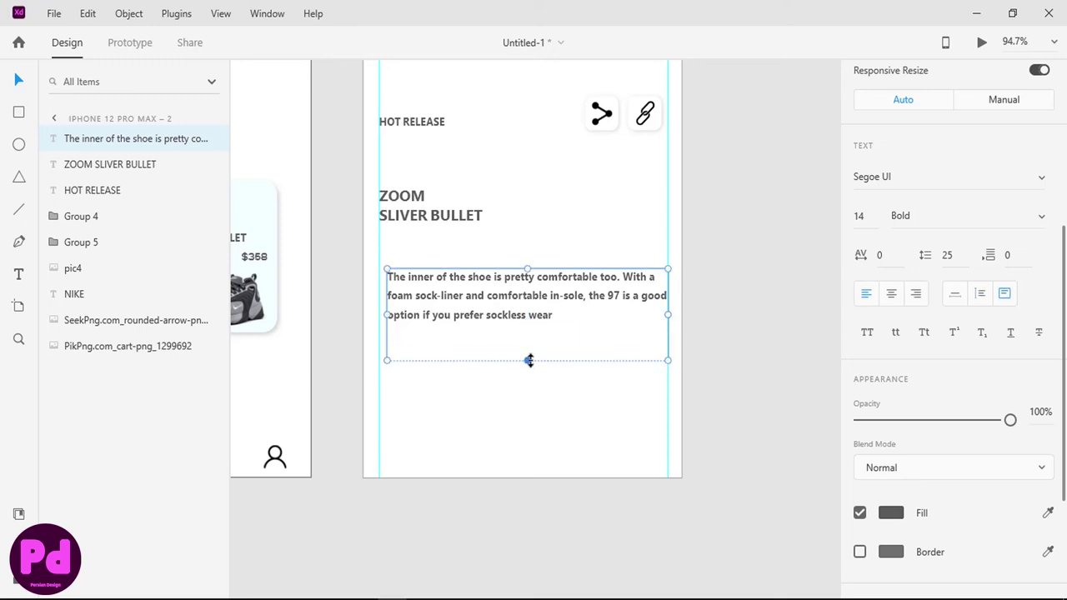
{"action": "double_click", "coordinate": [525, 321]}
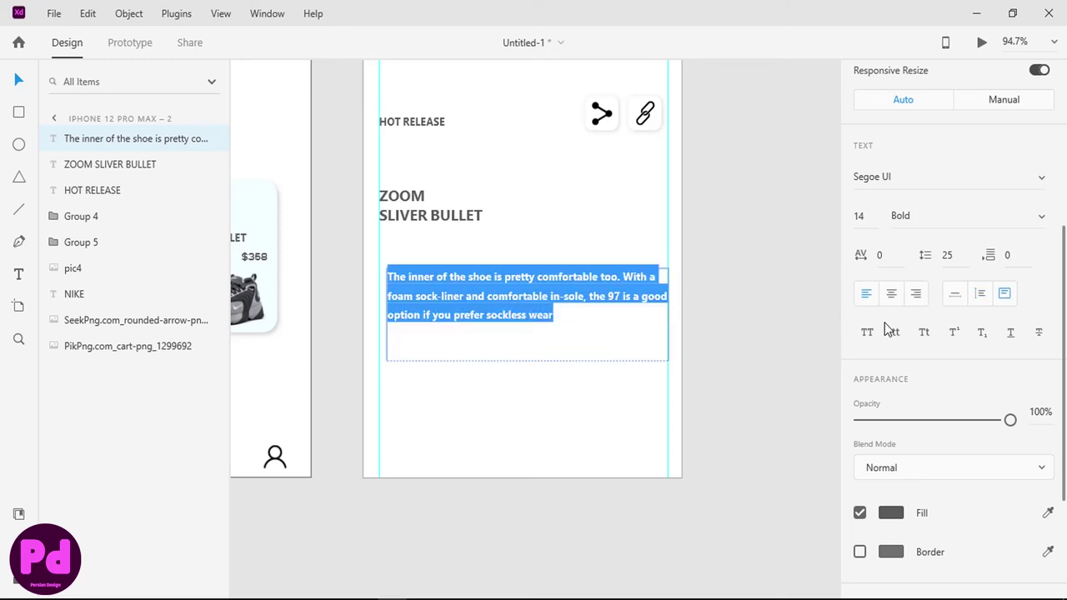
{"action": "left_click", "coordinate": [948, 256]}
{"action": "type", "text": "35"}
{"action": "key", "text": "Return"}
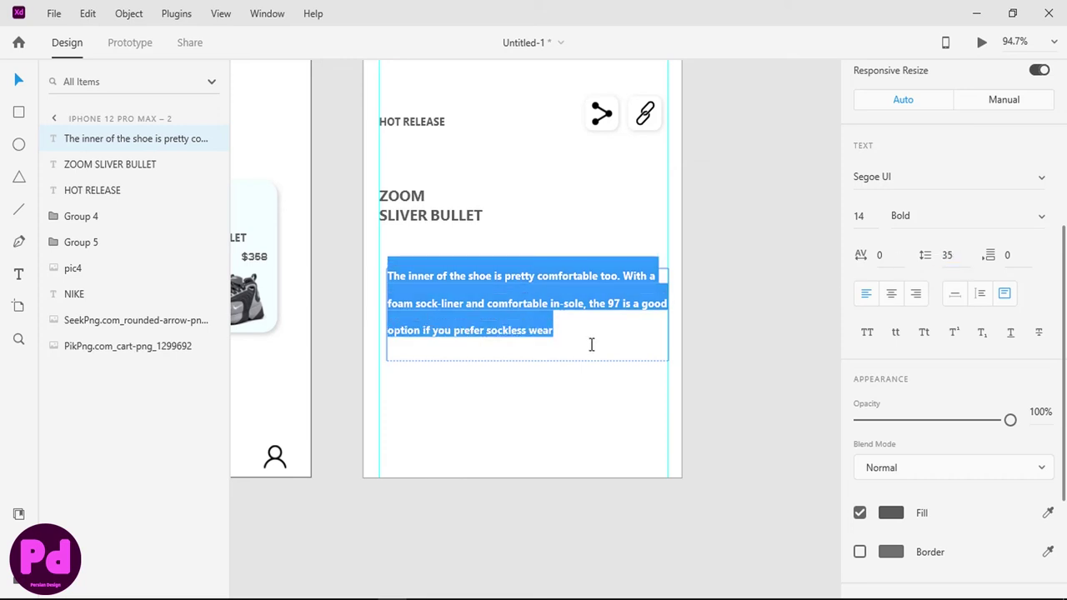
{"action": "left_click", "coordinate": [893, 259]}
{"action": "type", "text": "5"}
{"action": "key", "text": "Return"}
{"action": "left_click", "coordinate": [892, 259]}
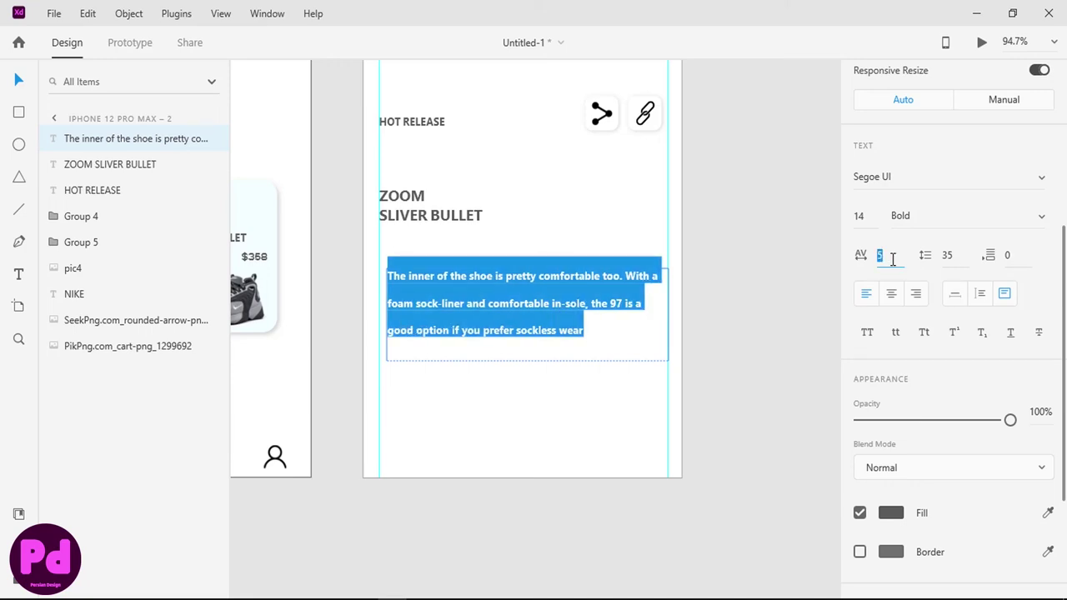
{"action": "type", "text": "10"}
{"action": "key", "text": "Return"}
{"action": "type", "text": "5"}
{"action": "key", "text": "Return"}
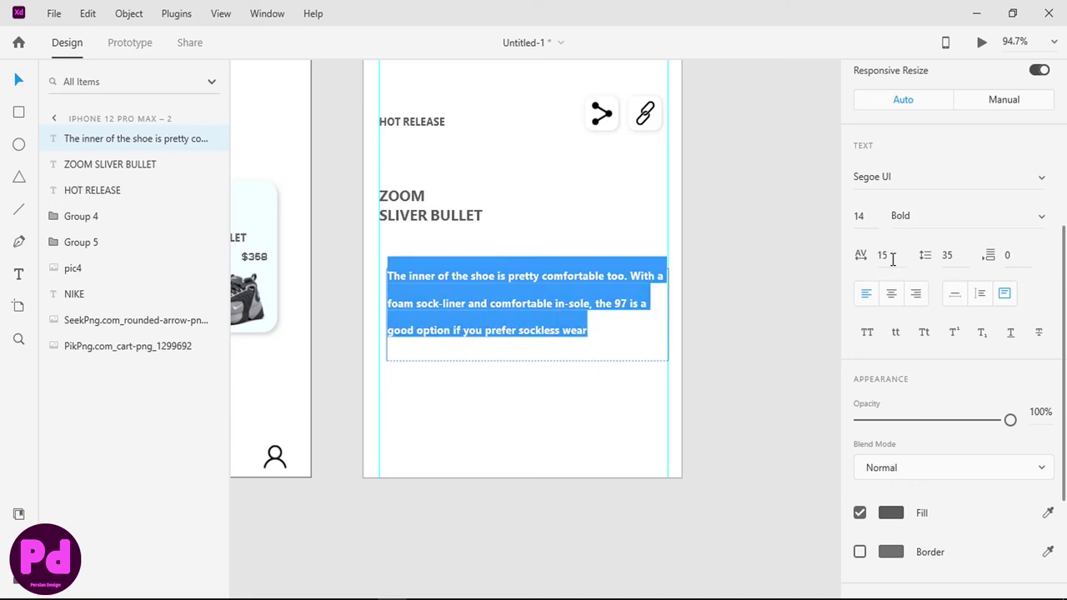
{"action": "key", "text": "Escape"}
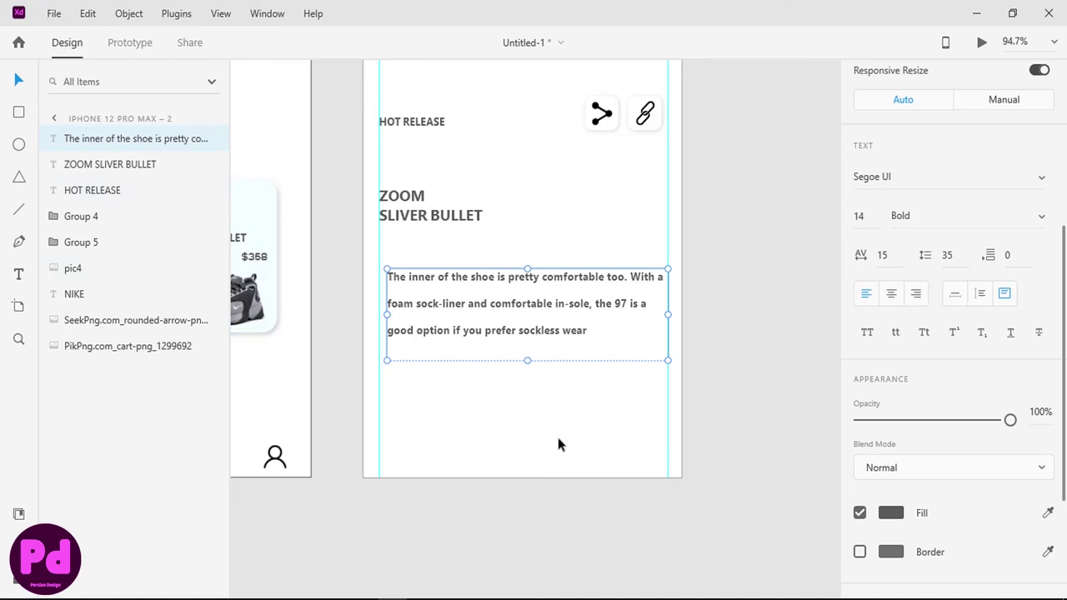
Step: Resize the paragraph box to fit between the margins at 337 width
{"action": "left_click", "coordinate": [558, 435]}
{"action": "left_click_drag", "start_coordinate": [492, 300], "coordinate": [489, 293]}
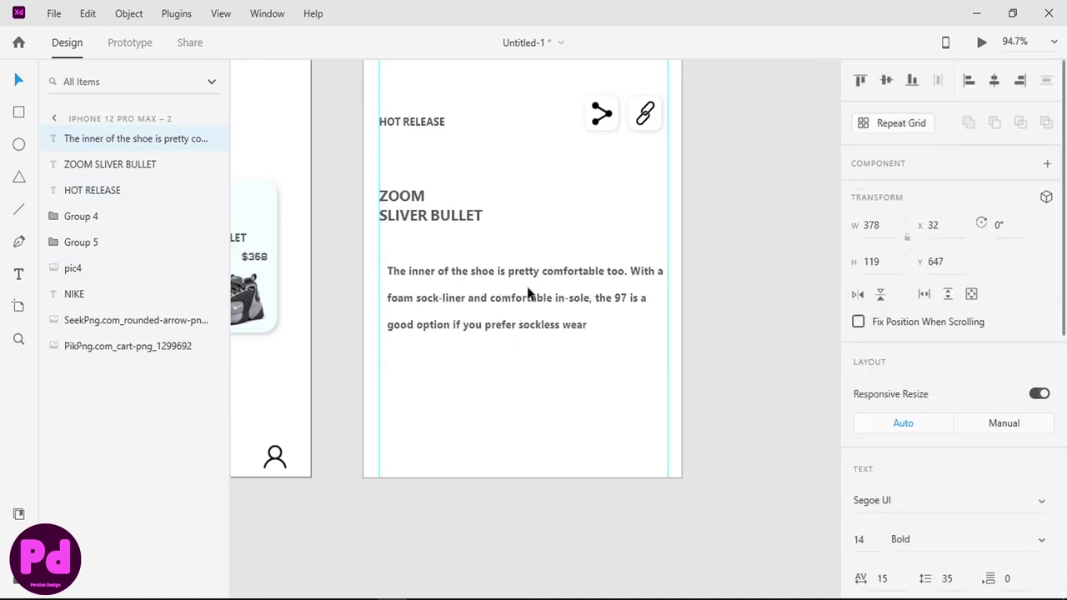
{"action": "left_click_drag", "start_coordinate": [668, 310], "coordinate": [645, 310]}
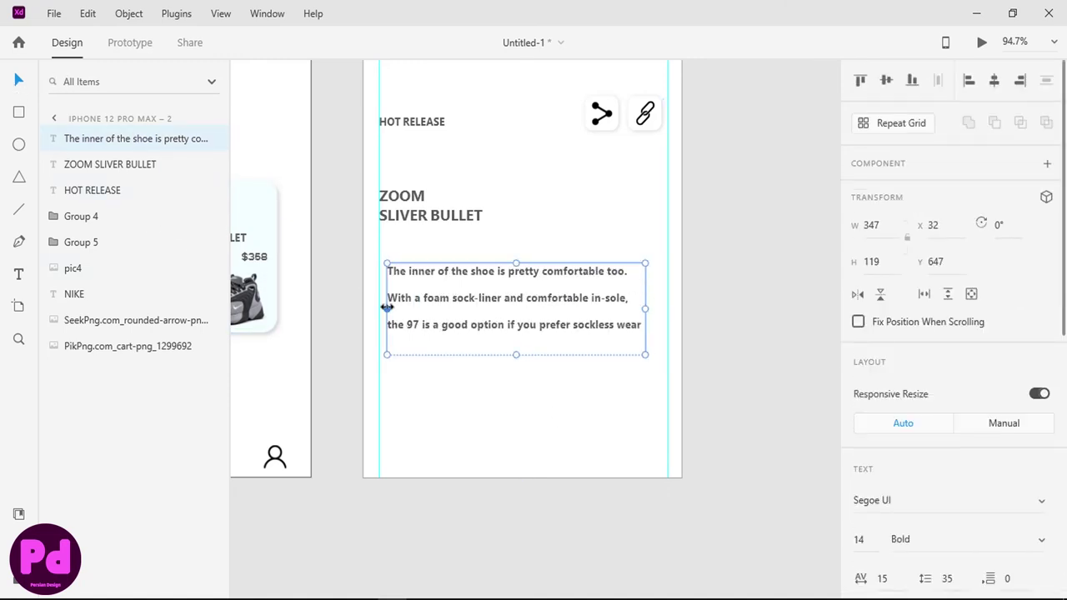
{"action": "left_click_drag", "start_coordinate": [387, 307], "coordinate": [396, 306]}
{"action": "left_click_drag", "start_coordinate": [520, 356], "coordinate": [521, 372]}
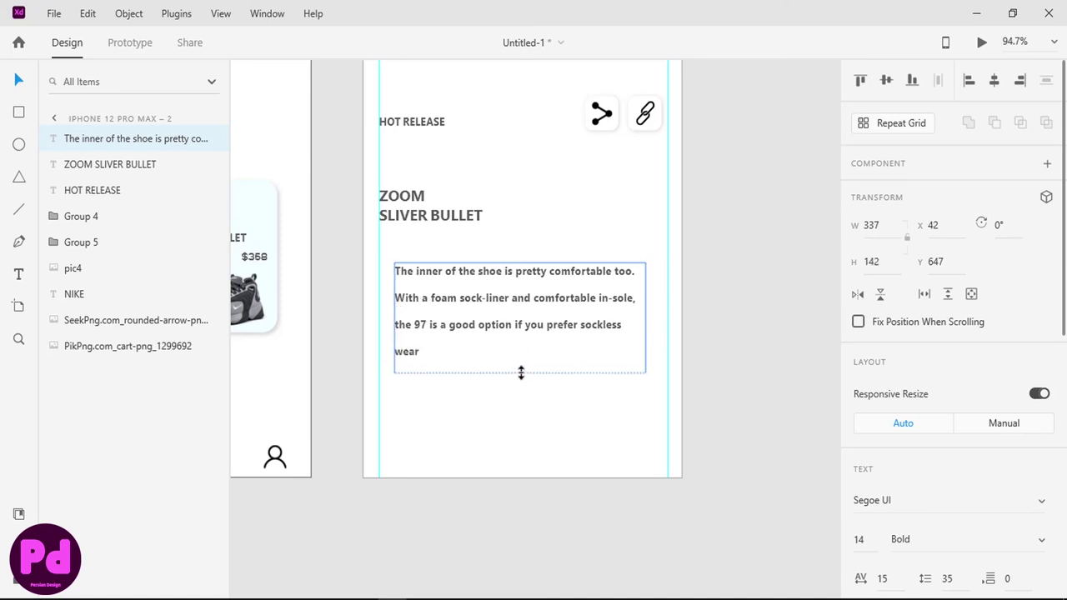
{"action": "left_click", "coordinate": [520, 409]}
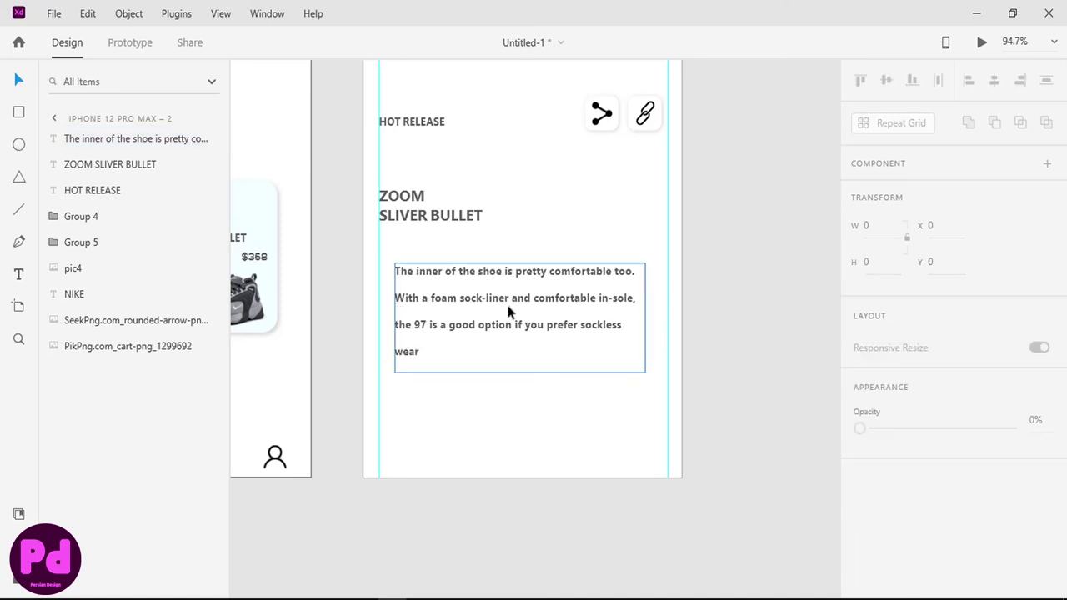
Step: Type a $137 price near the artboard bottom and align it to the left margin
{"action": "scroll", "coordinate": [509, 308], "scroll_direction": "down", "scroll_amount": 3}
{"action": "left_click", "coordinate": [18, 274]}
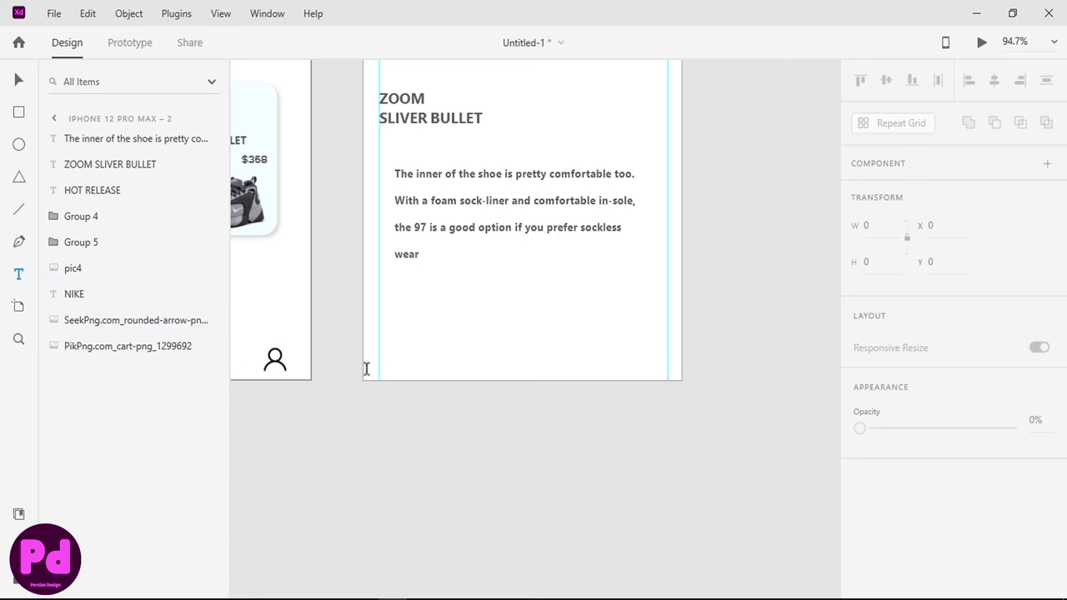
{"action": "left_click", "coordinate": [391, 362]}
{"action": "type", "text": "137"}
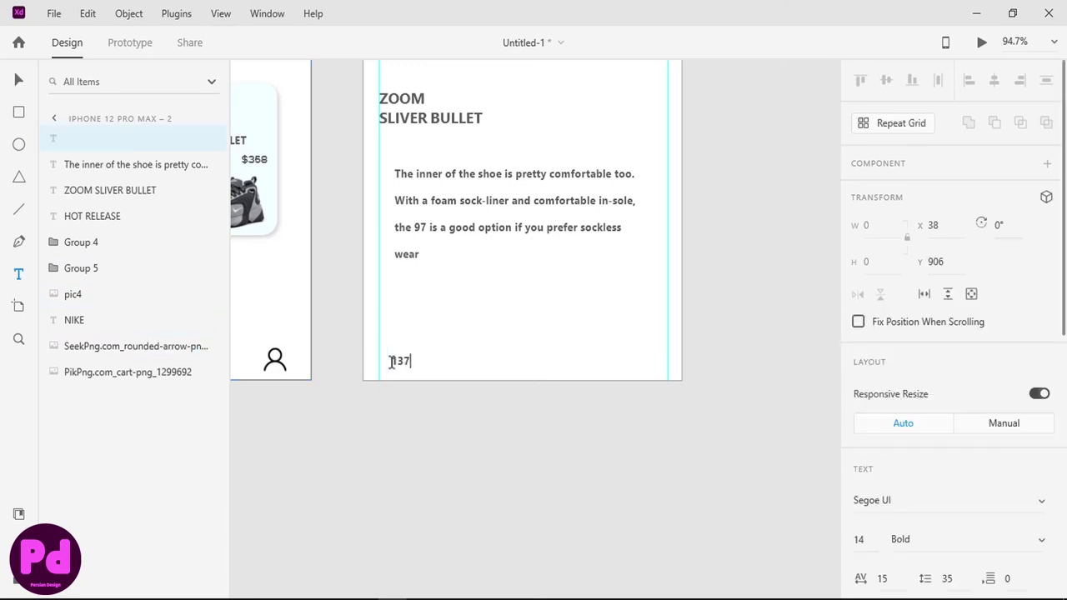
{"action": "type", "text": "$"}
{"action": "left_click", "coordinate": [19, 80]}
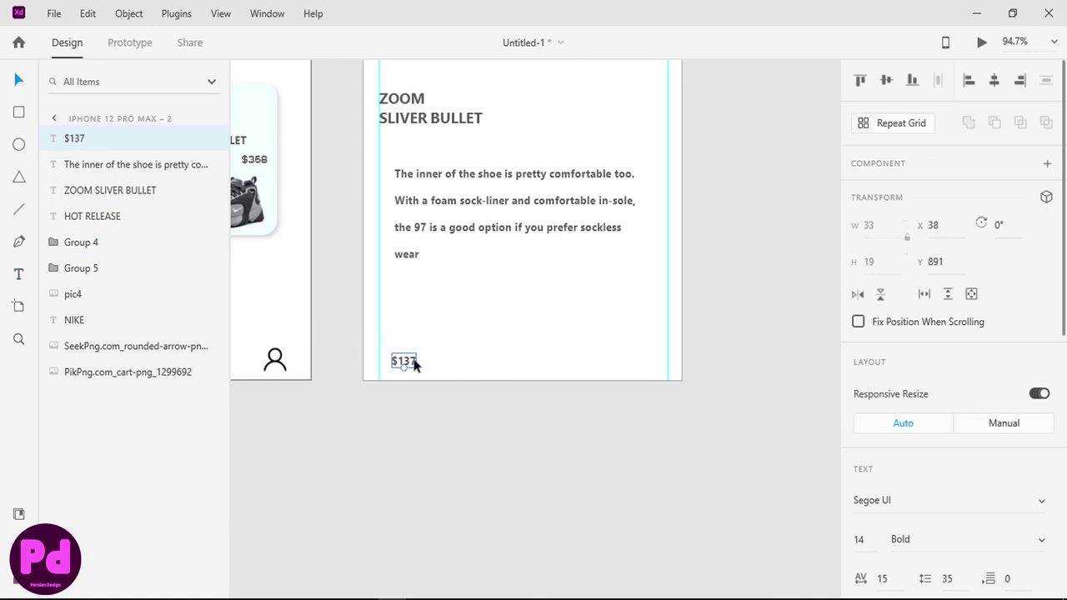
{"action": "left_click_drag", "start_coordinate": [399, 357], "coordinate": [386, 349]}
Step: Draw a borderless black rectangle with corner radius 10 opposite the $137 price
{"action": "left_click", "coordinate": [20, 114]}
{"action": "left_click_drag", "start_coordinate": [594, 334], "coordinate": [663, 357]}
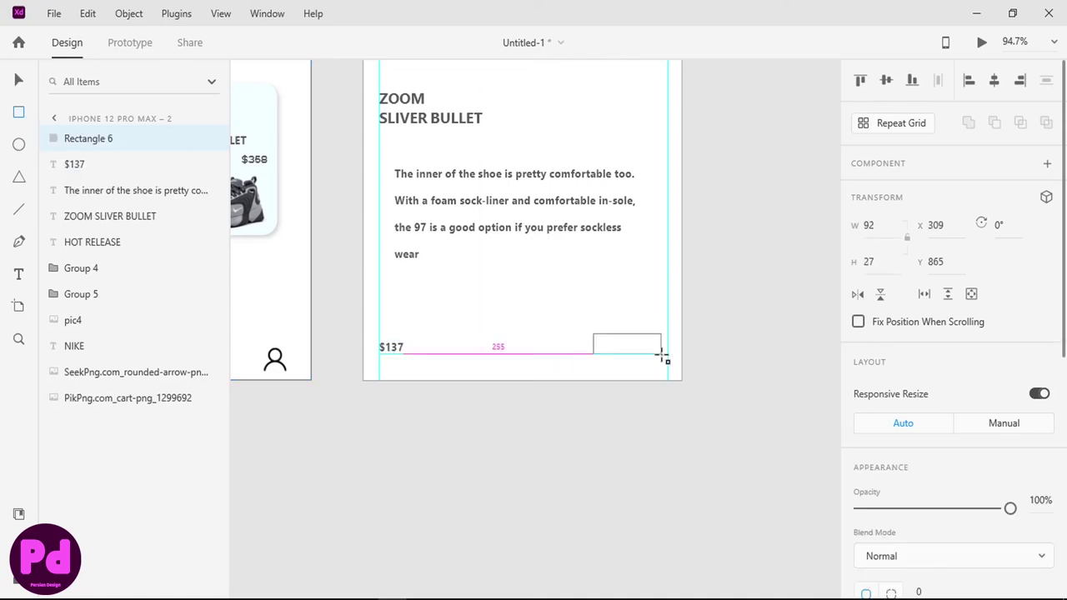
{"action": "scroll", "coordinate": [874, 312], "scroll_direction": "down", "scroll_amount": 5}
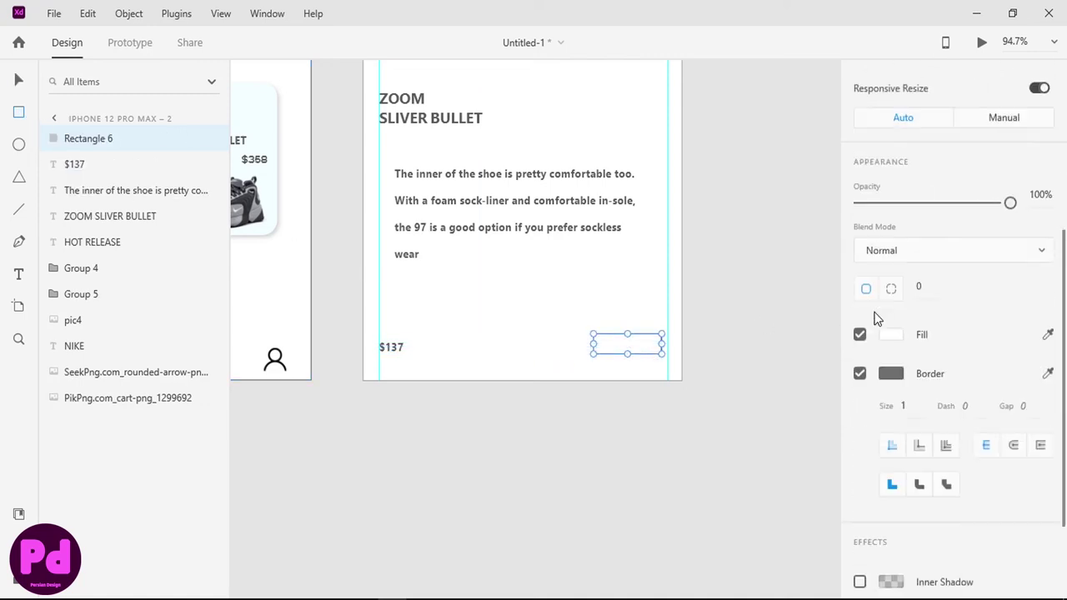
{"action": "left_click", "coordinate": [861, 275]}
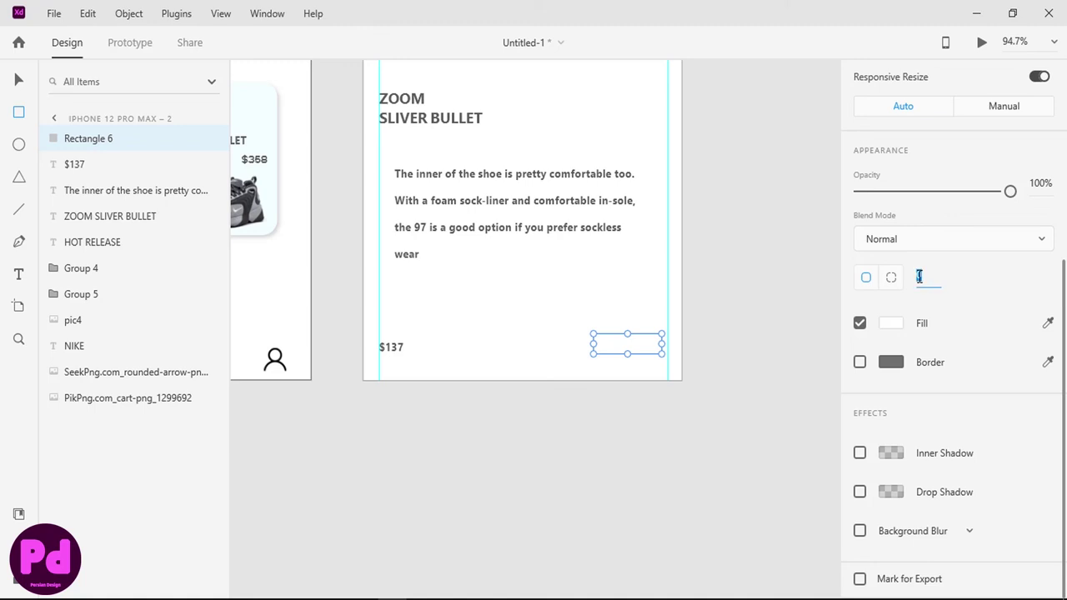
{"action": "type", "text": "10"}
{"action": "key", "text": "Return"}
{"action": "left_click", "coordinate": [891, 322]}
{"action": "left_click", "coordinate": [749, 438]}
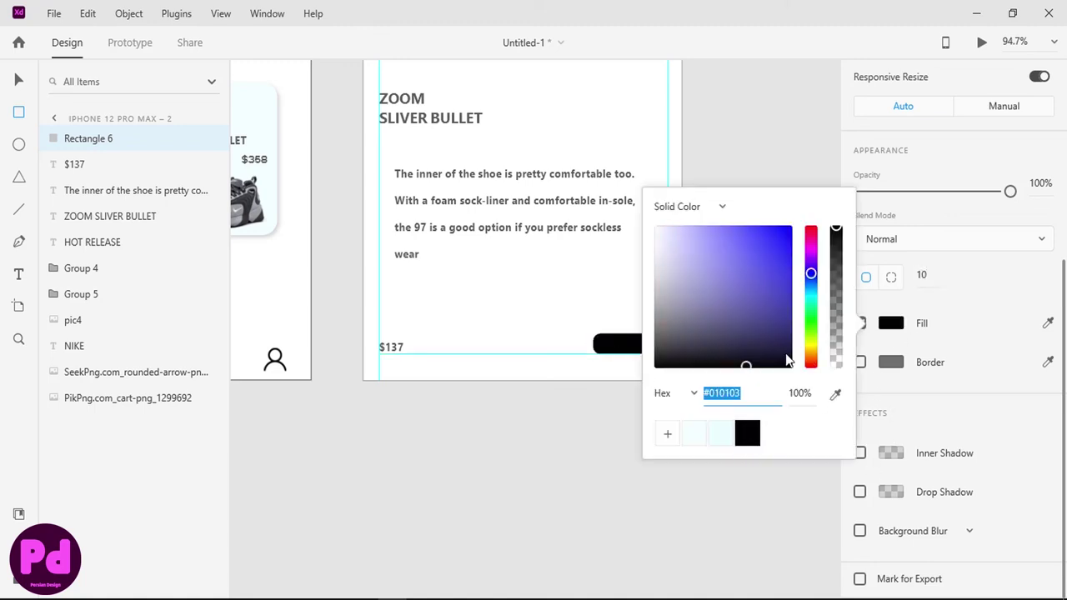
{"action": "left_click", "coordinate": [1016, 306]}
Step: Add white 'BUY' text inside the black rectangle
{"action": "left_click", "coordinate": [18, 274]}
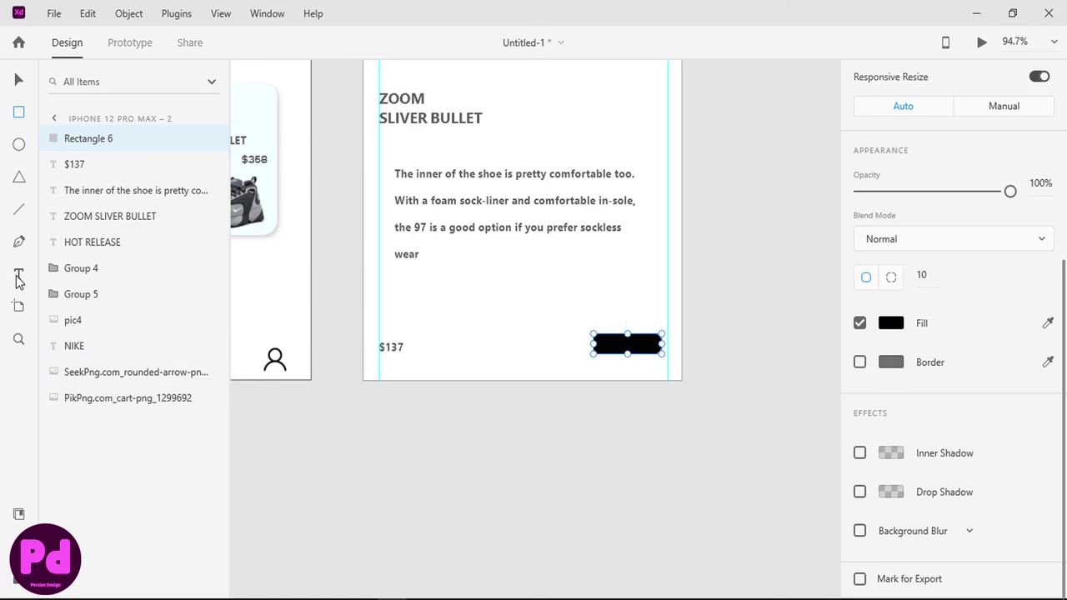
{"action": "left_click", "coordinate": [611, 348]}
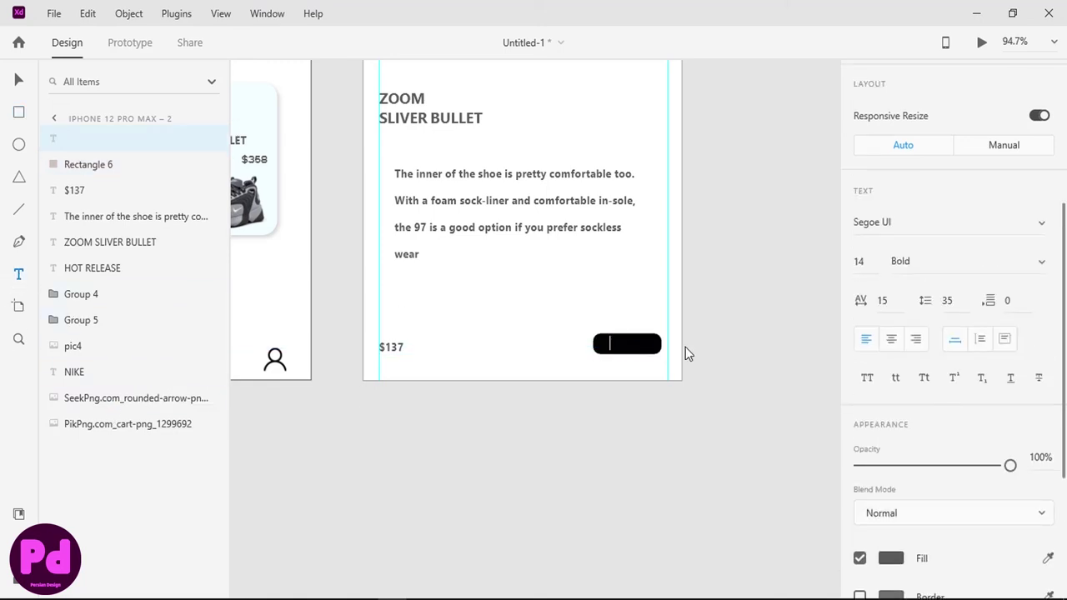
{"action": "type", "text": "BUY"}
{"action": "key", "text": "ctrl+a"}
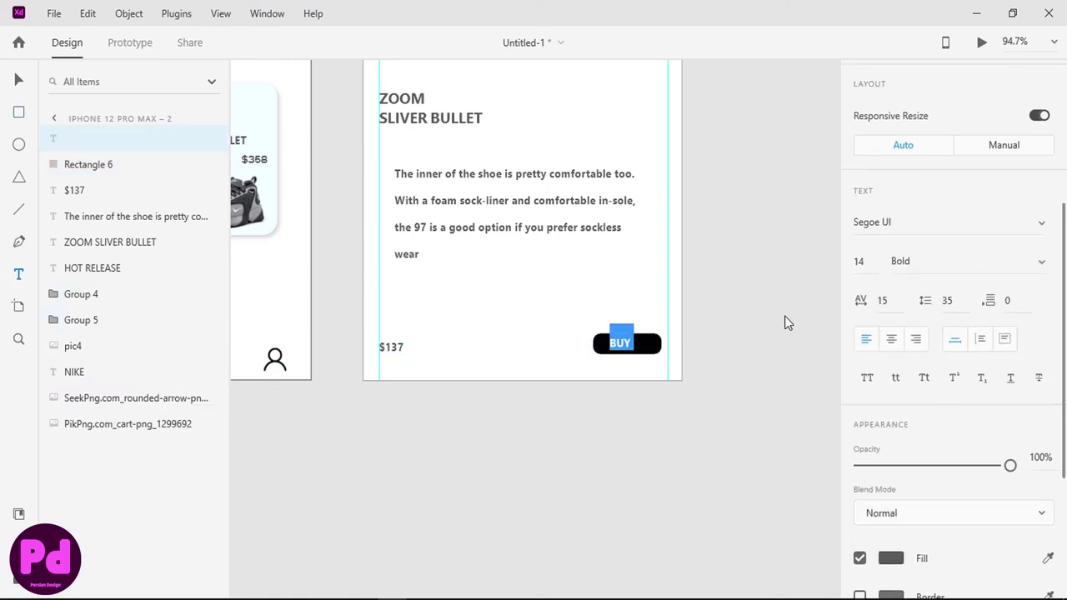
{"action": "scroll", "coordinate": [935, 237], "scroll_direction": "up", "scroll_amount": 1}
{"action": "scroll", "coordinate": [935, 237], "scroll_direction": "up", "scroll_amount": 3}
{"action": "scroll", "coordinate": [922, 272], "scroll_direction": "down", "scroll_amount": 6}
{"action": "left_click", "coordinate": [892, 324]}
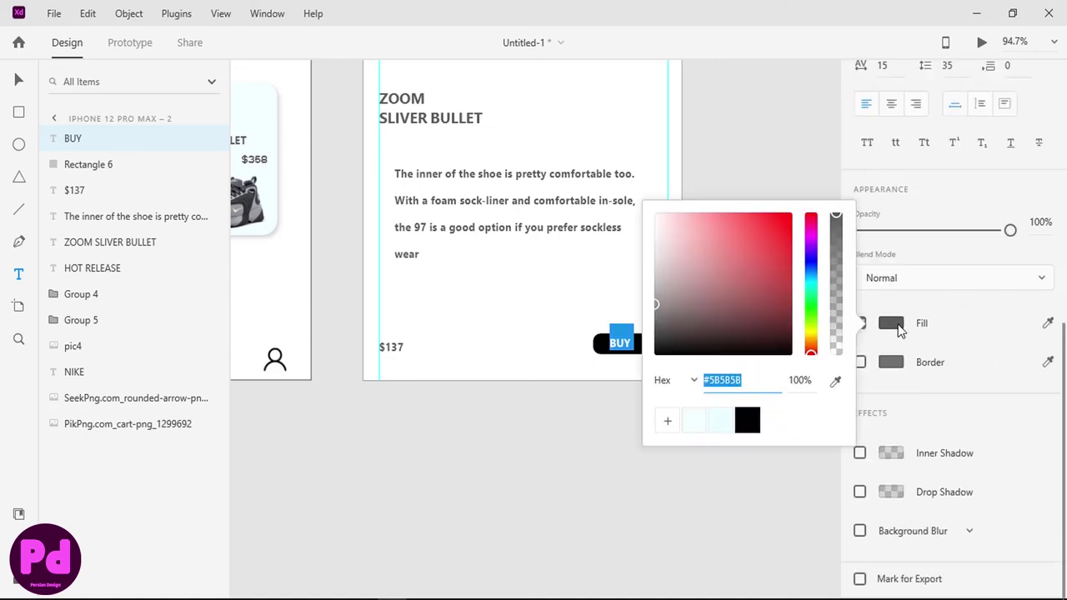
{"action": "left_click", "coordinate": [657, 215]}
{"action": "left_click", "coordinate": [592, 426]}
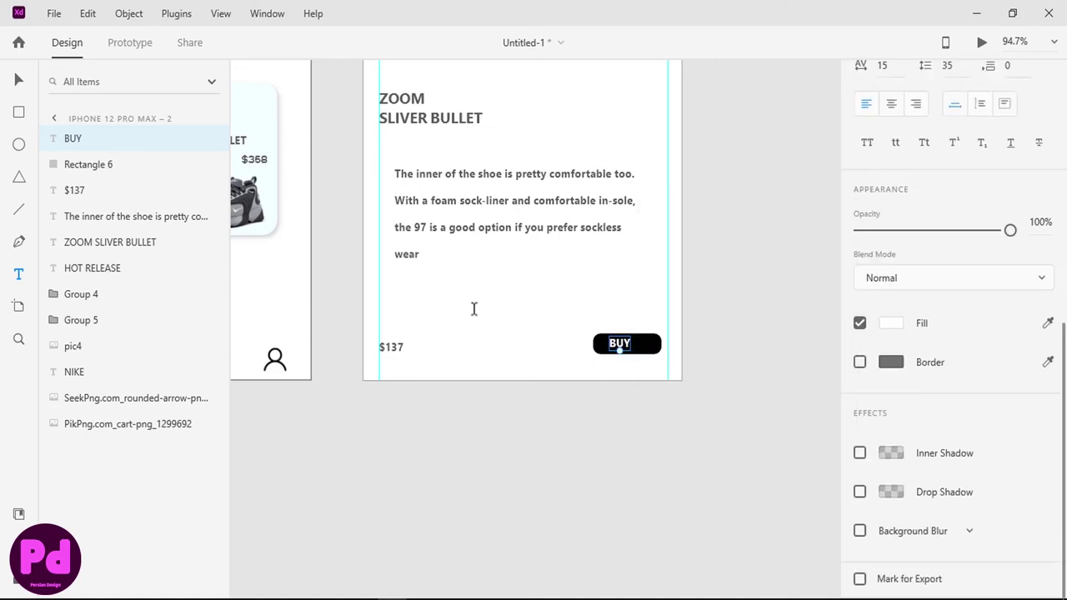
{"action": "key", "text": "Escape"}
Step: Centre the BUY text on the rectangle, group them, and nudge the button right and down
{"action": "left_click", "coordinate": [632, 352], "text": "shift"}
{"action": "scroll", "coordinate": [912, 276], "scroll_direction": "up", "scroll_amount": 5}
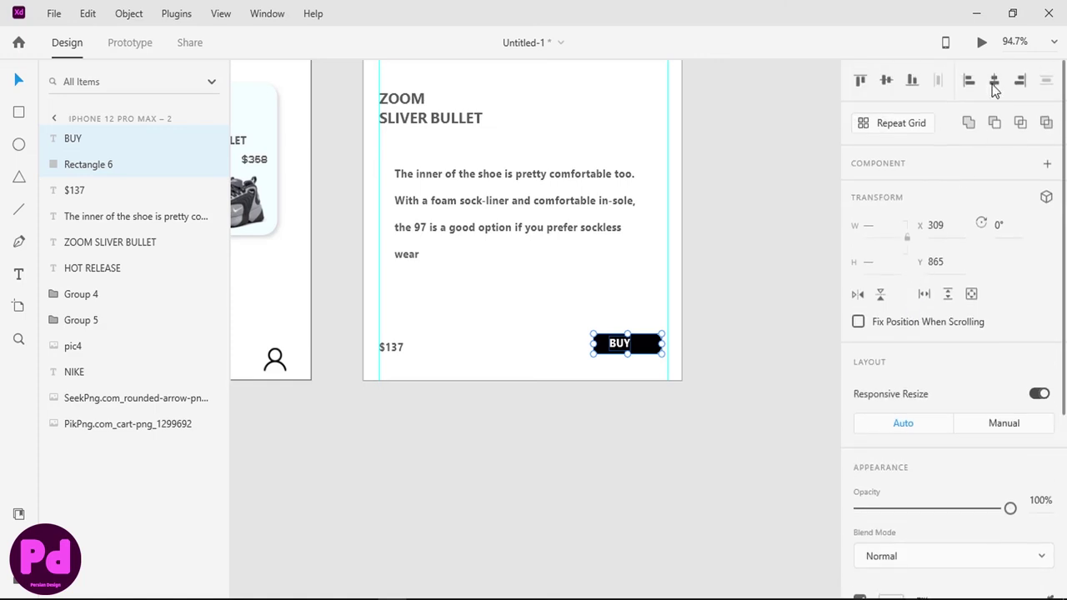
{"action": "left_click", "coordinate": [994, 80]}
{"action": "left_click", "coordinate": [886, 80]}
{"action": "key", "text": "ctrl+g"}
{"action": "left_click_drag", "start_coordinate": [640, 354], "coordinate": [653, 357]}
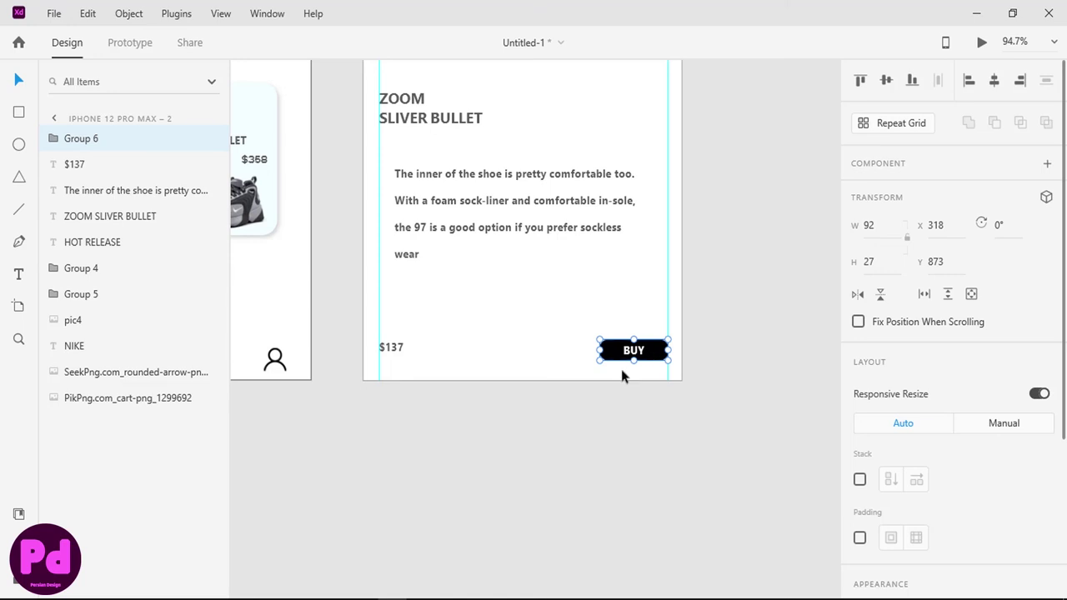
Step: Fit both artboards in view and switch to Prototype mode
{"action": "left_click", "coordinate": [711, 354]}
{"action": "key", "text": "ctrl+0"}
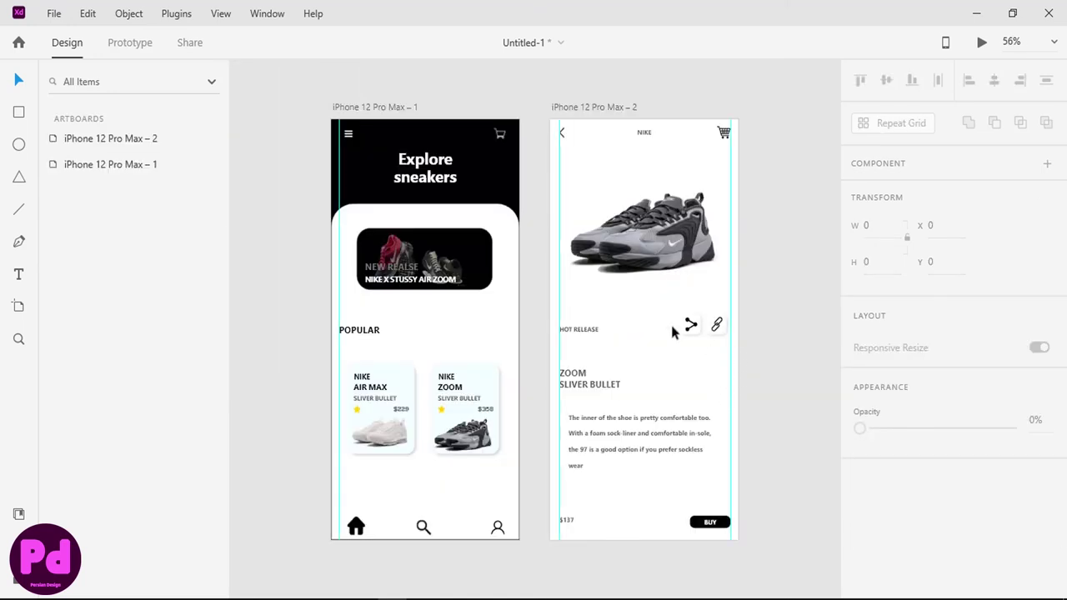
{"action": "left_click_drag", "start_coordinate": [643, 133], "coordinate": [641, 135]}
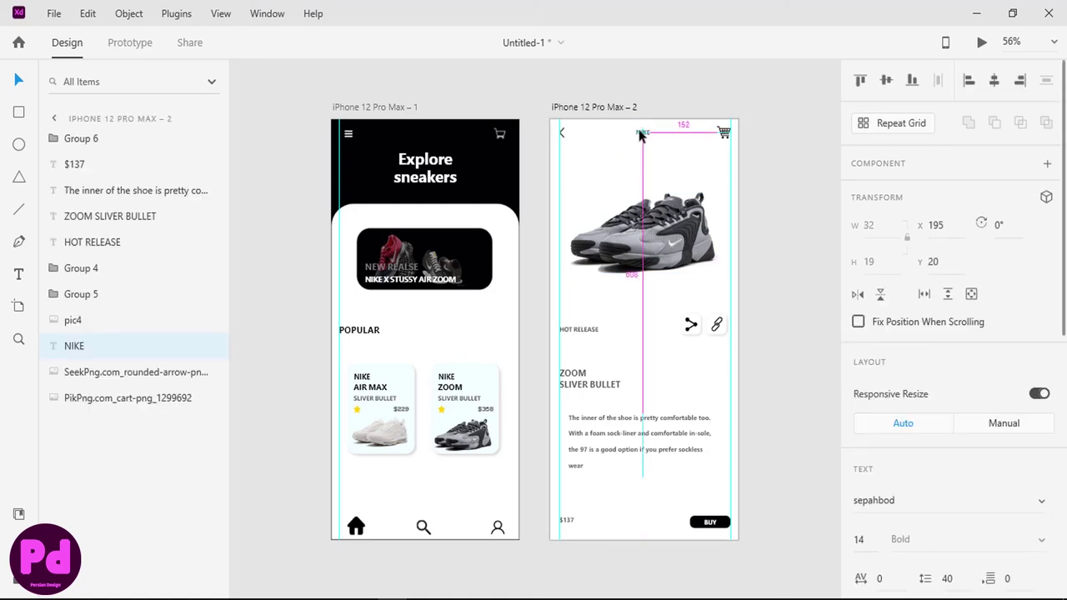
{"action": "left_click", "coordinate": [810, 219]}
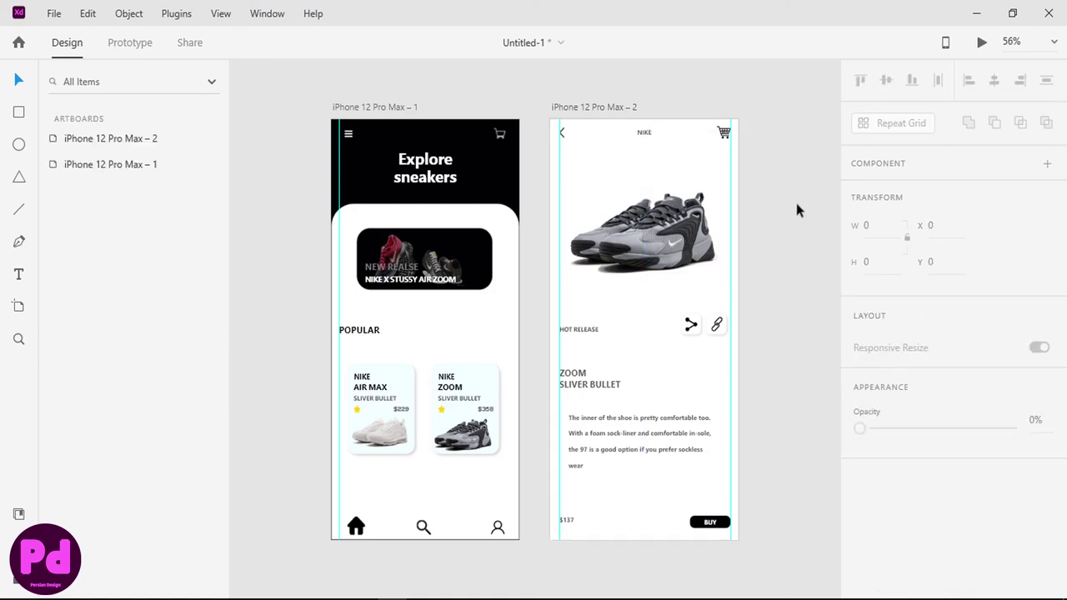
{"action": "key", "text": "ctrl+2"}
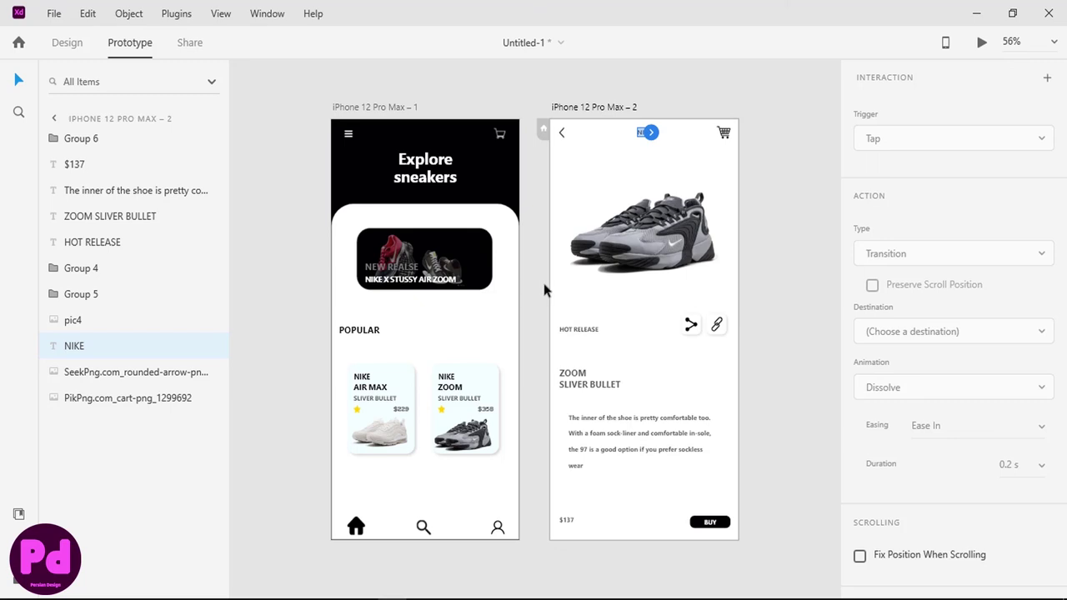
Step: Link the NIKE ZOOM card to the second artboard with a Dissolve transition, fixed while scrolling
{"action": "left_click", "coordinate": [543, 289]}
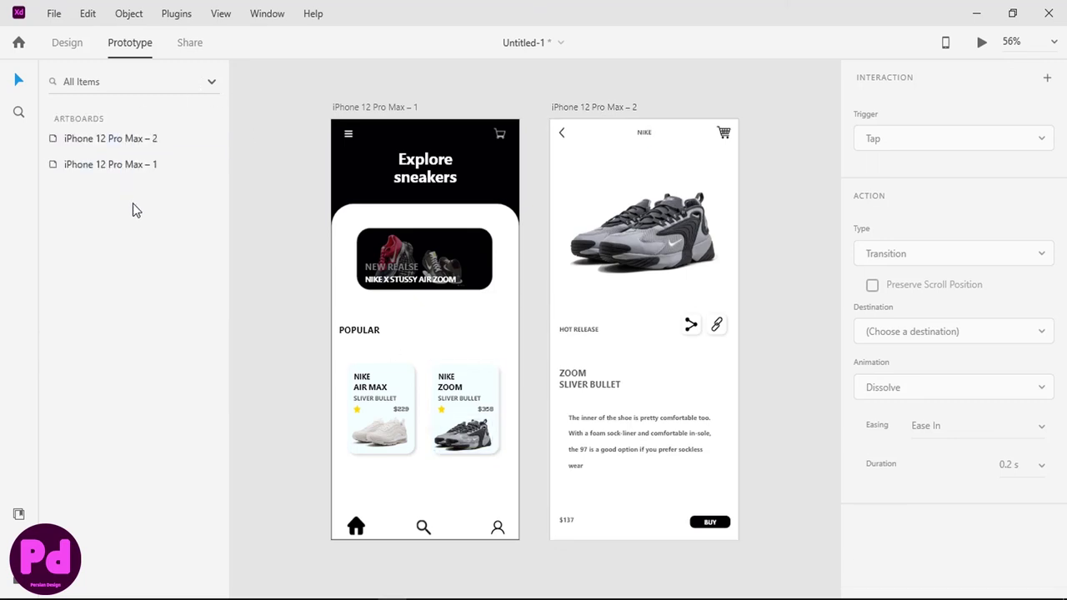
{"action": "left_click", "coordinate": [487, 421]}
{"action": "left_click_drag", "start_coordinate": [498, 408], "coordinate": [651, 223]}
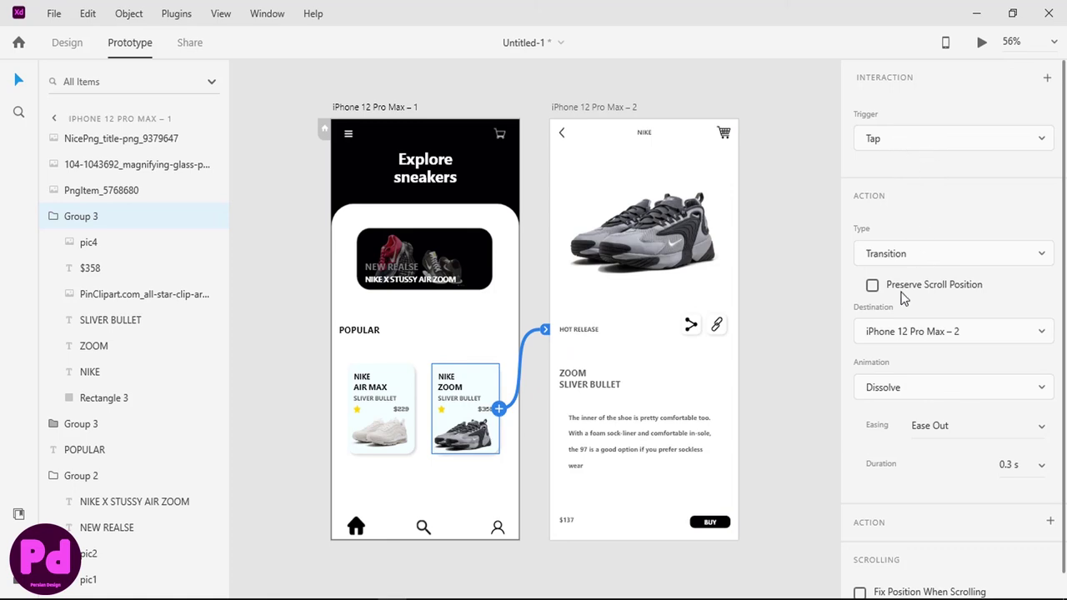
{"action": "left_click", "coordinate": [925, 388]}
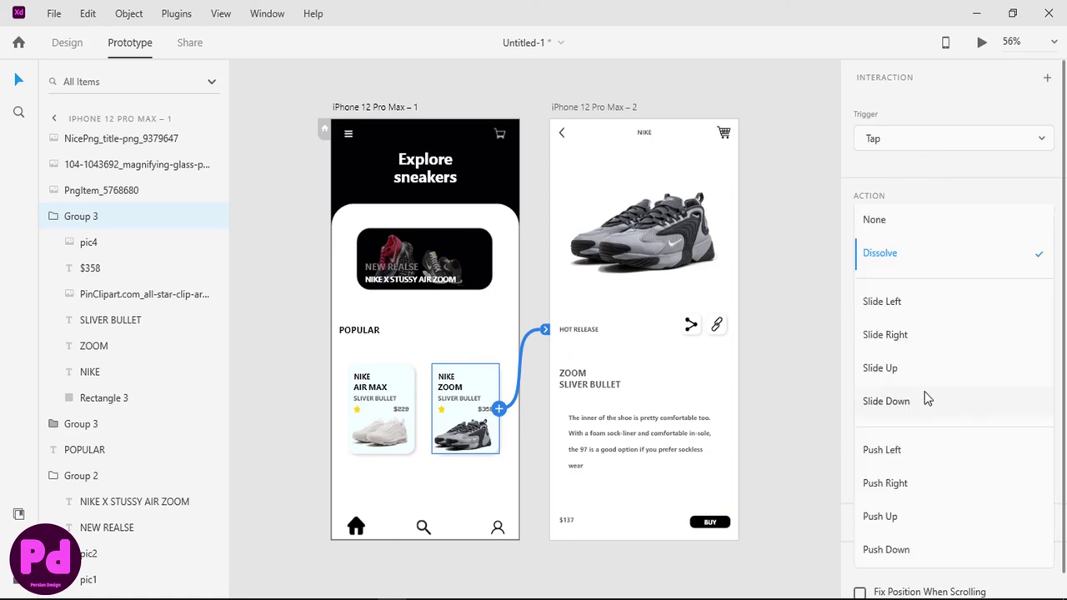
{"action": "left_click", "coordinate": [929, 144]}
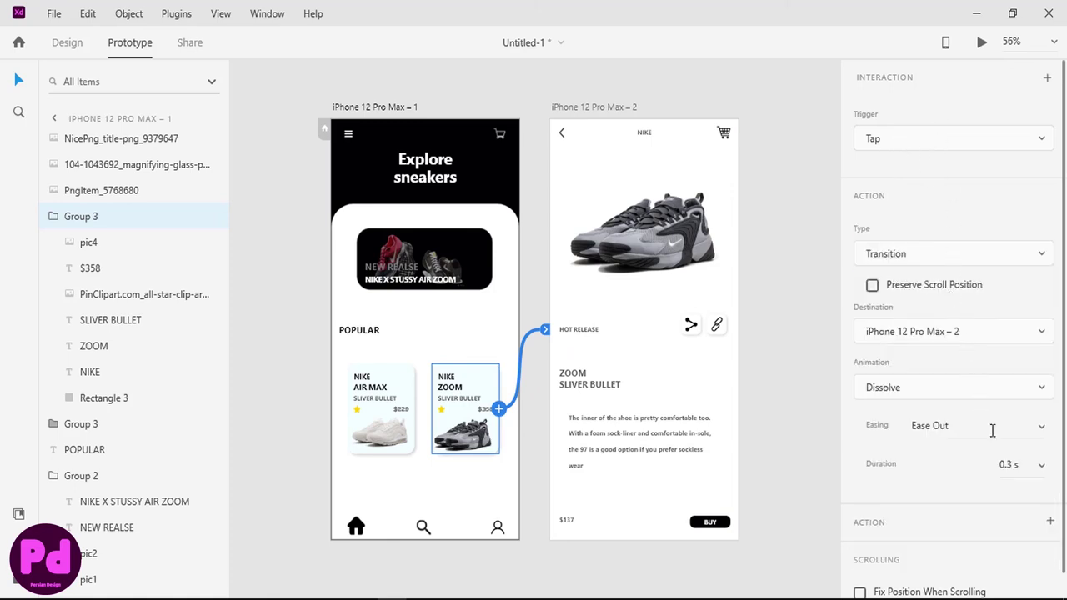
{"action": "scroll", "coordinate": [976, 432], "scroll_direction": "down", "scroll_amount": 1}
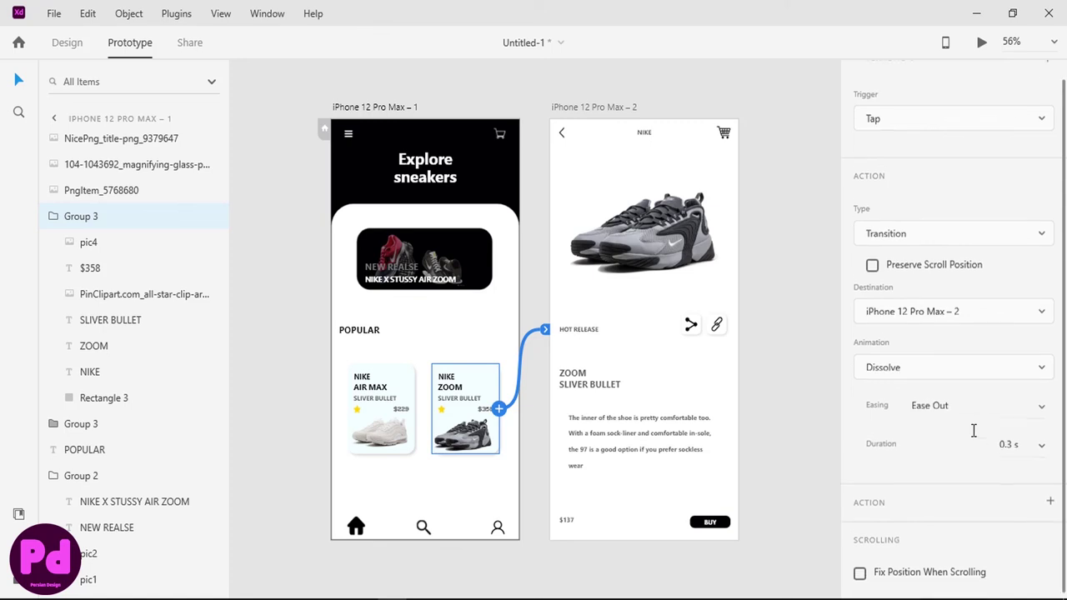
{"action": "left_click", "coordinate": [914, 566]}
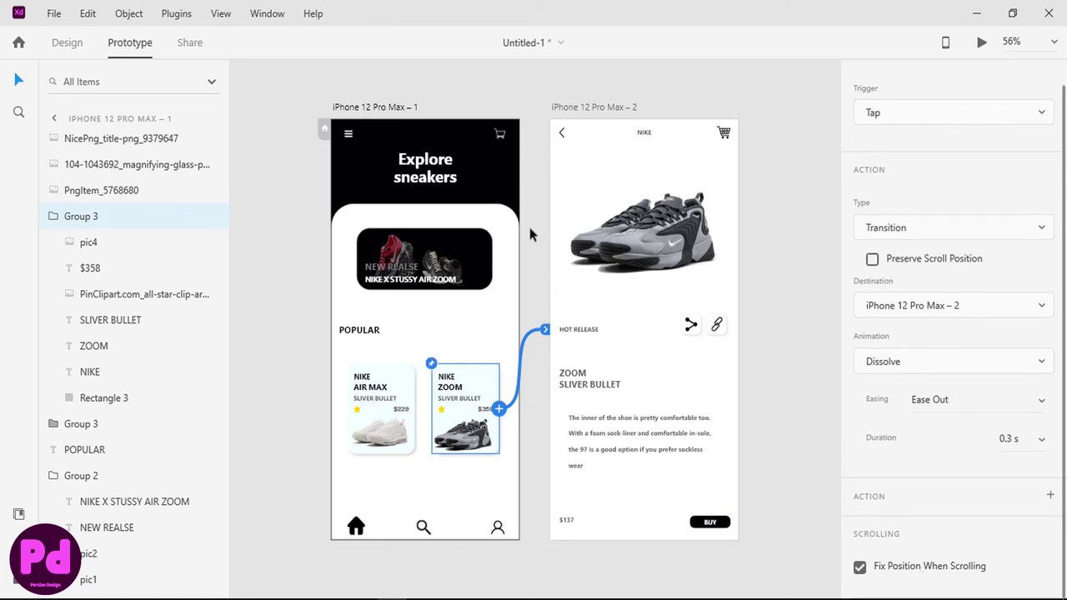
Step: Make the second screen's back arrow go to the Previous Artboard, then select the first artboard
{"action": "left_click", "coordinate": [576, 146]}
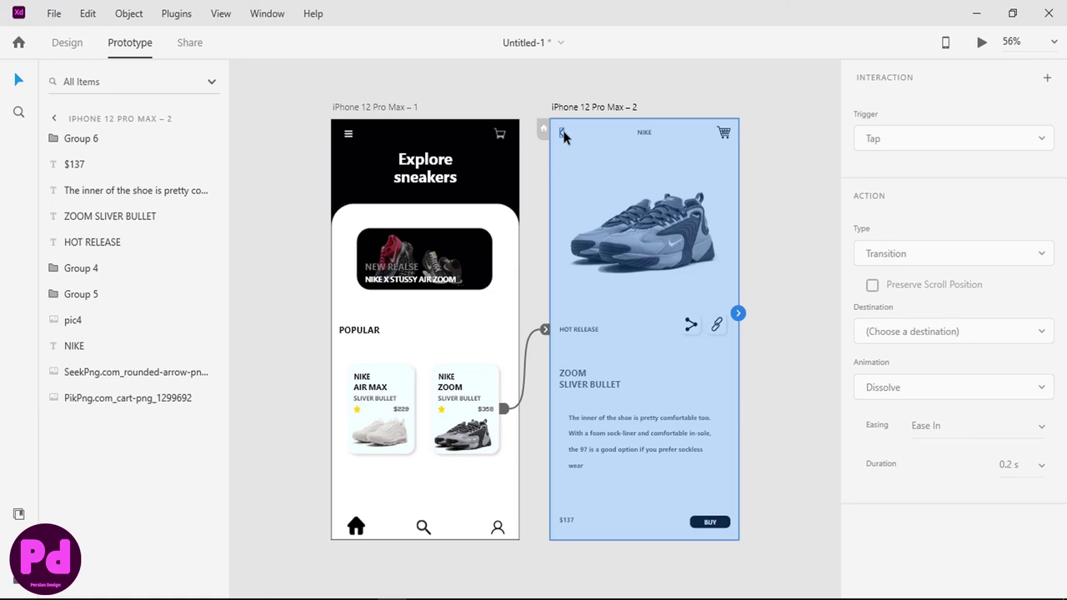
{"action": "left_click", "coordinate": [563, 136]}
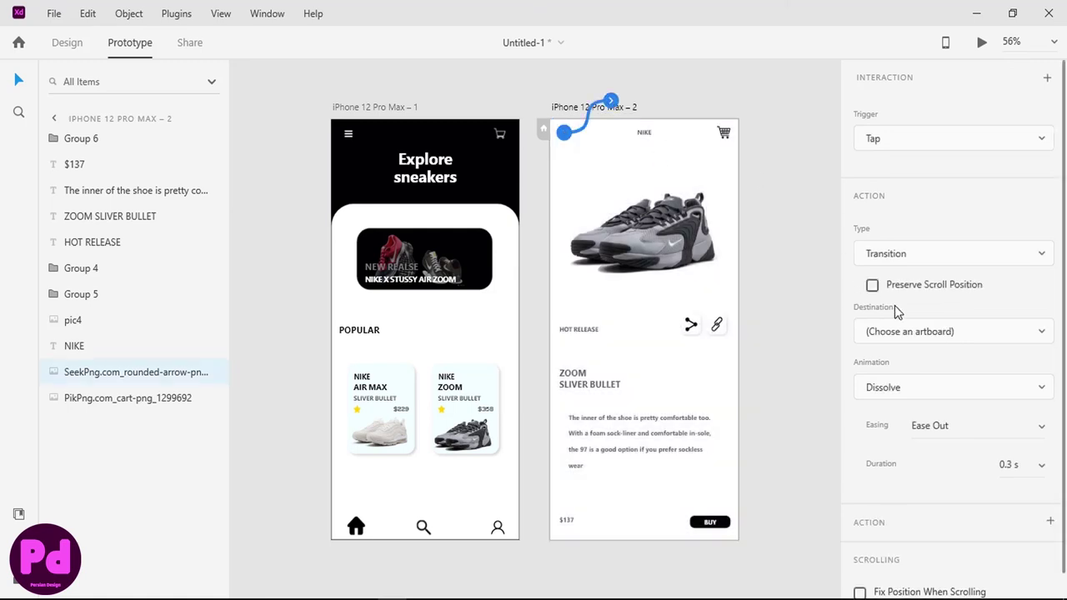
{"action": "left_click", "coordinate": [912, 253]}
{"action": "left_click", "coordinate": [901, 349]}
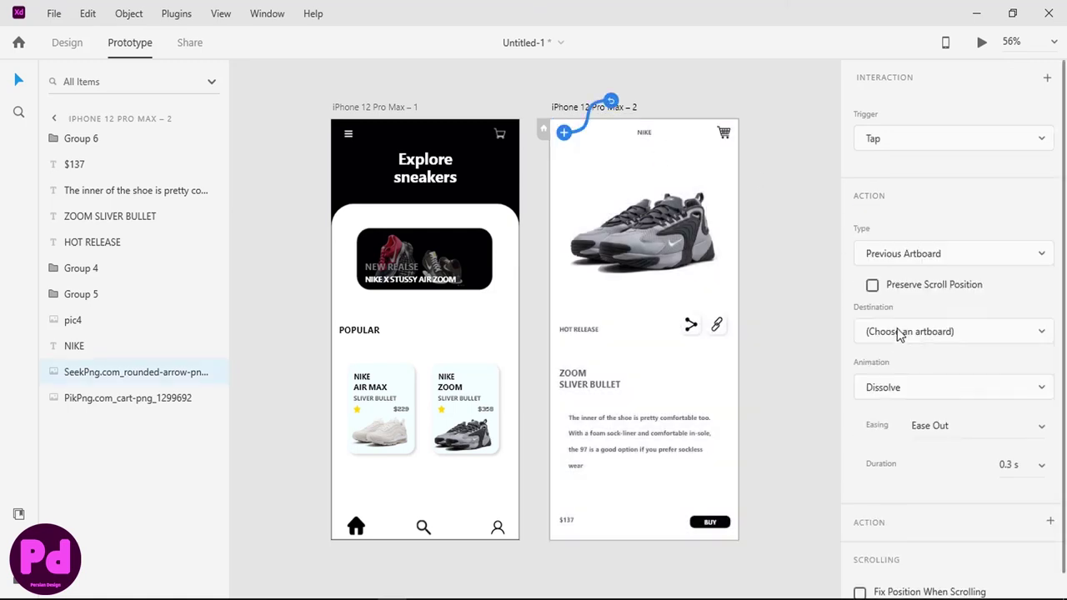
{"action": "left_click", "coordinate": [442, 195]}
{"action": "left_click", "coordinate": [982, 42]}
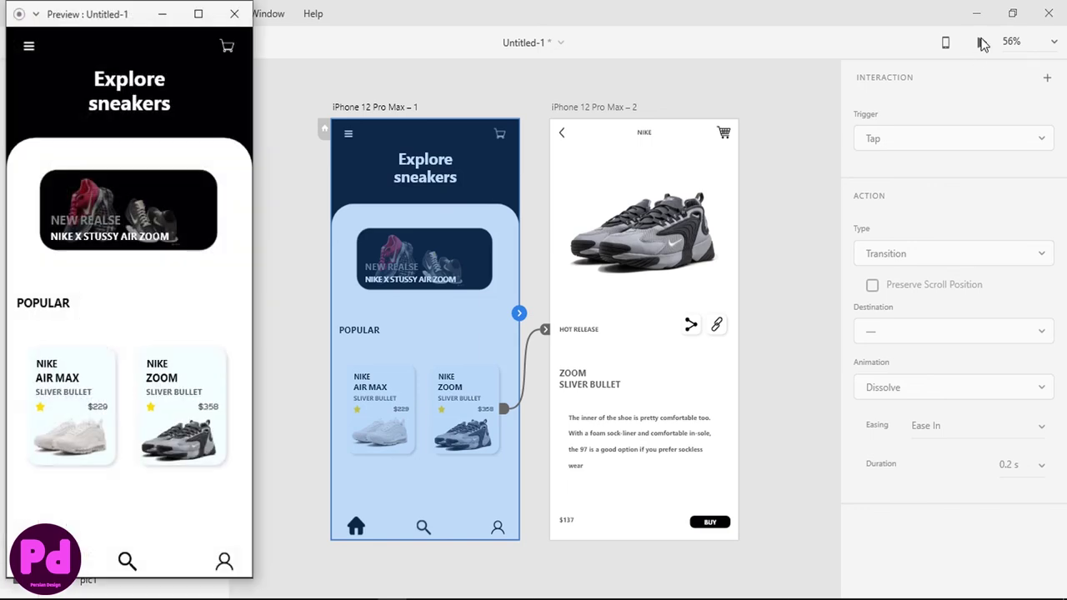
{"action": "left_click", "coordinate": [179, 439]}
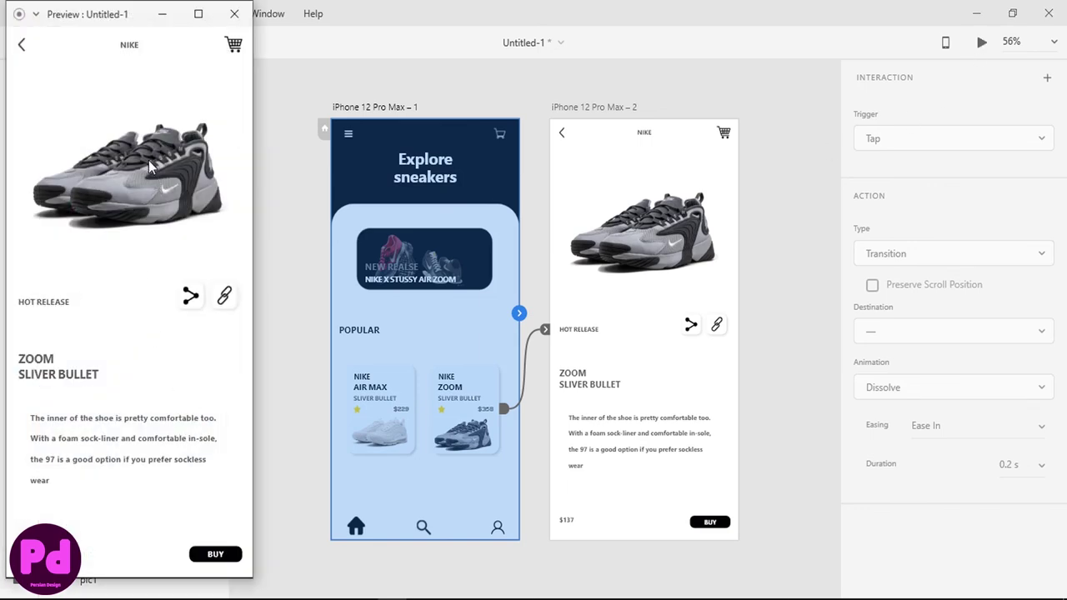
{"action": "left_click", "coordinate": [23, 45]}
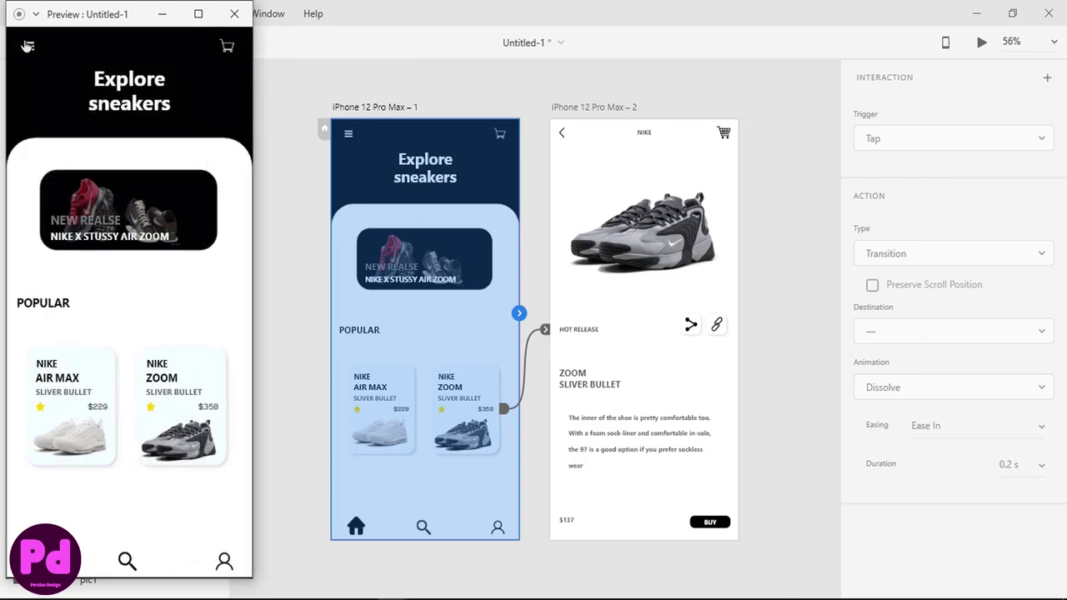